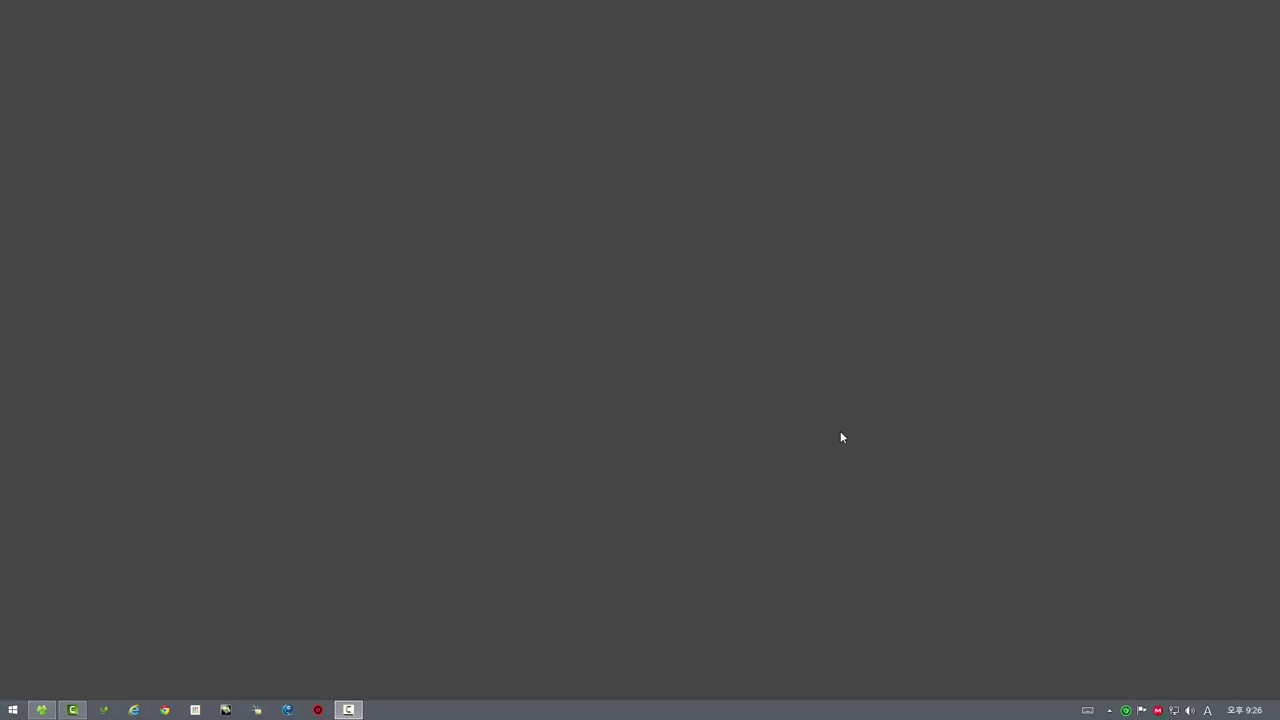
- Launch Photoshop and check the File > Scripts list for the installed HDVR scripts
{"action": "key", "text": "alt+space"}
{"action": "key", "text": "Return"}
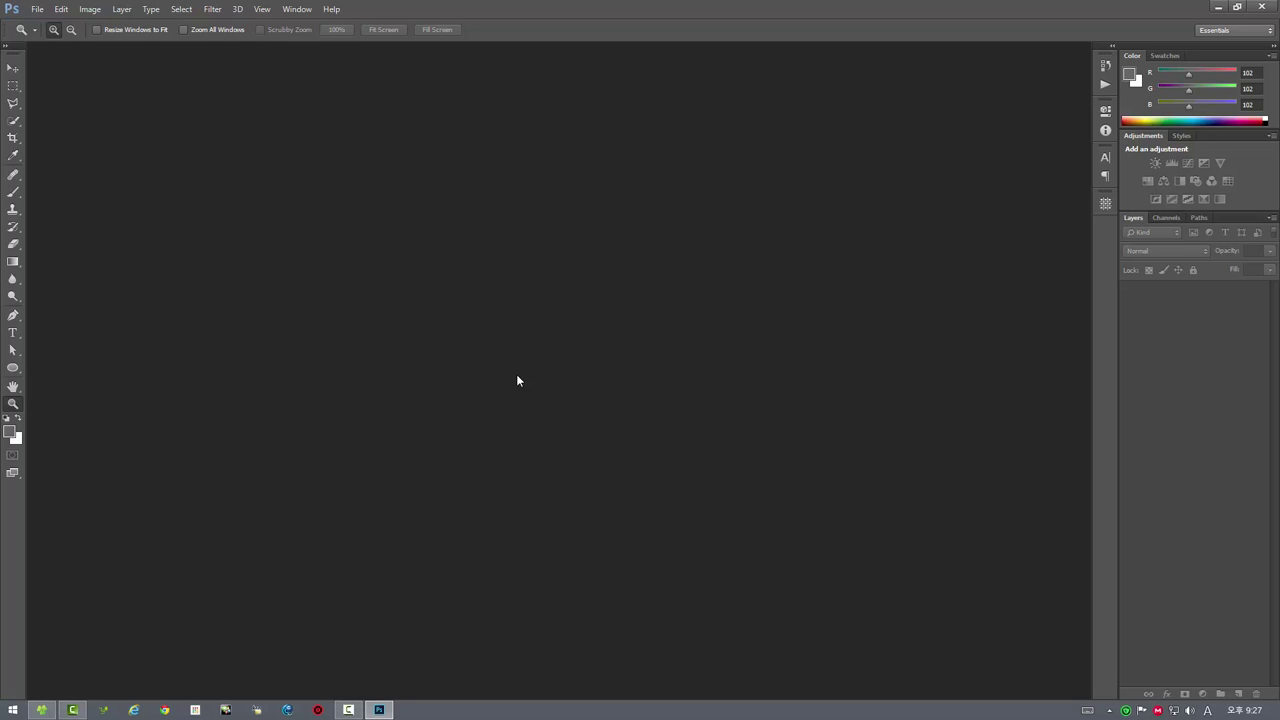
{"action": "left_click", "coordinate": [34, 12]}
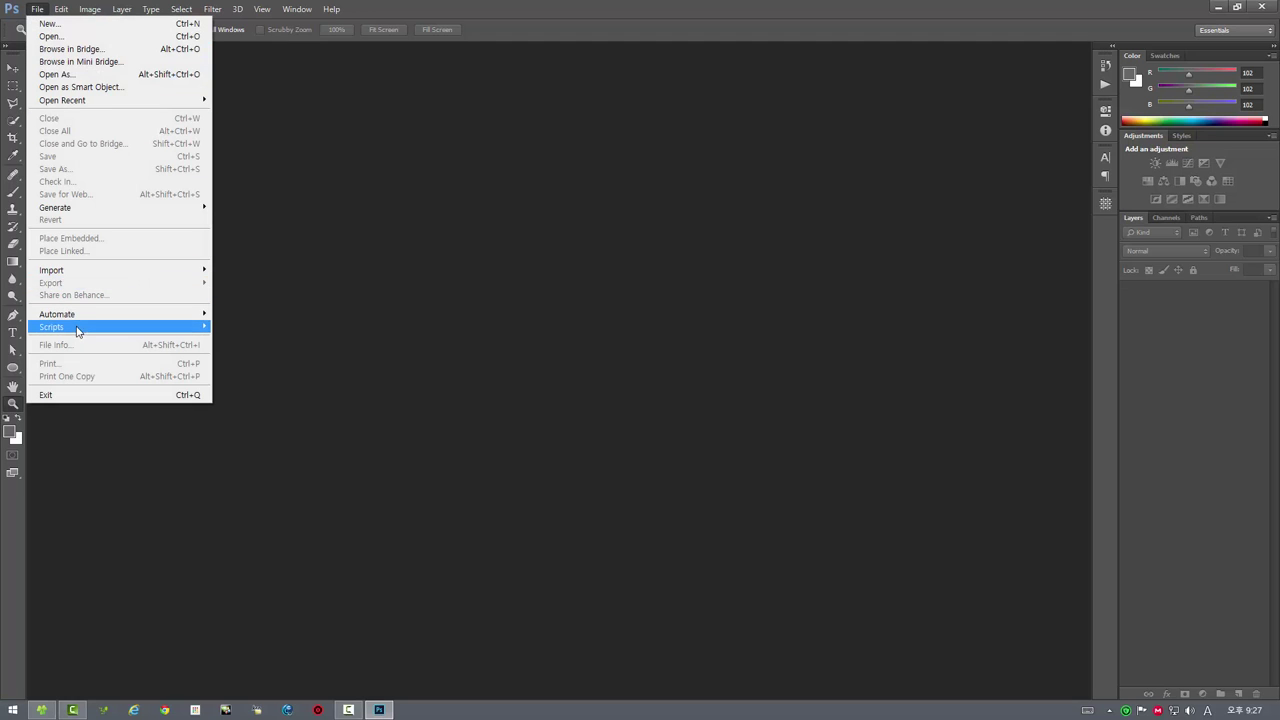
{"action": "mouse_move", "coordinate": [52, 327]}
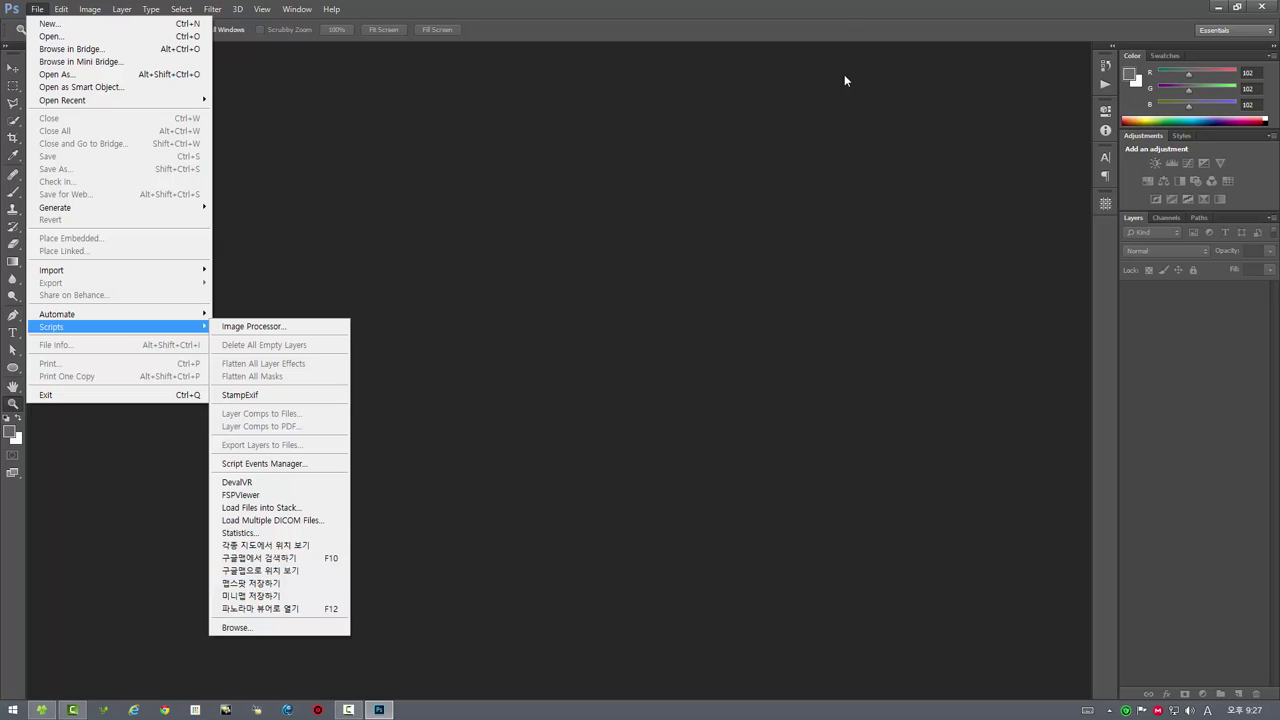
{"action": "left_click", "coordinate": [850, 14]}
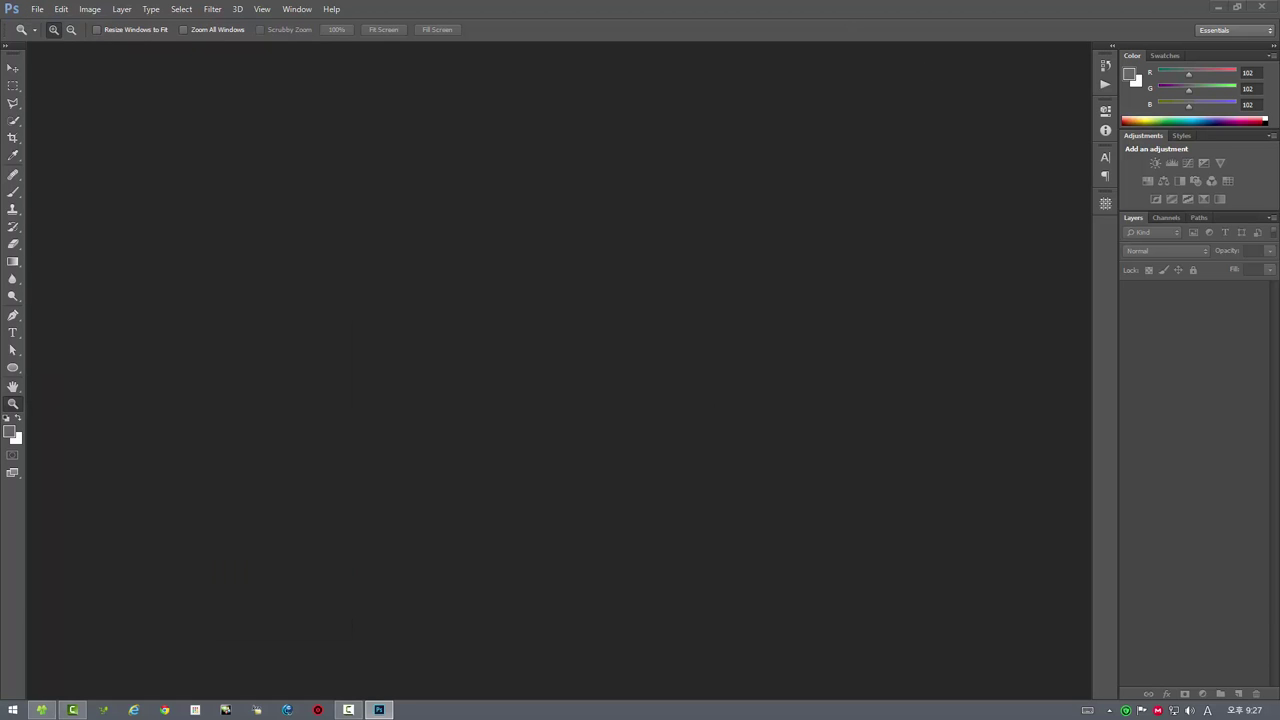
- Open 001.jpg in the HDVR viewer with the 파노라마 뷰어로 열기 script
{"action": "left_click_drag", "start_coordinate": [470, 332], "coordinate": [465, 326]}
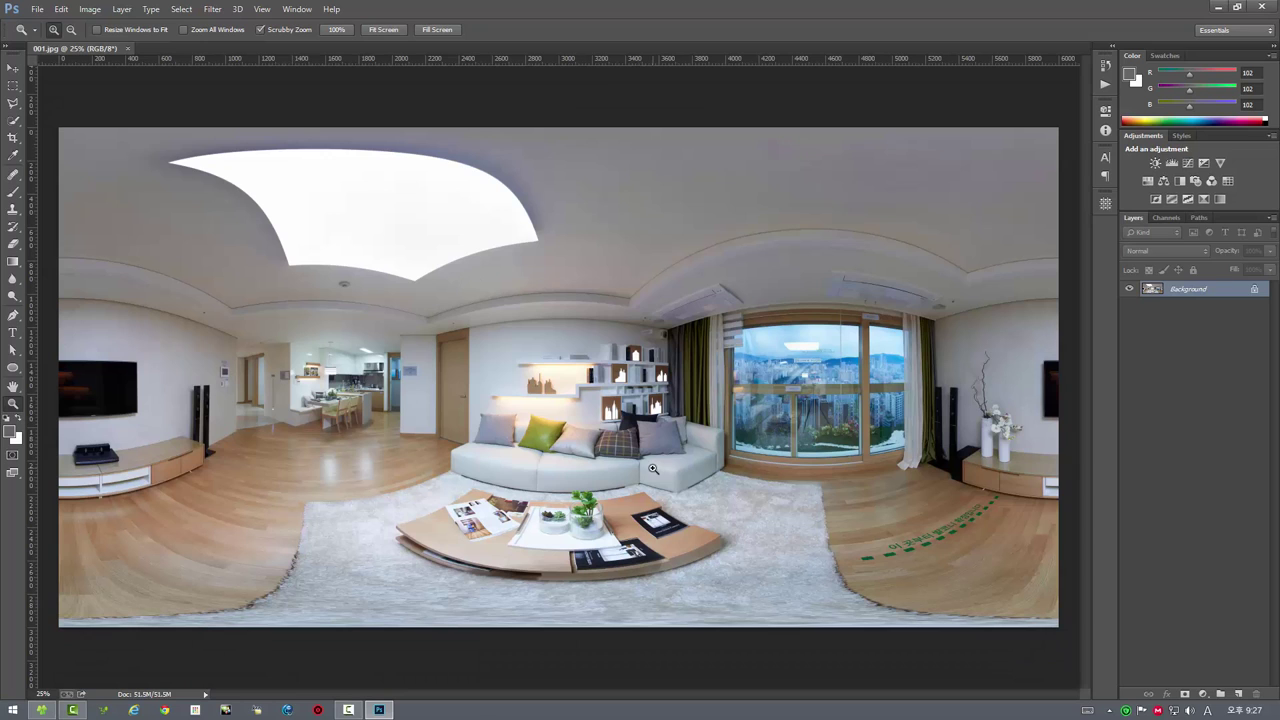
{"action": "left_click", "coordinate": [38, 10]}
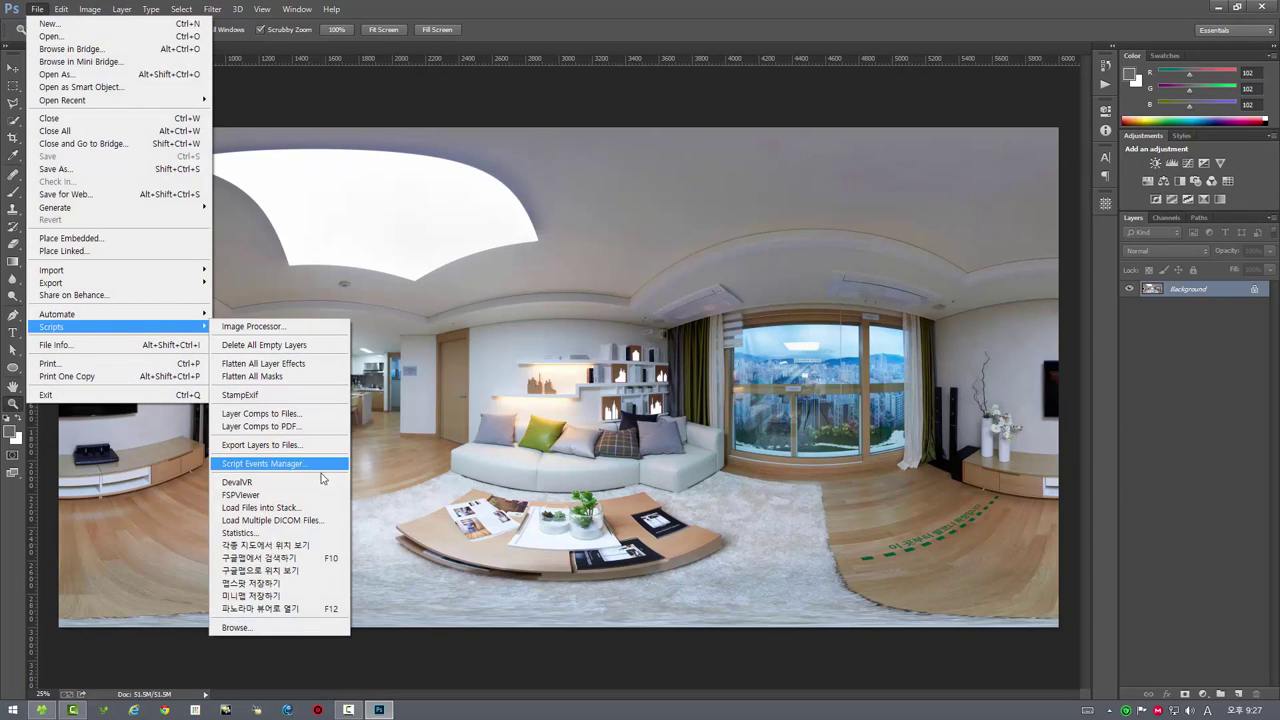
{"action": "left_click", "coordinate": [306, 610]}
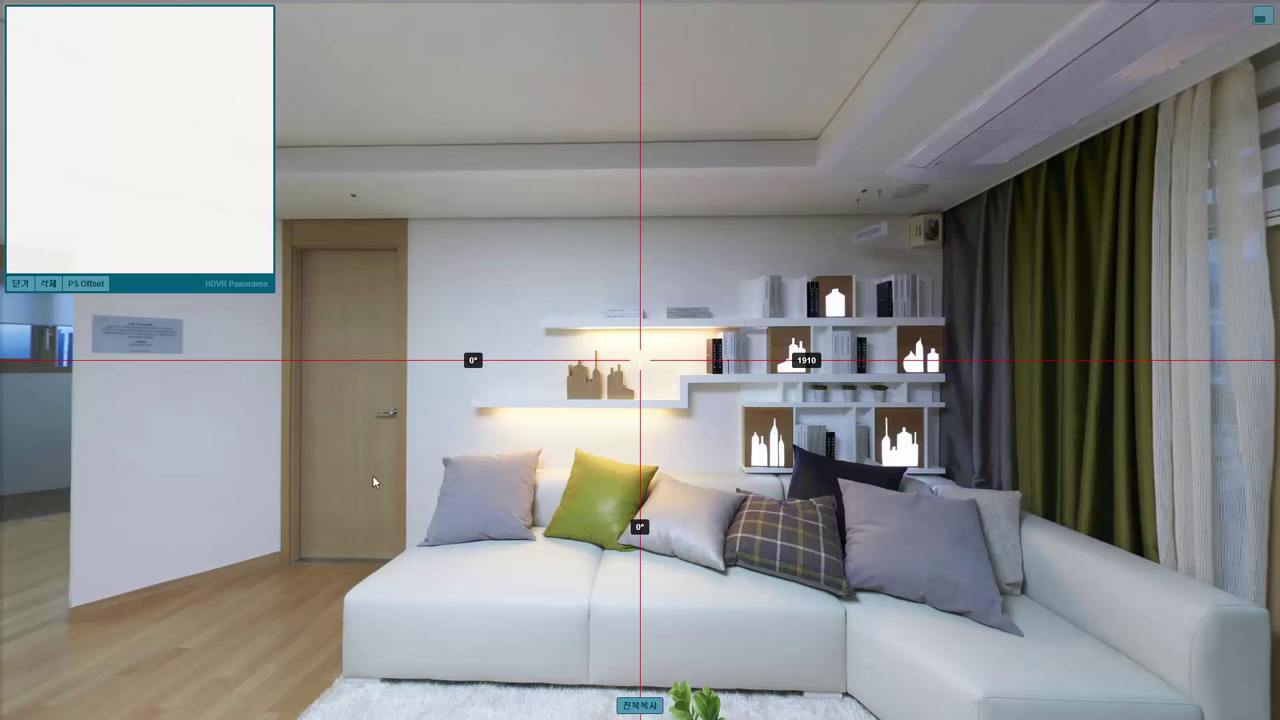
- Look around the living room and settle facing the kitchen doorway at about -21°
{"action": "left_click_drag", "start_coordinate": [372, 475], "coordinate": [632, 466]}
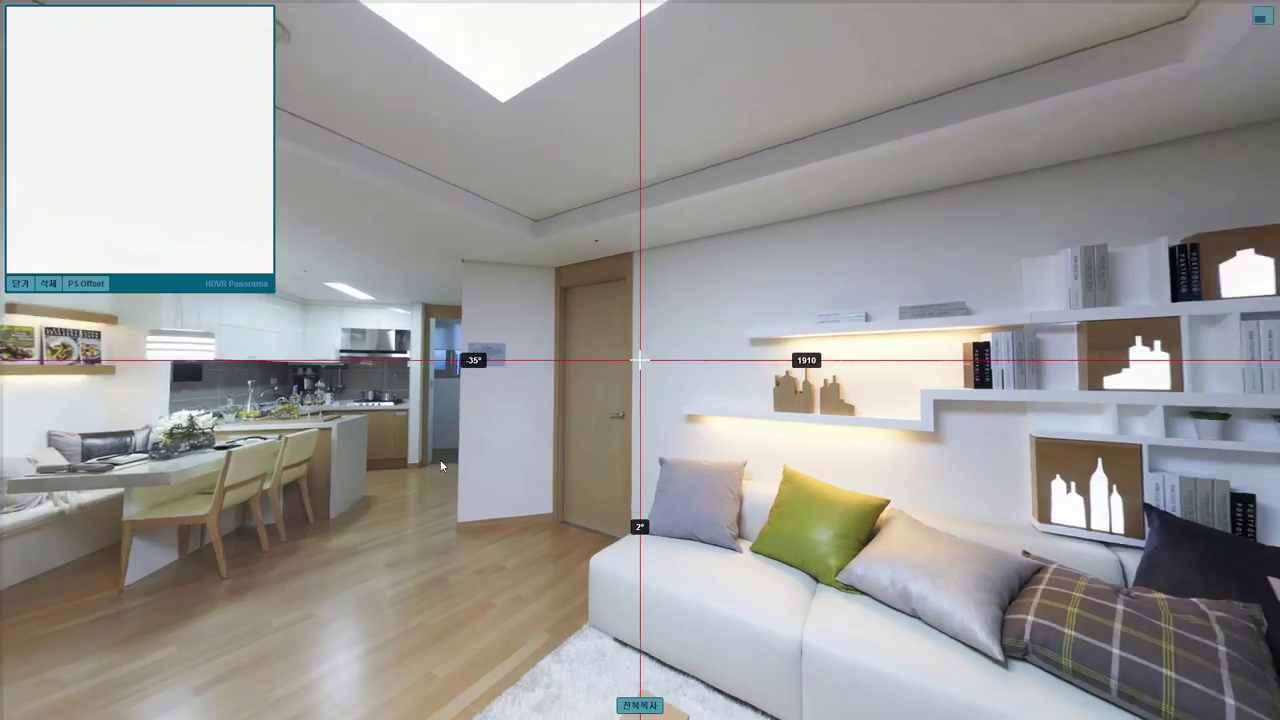
{"action": "left_click_drag", "start_coordinate": [440, 464], "coordinate": [700, 488]}
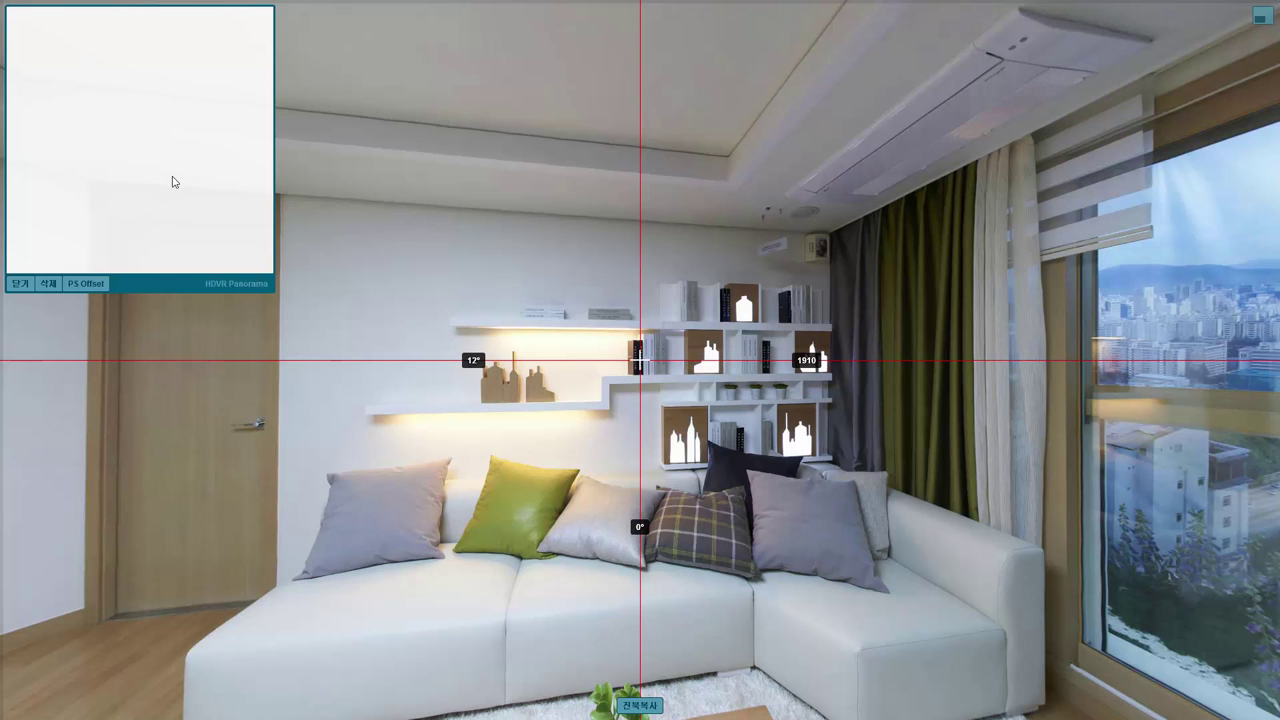
{"action": "left_click_drag", "start_coordinate": [244, 434], "coordinate": [545, 428]}
{"action": "left_click_drag", "start_coordinate": [208, 426], "coordinate": [522, 426]}
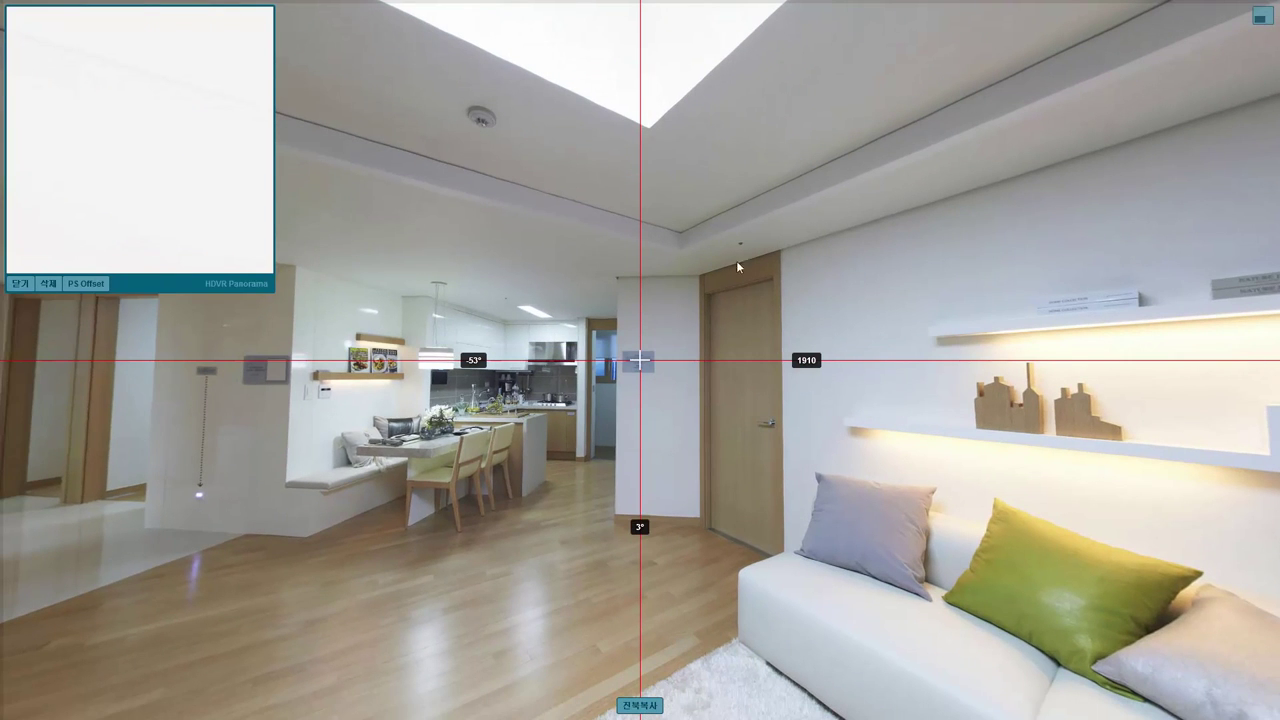
{"action": "mouse_move", "coordinate": [869, 268]}
{"action": "left_mouse_down"}
{"action": "mouse_move", "coordinate": [745, 244]}
{"action": "mouse_move", "coordinate": [547, 267]}
{"action": "mouse_move", "coordinate": [615, 250]}
{"action": "mouse_move", "coordinate": [651, 257]}
{"action": "left_mouse_up"}
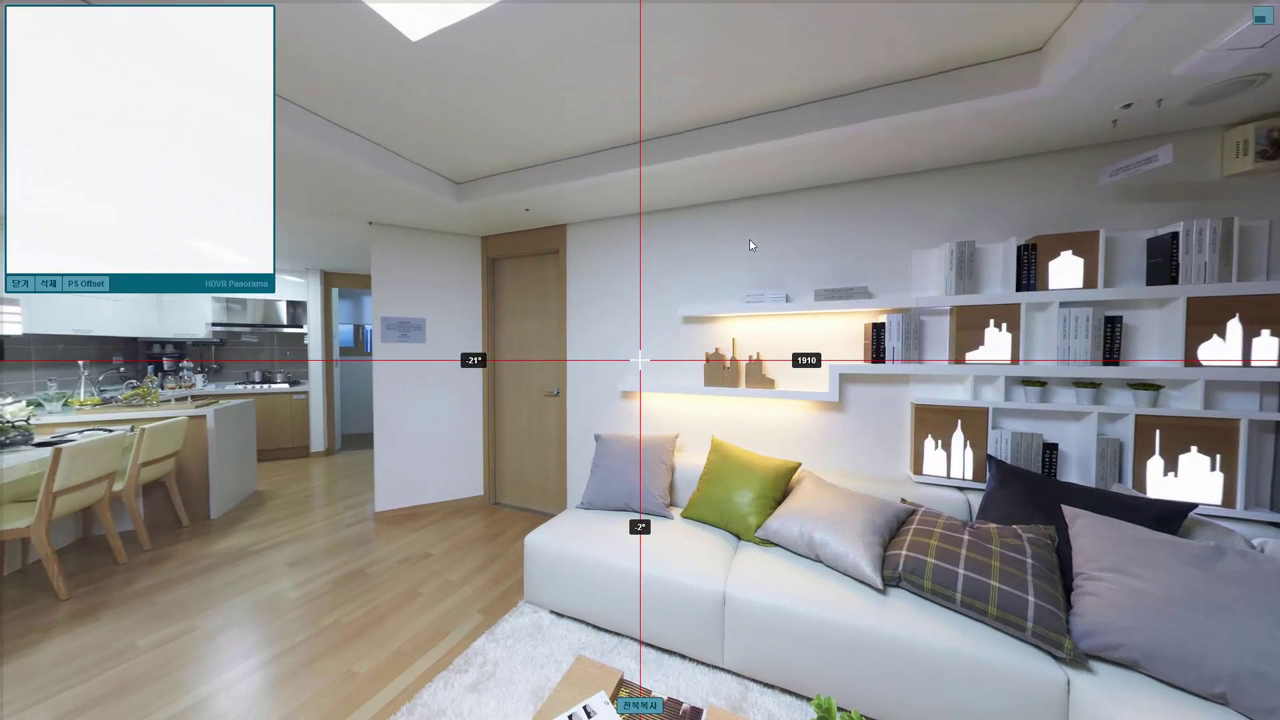
{"action": "left_click_drag", "start_coordinate": [740, 223], "coordinate": [741, 239]}
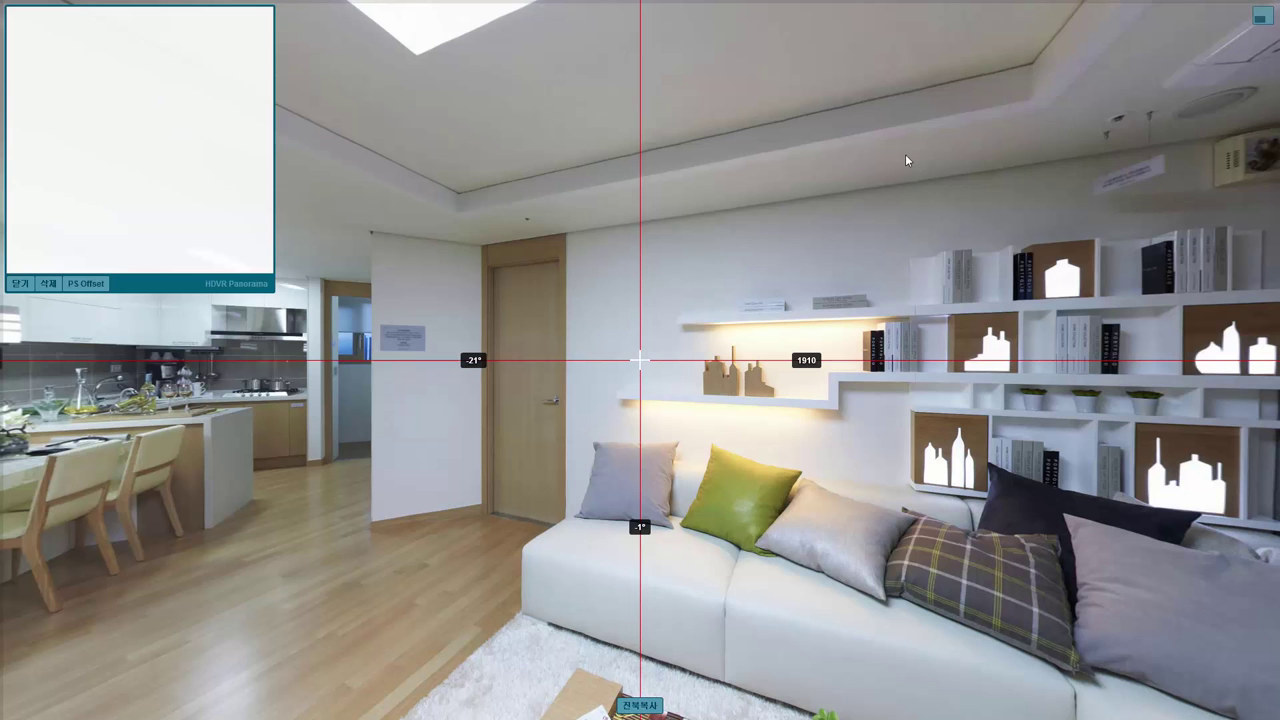
- Exit fullscreen and close the HDVR panorama viewer
{"action": "left_click", "coordinate": [1261, 17]}
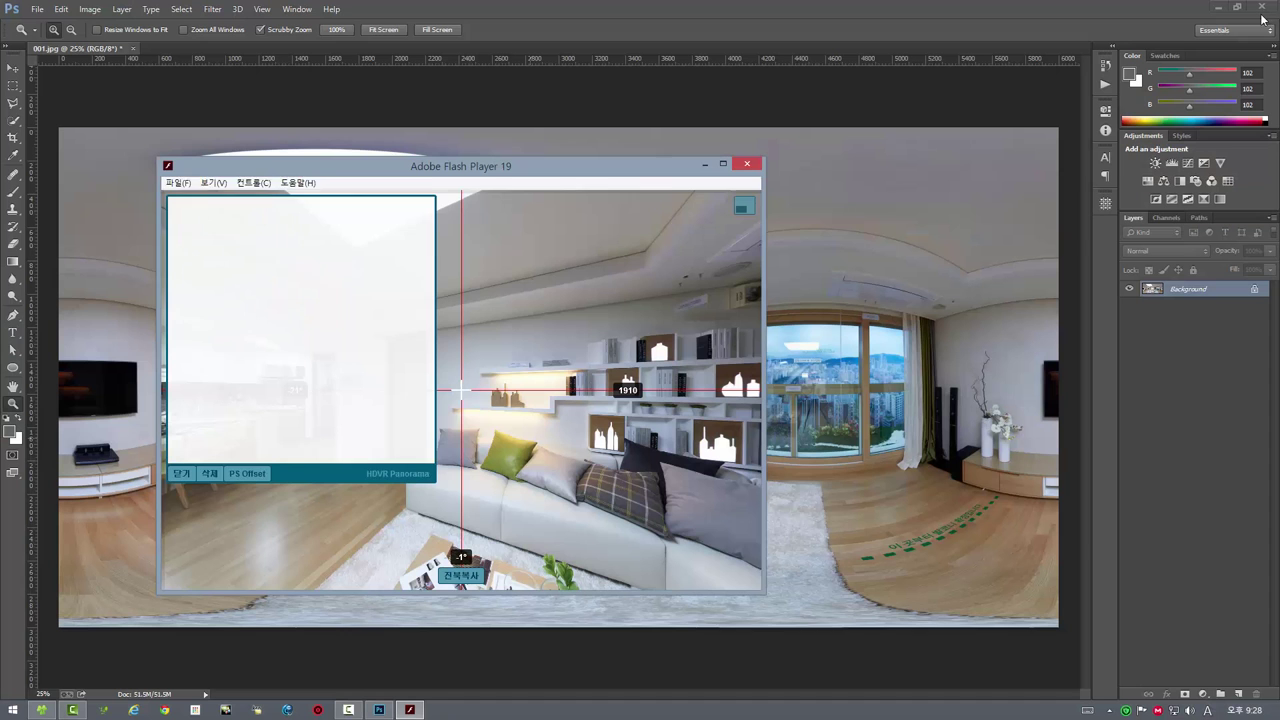
{"action": "left_click", "coordinate": [755, 161]}
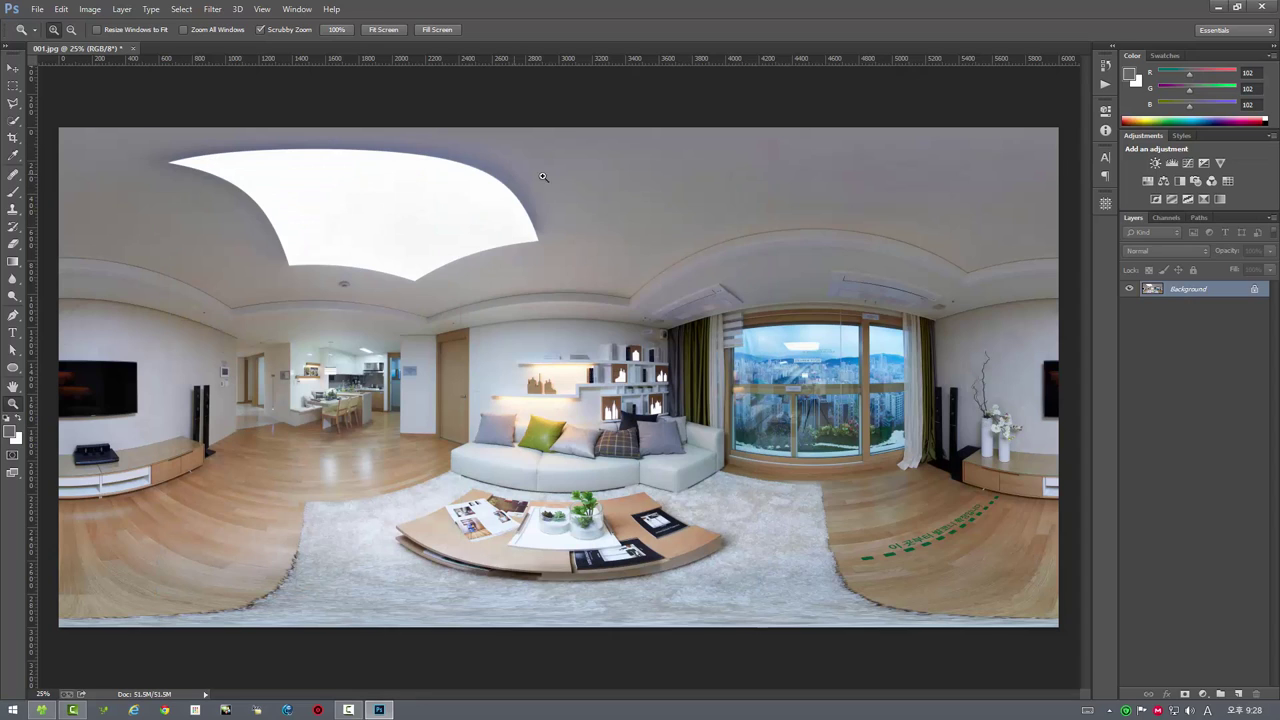
{"action": "left_click", "coordinate": [41, 710]}
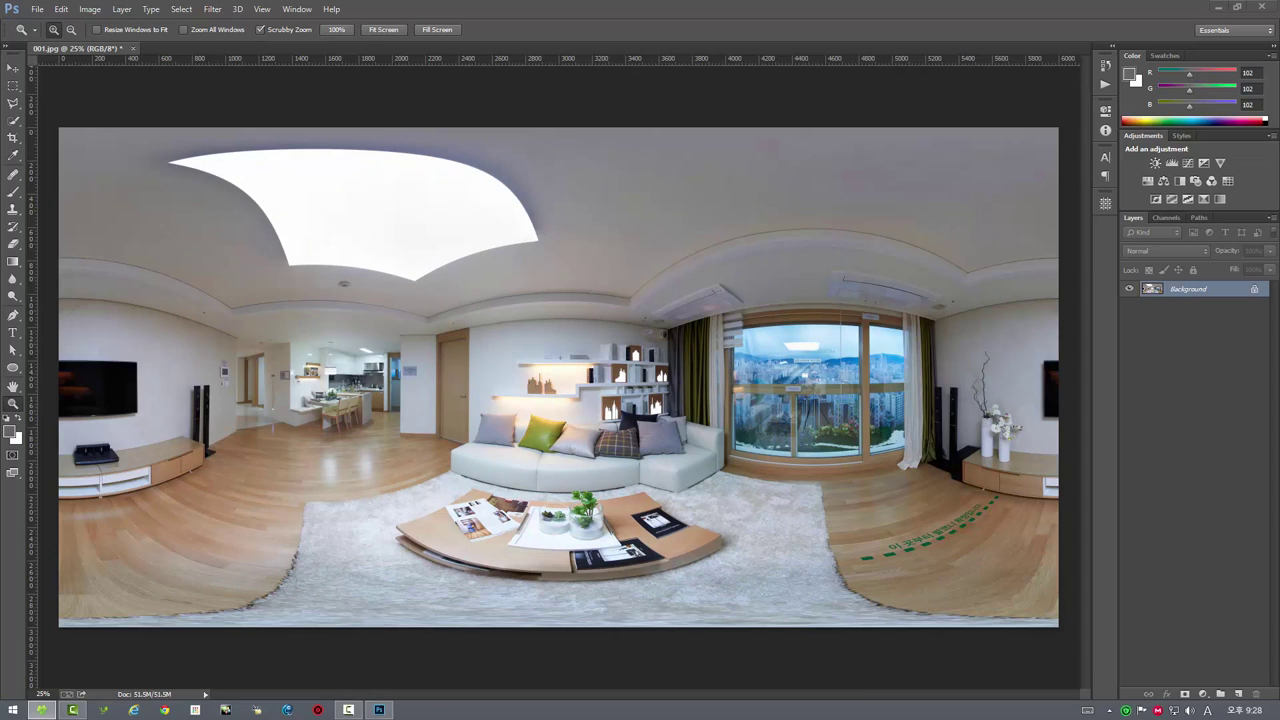
- Open map.png at 200% and save it with 미니맵 저장하기, confirming the map-copied alert
{"action": "left_click_drag", "start_coordinate": [697, 143], "coordinate": [537, 50]}
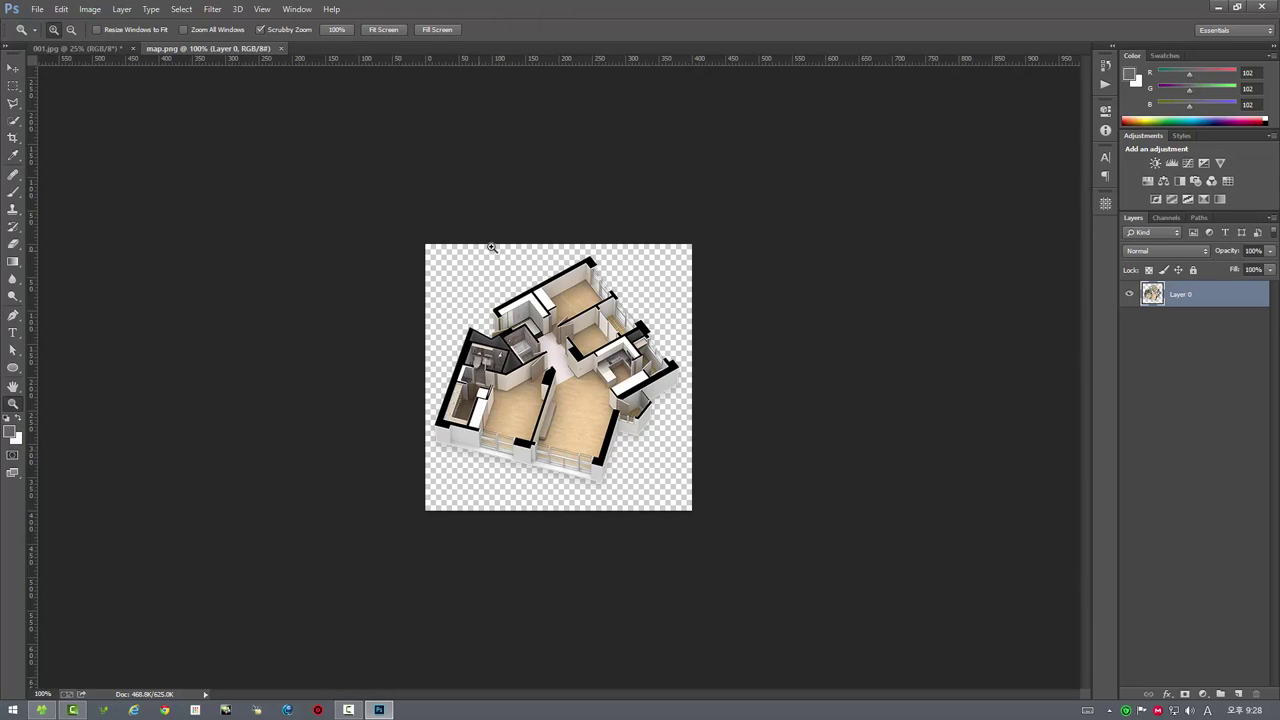
{"action": "left_click", "coordinate": [524, 405]}
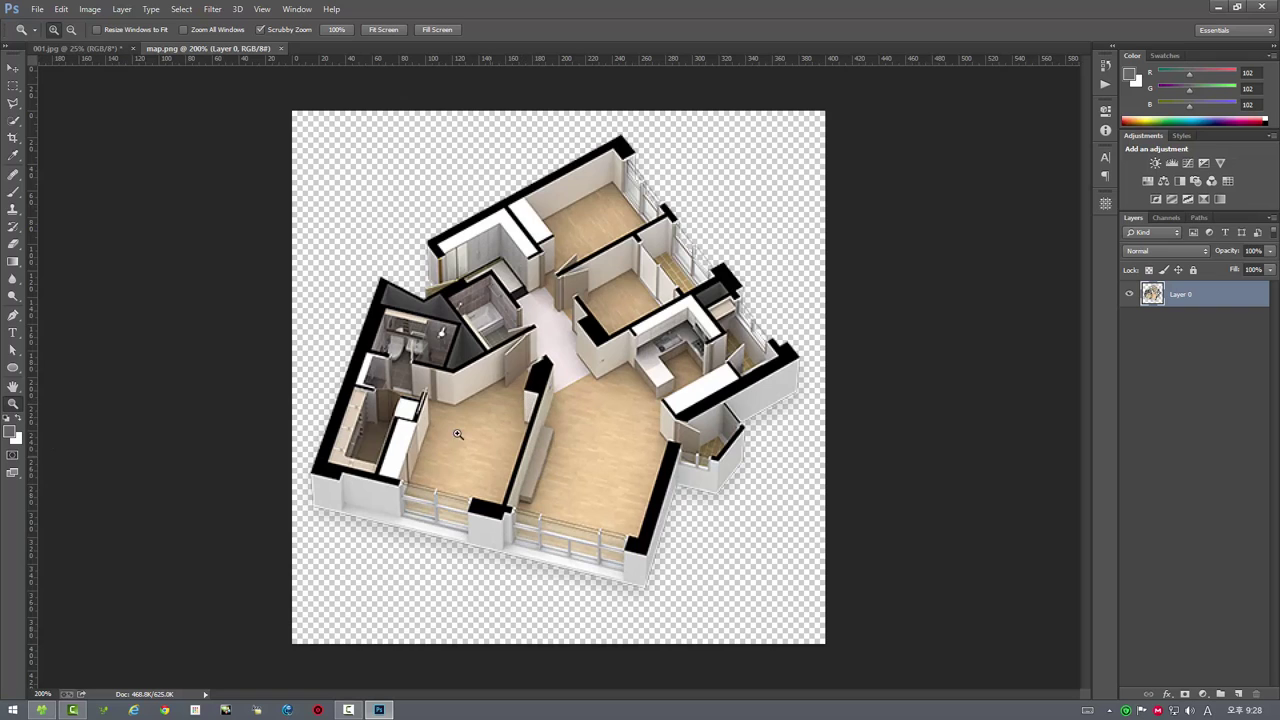
{"action": "left_click", "coordinate": [35, 8]}
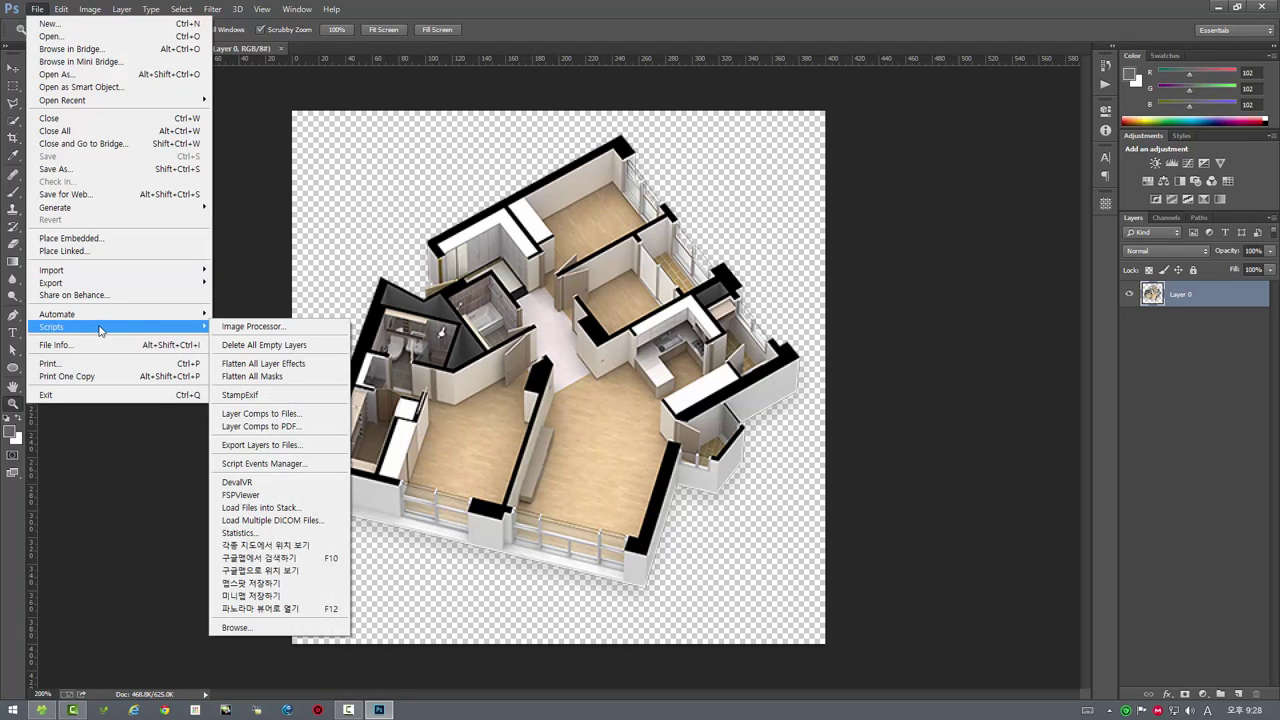
{"action": "mouse_move", "coordinate": [52, 326]}
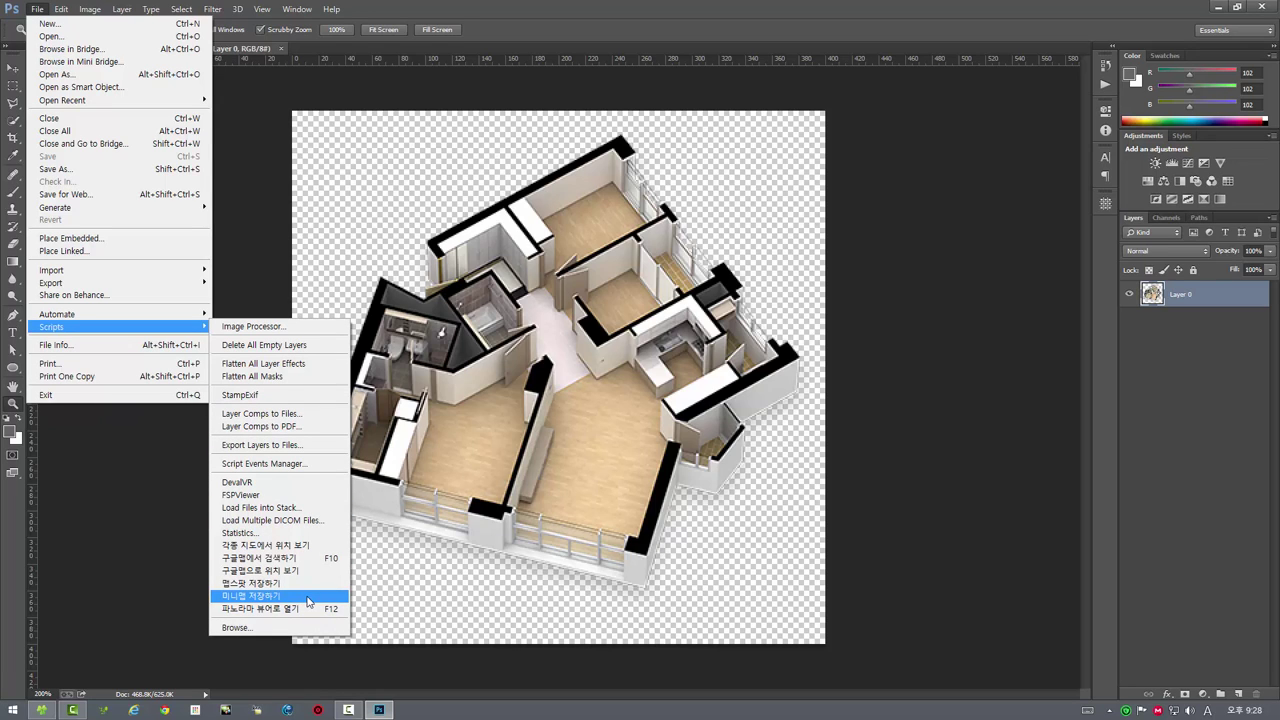
{"action": "left_click", "coordinate": [308, 597]}
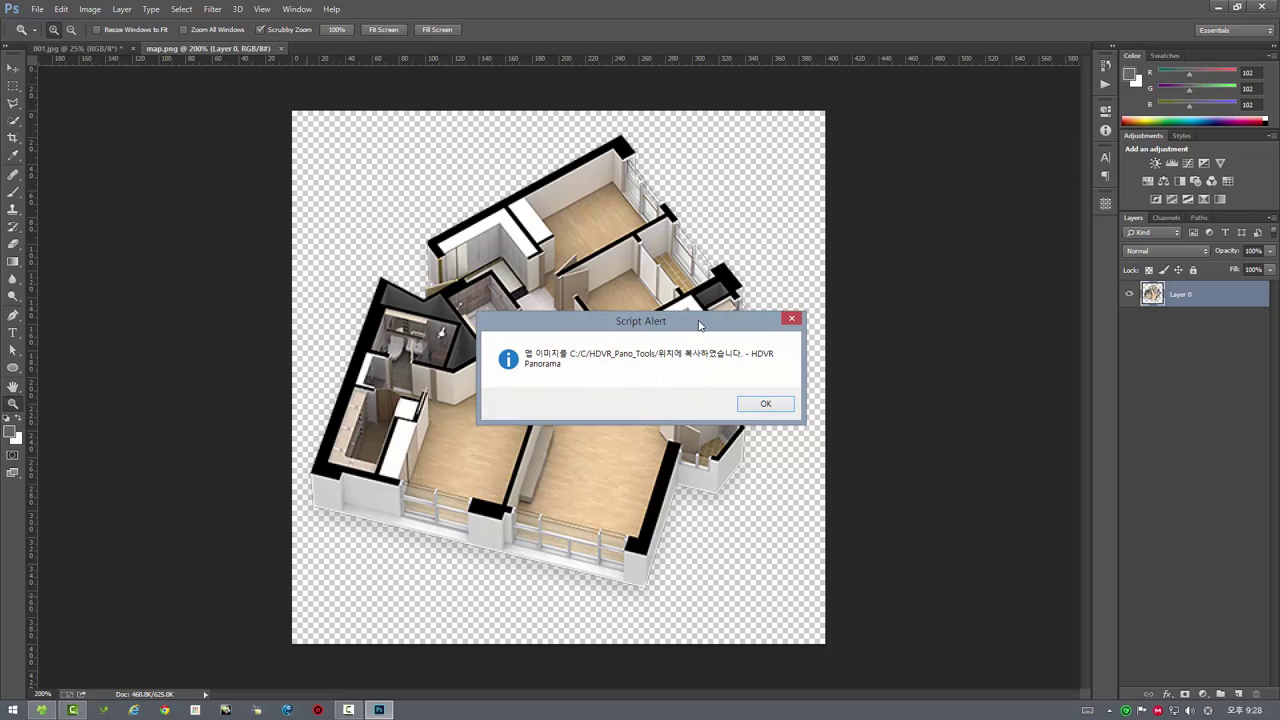
{"action": "left_click_drag", "start_coordinate": [705, 326], "coordinate": [695, 297]}
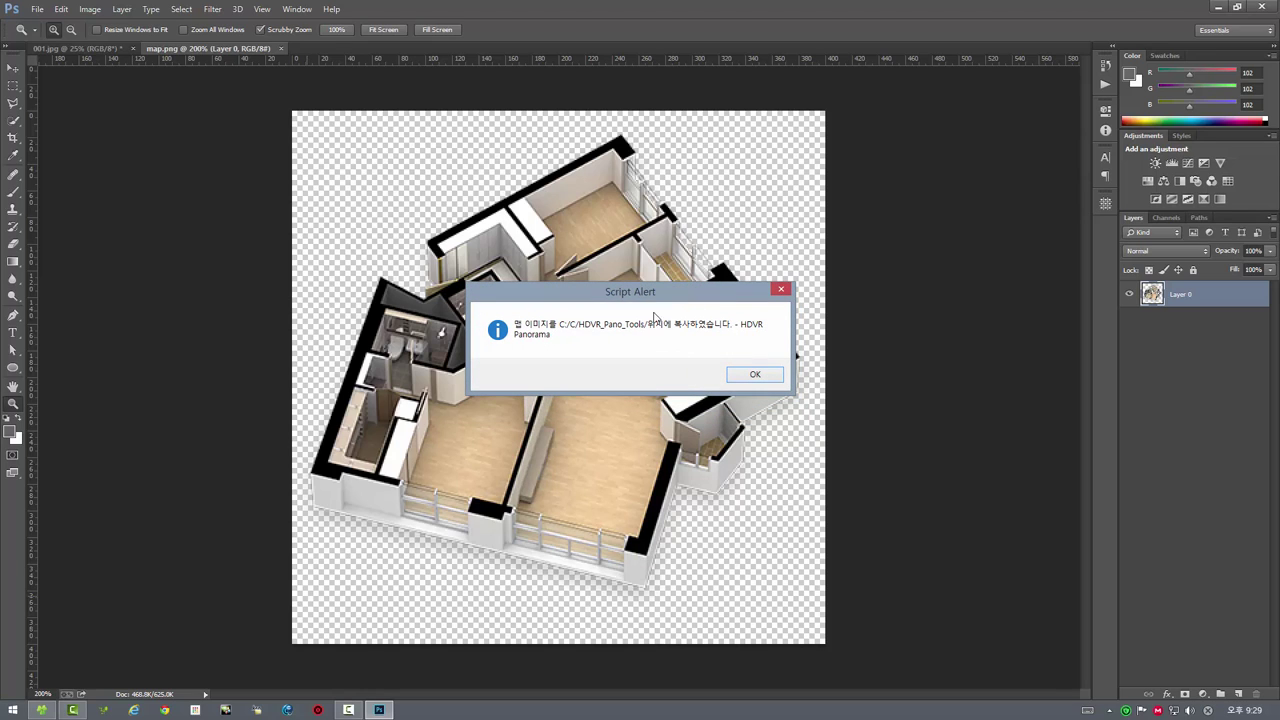
{"action": "left_click", "coordinate": [753, 378]}
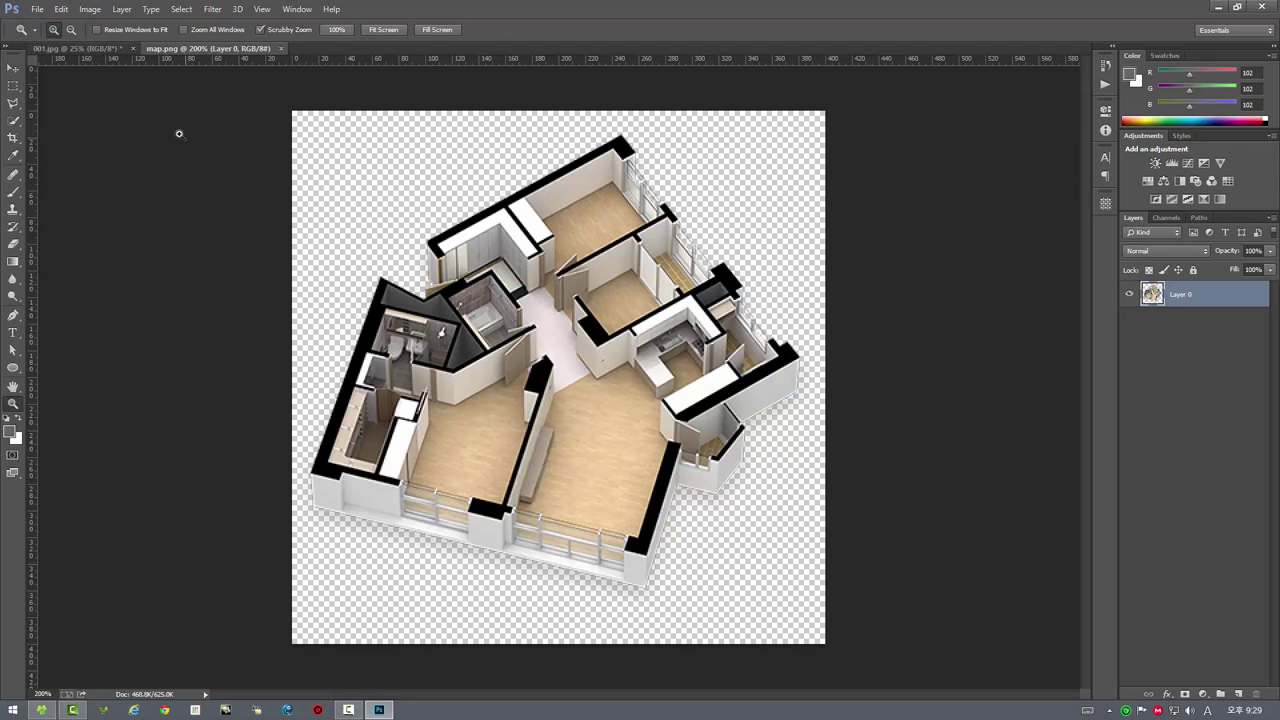
- Close 001.jpg without saving and close map.png
{"action": "left_click", "coordinate": [133, 47]}
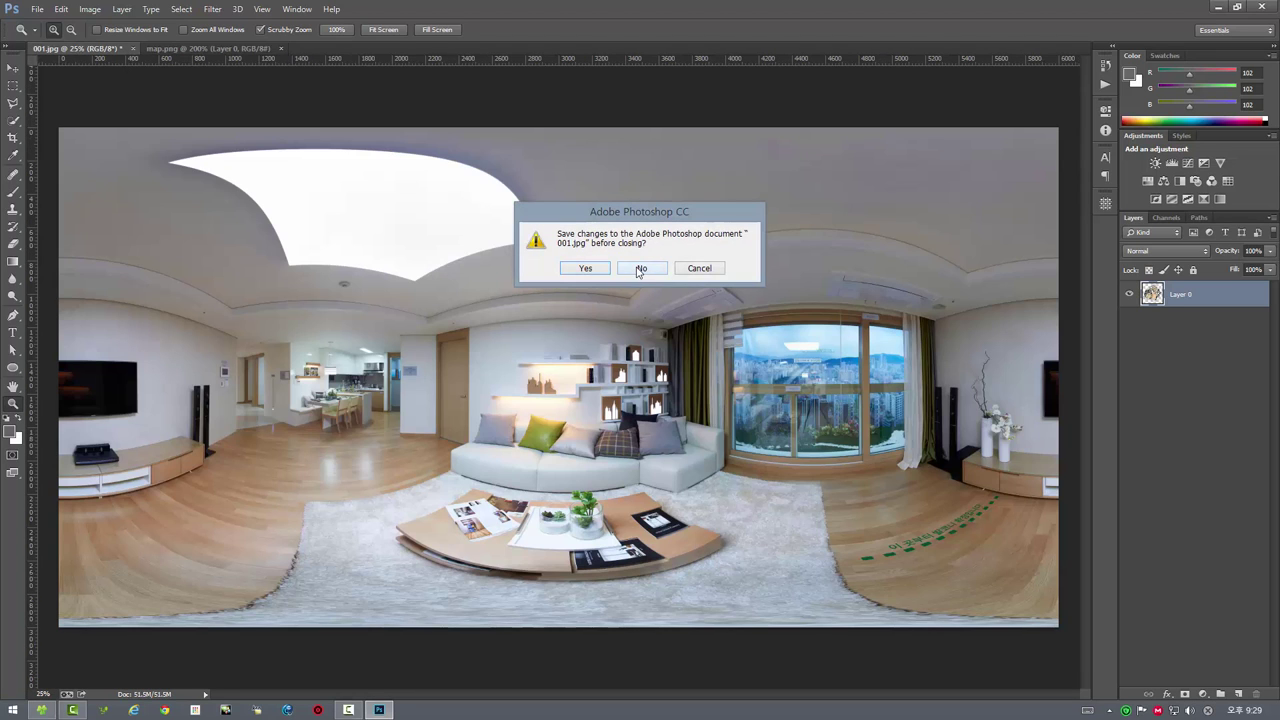
{"action": "left_click", "coordinate": [640, 268]}
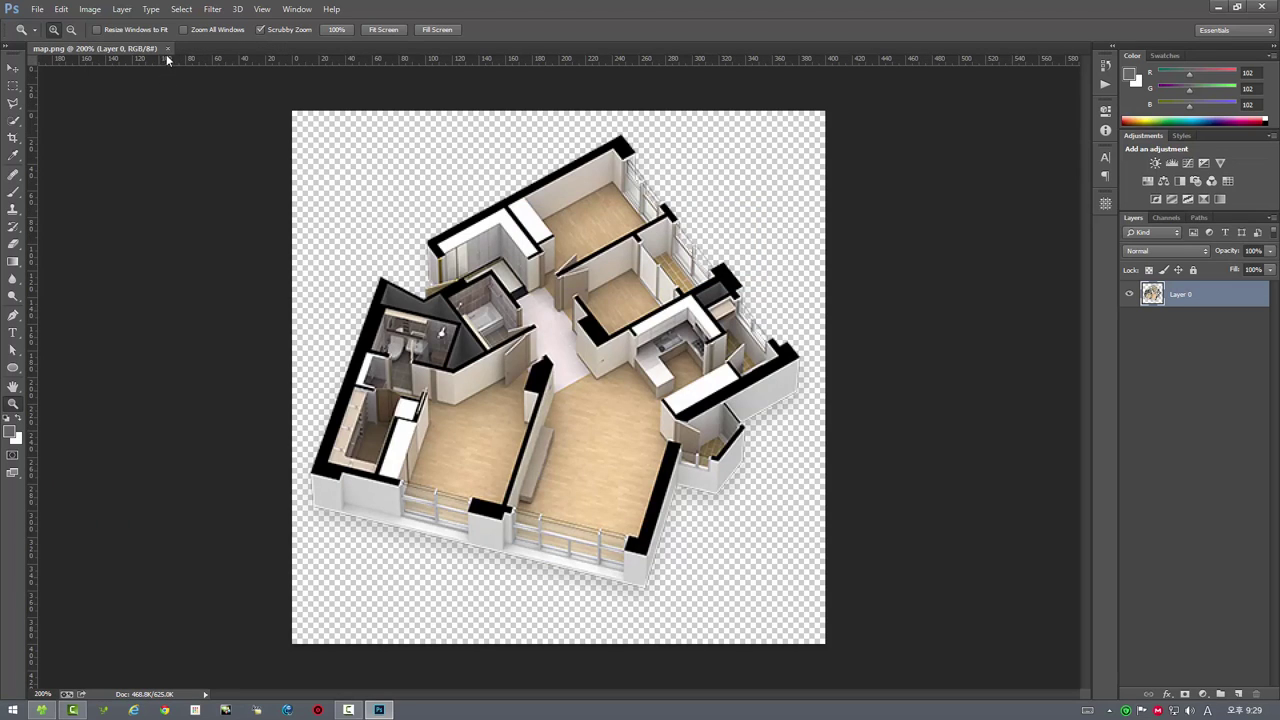
{"action": "left_click", "coordinate": [168, 48]}
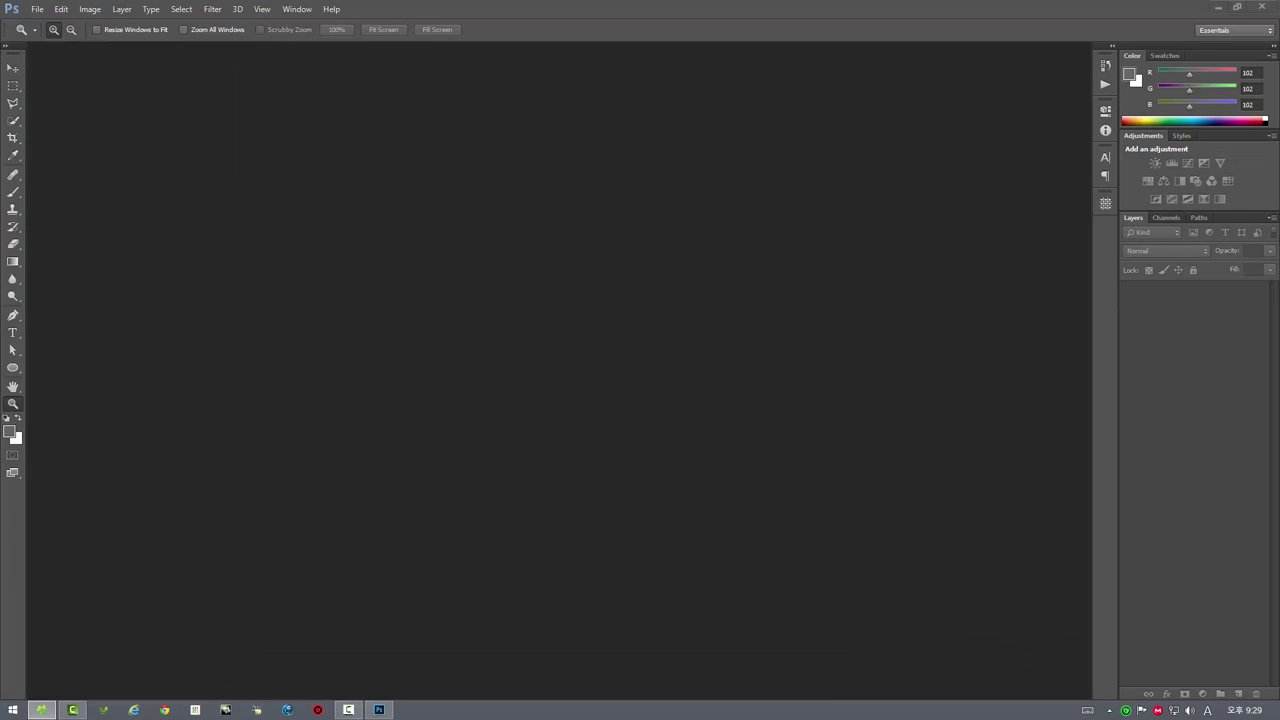
- Reopen 001.jpg and launch it in the HDVR viewer via 파노라마 뷰어로 열기
{"action": "left_click_drag", "start_coordinate": [534, 250], "coordinate": [534, 271]}
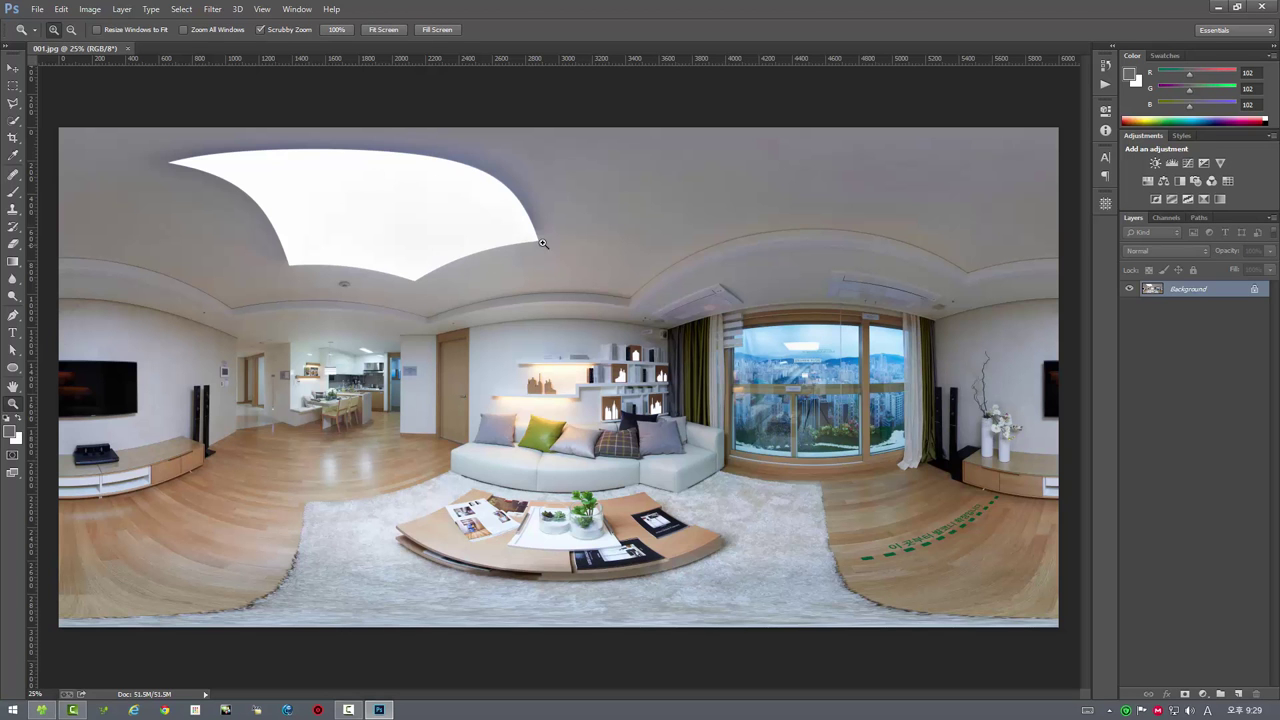
{"action": "left_click", "coordinate": [37, 9]}
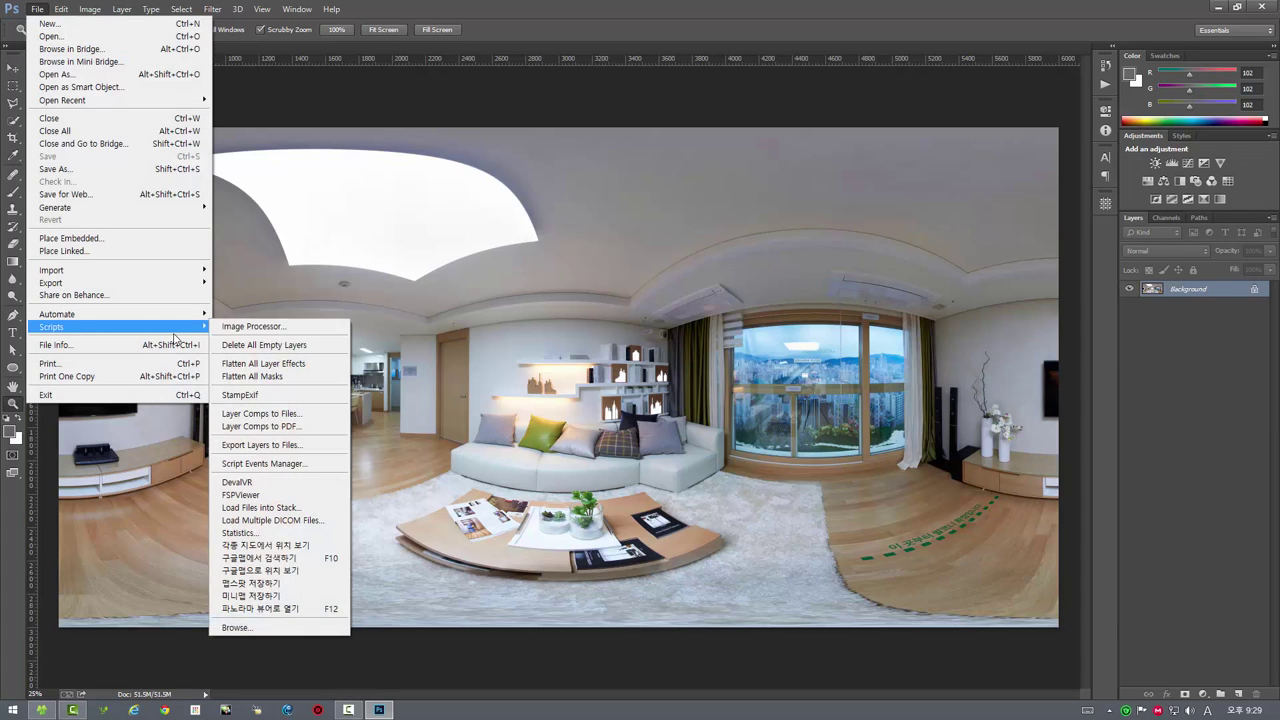
{"action": "left_click", "coordinate": [307, 609]}
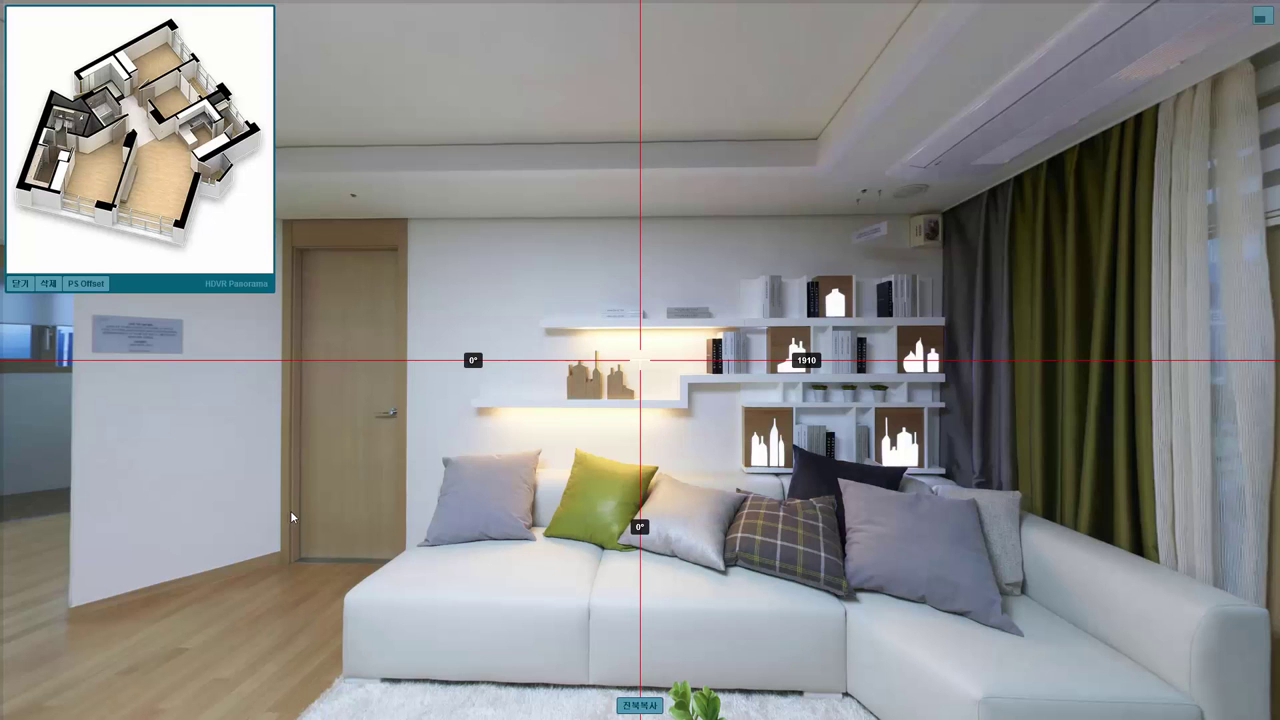
- Turn the view toward the TV wall and show the centre target box
{"action": "left_click_drag", "start_coordinate": [302, 481], "coordinate": [729, 485]}
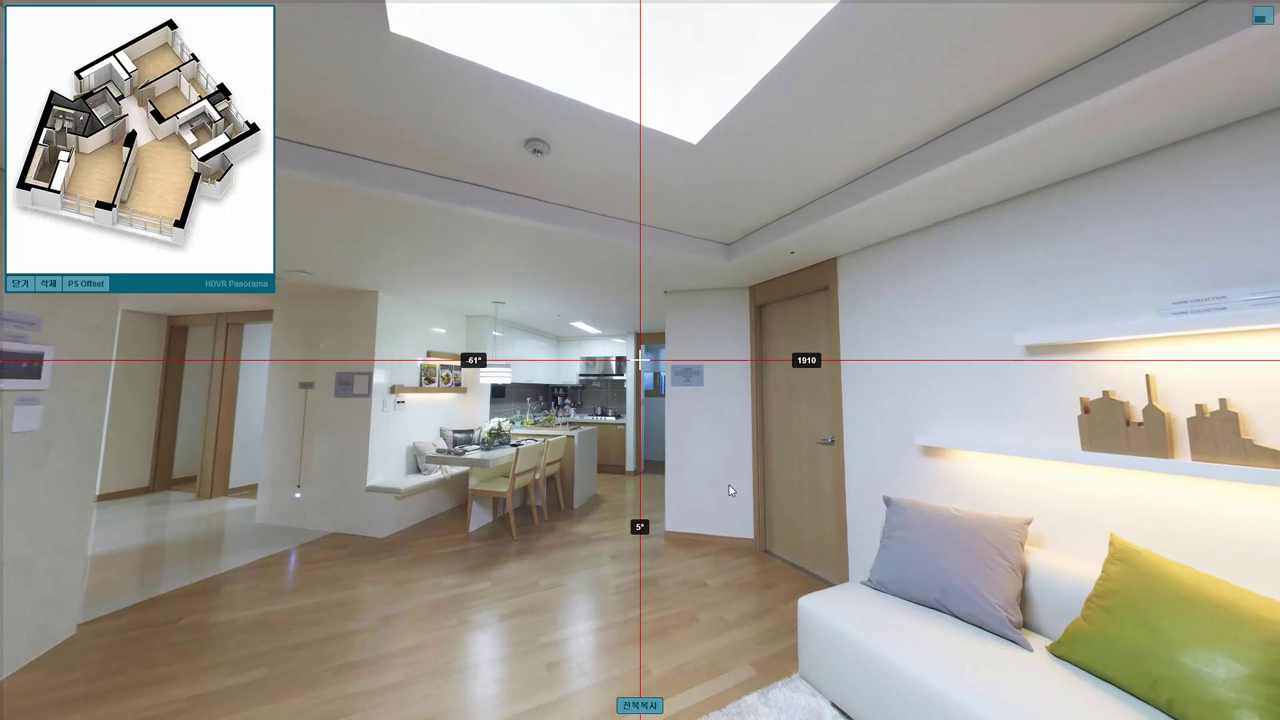
{"action": "left_click_drag", "start_coordinate": [312, 481], "coordinate": [590, 448]}
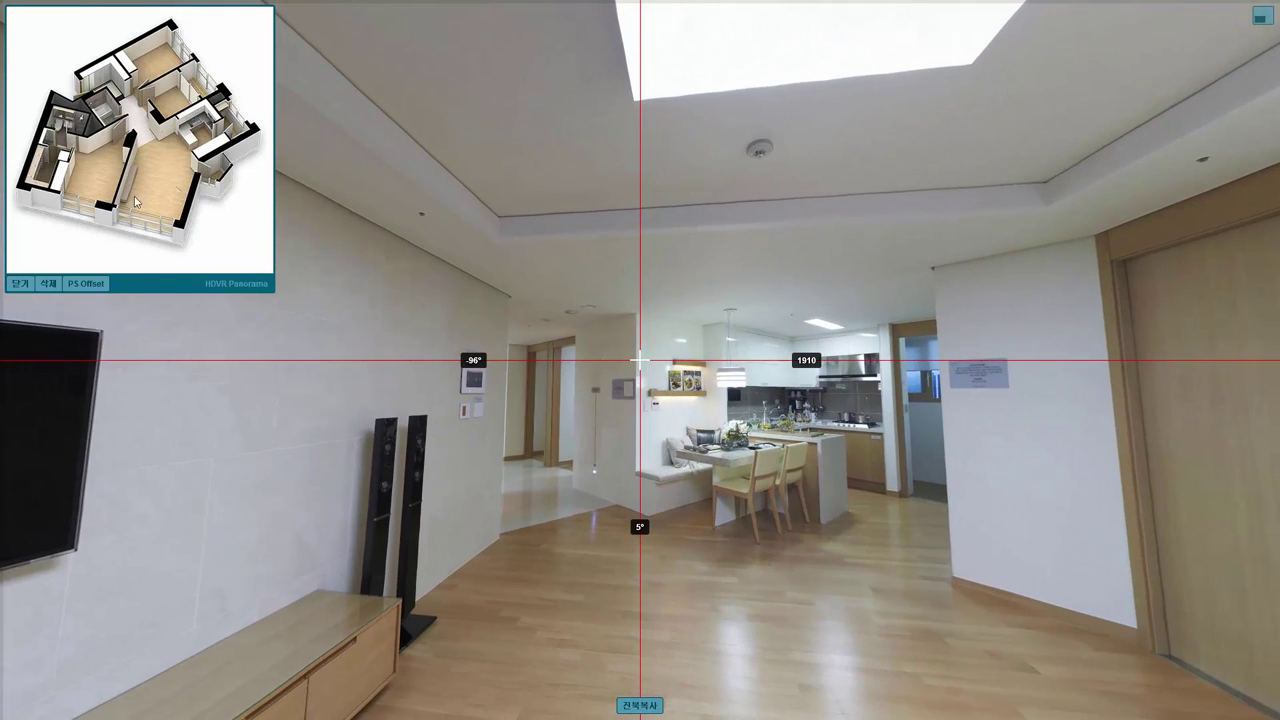
{"action": "mouse_move", "coordinate": [436, 253]}
{"action": "left_mouse_down"}
{"action": "mouse_move", "coordinate": [470, 231]}
{"action": "mouse_move", "coordinate": [462, 196]}
{"action": "left_mouse_up"}
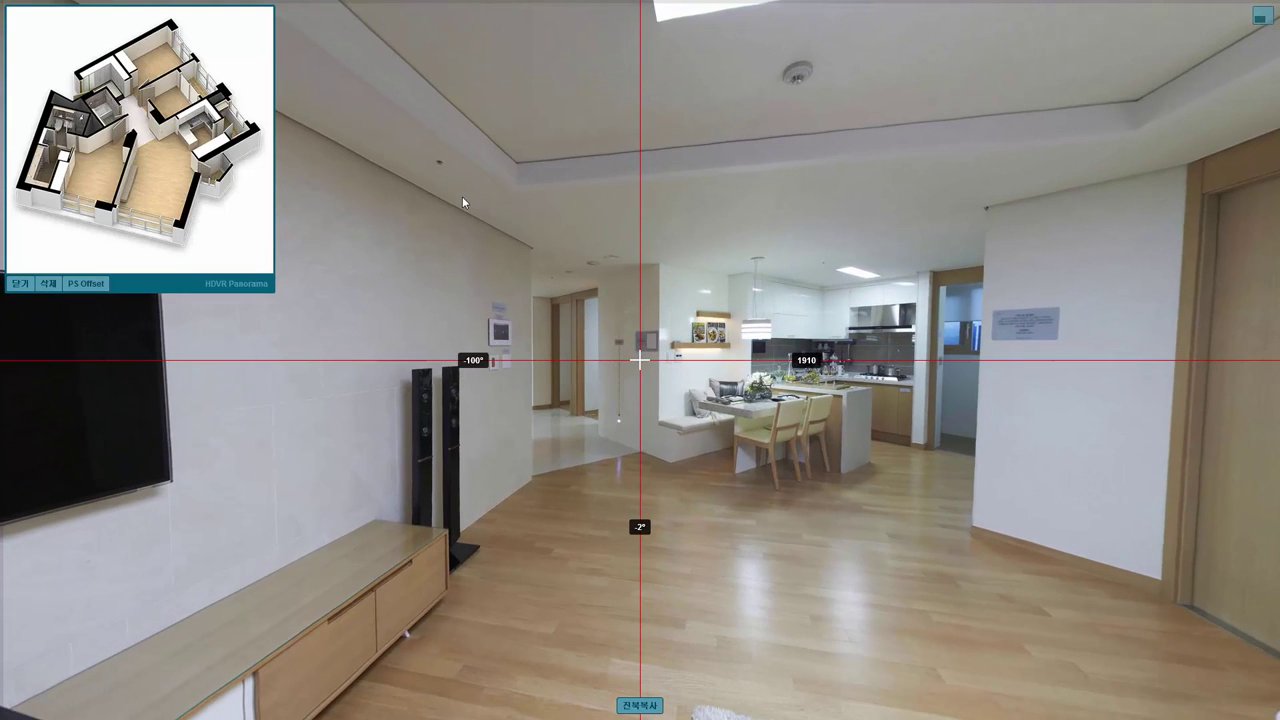
{"action": "right_click", "coordinate": [562, 411]}
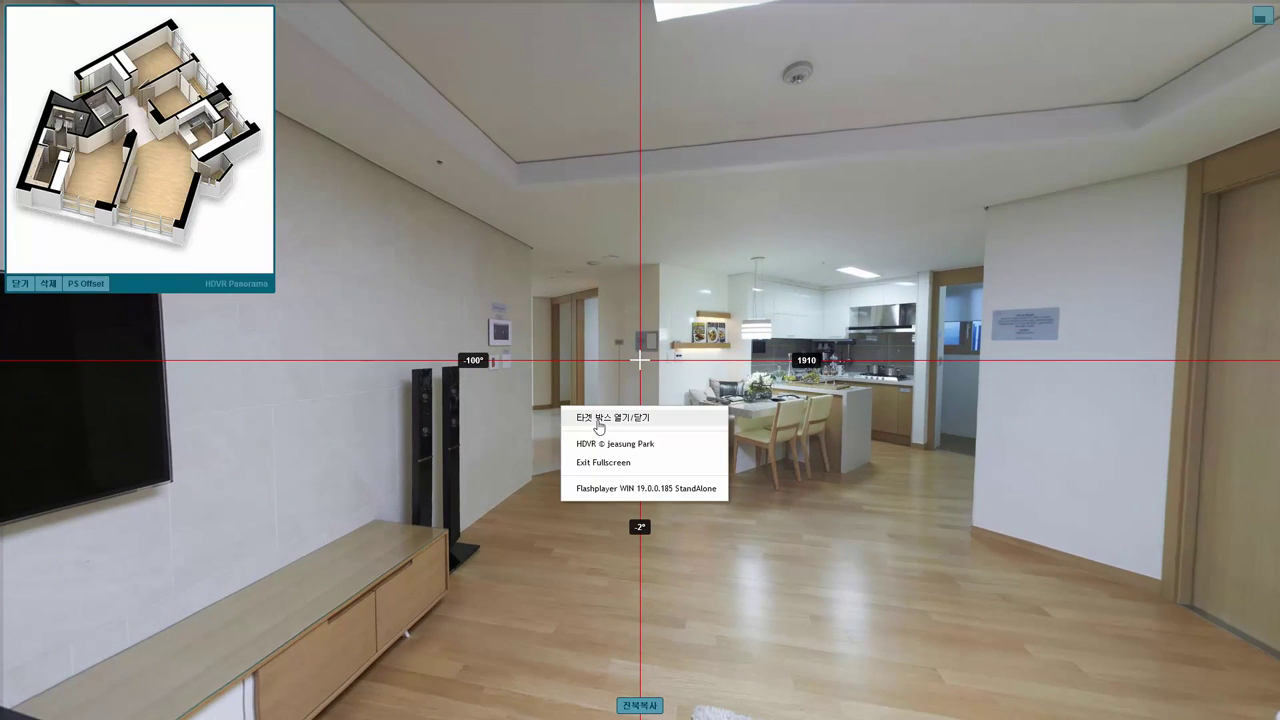
{"action": "left_click", "coordinate": [592, 419]}
{"action": "left_click_drag", "start_coordinate": [549, 438], "coordinate": [598, 436]}
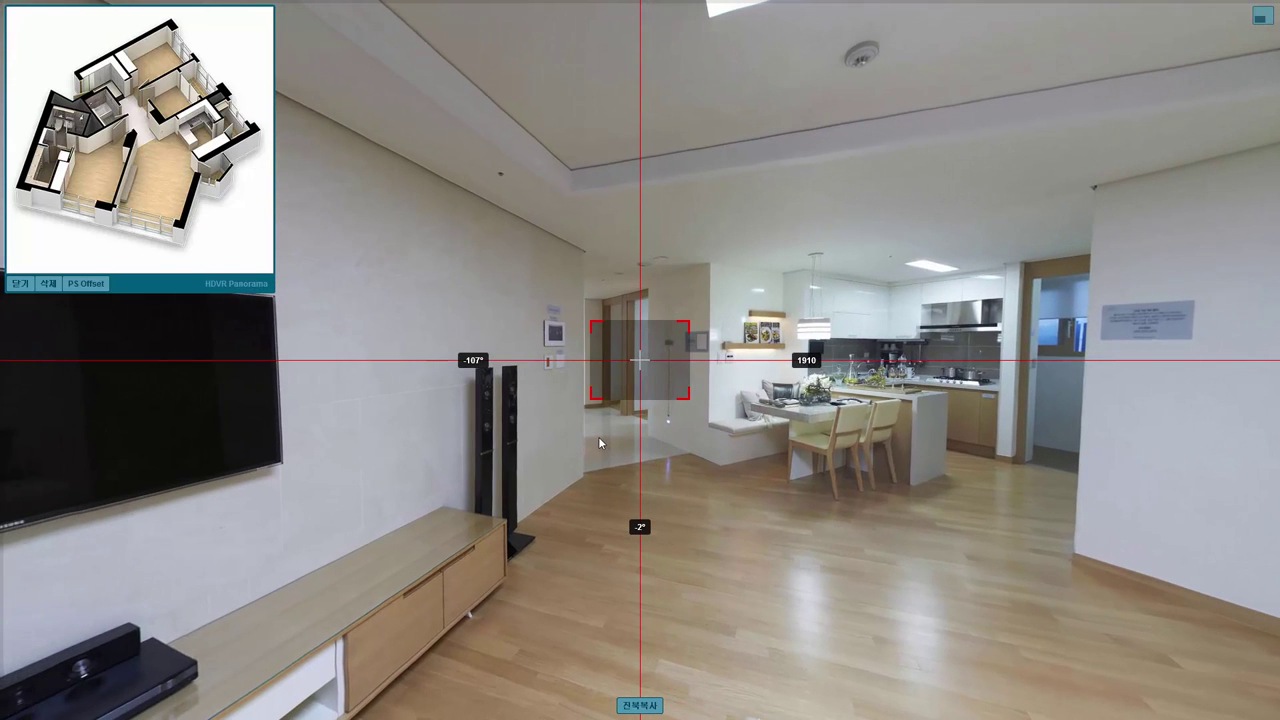
{"action": "mouse_move", "coordinate": [381, 272]}
{"action": "left_mouse_down"}
{"action": "mouse_move", "coordinate": [467, 274]}
{"action": "mouse_move", "coordinate": [408, 263]}
{"action": "left_mouse_up"}
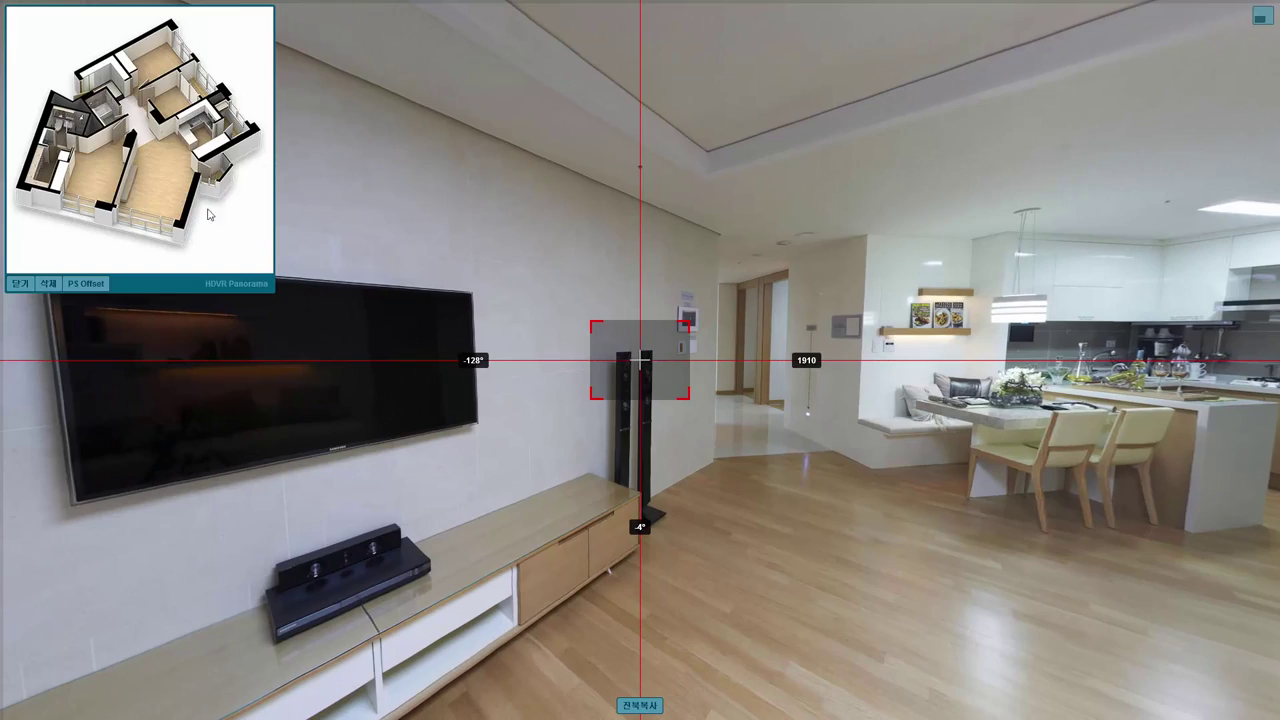
{"action": "mouse_move", "coordinate": [673, 576]}
{"action": "left_mouse_down"}
{"action": "mouse_move", "coordinate": [771, 265]}
{"action": "mouse_move", "coordinate": [754, 332]}
{"action": "mouse_move", "coordinate": [856, 217]}
{"action": "mouse_move", "coordinate": [783, 244]}
{"action": "mouse_move", "coordinate": [922, 129]}
{"action": "mouse_move", "coordinate": [823, 268]}
{"action": "mouse_move", "coordinate": [849, 144]}
{"action": "mouse_move", "coordinate": [846, 397]}
{"action": "left_mouse_up"}
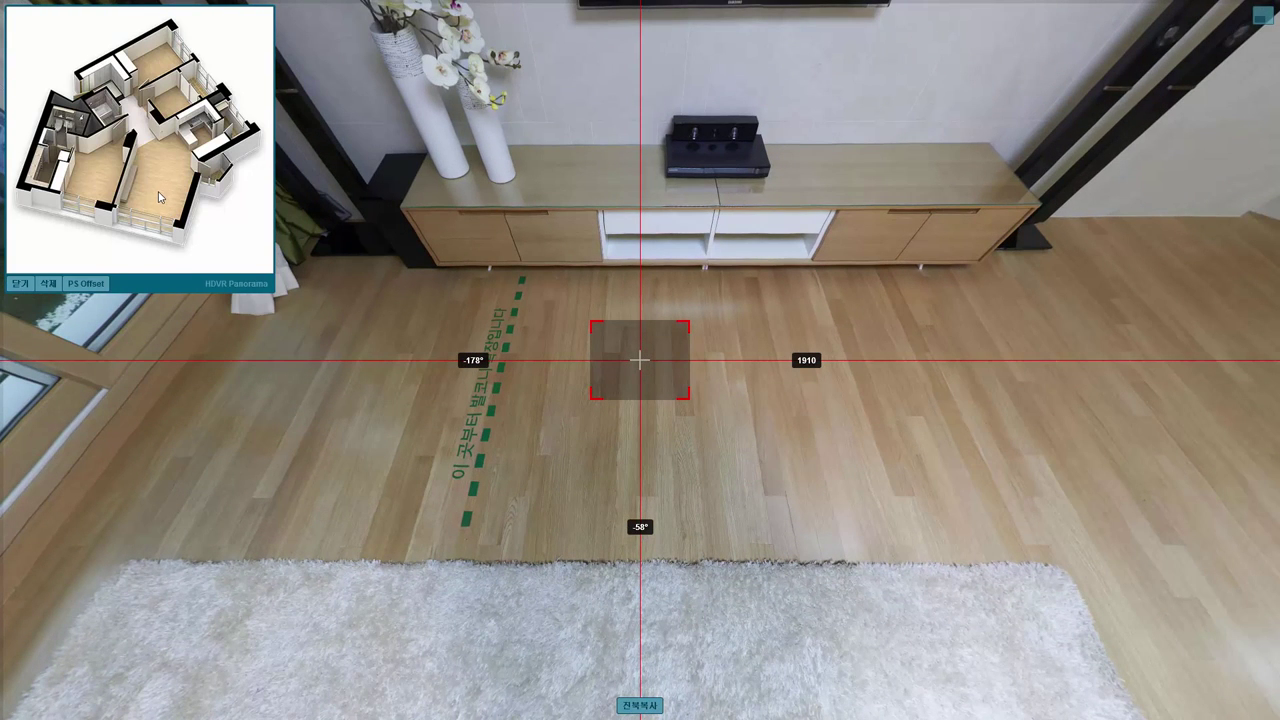
- Place the panorama's position marker on the floor plan and aim its view cone
{"action": "left_click", "coordinate": [158, 197]}
{"action": "mouse_move", "coordinate": [158, 190]}
{"action": "left_mouse_down"}
{"action": "mouse_move", "coordinate": [166, 164]}
{"action": "mouse_move", "coordinate": [157, 196]}
{"action": "left_mouse_up"}
{"action": "left_click_drag", "start_coordinate": [156, 196], "coordinate": [160, 285]}
- Center the view on the TV wall at -179° heading and -5° tilt
{"action": "left_click_drag", "start_coordinate": [484, 265], "coordinate": [451, 536]}
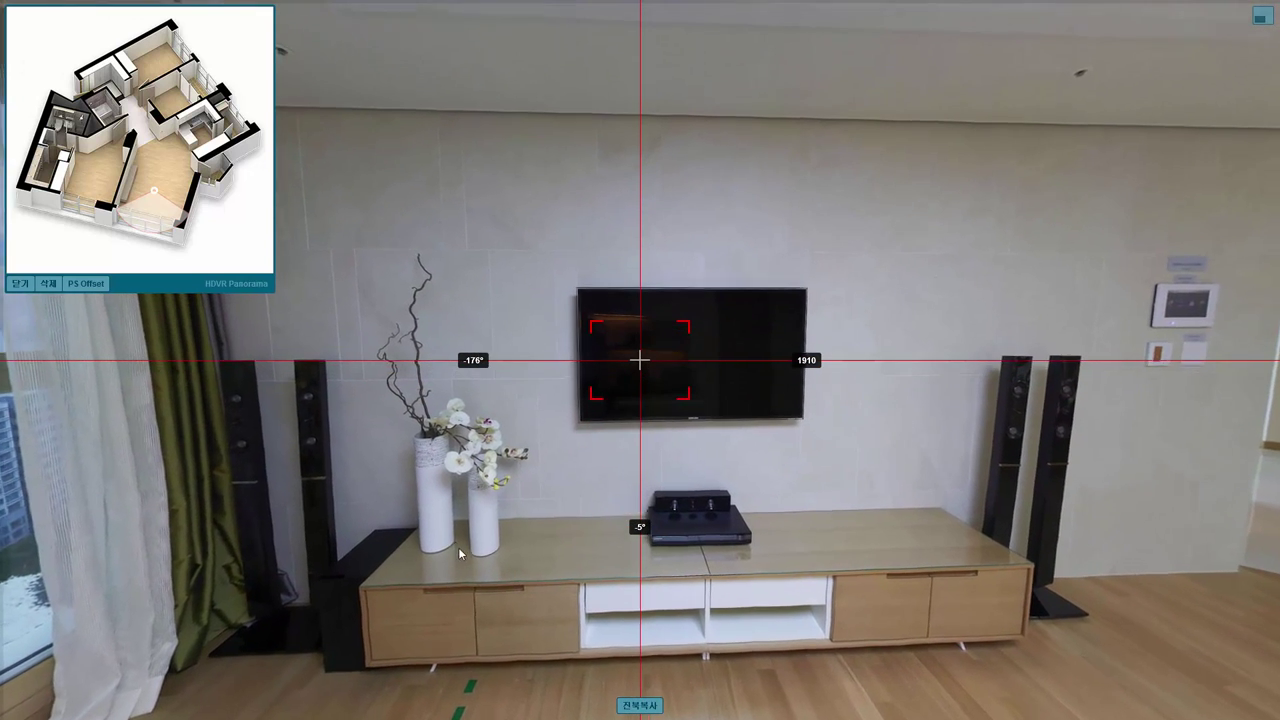
{"action": "left_click_drag", "start_coordinate": [451, 536], "coordinate": [468, 548]}
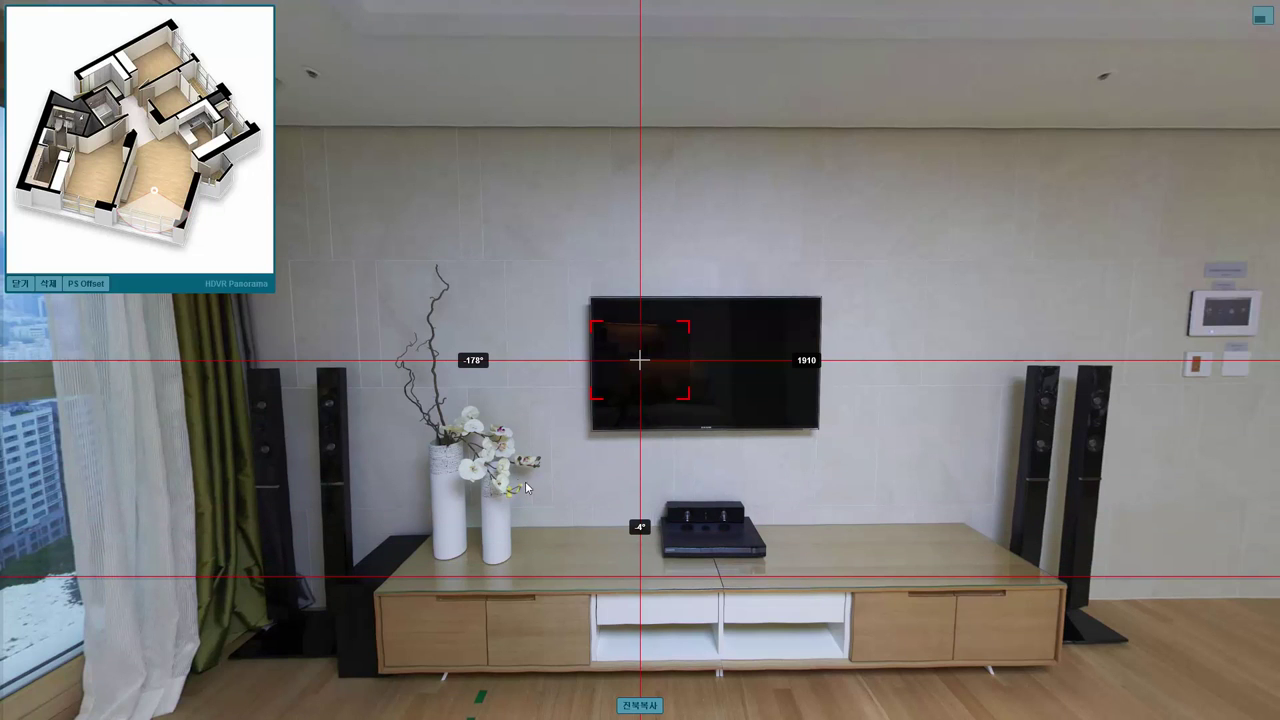
{"action": "key", "text": "Down"}
{"action": "key", "text": "Left"}
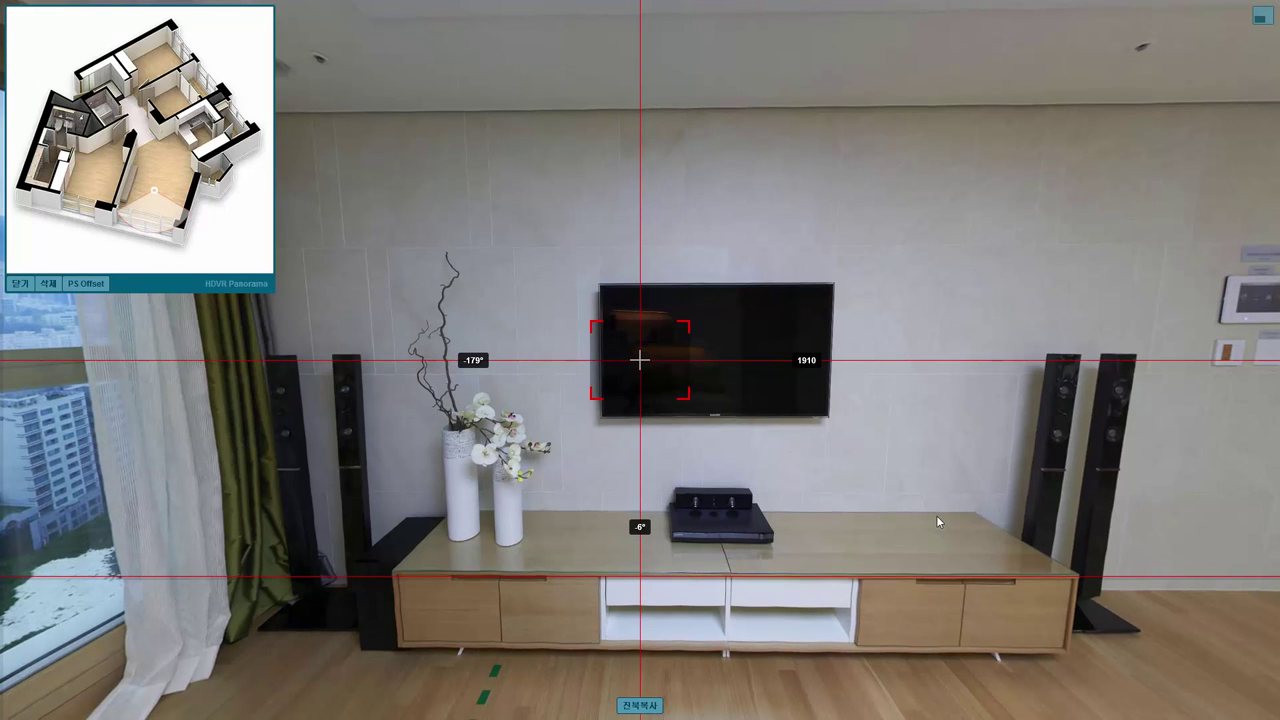
{"action": "key", "text": "Up"}
{"action": "left_click_drag", "start_coordinate": [938, 522], "coordinate": [936, 522]}
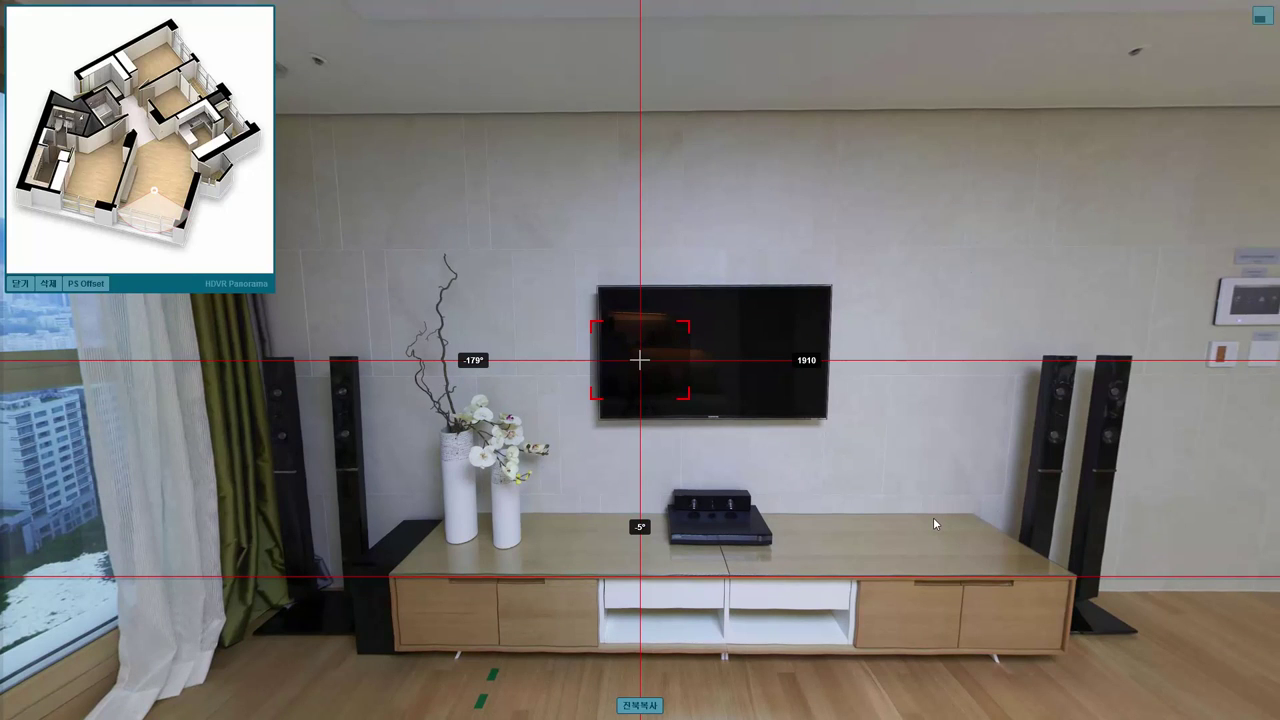
- Rotate the marker's radar heading to 105.84 toward the TV wall, then exit fullscreen
{"action": "right_click", "coordinate": [148, 214]}
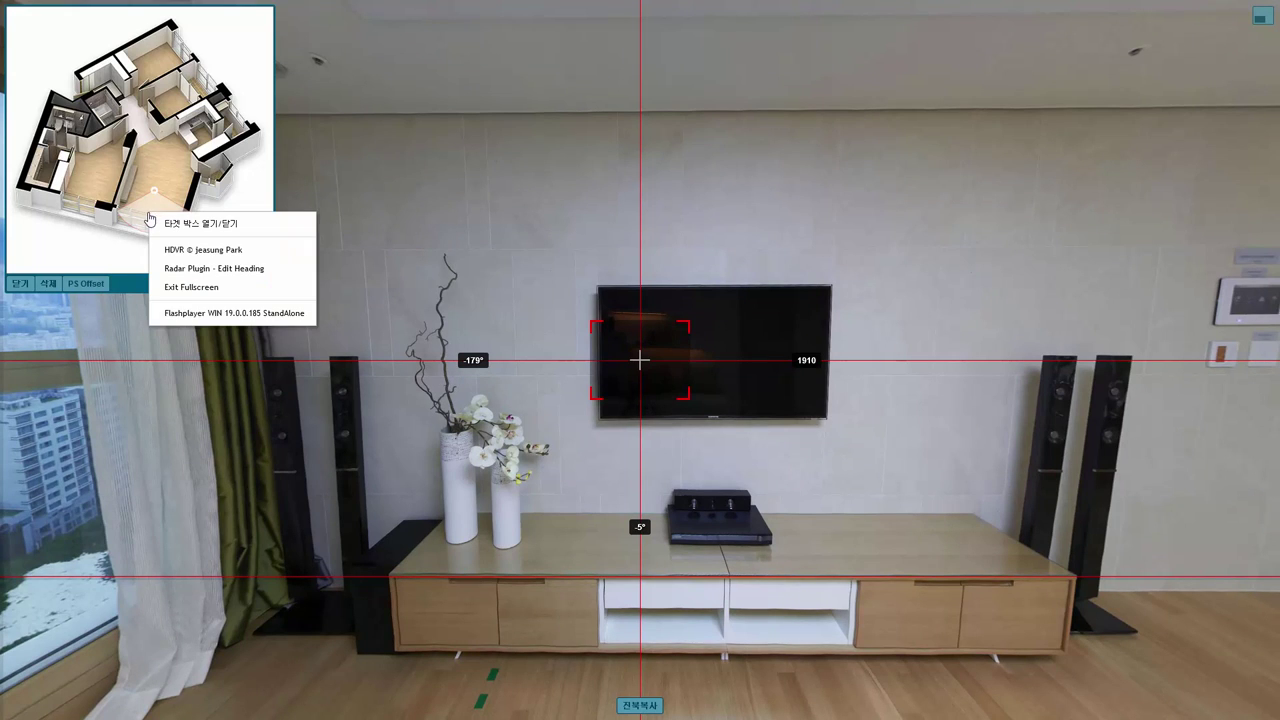
{"action": "left_click", "coordinate": [247, 270]}
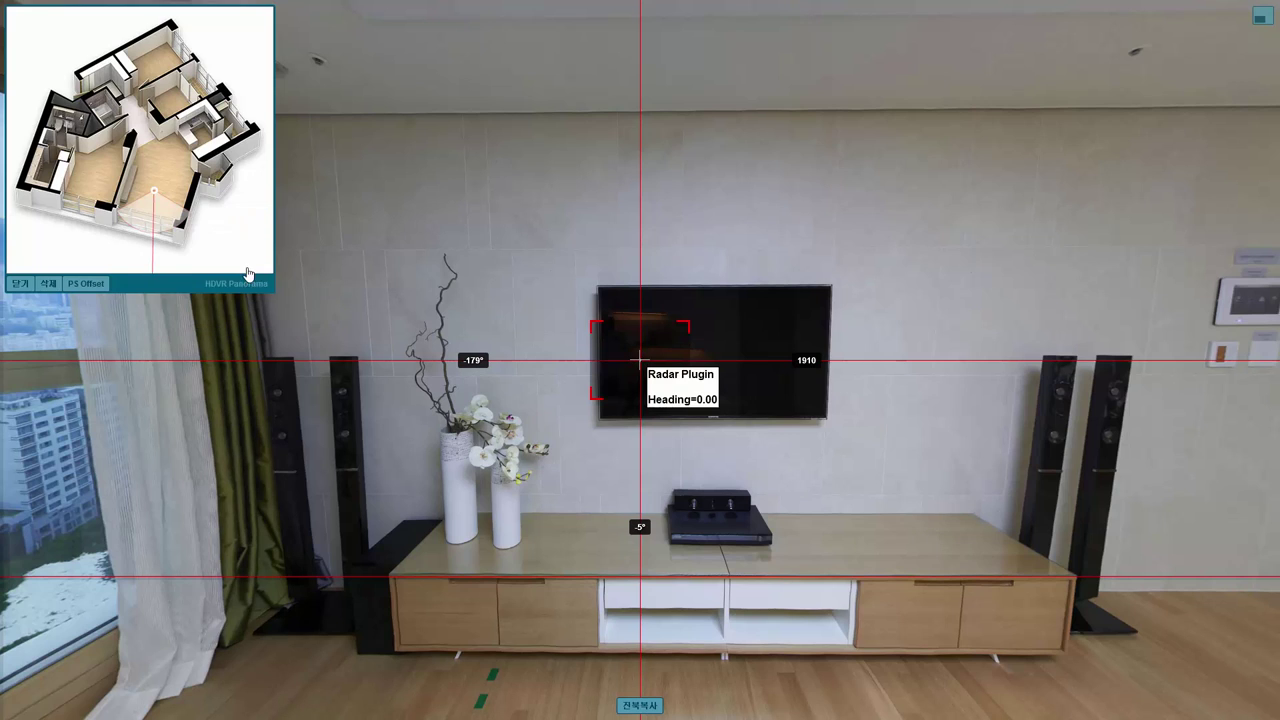
{"action": "left_click", "coordinate": [165, 227]}
{"action": "left_click_drag", "start_coordinate": [165, 227], "coordinate": [101, 224]}
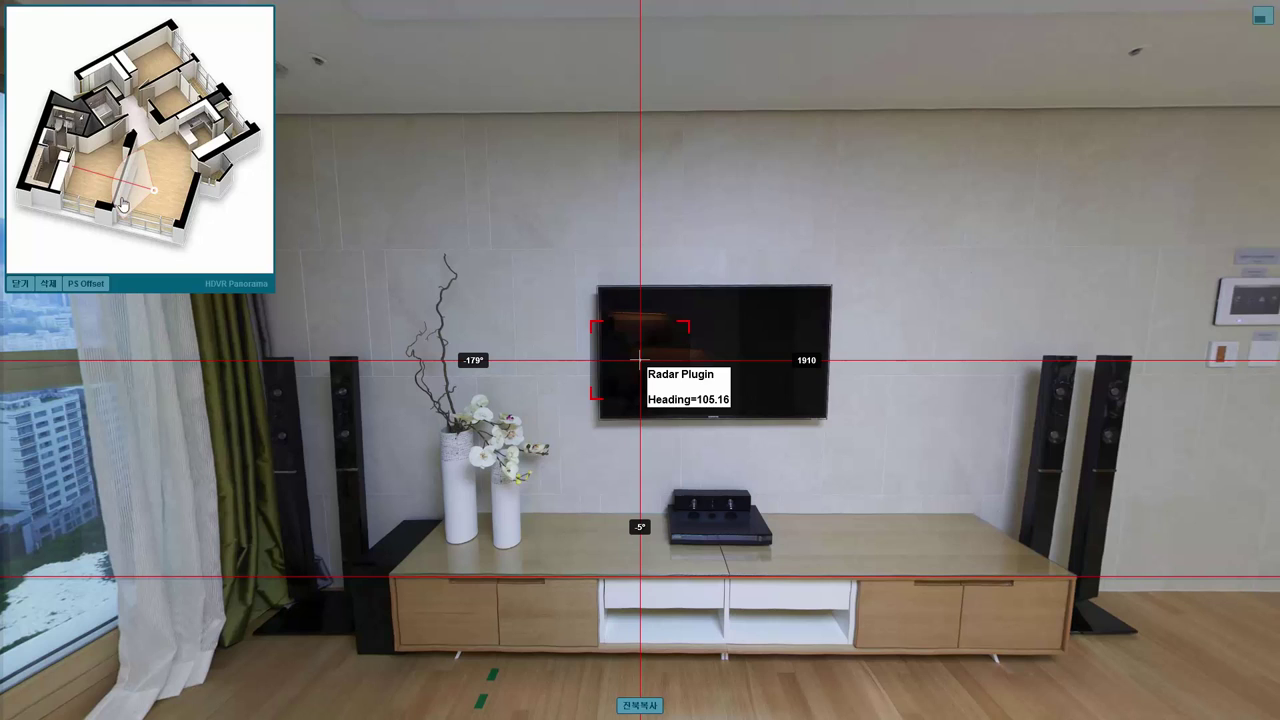
{"action": "left_click_drag", "start_coordinate": [130, 205], "coordinate": [126, 206]}
{"action": "left_click", "coordinate": [1265, 22]}
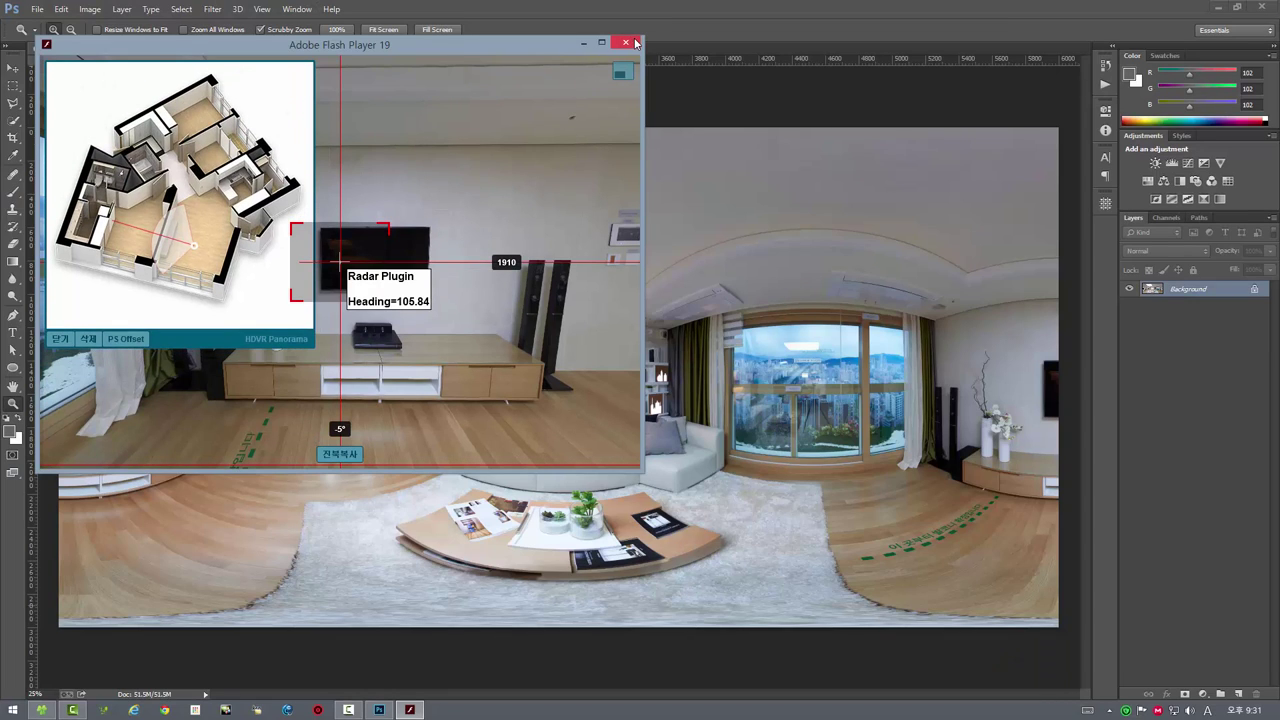
- Close the viewer and offset 001.jpg horizontally by 1767 pixels with Wrap Around
{"action": "left_click", "coordinate": [634, 40]}
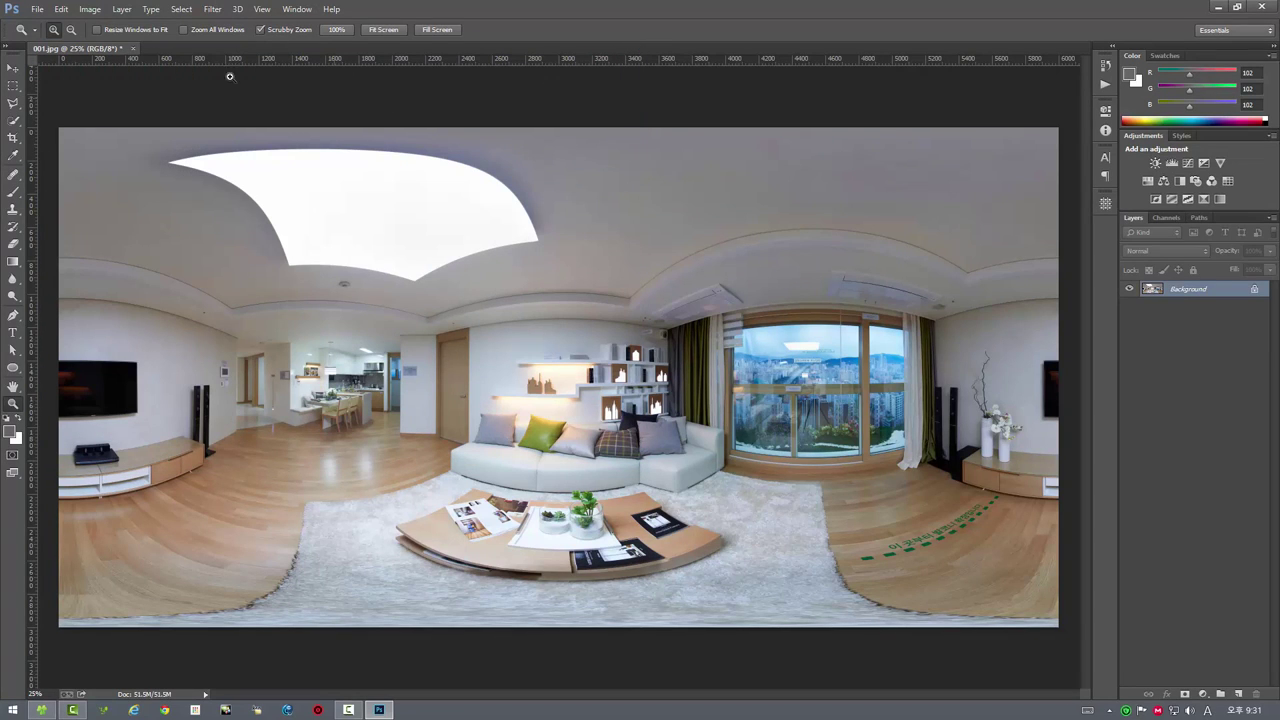
{"action": "left_click", "coordinate": [213, 10]}
{"action": "mouse_move", "coordinate": [260, 257]}
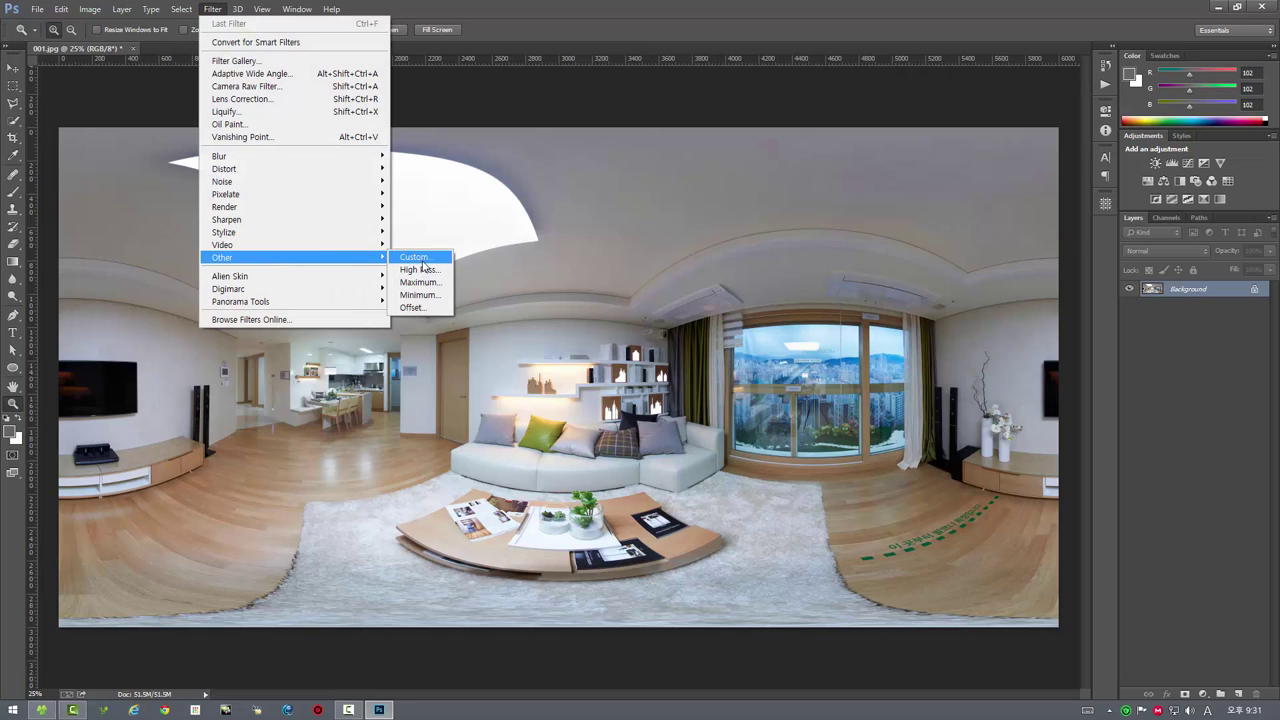
{"action": "left_click", "coordinate": [412, 307]}
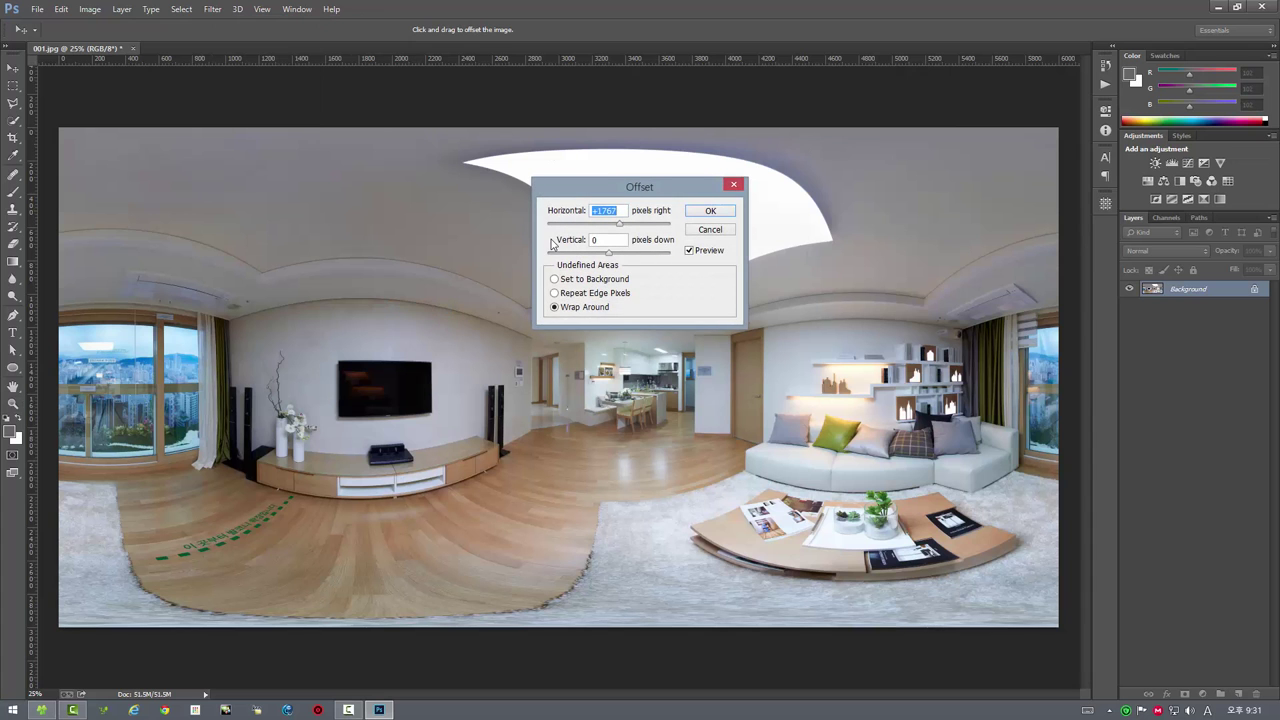
{"action": "type", "text": "0"}
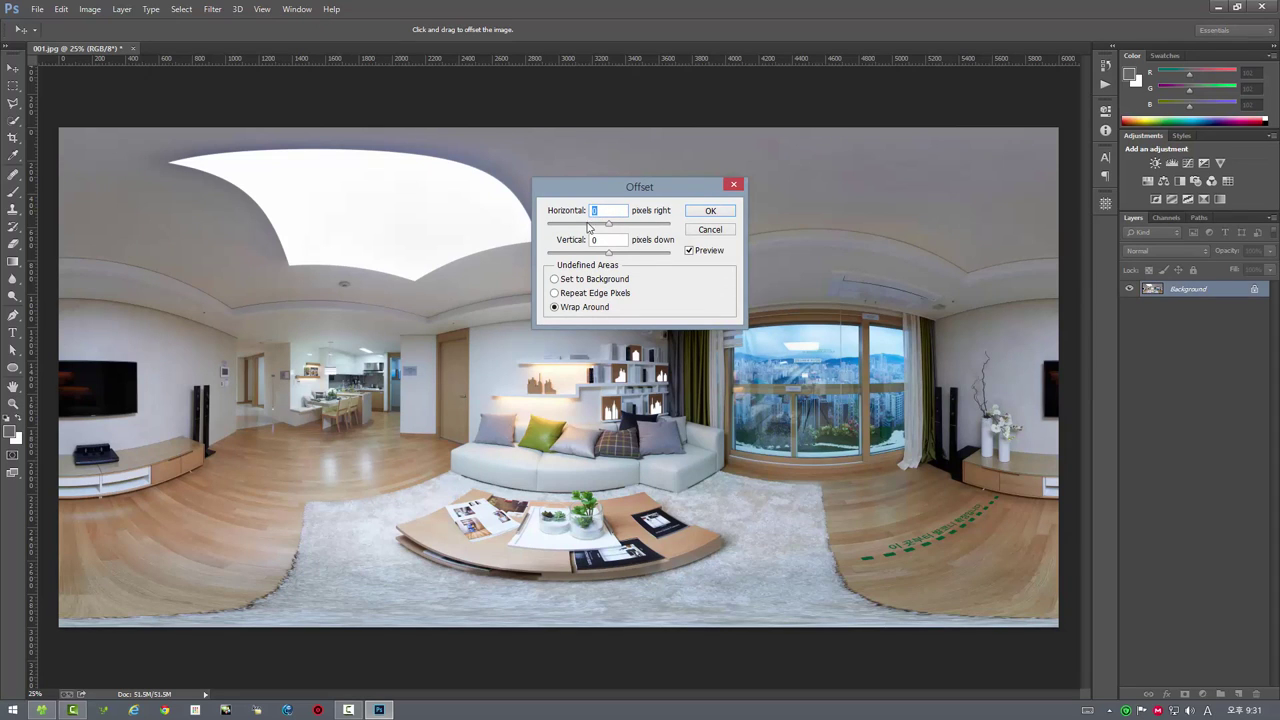
{"action": "right_click", "coordinate": [602, 210]}
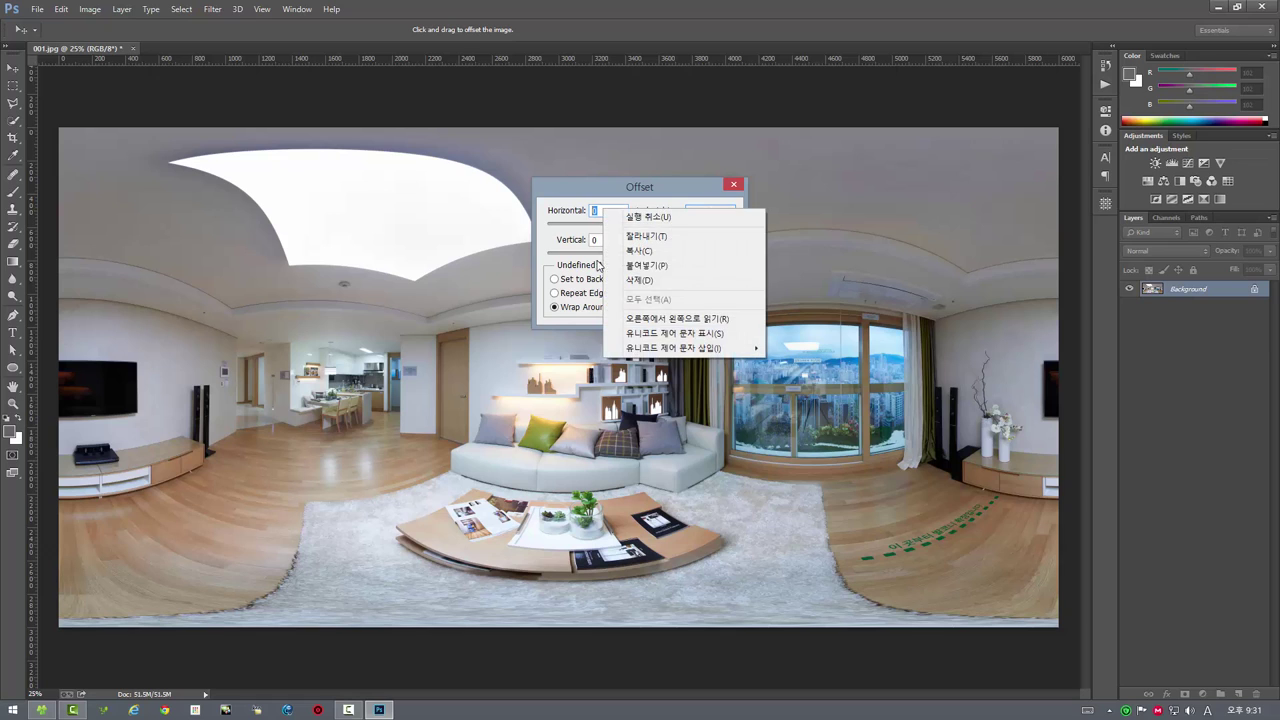
{"action": "left_click", "coordinate": [650, 265]}
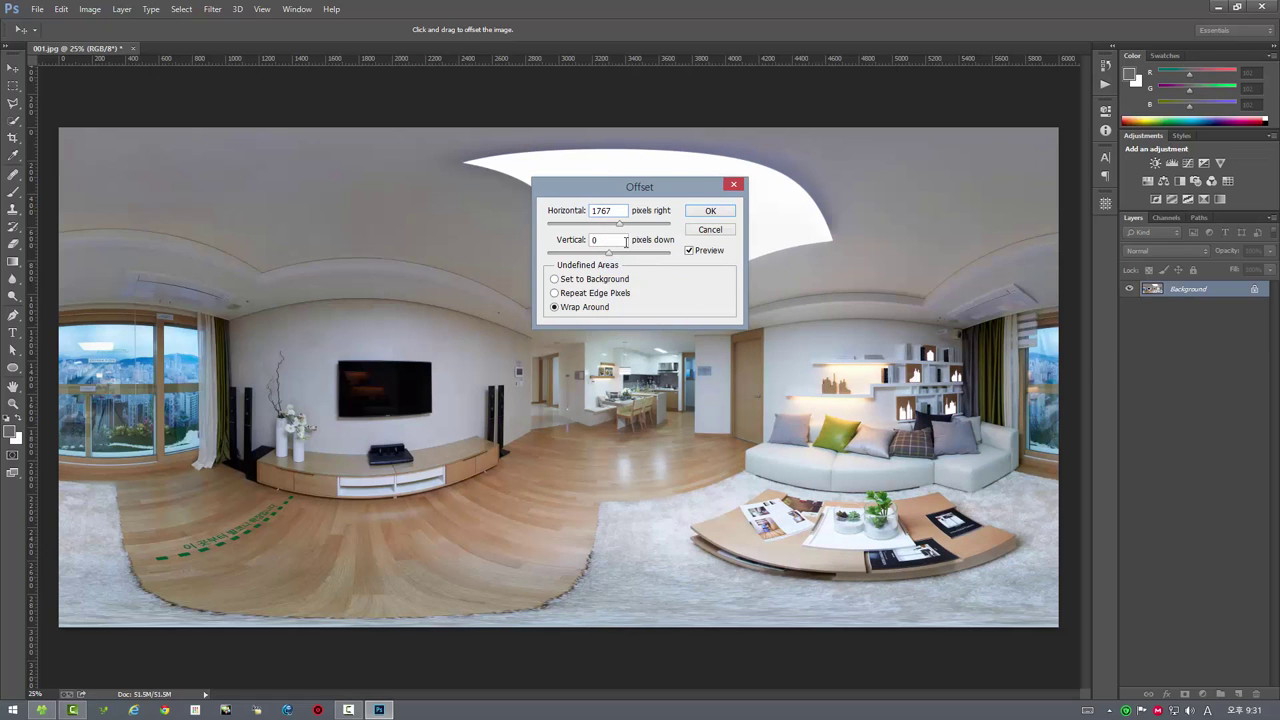
{"action": "left_click", "coordinate": [717, 213]}
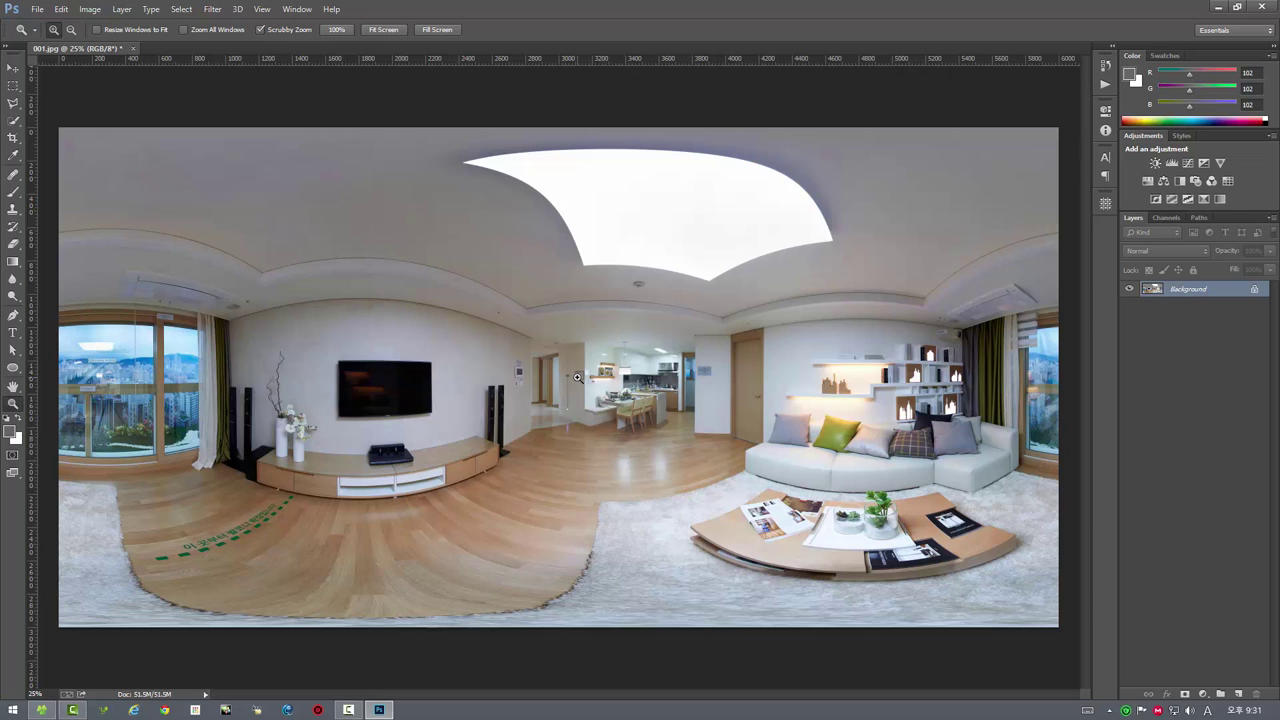
{"action": "key", "text": "ctrl+f"}
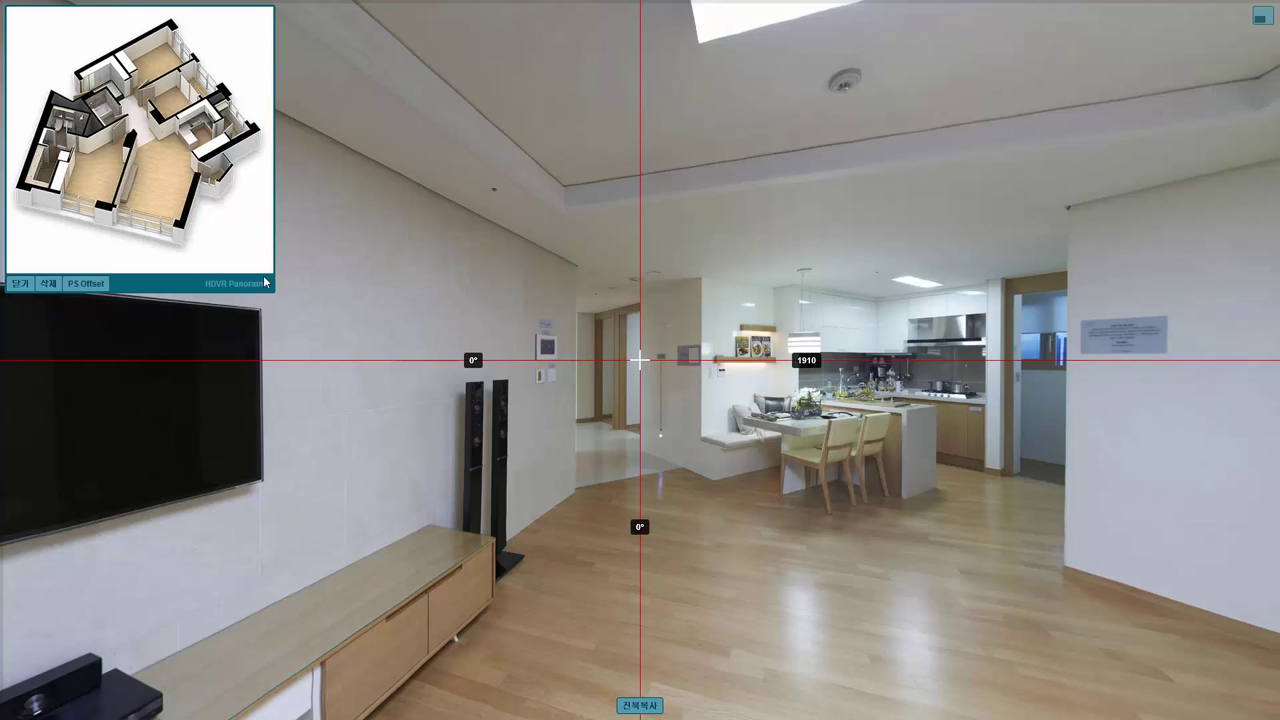
{"action": "left_click", "coordinate": [156, 189]}
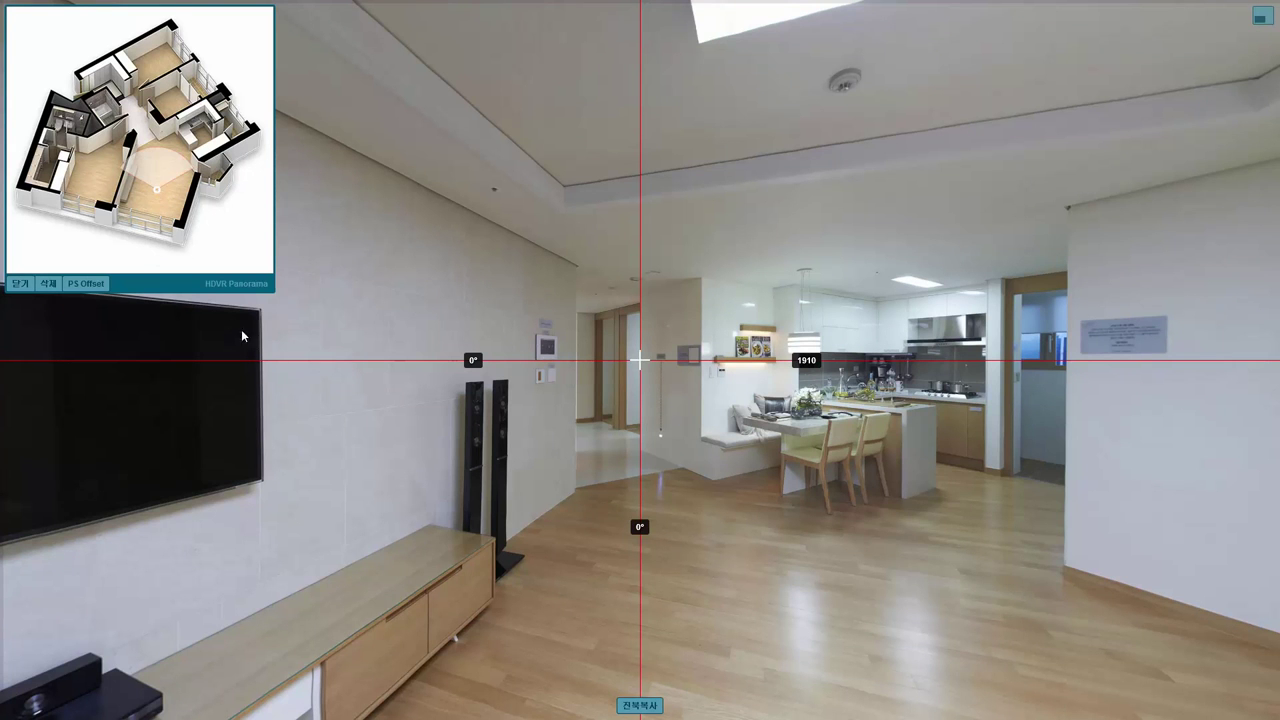
{"action": "left_click_drag", "start_coordinate": [380, 420], "coordinate": [853, 430]}
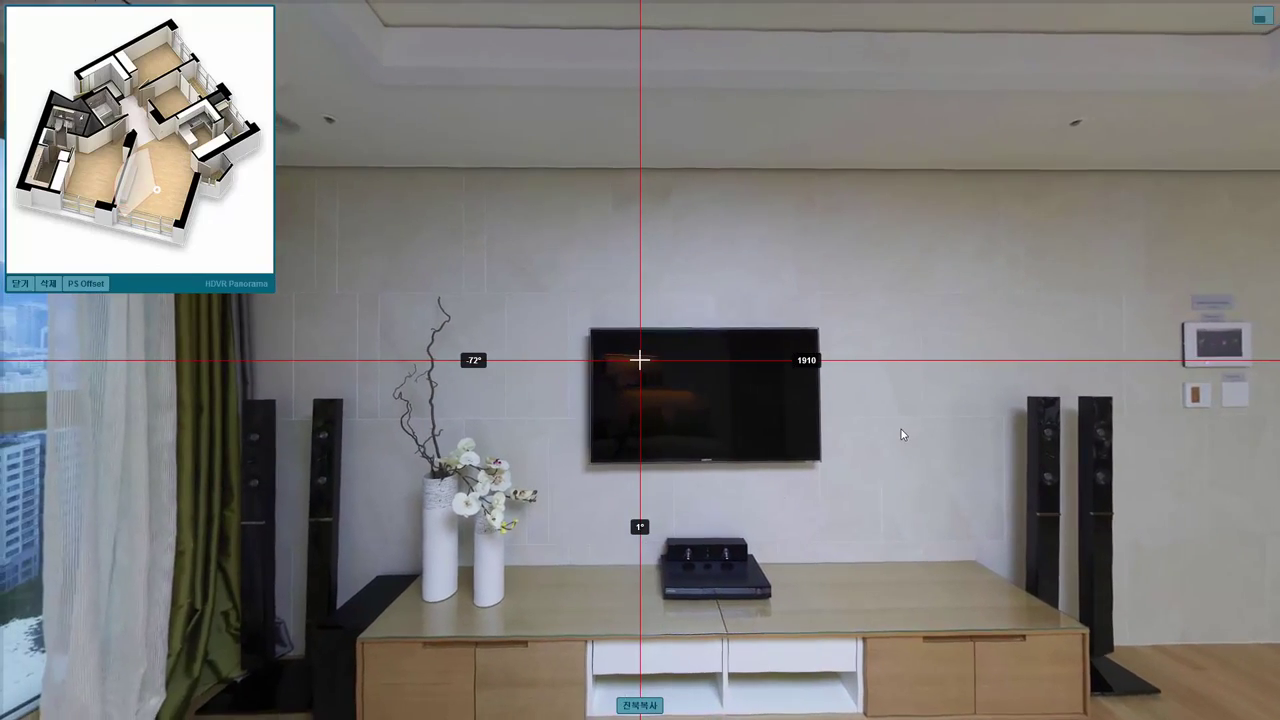
{"action": "mouse_move", "coordinate": [901, 429]}
{"action": "left_mouse_down"}
{"action": "mouse_move", "coordinate": [728, 438]}
{"action": "mouse_move", "coordinate": [410, 409]}
{"action": "left_mouse_up"}
{"action": "left_click_drag", "start_coordinate": [950, 330], "coordinate": [521, 310]}
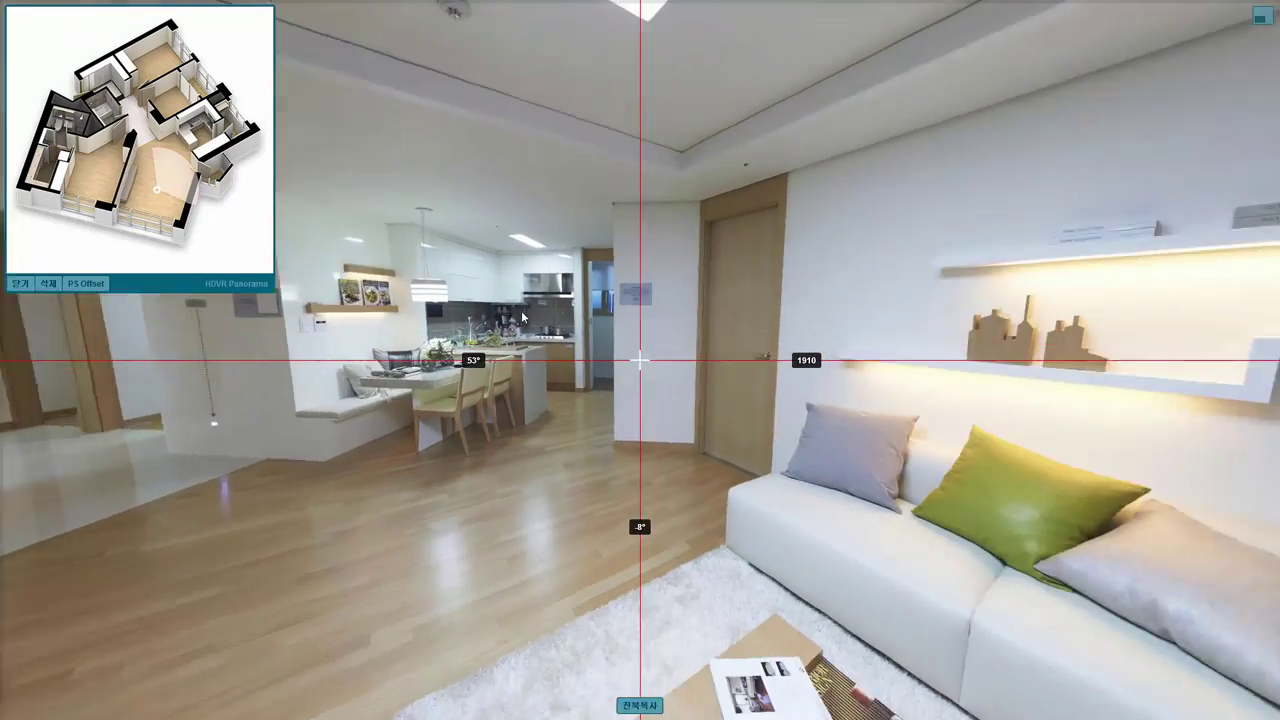
{"action": "left_click_drag", "start_coordinate": [1057, 373], "coordinate": [624, 330]}
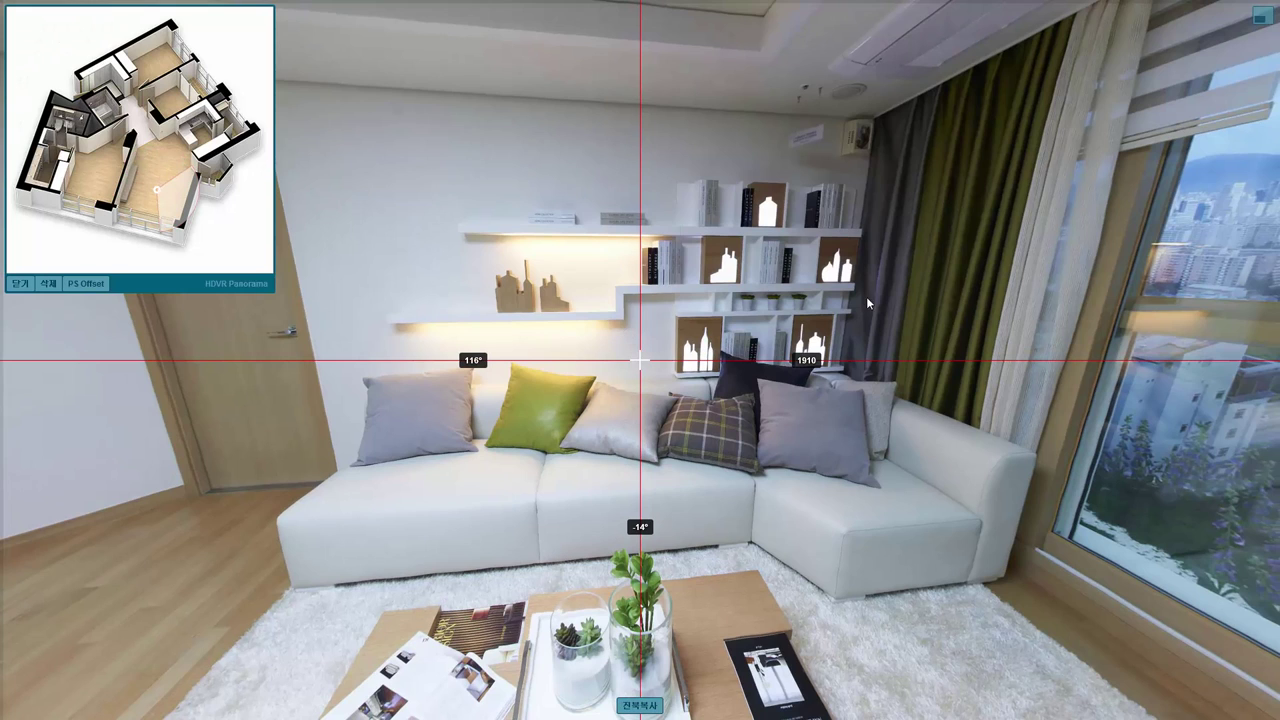
{"action": "left_click_drag", "start_coordinate": [866, 296], "coordinate": [686, 322]}
{"action": "left_click", "coordinate": [1262, 15]}
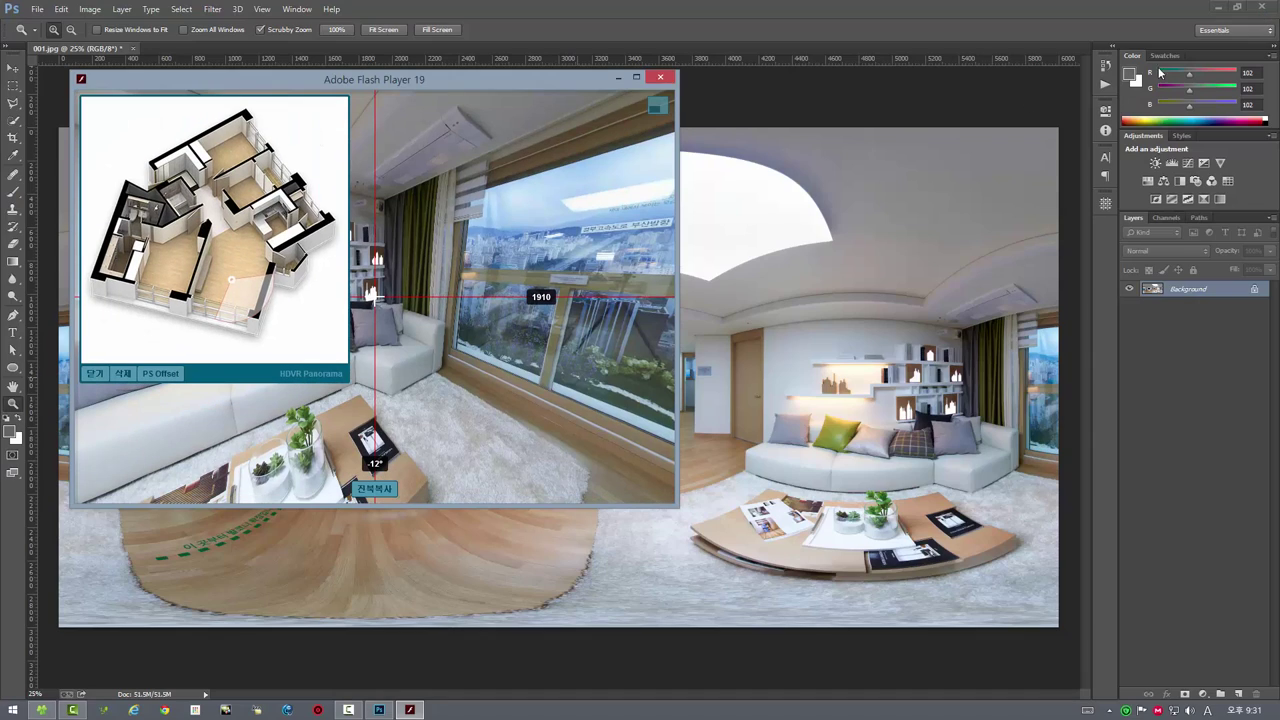
{"action": "left_click", "coordinate": [249, 300]}
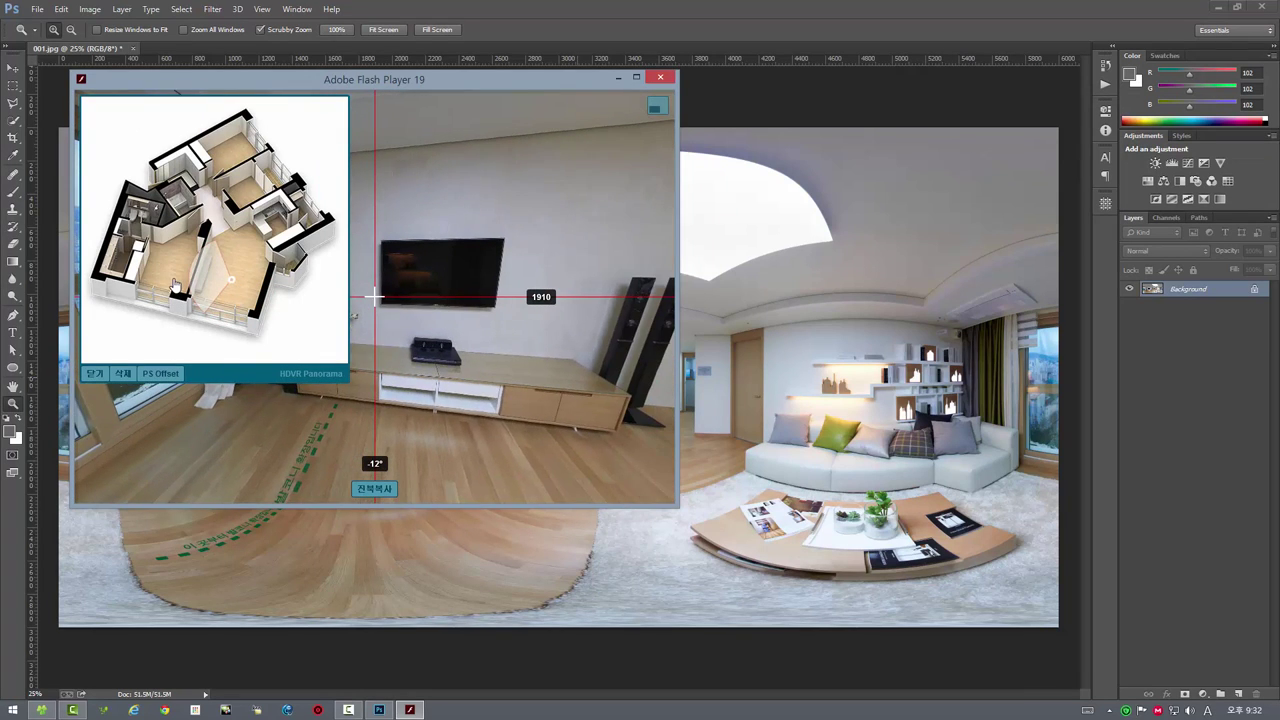
- Close the panorama viewer and save the offset 001.jpg panorama
{"action": "left_click", "coordinate": [660, 79]}
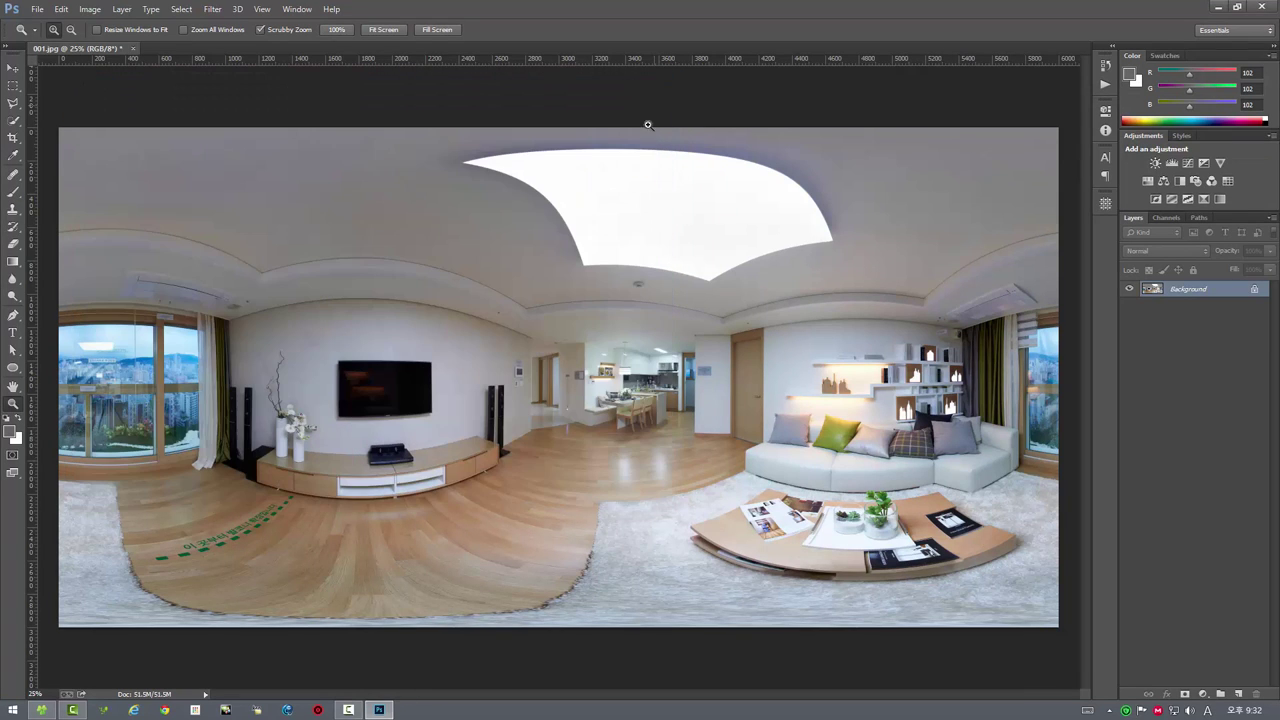
{"action": "left_click", "coordinate": [36, 9]}
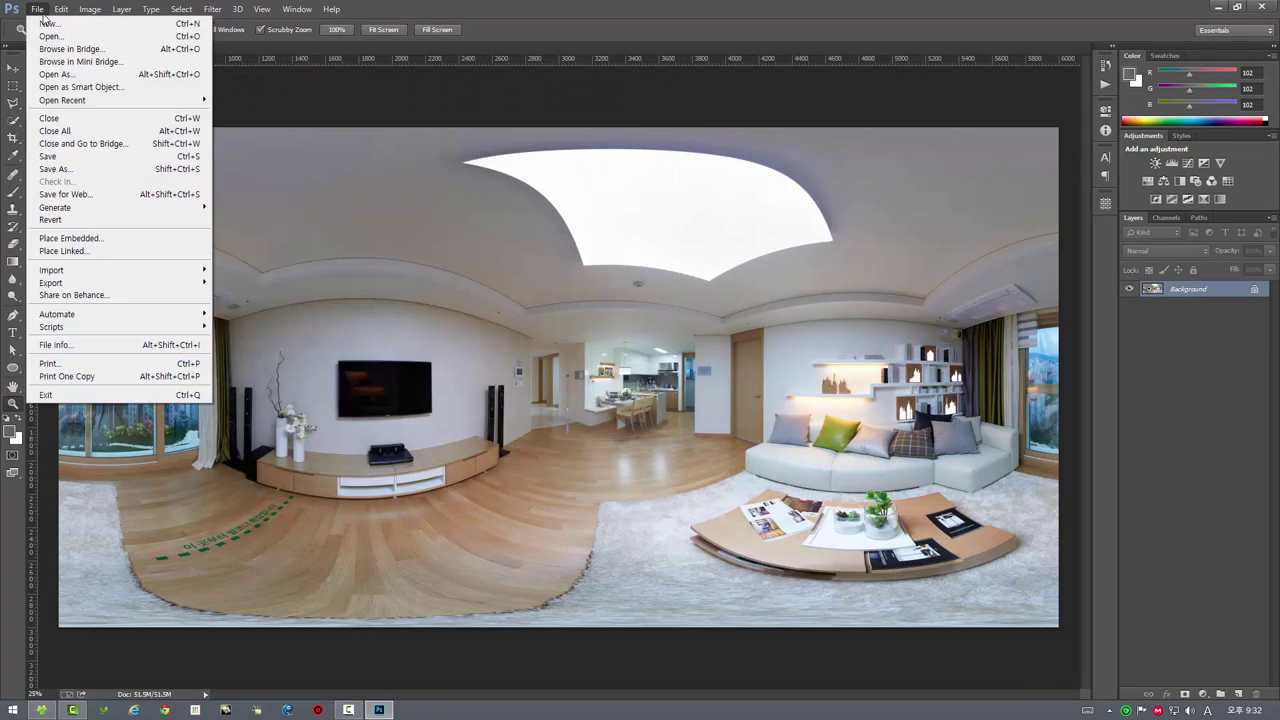
{"action": "left_click", "coordinate": [50, 157]}
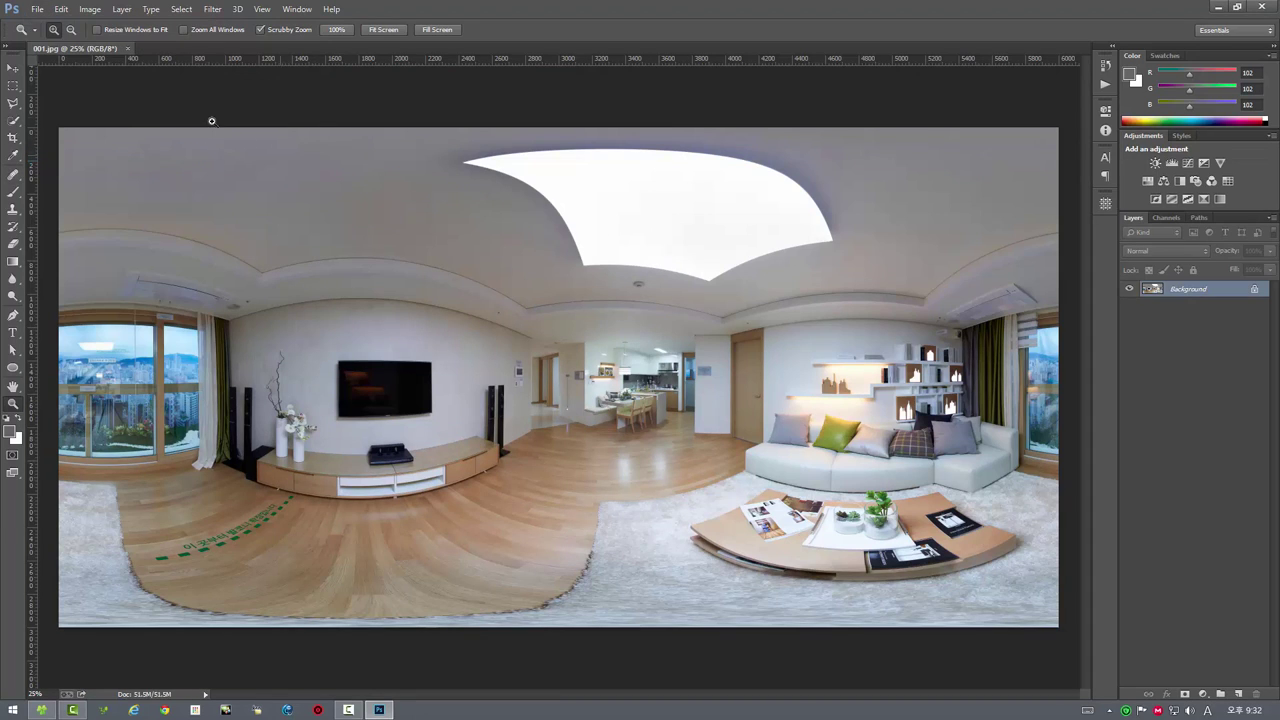
- Close 001.jpg and open the 002.jpg kitchen panorama
{"action": "left_click", "coordinate": [128, 49]}
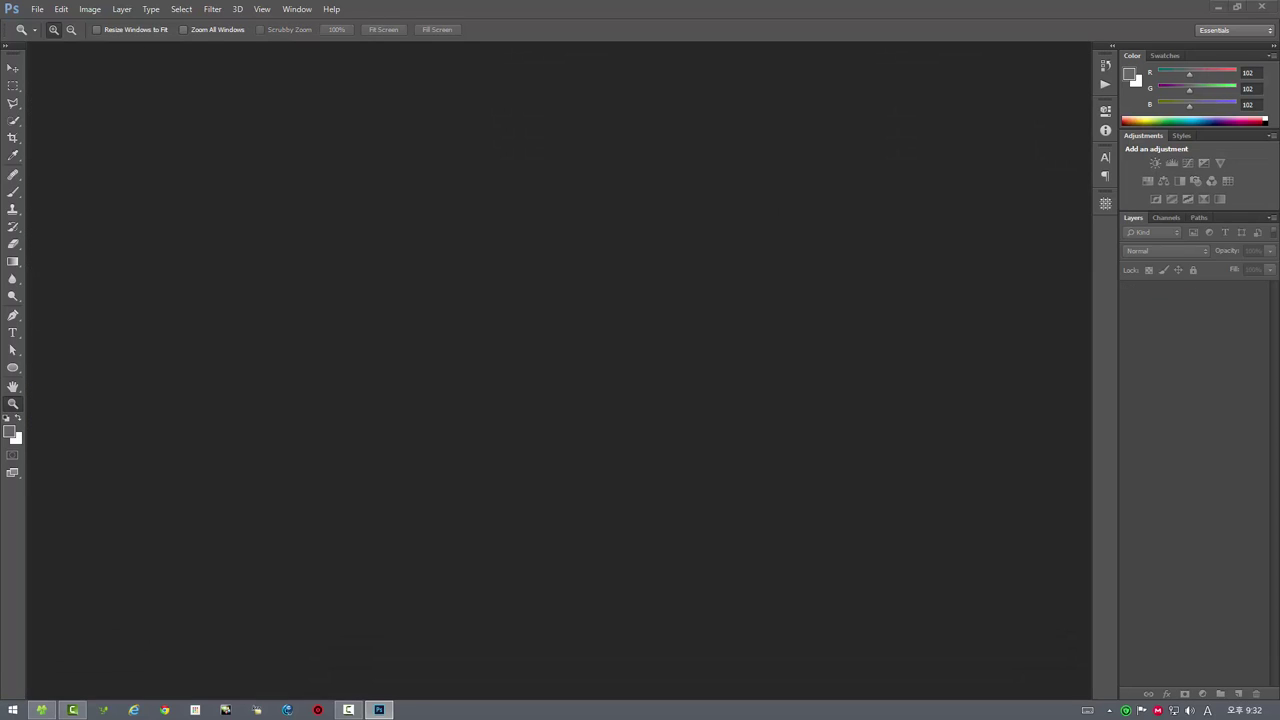
{"action": "left_click_drag", "start_coordinate": [677, 271], "coordinate": [677, 271]}
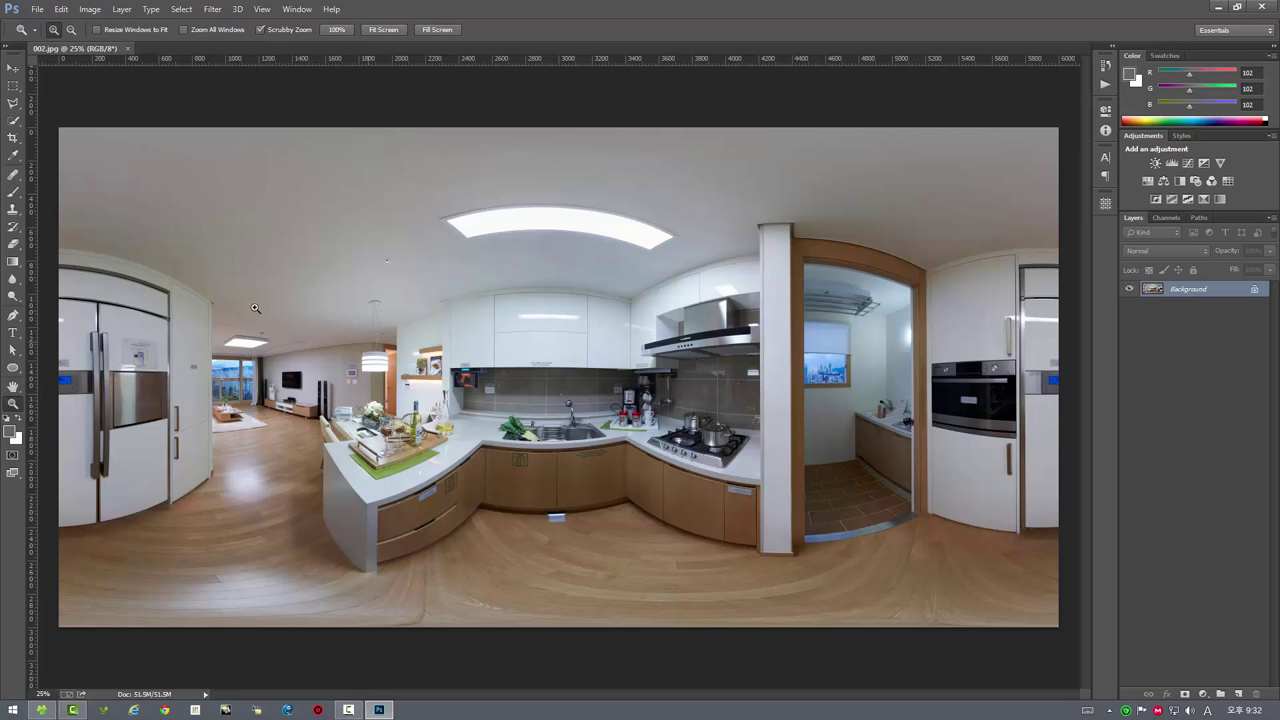
{"action": "left_click", "coordinate": [37, 9]}
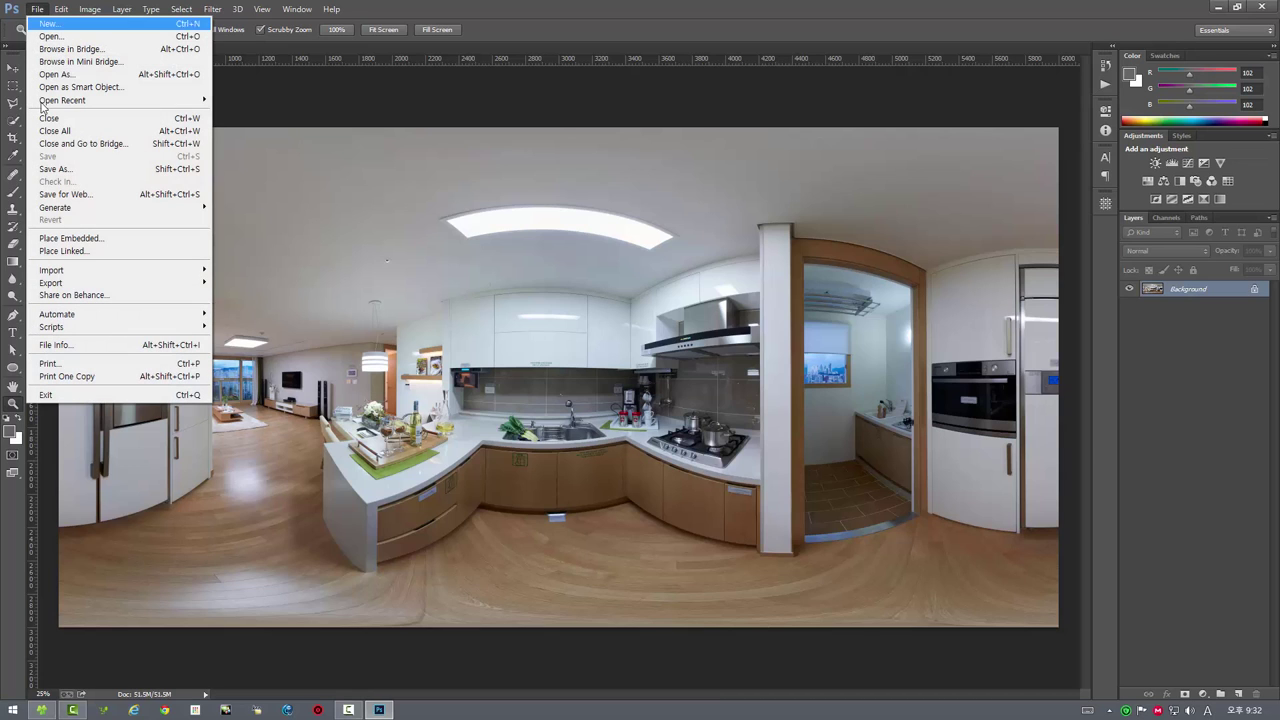
{"action": "mouse_move", "coordinate": [110, 326]}
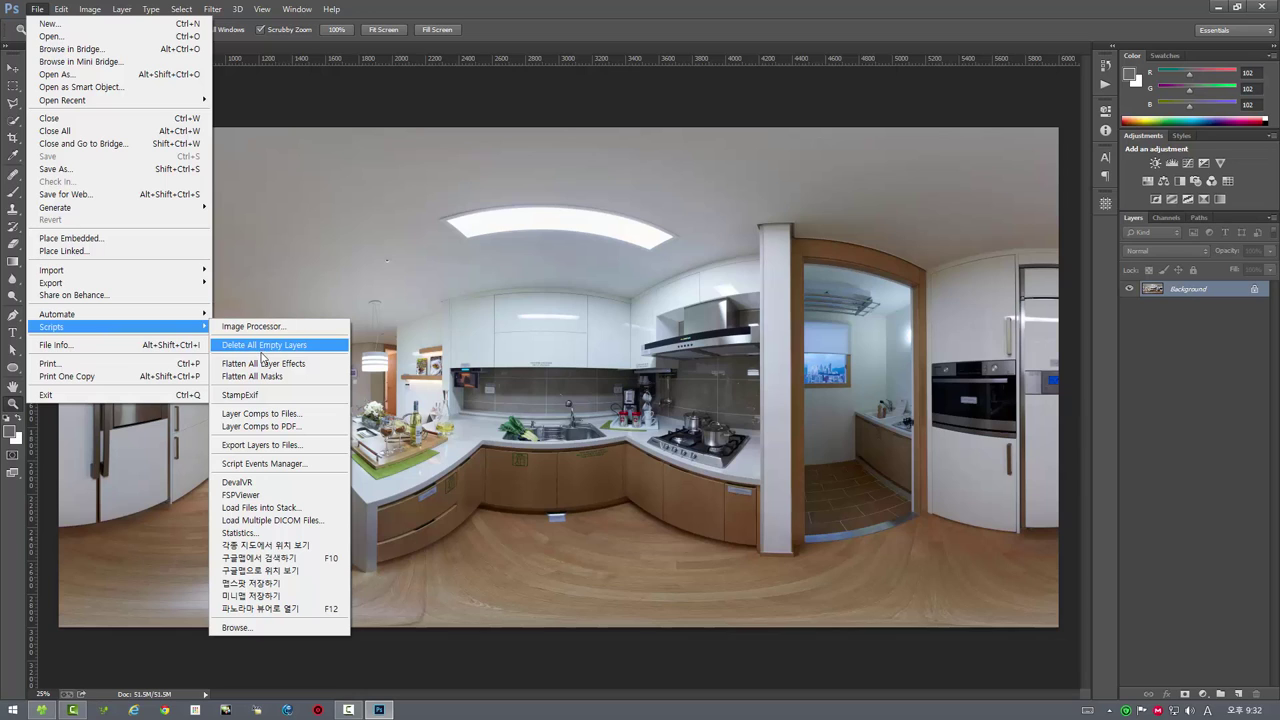
- Open 002.jpg in the HDVR viewer, move the minimap, and face the kitchen sink
{"action": "left_click", "coordinate": [313, 608]}
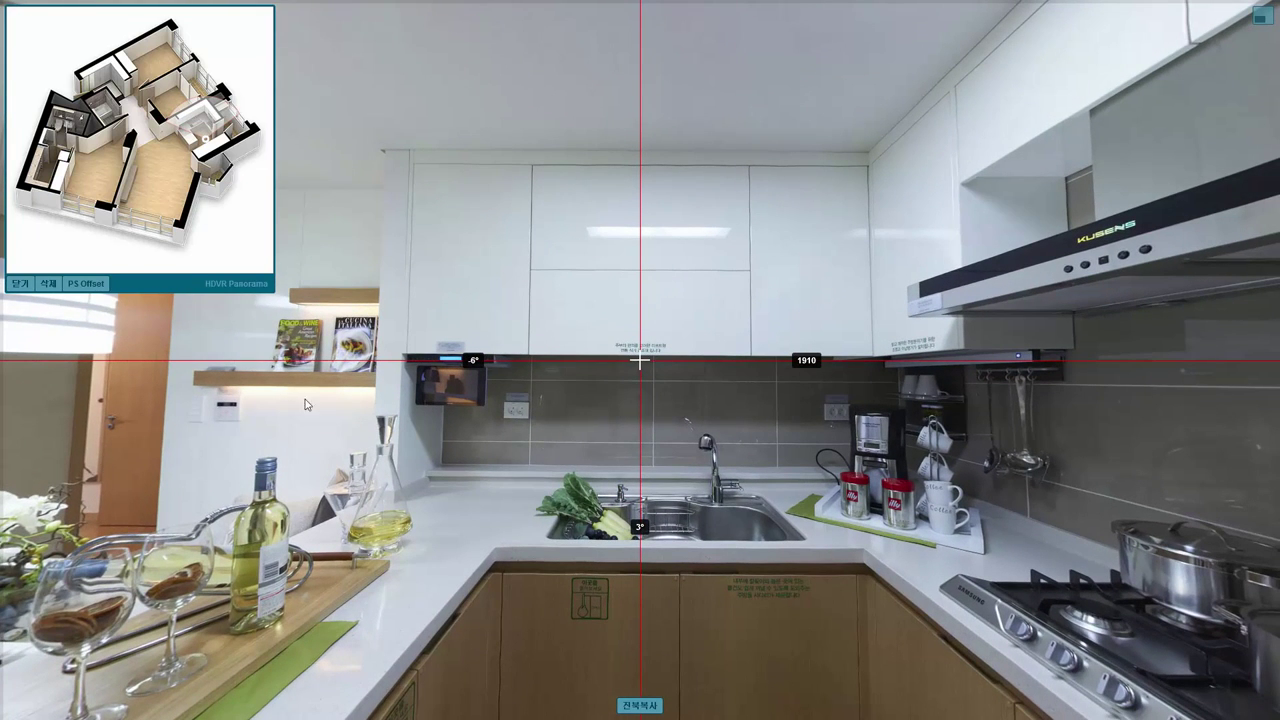
{"action": "mouse_move", "coordinate": [184, 277]}
{"action": "left_mouse_down"}
{"action": "mouse_move", "coordinate": [298, 465]}
{"action": "mouse_move", "coordinate": [373, 512]}
{"action": "left_mouse_up"}
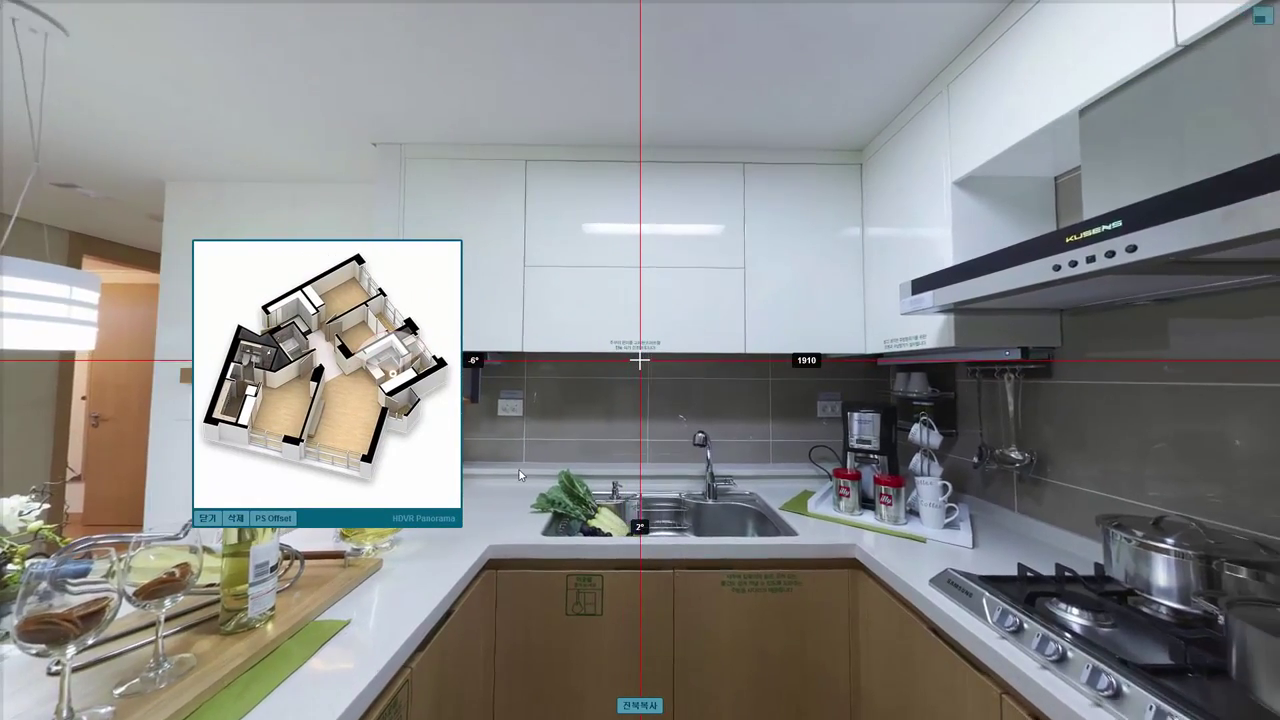
{"action": "mouse_move", "coordinate": [519, 475]}
{"action": "left_mouse_down"}
{"action": "mouse_move", "coordinate": [550, 462]}
{"action": "mouse_move", "coordinate": [854, 473]}
{"action": "left_mouse_up"}
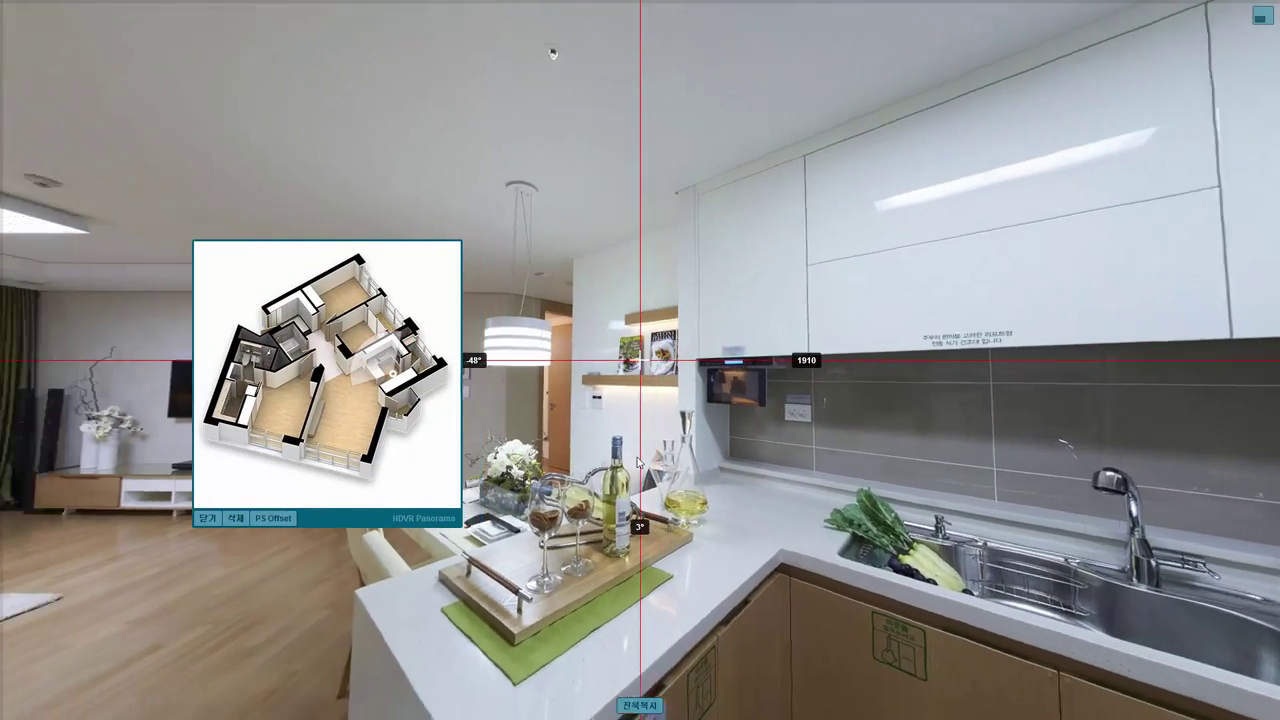
{"action": "left_click_drag", "start_coordinate": [725, 479], "coordinate": [810, 481]}
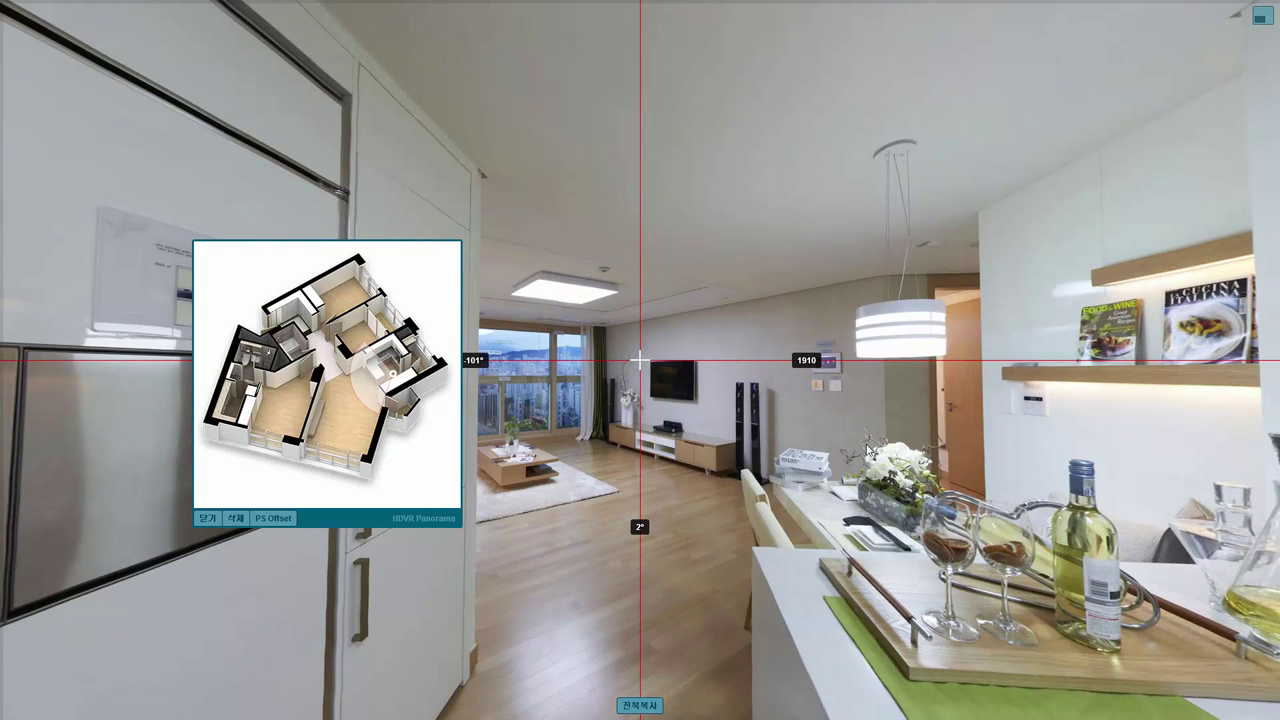
{"action": "left_click_drag", "start_coordinate": [862, 444], "coordinate": [797, 488]}
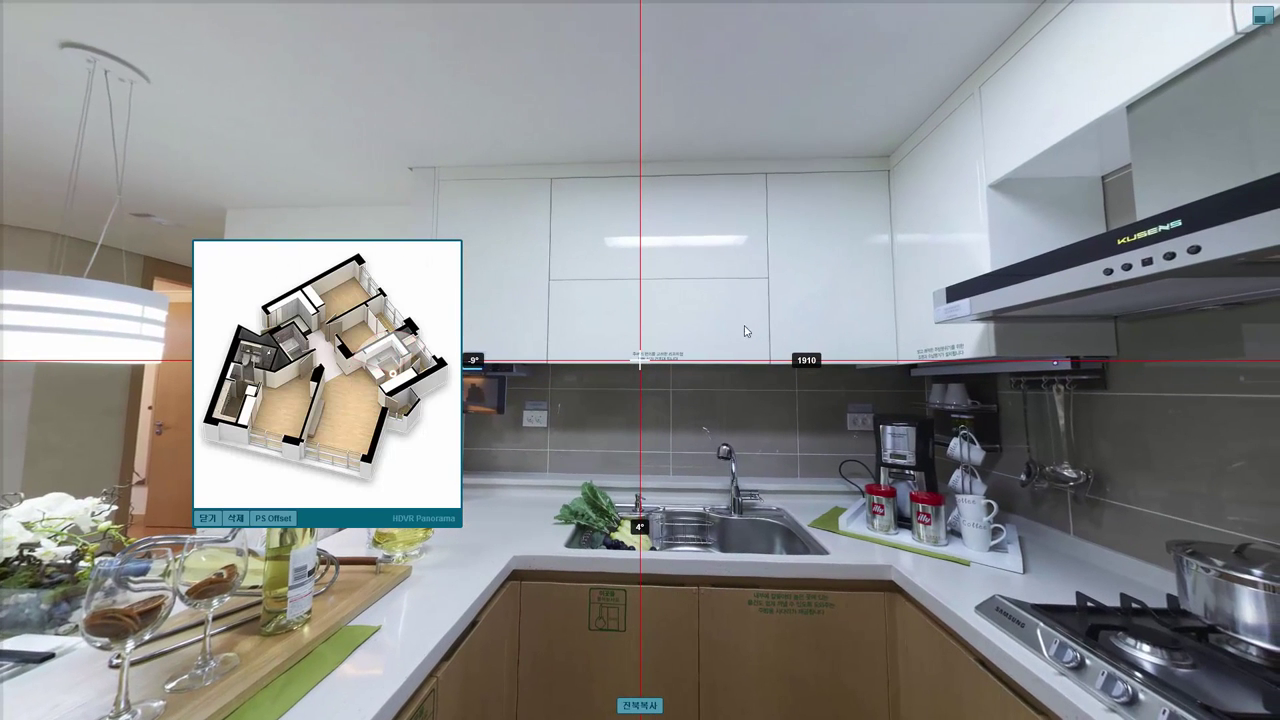
- Drag red guides to the countertop edge and kitchen corner, then level the view
{"action": "left_click_drag", "start_coordinate": [752, 7], "coordinate": [829, 558]}
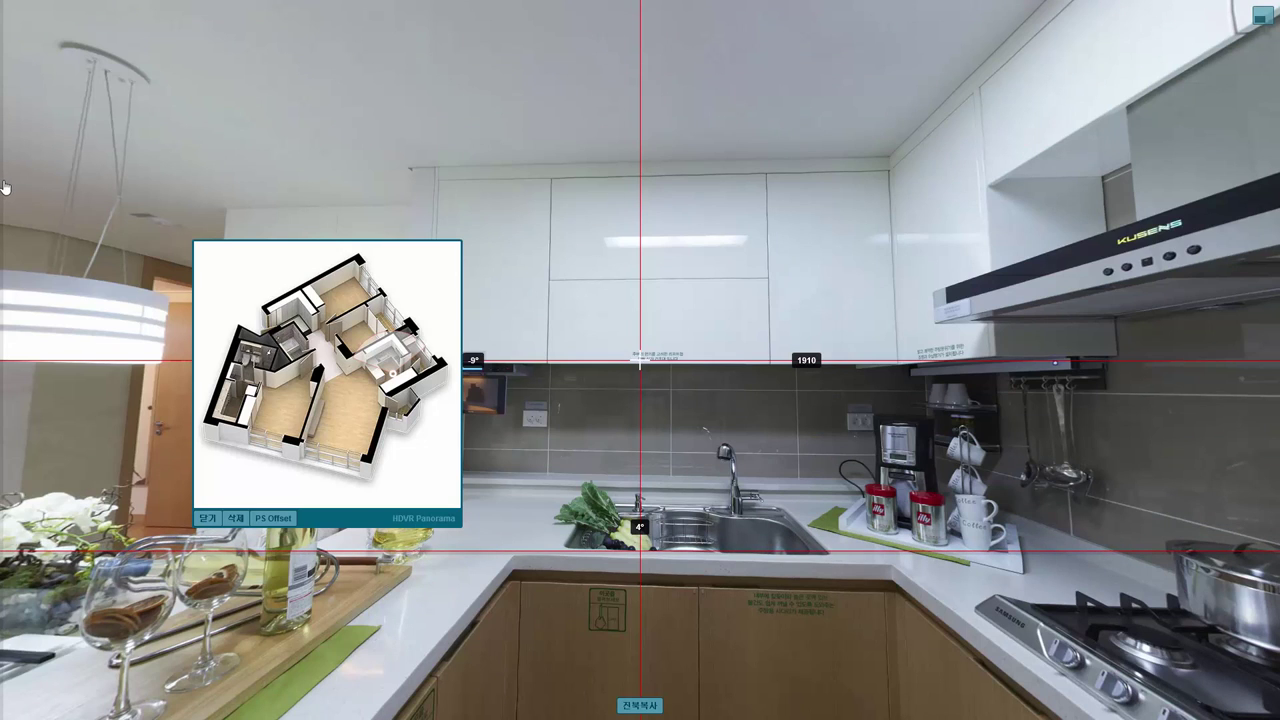
{"action": "left_click_drag", "start_coordinate": [5, 187], "coordinate": [871, 231]}
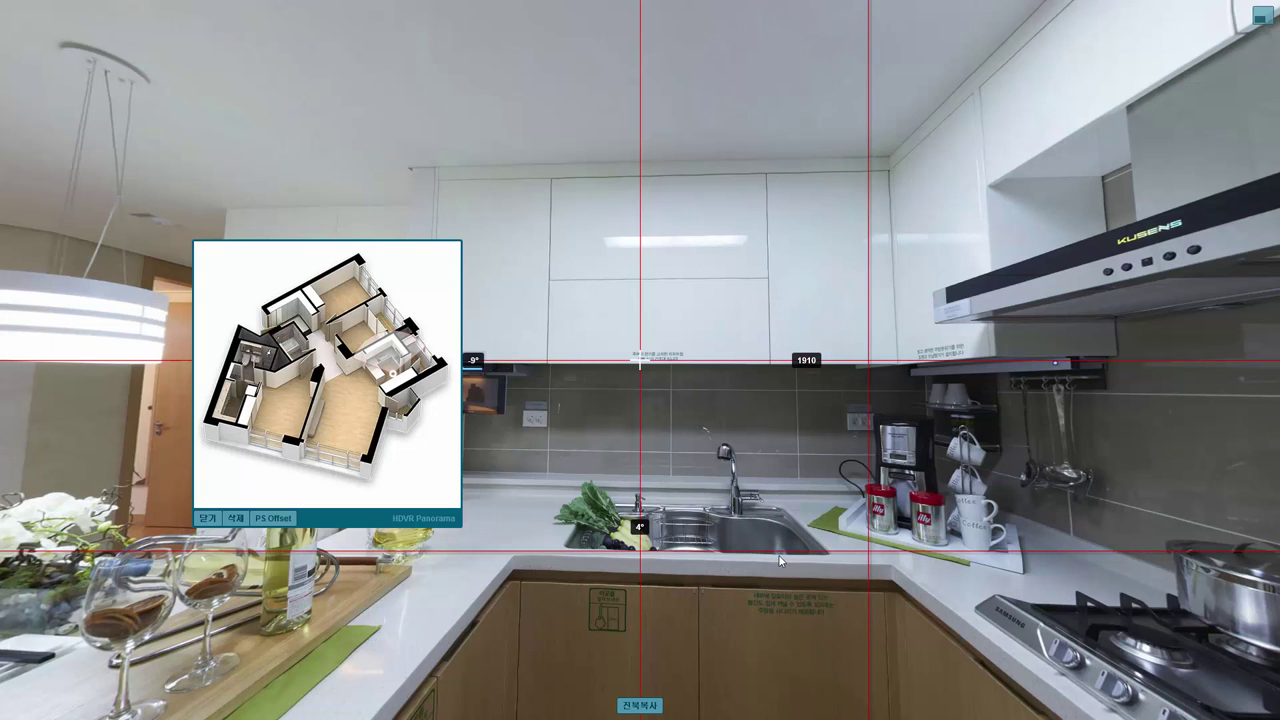
{"action": "mouse_move", "coordinate": [783, 552]}
{"action": "left_mouse_down"}
{"action": "mouse_move", "coordinate": [808, 521]}
{"action": "mouse_move", "coordinate": [812, 564]}
{"action": "left_mouse_up"}
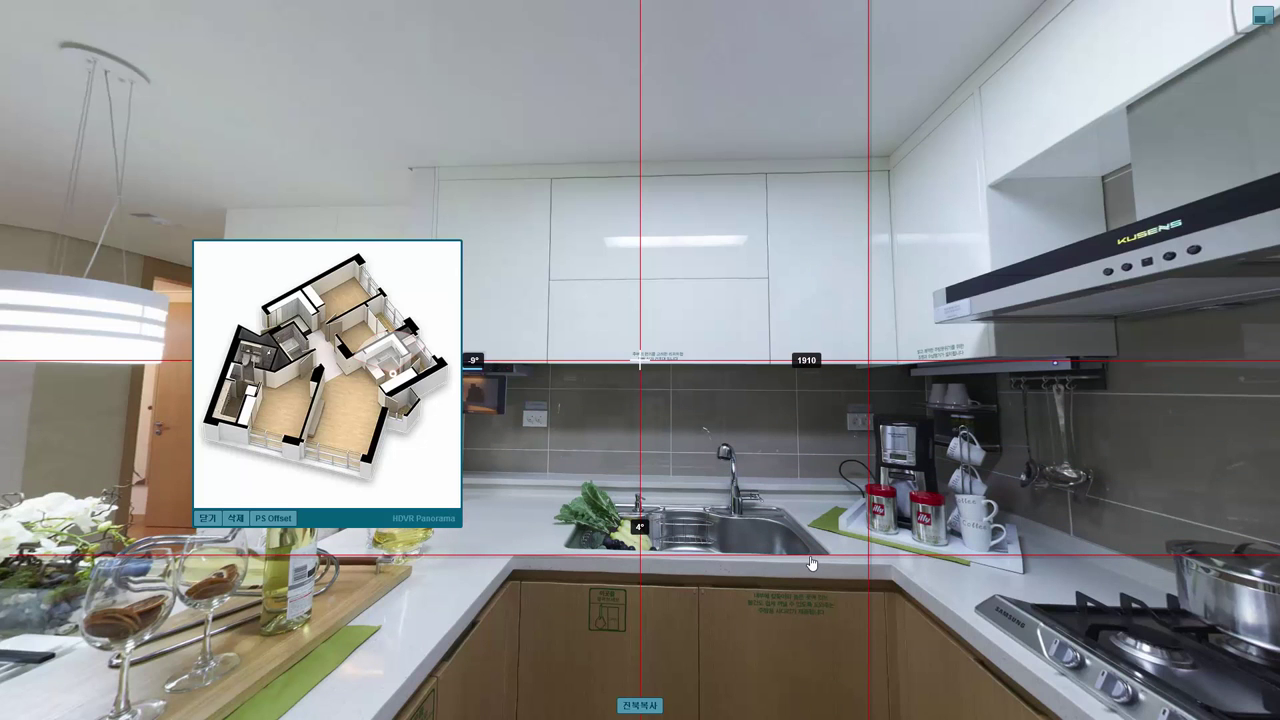
{"action": "left_click_drag", "start_coordinate": [796, 611], "coordinate": [780, 607]}
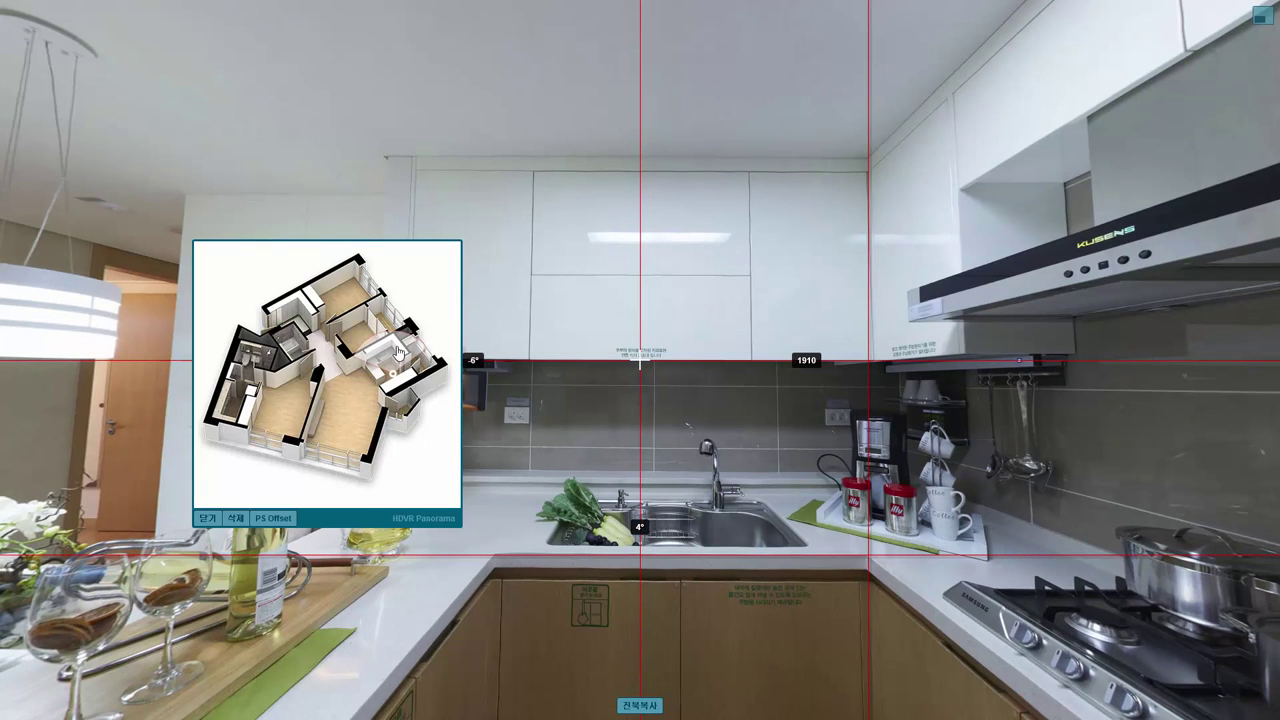
- Edit the kitchen marker's radar heading to -26.25
{"action": "right_click", "coordinate": [398, 350]}
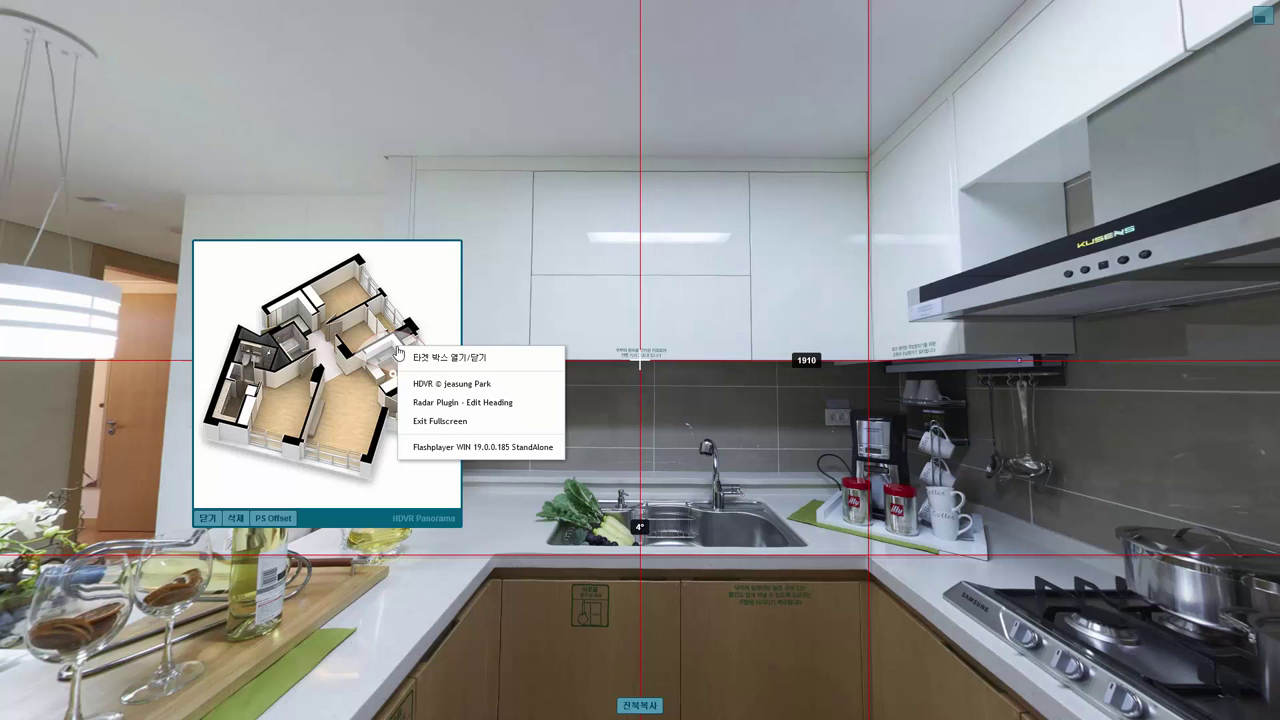
{"action": "left_click", "coordinate": [466, 408]}
{"action": "left_click_drag", "start_coordinate": [400, 346], "coordinate": [386, 334]}
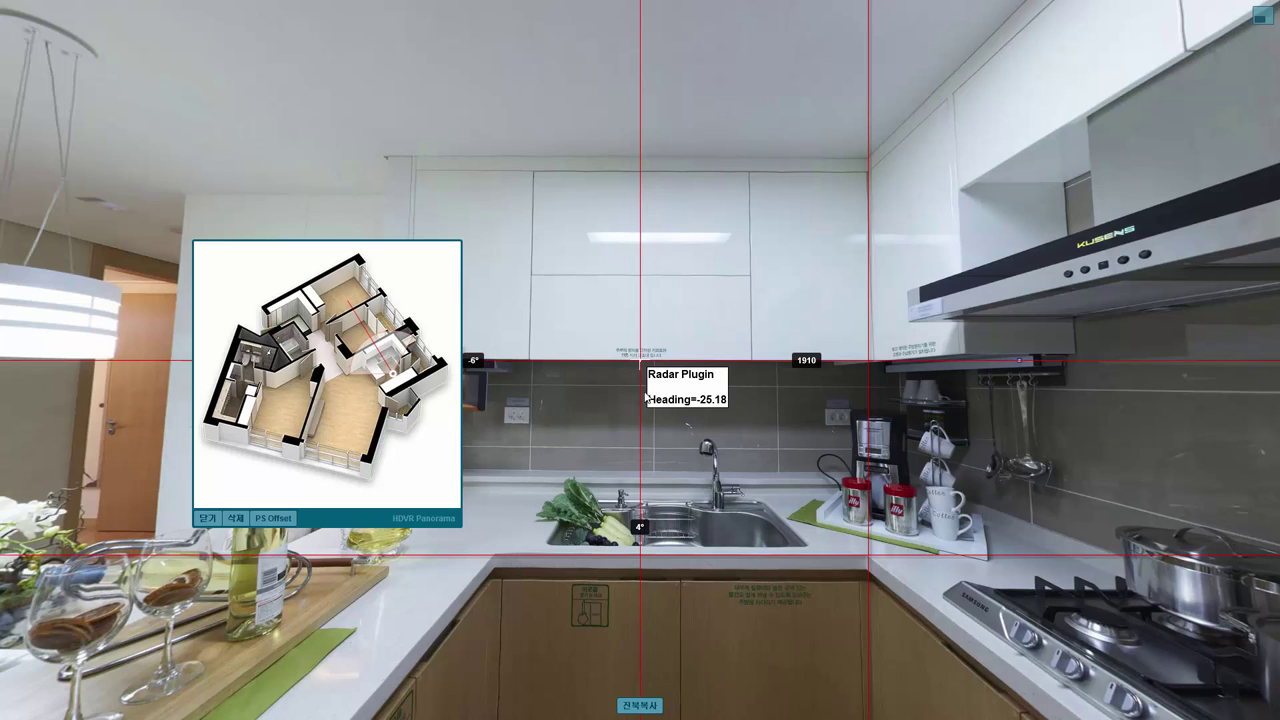
{"action": "left_click_drag", "start_coordinate": [390, 344], "coordinate": [390, 344]}
- Copy the PS Offset value, exit fullscreen, and close the viewer
{"action": "left_click", "coordinate": [276, 520]}
{"action": "left_click", "coordinate": [1259, 16]}
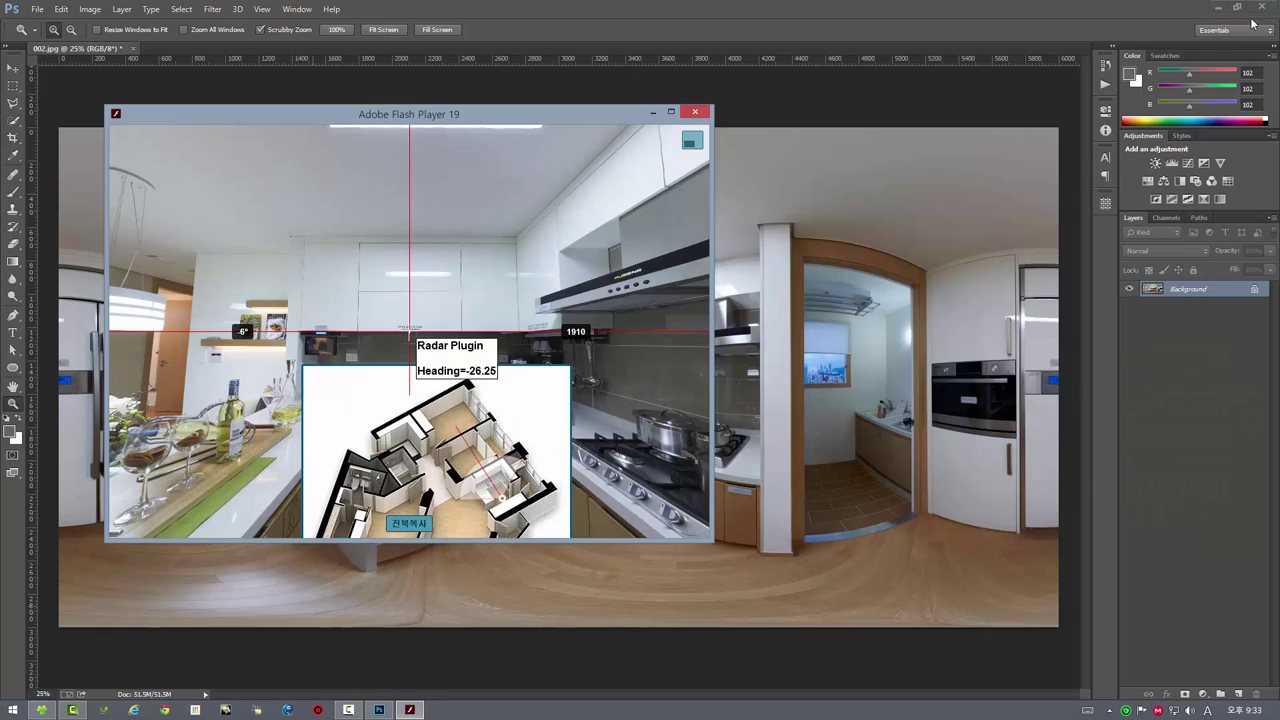
{"action": "left_click", "coordinate": [701, 112]}
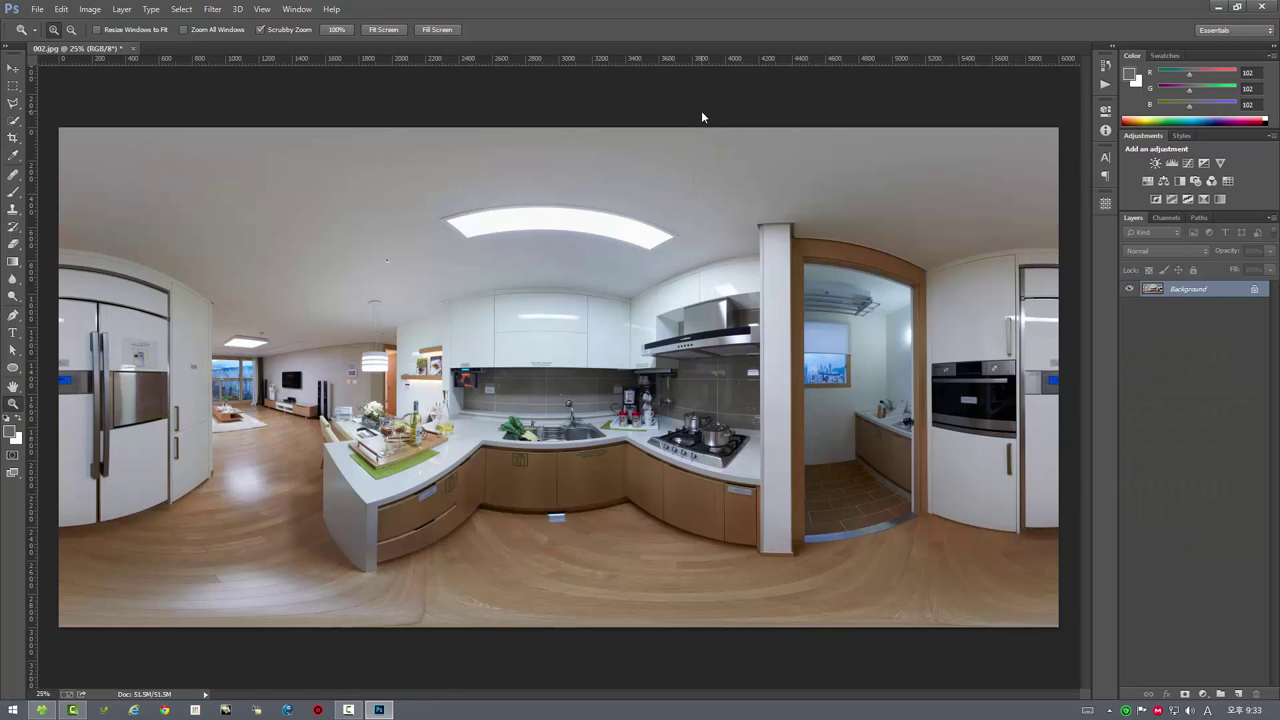
- Apply the Offset filter to 002.jpg: Horizontal -433 pixels with Wrap Around
{"action": "left_click", "coordinate": [212, 9]}
{"action": "mouse_move", "coordinate": [250, 257]}
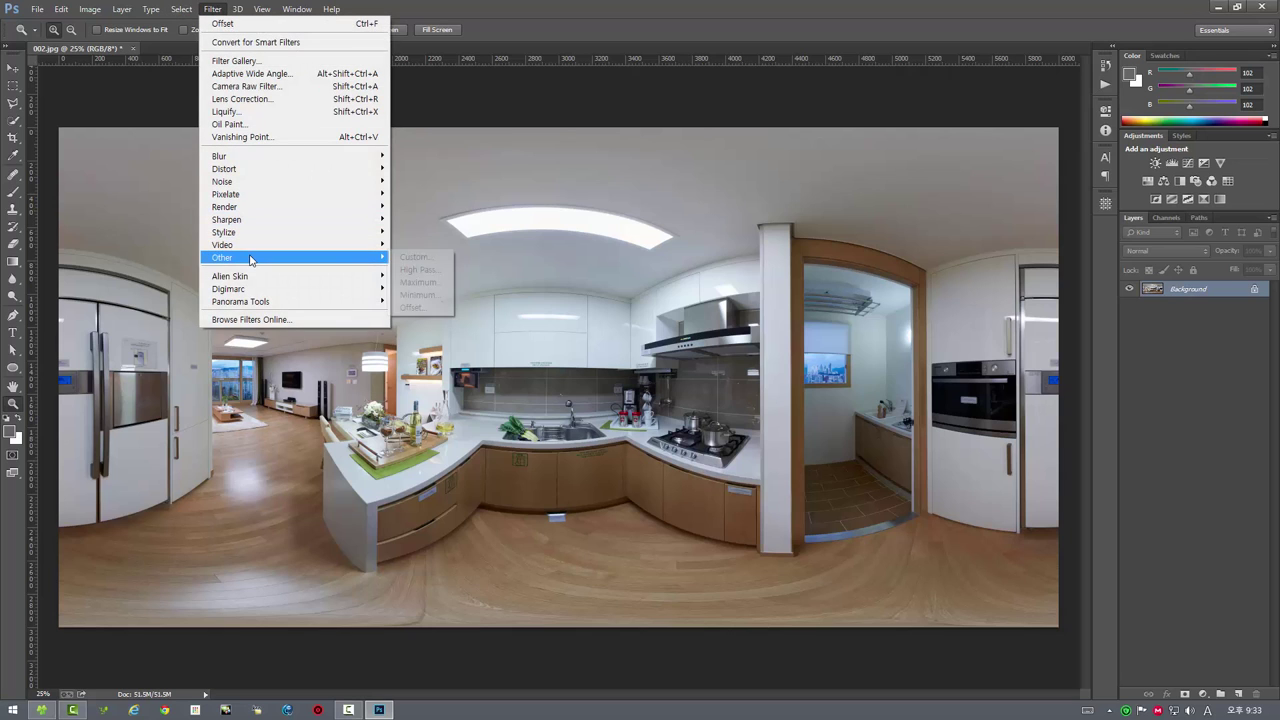
{"action": "left_click", "coordinate": [434, 307]}
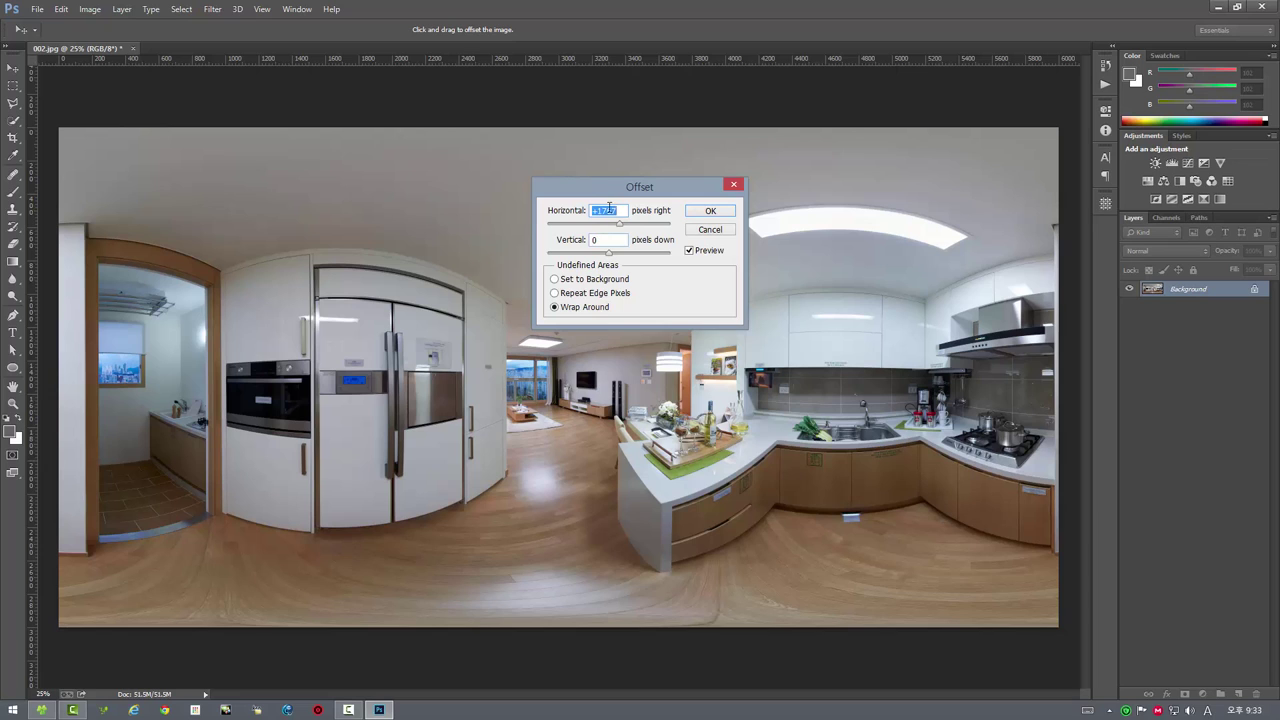
{"action": "right_click", "coordinate": [609, 207]}
{"action": "left_click", "coordinate": [604, 265]}
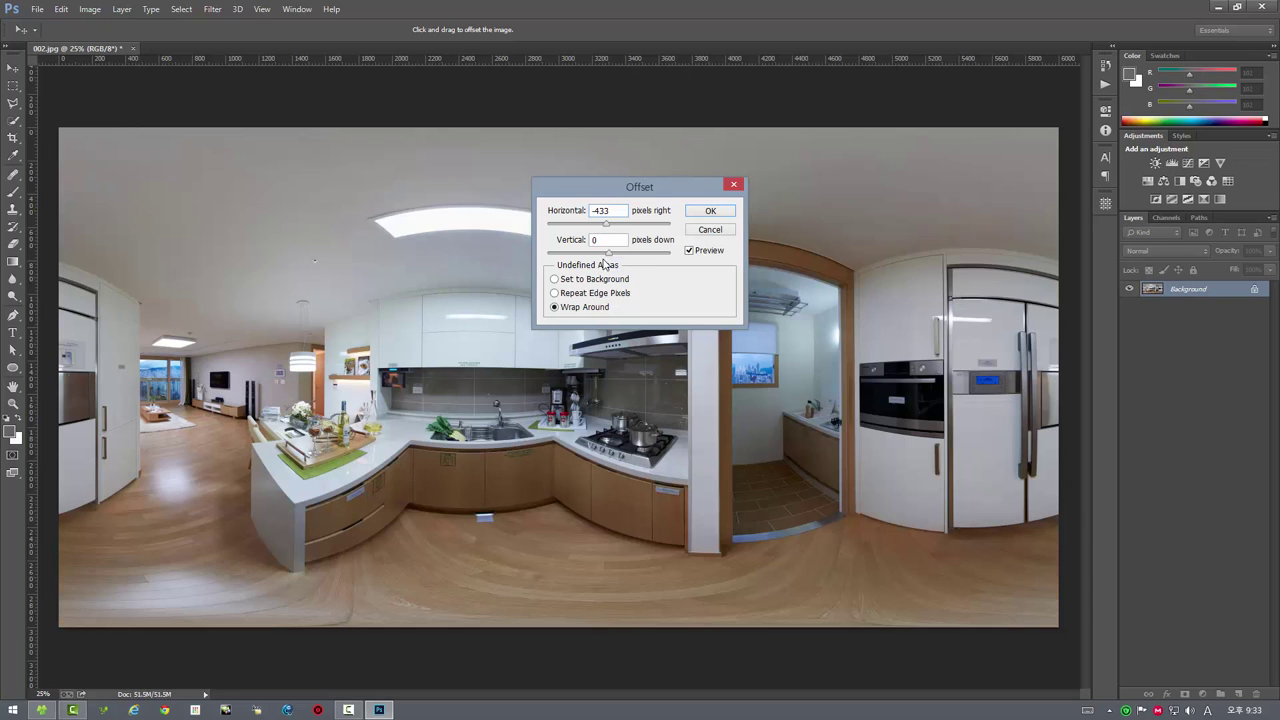
{"action": "left_click", "coordinate": [709, 212]}
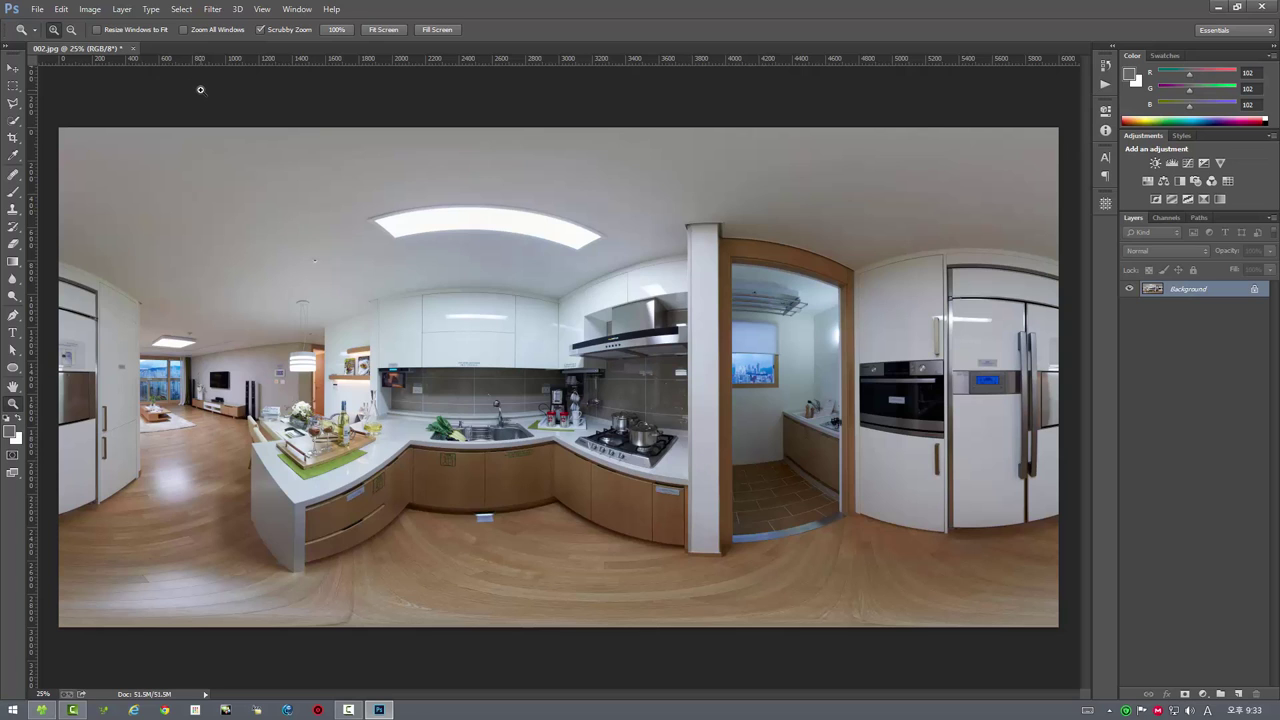
- Open the offset kitchen panorama in HDVR Panorama and select the kitchen marker
{"action": "left_click", "coordinate": [37, 10]}
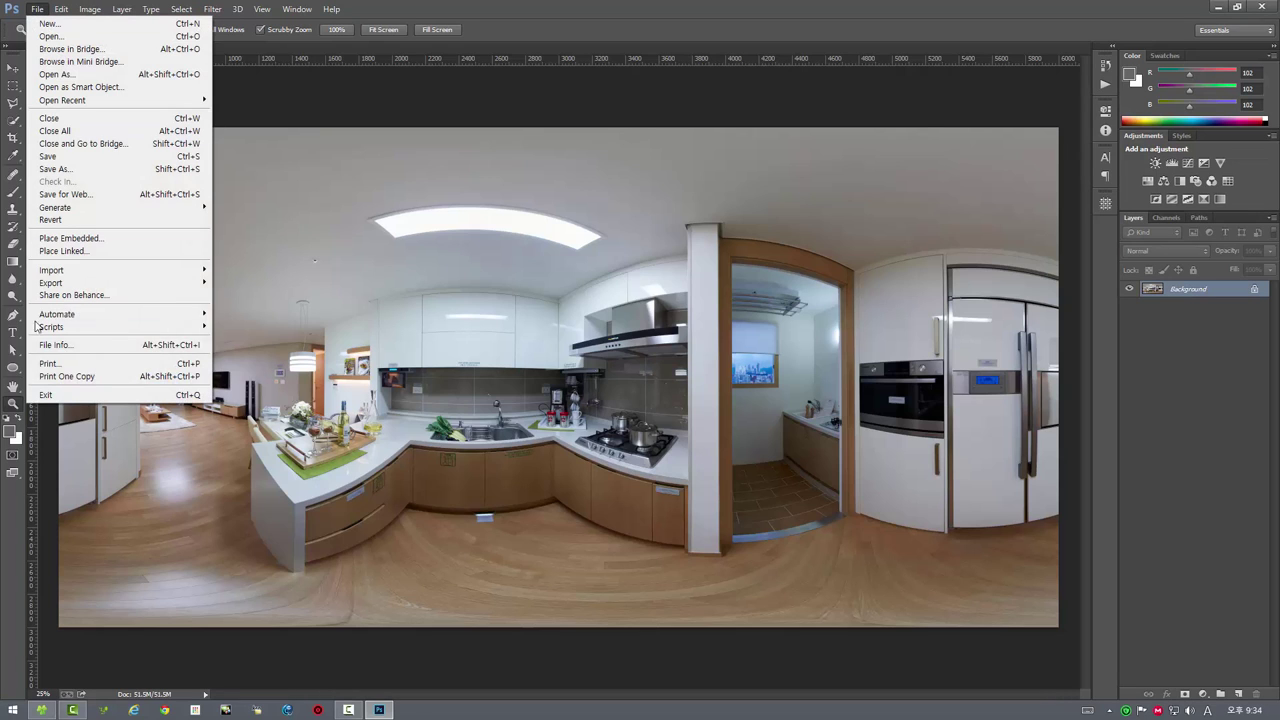
{"action": "mouse_move", "coordinate": [51, 326]}
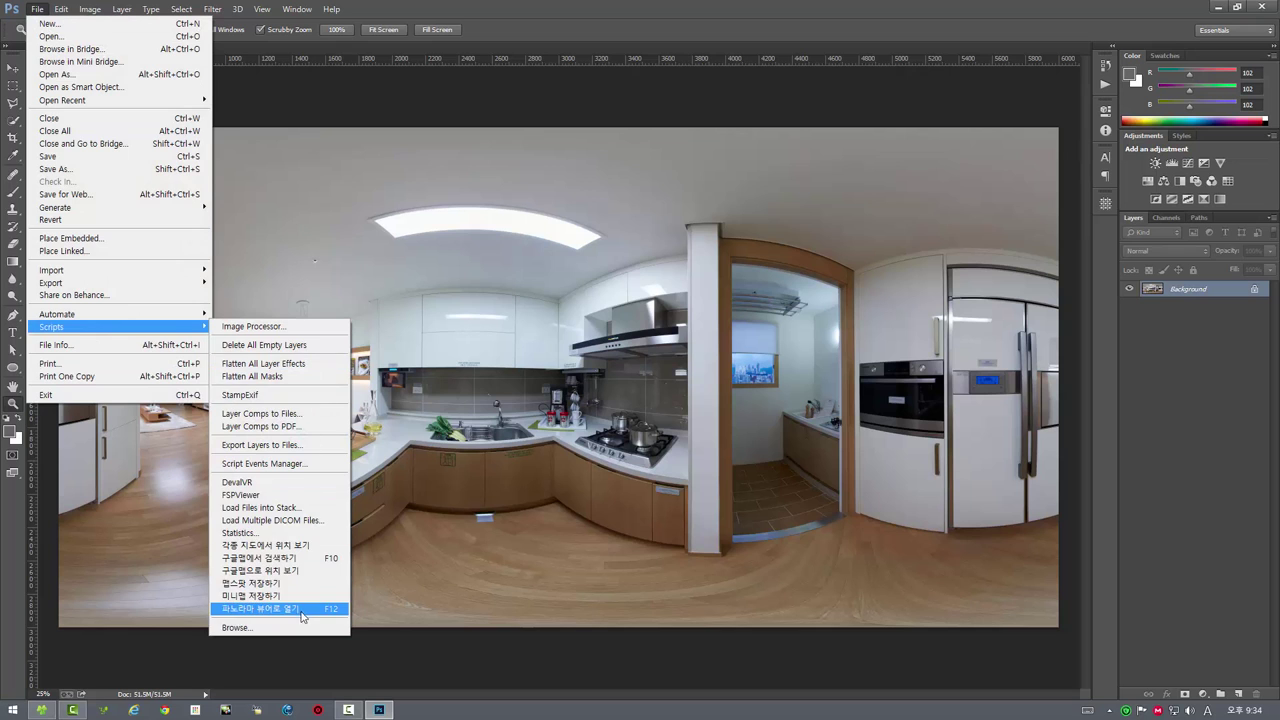
{"action": "left_click", "coordinate": [311, 611]}
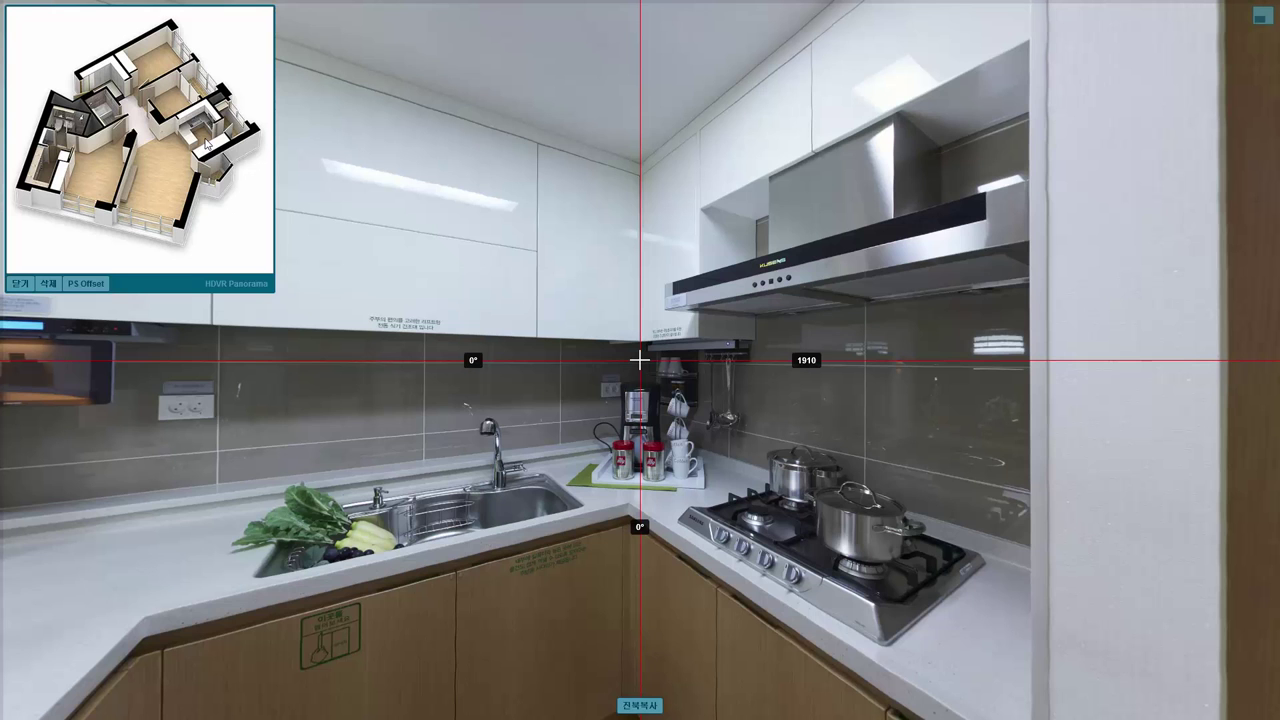
{"action": "left_click", "coordinate": [207, 146]}
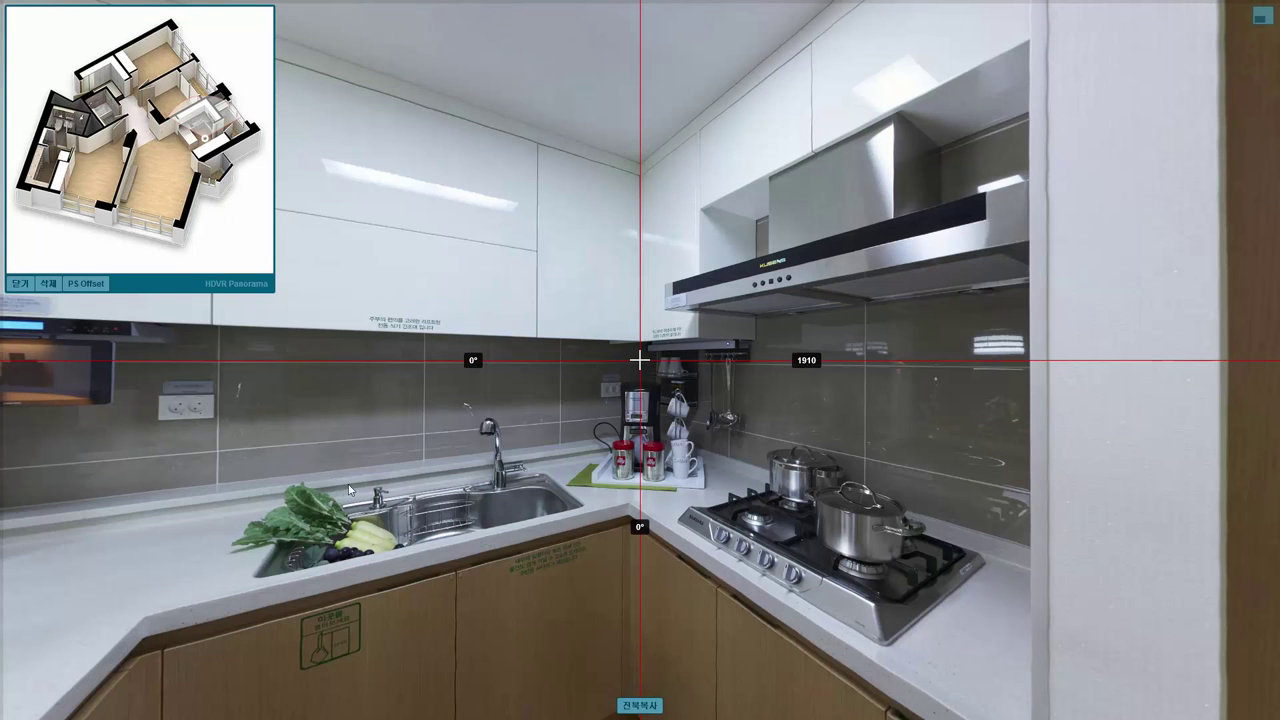
- Orbit the view toward the living room at -120° to confirm alignment, then exit fullscreen
{"action": "mouse_move", "coordinate": [263, 456]}
{"action": "left_mouse_down"}
{"action": "mouse_move", "coordinate": [475, 486]}
{"action": "mouse_move", "coordinate": [540, 462]}
{"action": "left_mouse_up"}
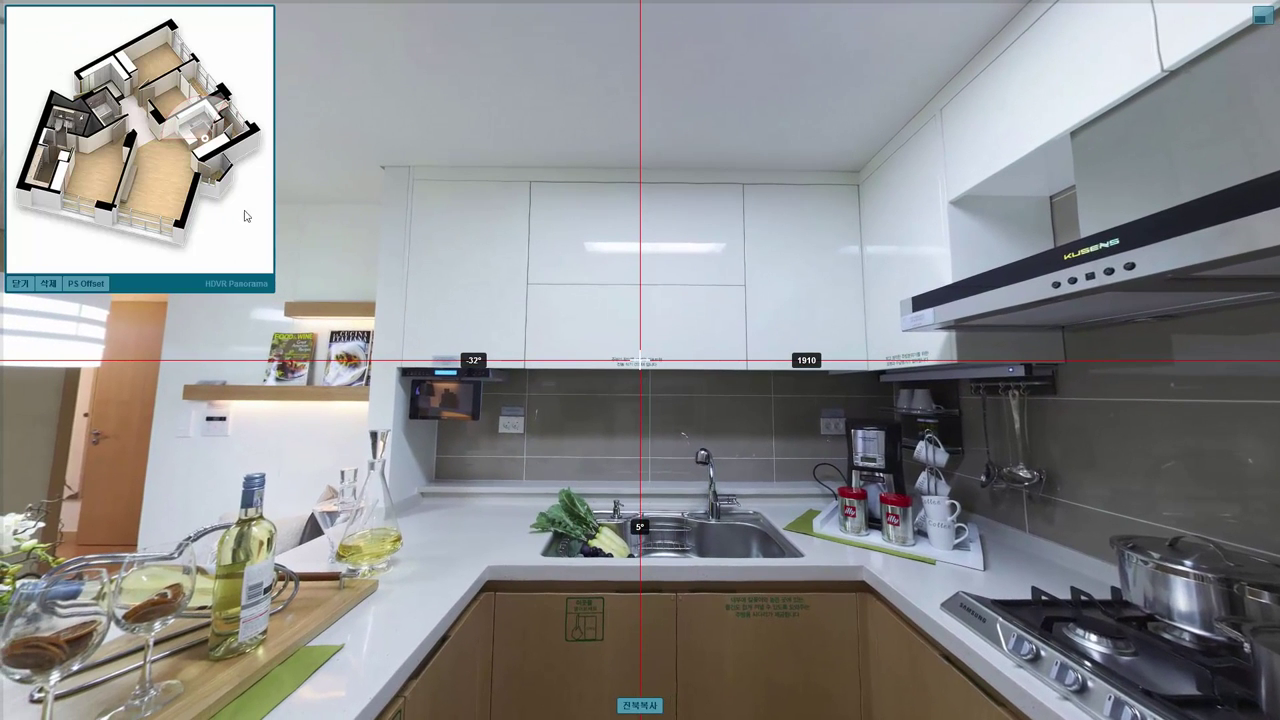
{"action": "mouse_move", "coordinate": [194, 289]}
{"action": "left_mouse_down"}
{"action": "mouse_move", "coordinate": [358, 492]}
{"action": "mouse_move", "coordinate": [388, 492]}
{"action": "left_mouse_up"}
{"action": "left_click_drag", "start_coordinate": [590, 478], "coordinate": [753, 468]}
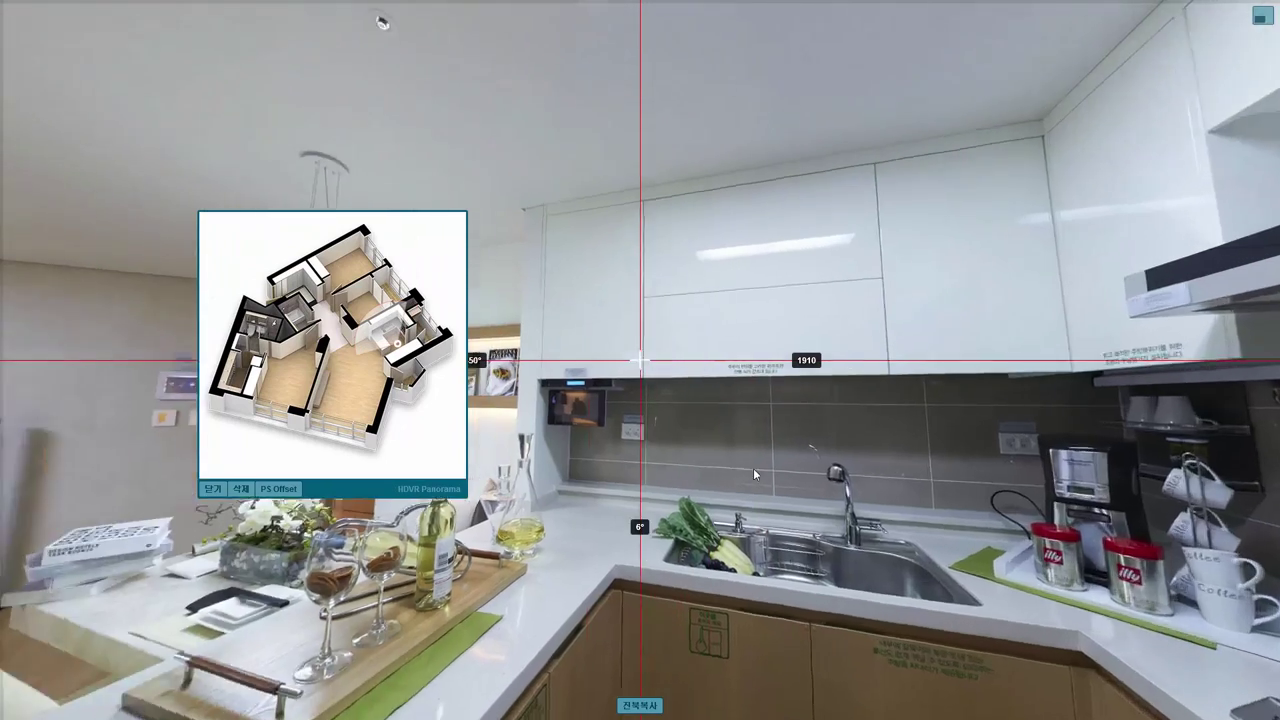
{"action": "left_click_drag", "start_coordinate": [568, 467], "coordinate": [660, 462]}
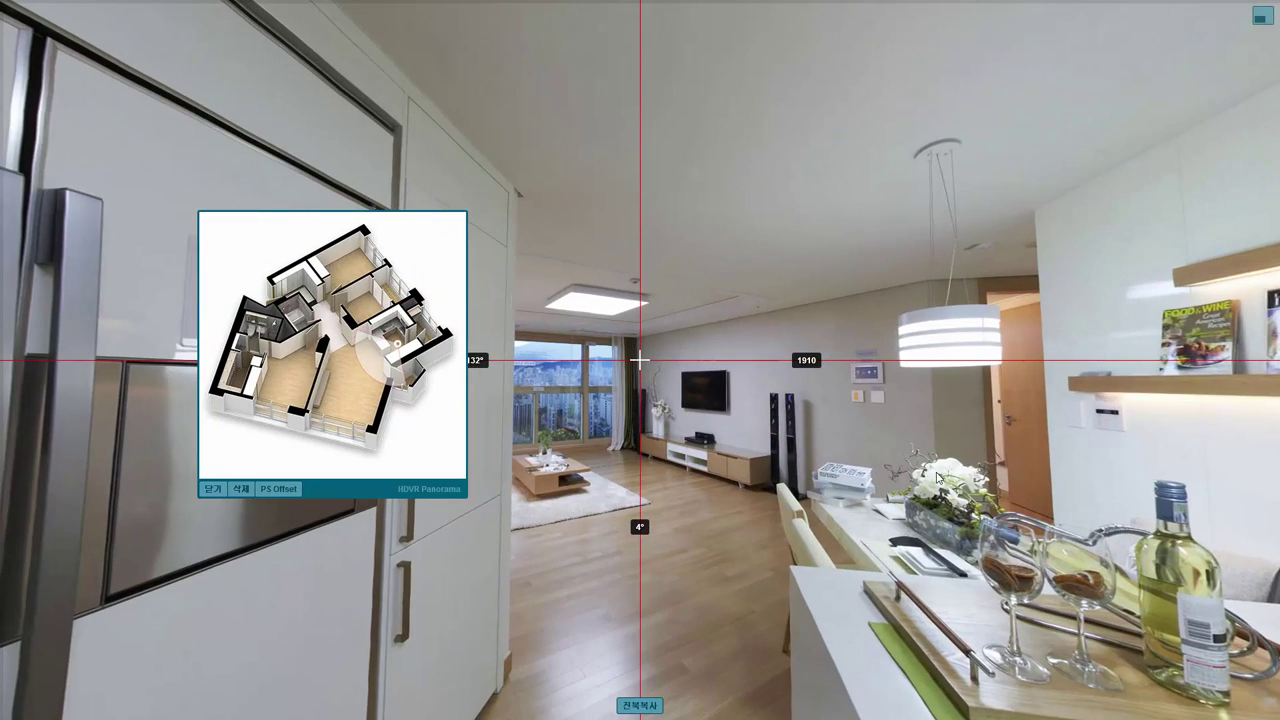
{"action": "left_click_drag", "start_coordinate": [752, 459], "coordinate": [692, 458]}
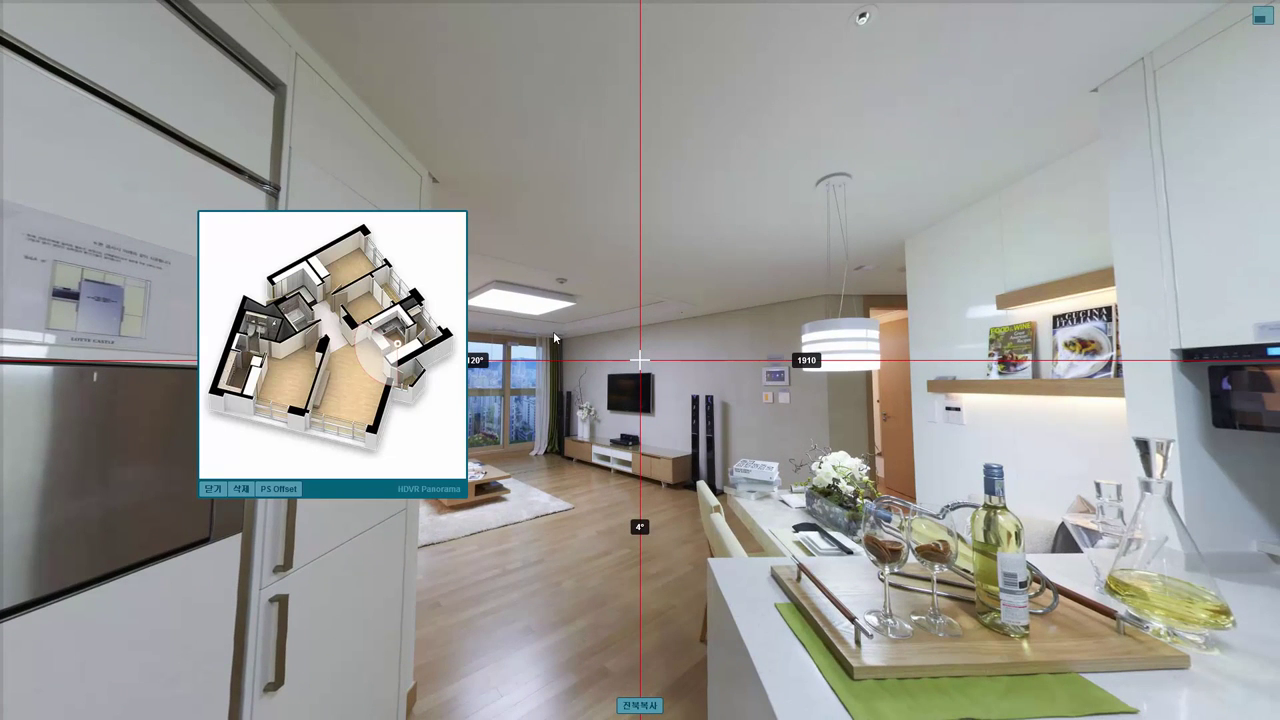
{"action": "left_click", "coordinate": [1264, 17]}
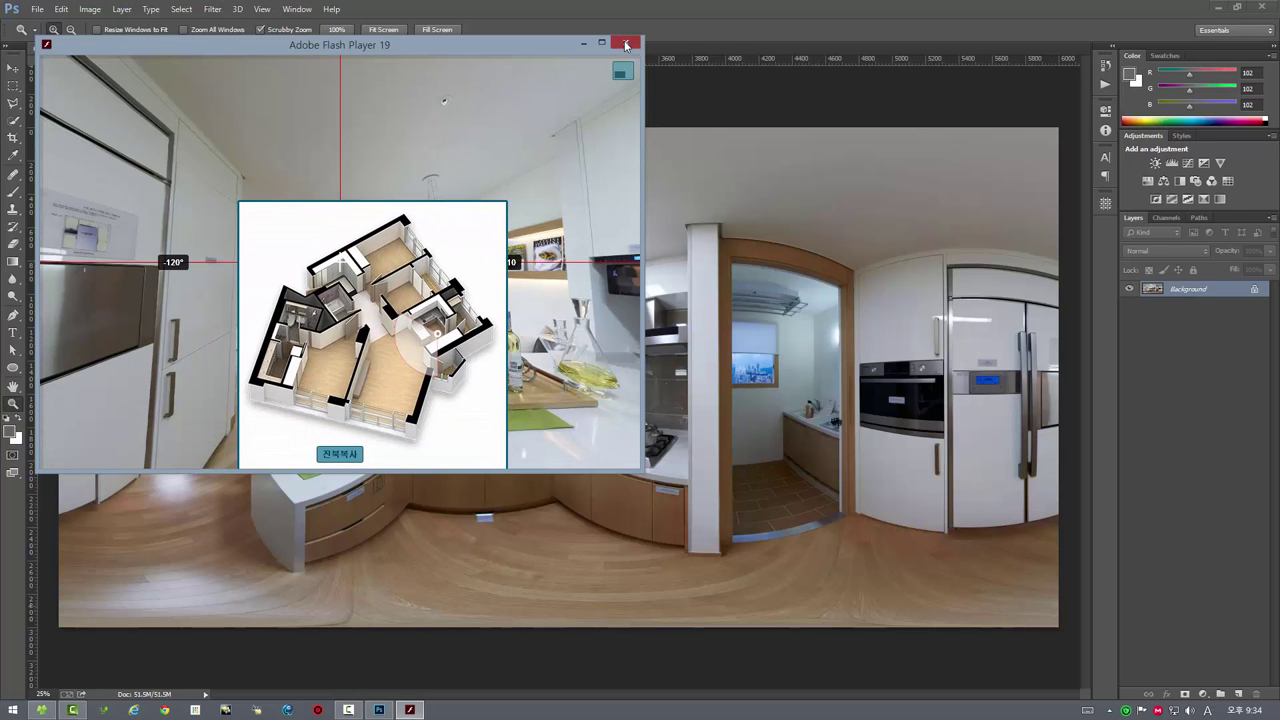
- Close the panorama viewer and save the offset 002.jpg kitchen panorama
{"action": "left_click", "coordinate": [626, 44]}
{"action": "left_click", "coordinate": [36, 10]}
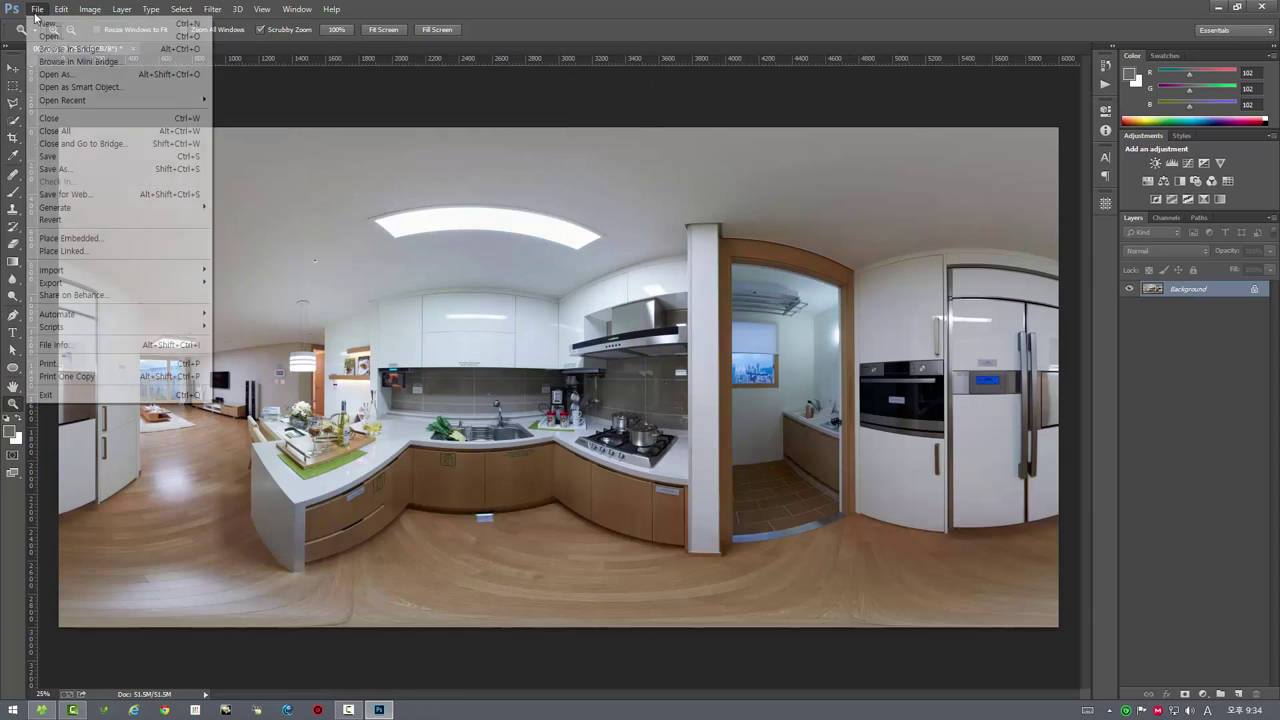
{"action": "left_click", "coordinate": [62, 162]}
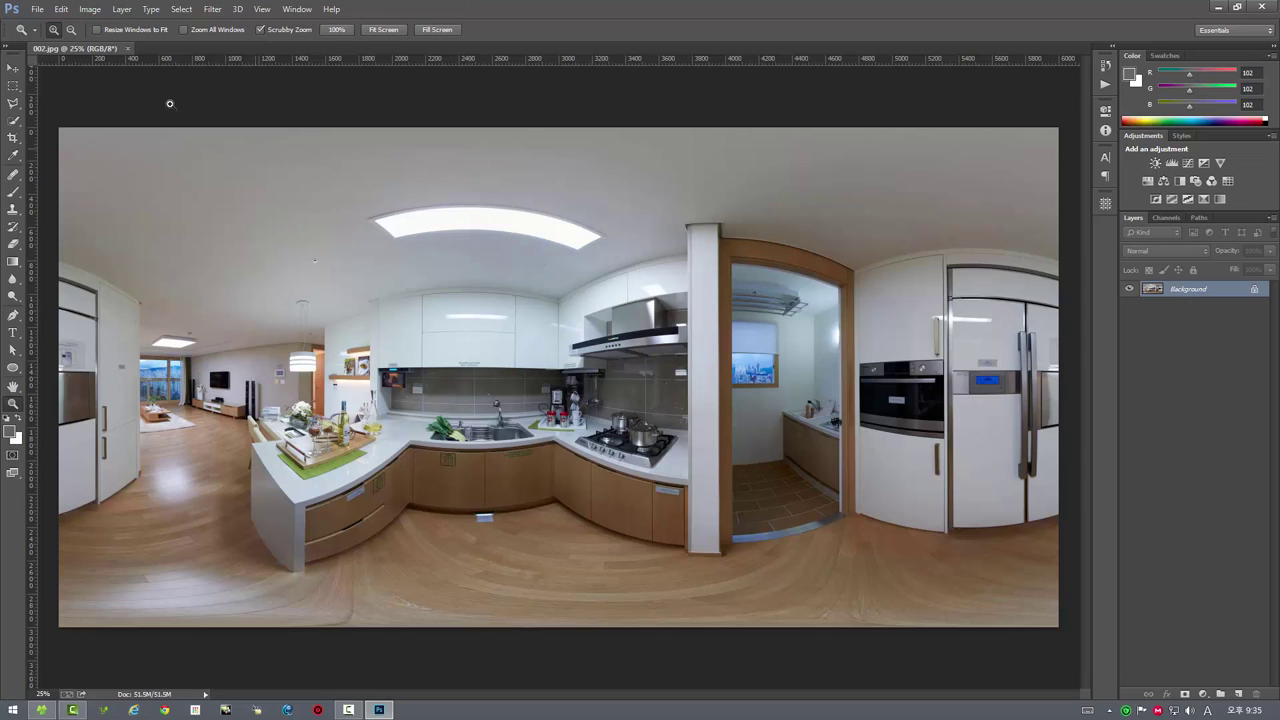
- Close the kitchen document and load the bedroom panorama 003.jpg into Photoshop
{"action": "left_click", "coordinate": [128, 48]}
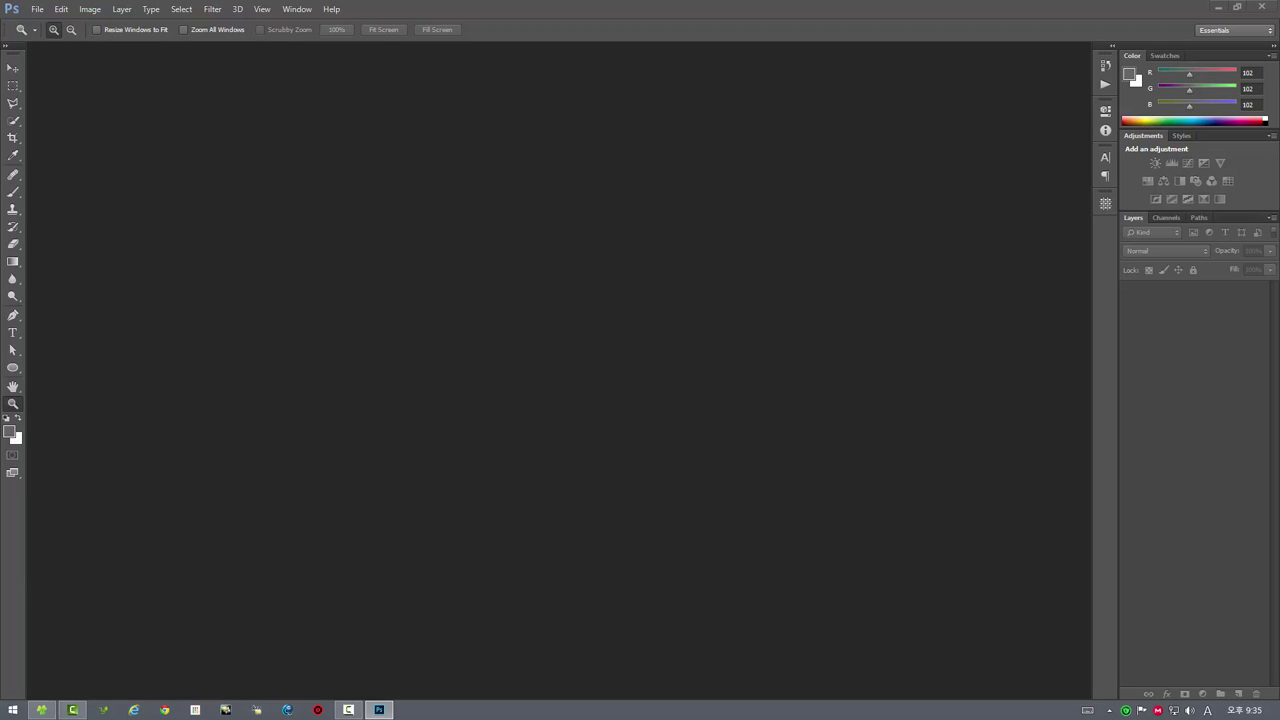
{"action": "left_click_drag", "start_coordinate": [910, 310], "coordinate": [600, 318]}
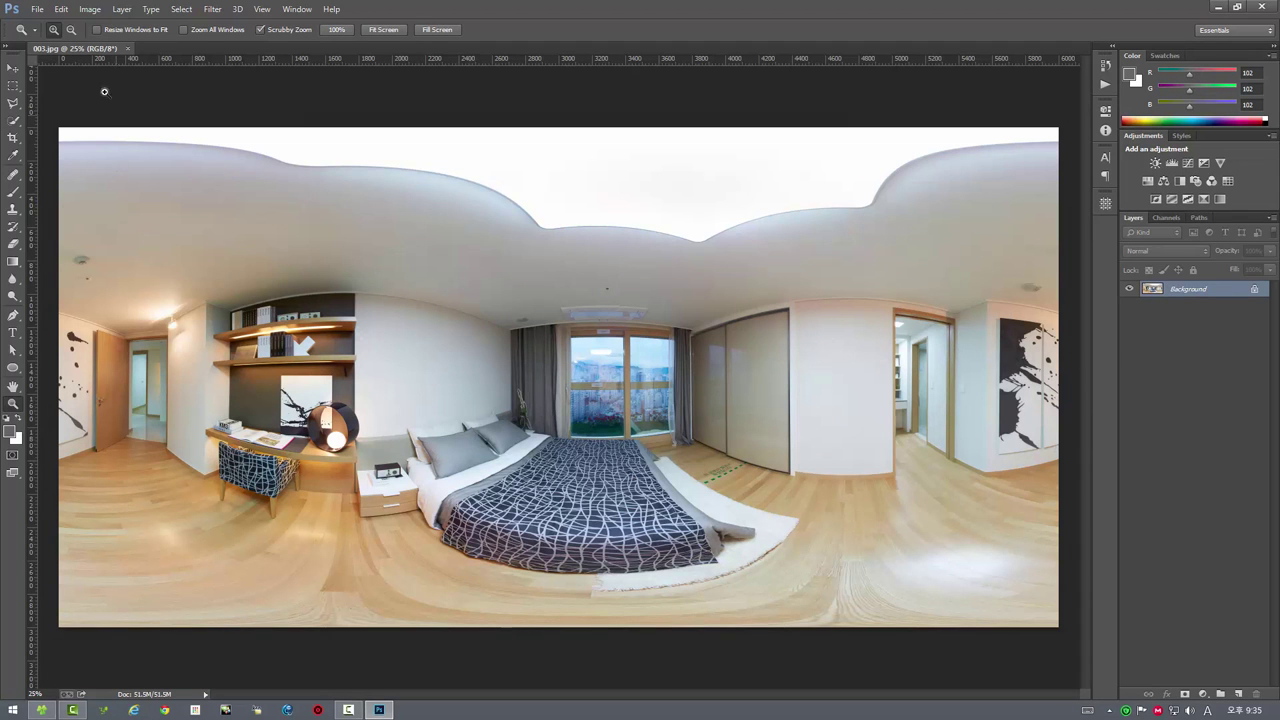
{"action": "left_click", "coordinate": [37, 9]}
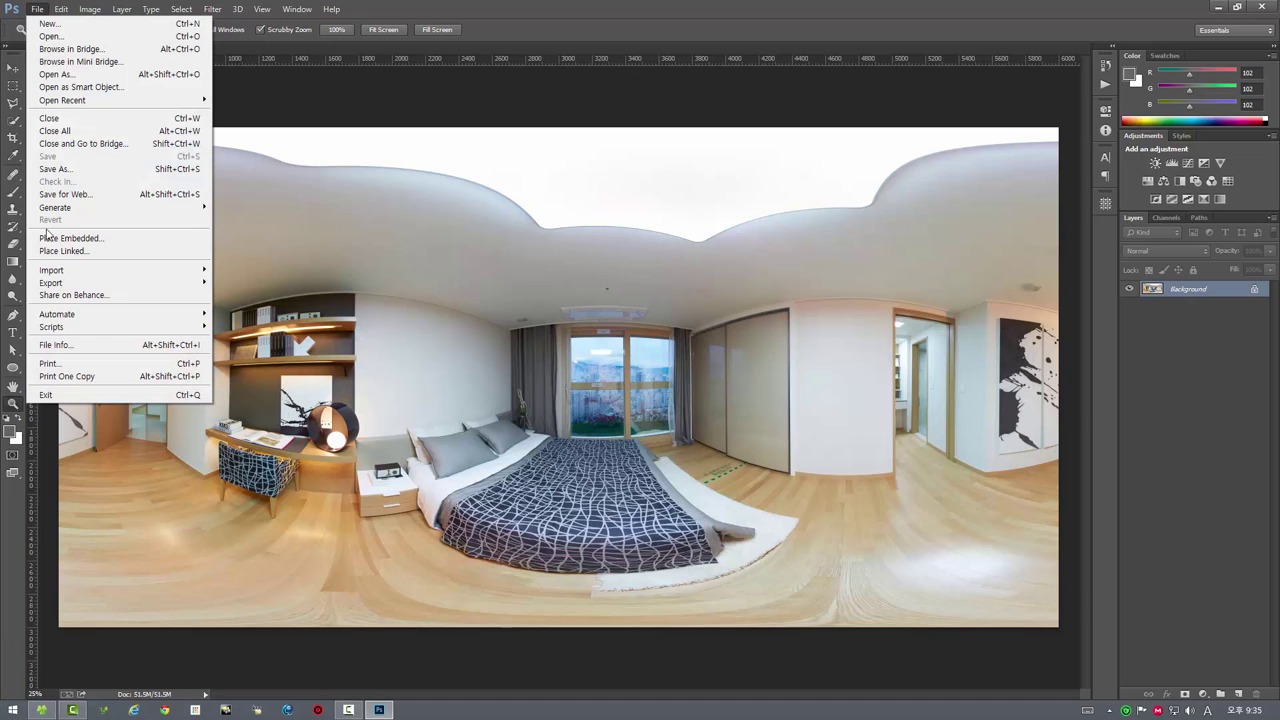
{"action": "mouse_move", "coordinate": [52, 327]}
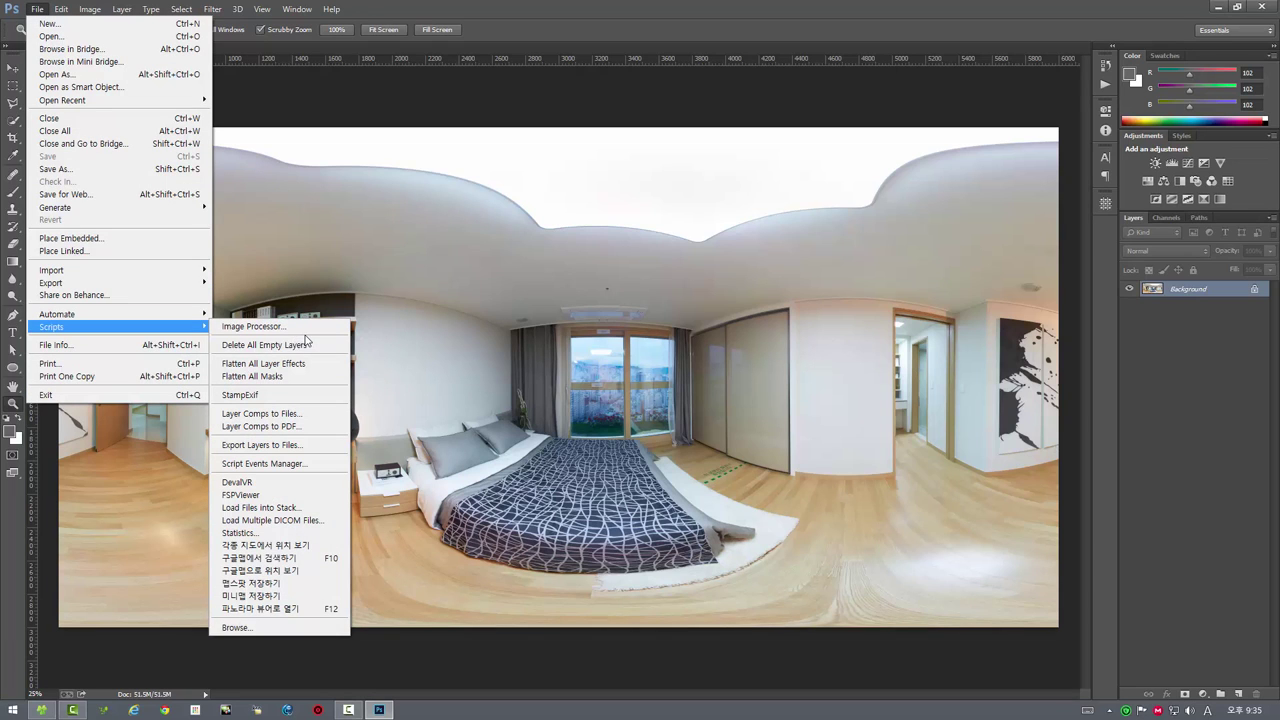
- Open 003.jpg in HDVR Panorama and look around the bed, hallway, desk, floor and window
{"action": "left_click", "coordinate": [316, 611]}
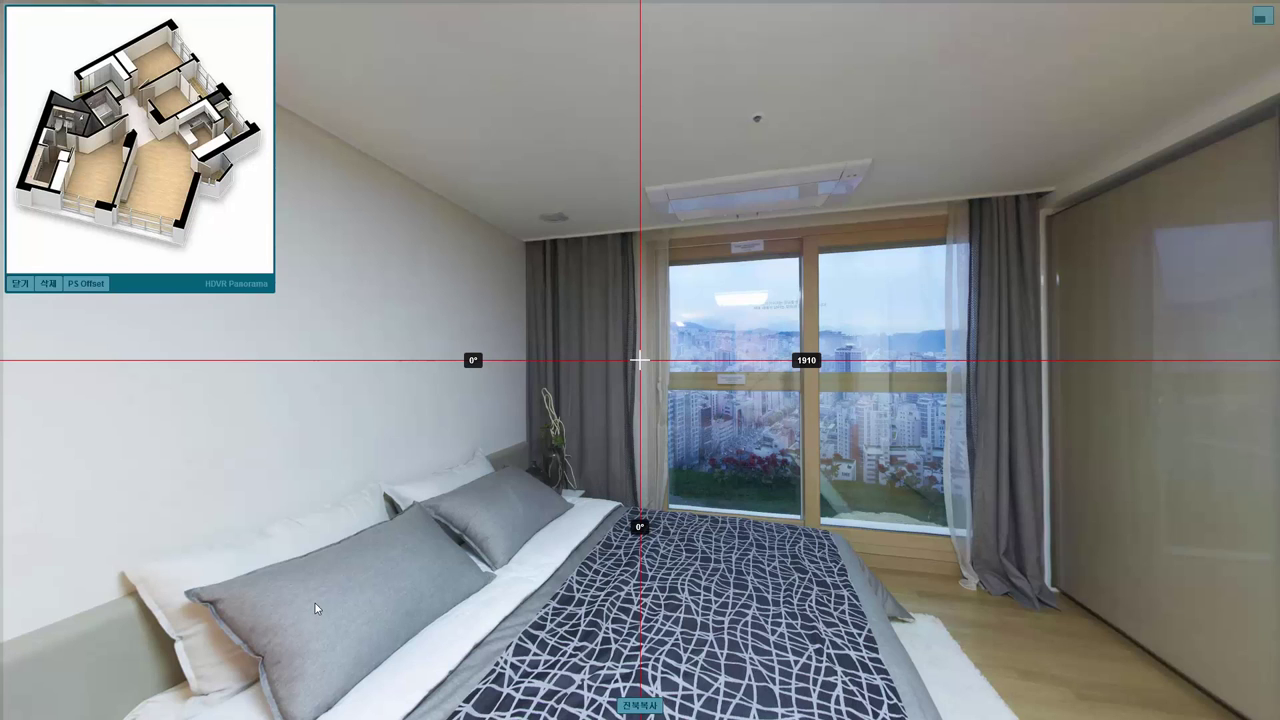
{"action": "left_click_drag", "start_coordinate": [297, 455], "coordinate": [234, 450]}
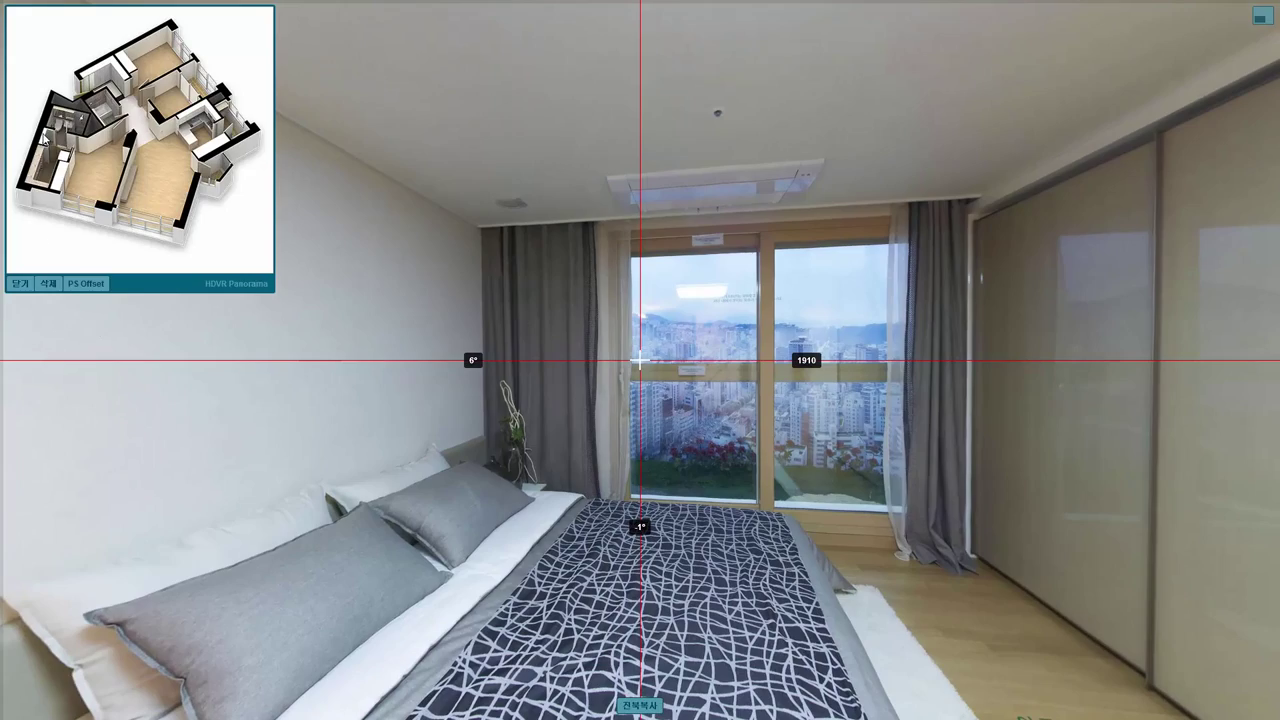
{"action": "left_click_drag", "start_coordinate": [407, 522], "coordinate": [381, 209]}
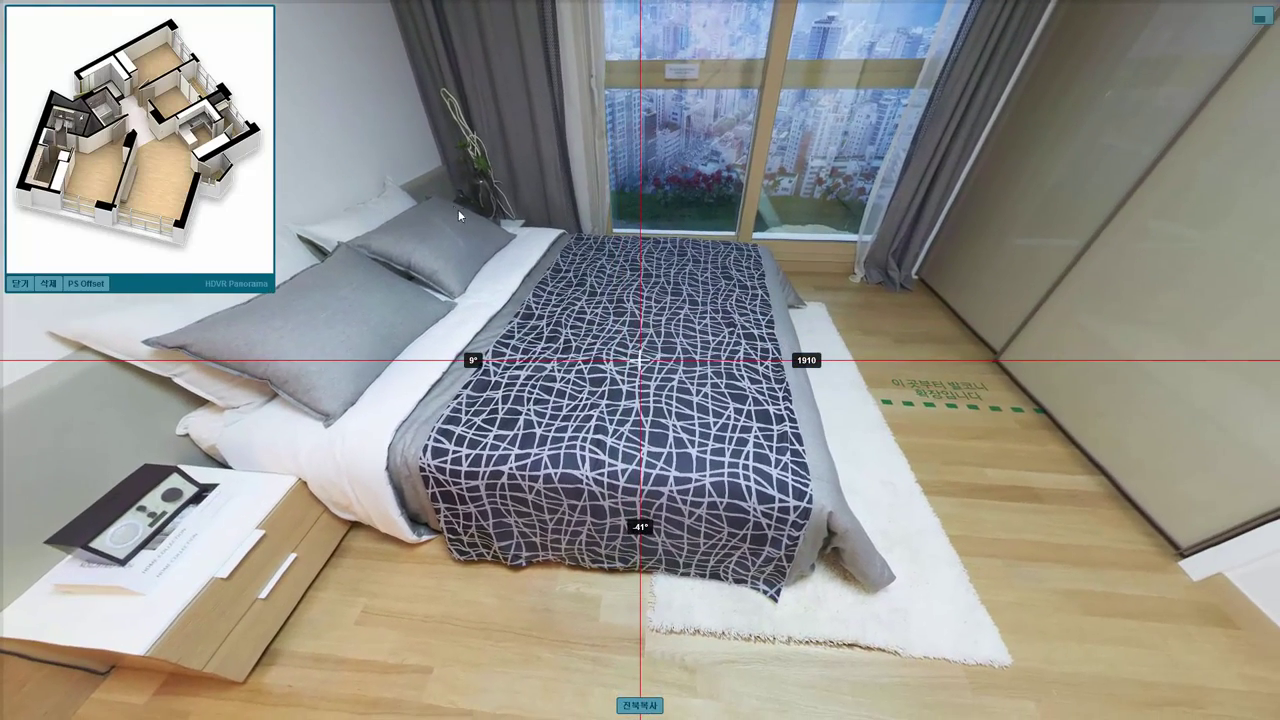
{"action": "left_click_drag", "start_coordinate": [458, 215], "coordinate": [1090, 352]}
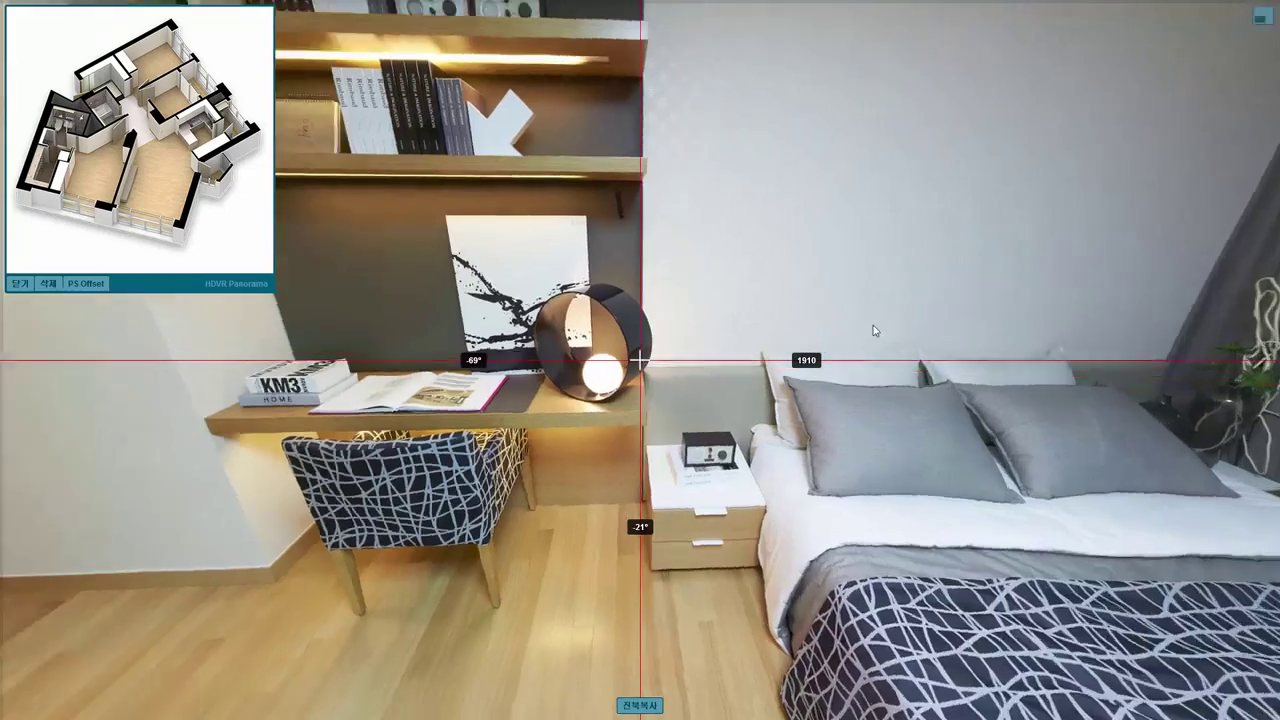
{"action": "mouse_move", "coordinate": [873, 325]}
{"action": "left_mouse_down"}
{"action": "mouse_move", "coordinate": [926, 254]}
{"action": "mouse_move", "coordinate": [862, 285]}
{"action": "mouse_move", "coordinate": [942, 404]}
{"action": "left_mouse_up"}
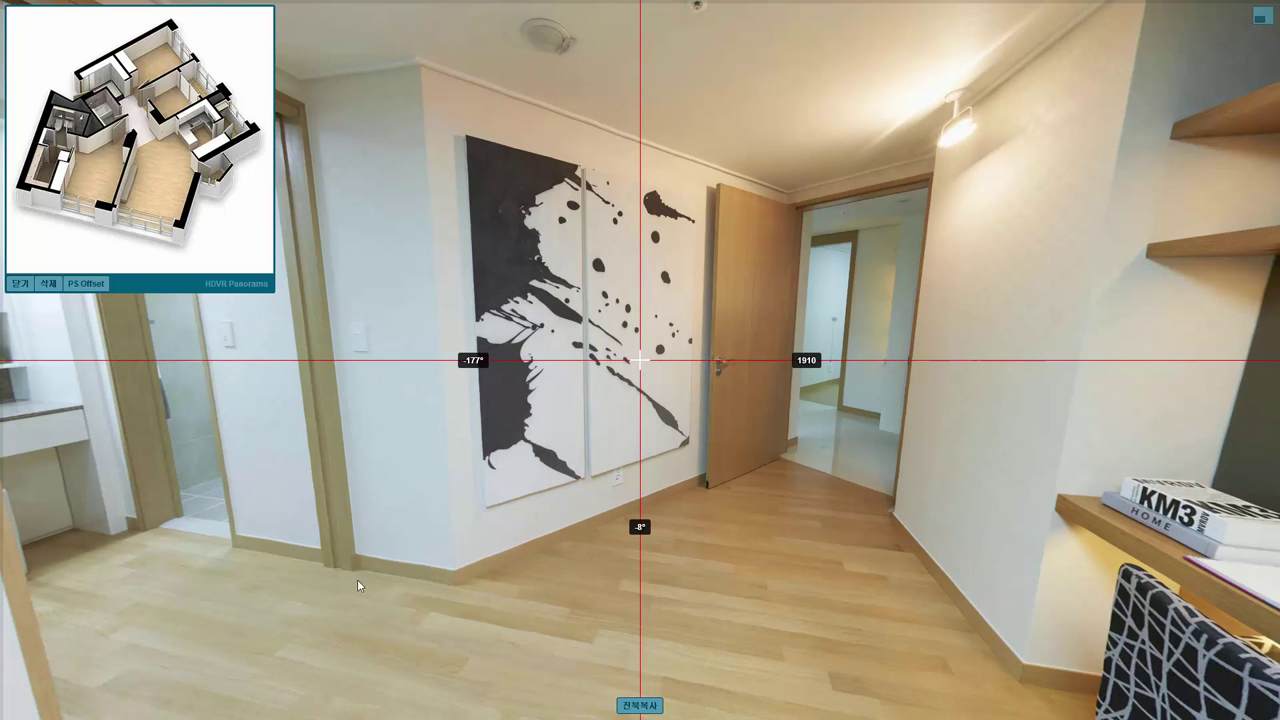
{"action": "left_click_drag", "start_coordinate": [357, 579], "coordinate": [407, 195]}
{"action": "mouse_move", "coordinate": [443, 289]}
{"action": "left_mouse_down"}
{"action": "mouse_move", "coordinate": [424, 232]}
{"action": "mouse_move", "coordinate": [439, 238]}
{"action": "left_mouse_up"}
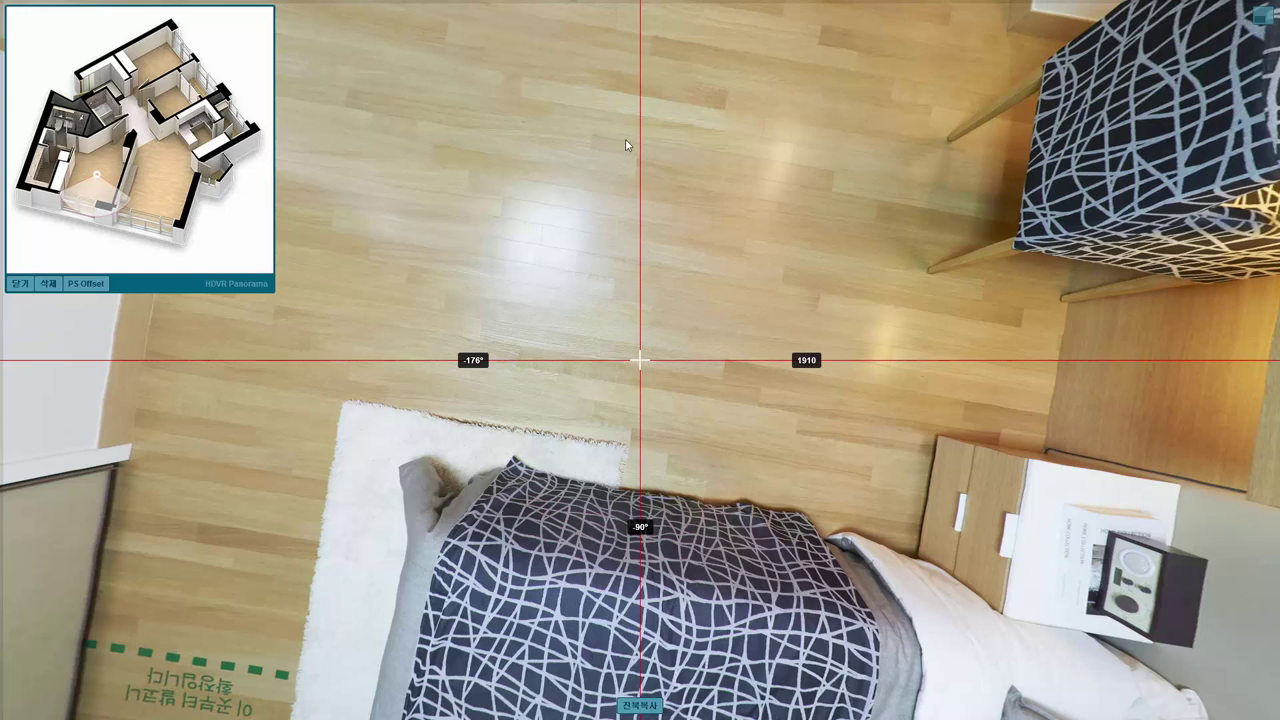
{"action": "mouse_move", "coordinate": [563, 183]}
{"action": "left_mouse_down"}
{"action": "mouse_move", "coordinate": [560, 443]}
{"action": "mouse_move", "coordinate": [562, 350]}
{"action": "left_mouse_up"}
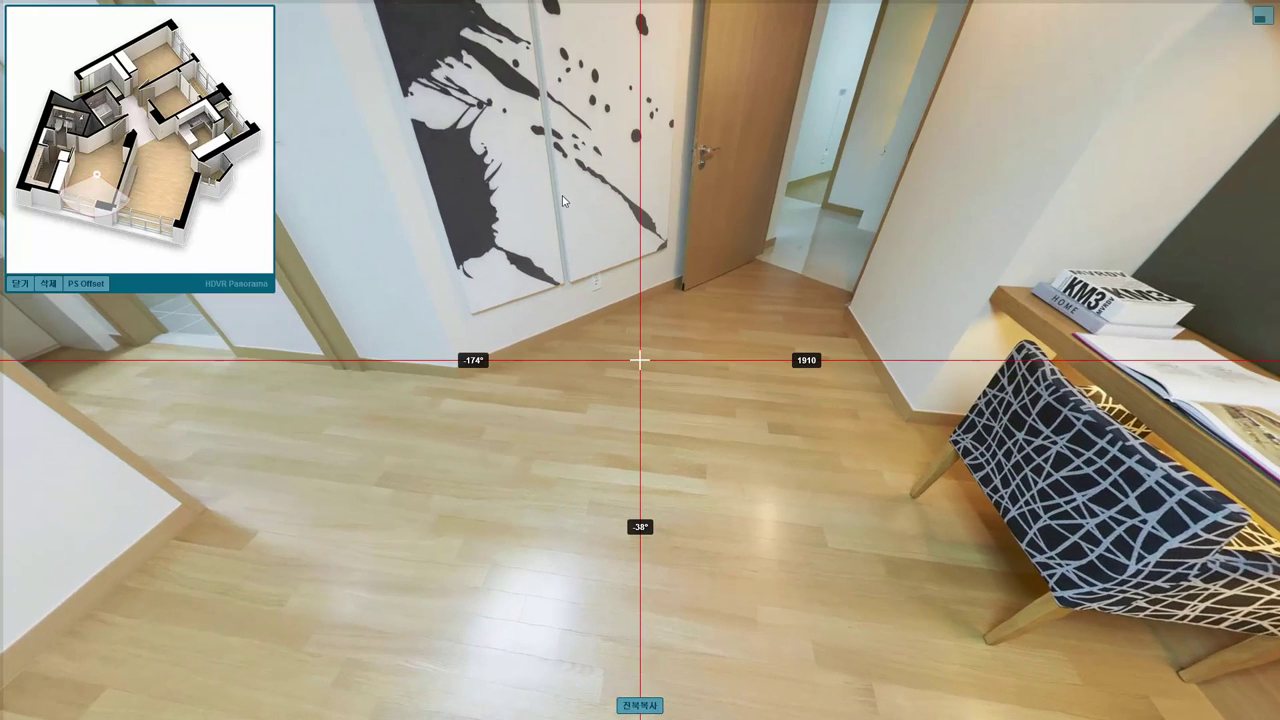
{"action": "left_click_drag", "start_coordinate": [562, 197], "coordinate": [563, 497]}
{"action": "mouse_move", "coordinate": [437, 467]}
{"action": "left_mouse_down"}
{"action": "mouse_move", "coordinate": [629, 491]}
{"action": "mouse_move", "coordinate": [454, 486]}
{"action": "mouse_move", "coordinate": [740, 493]}
{"action": "mouse_move", "coordinate": [232, 481]}
{"action": "mouse_move", "coordinate": [127, 178]}
{"action": "left_mouse_up"}
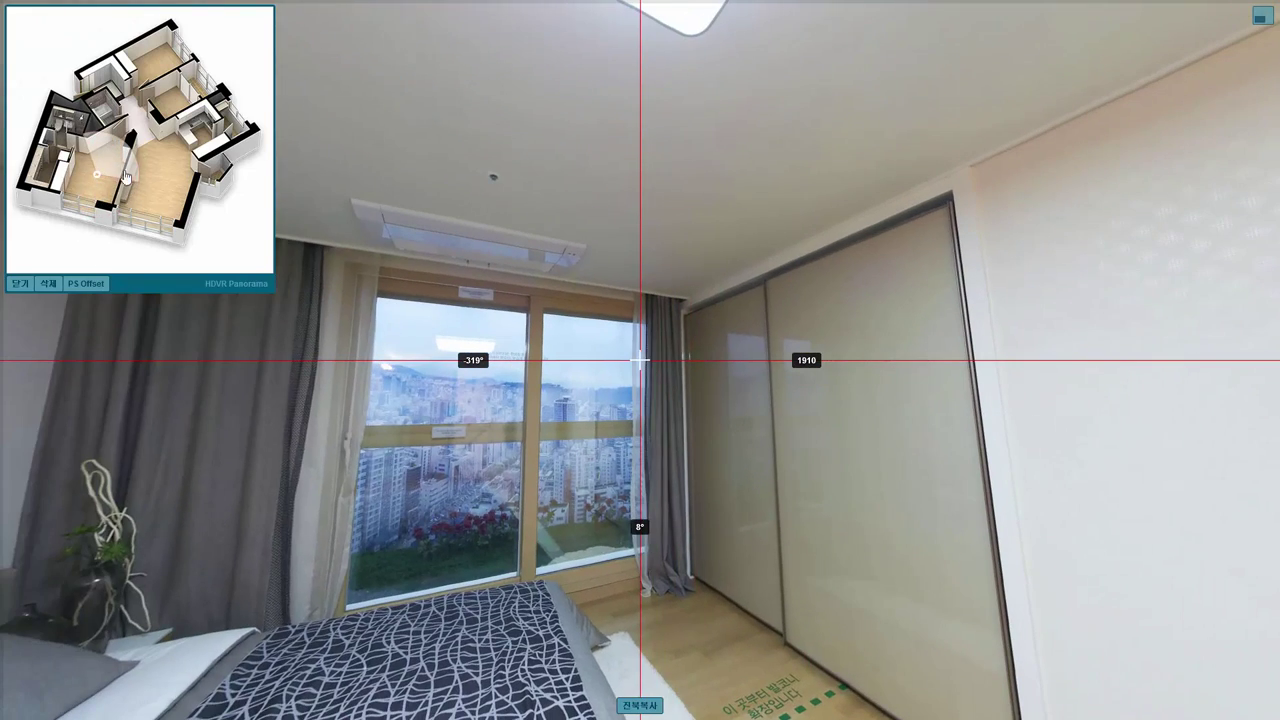
{"action": "left_click_drag", "start_coordinate": [207, 374], "coordinate": [364, 358]}
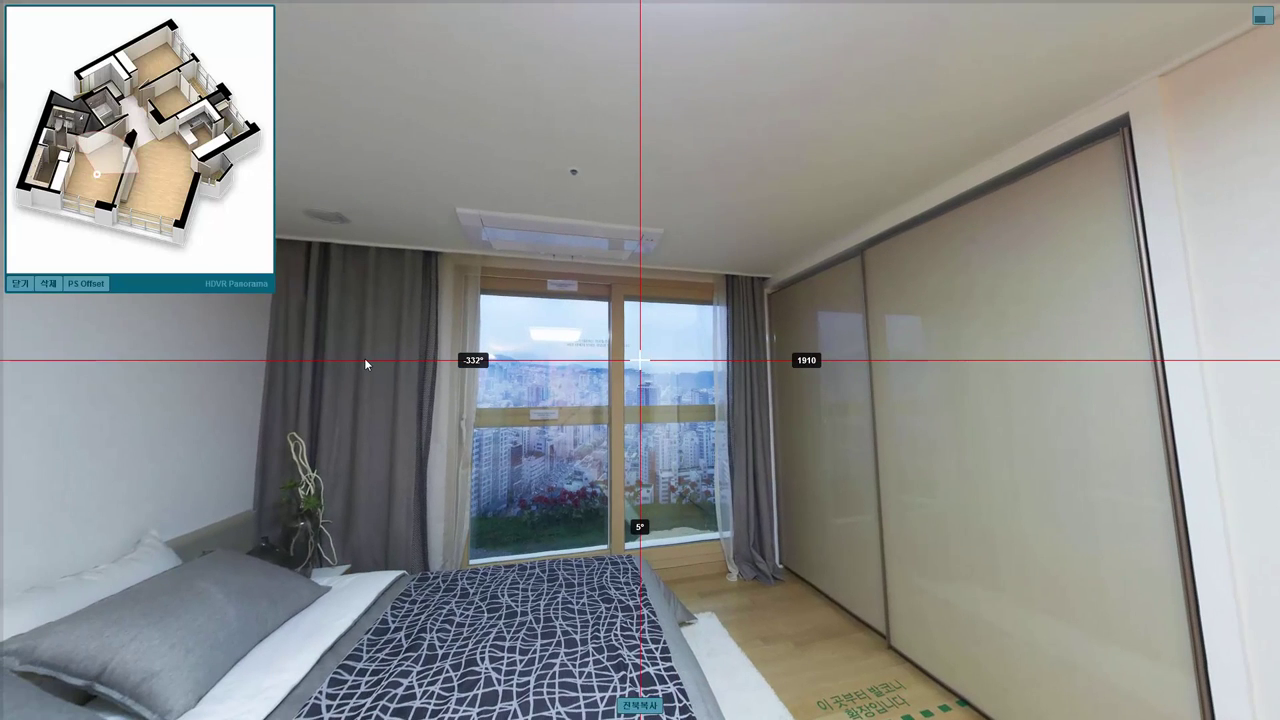
{"action": "mouse_move", "coordinate": [286, 383]}
{"action": "left_mouse_down"}
{"action": "mouse_move", "coordinate": [427, 403]}
{"action": "mouse_move", "coordinate": [311, 495]}
{"action": "left_mouse_up"}
- Turn on the centre target box and face the study doorway at -508°
{"action": "right_click", "coordinate": [568, 405]}
{"action": "left_click", "coordinate": [600, 413]}
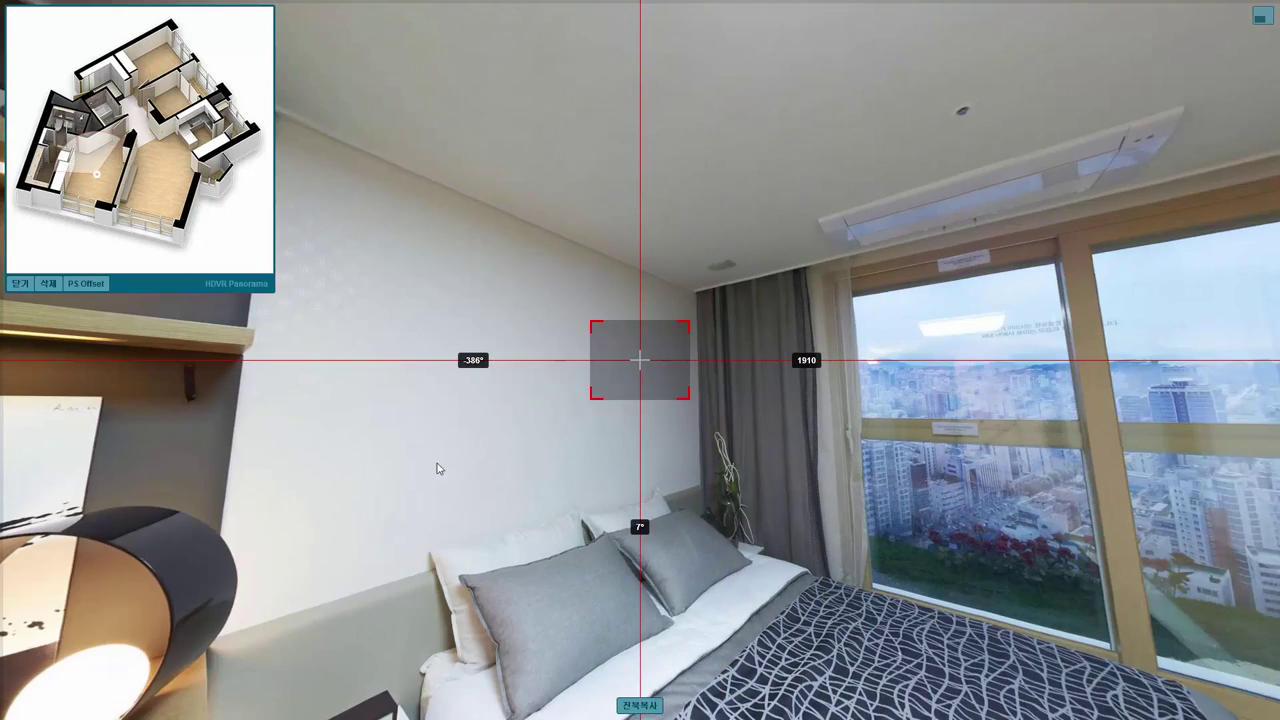
{"action": "mouse_move", "coordinate": [437, 468]}
{"action": "left_mouse_down"}
{"action": "mouse_move", "coordinate": [487, 458]}
{"action": "mouse_move", "coordinate": [495, 423]}
{"action": "left_mouse_up"}
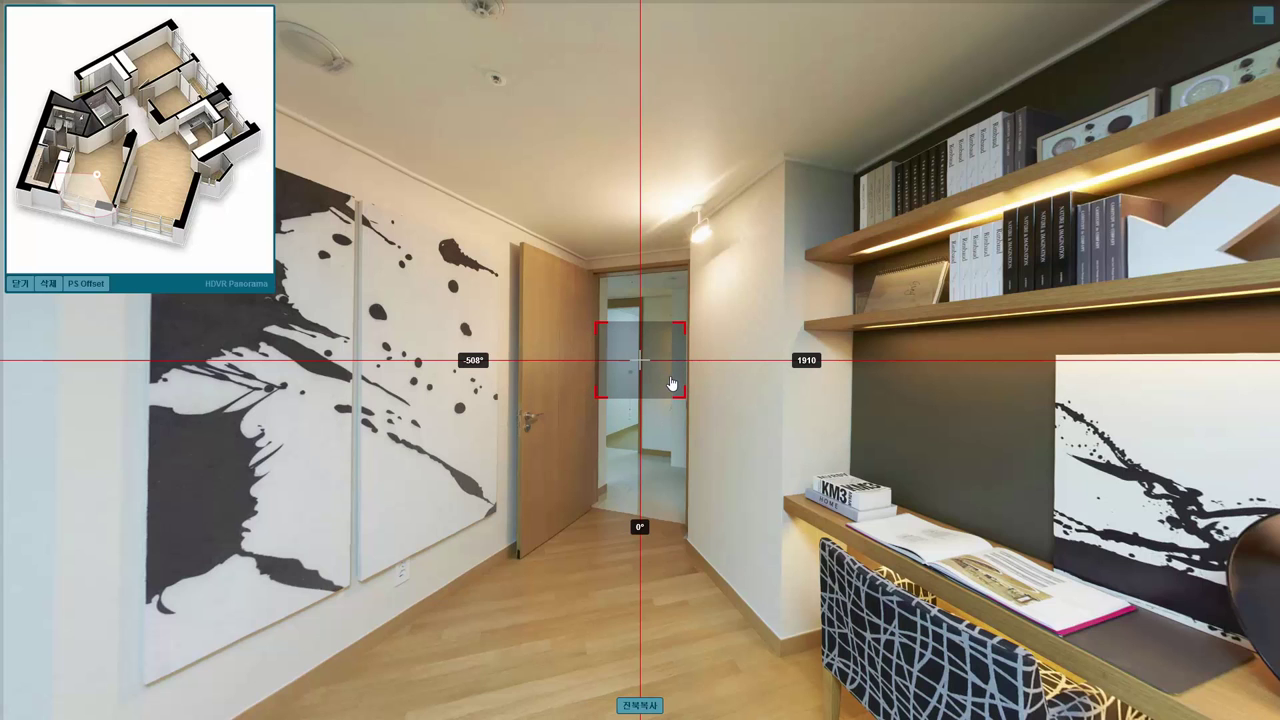
{"action": "left_click_drag", "start_coordinate": [728, 407], "coordinate": [735, 407]}
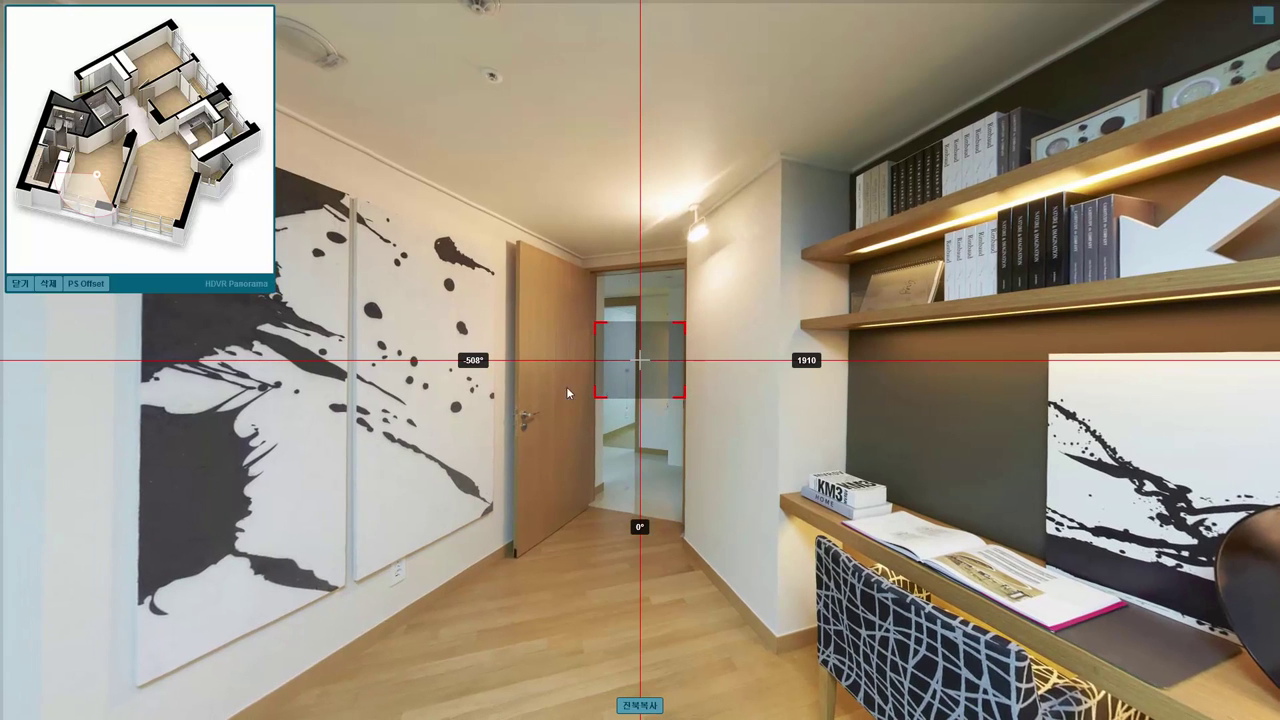
- Swing the bedroom marker's radar heading to -178.86° and copy its PS Offset value
{"action": "right_click", "coordinate": [78, 196]}
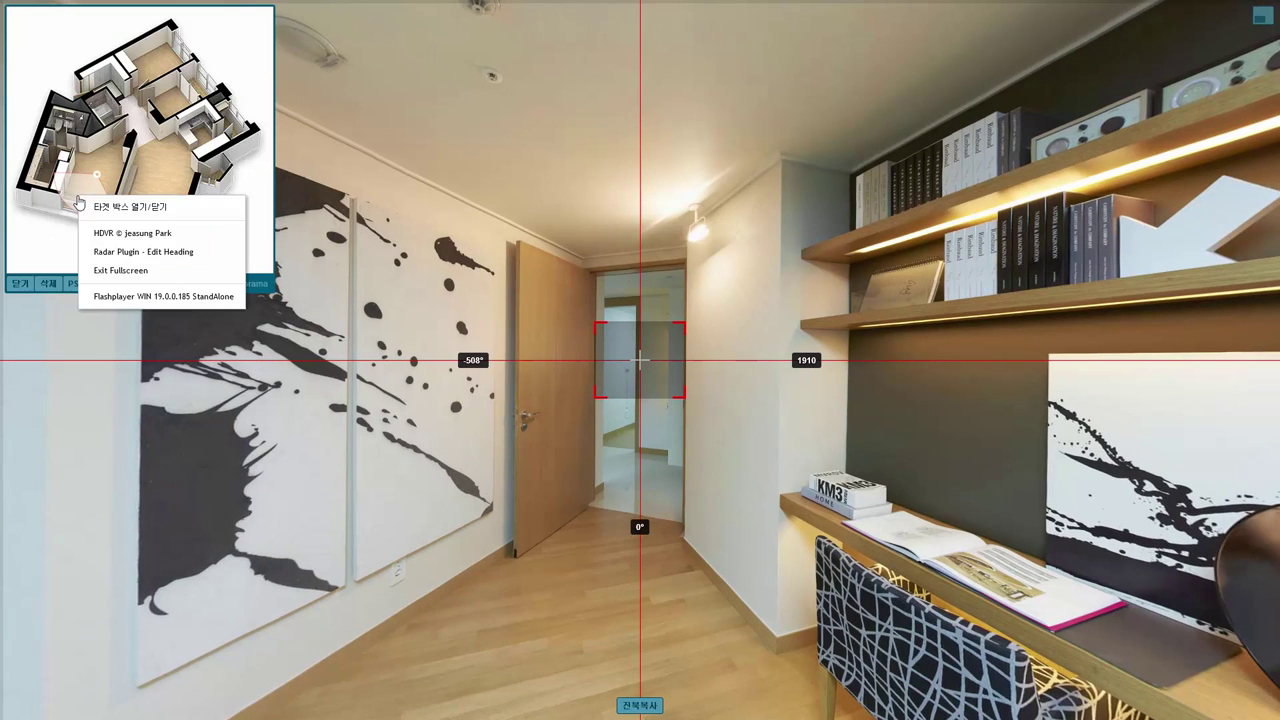
{"action": "left_click", "coordinate": [118, 252]}
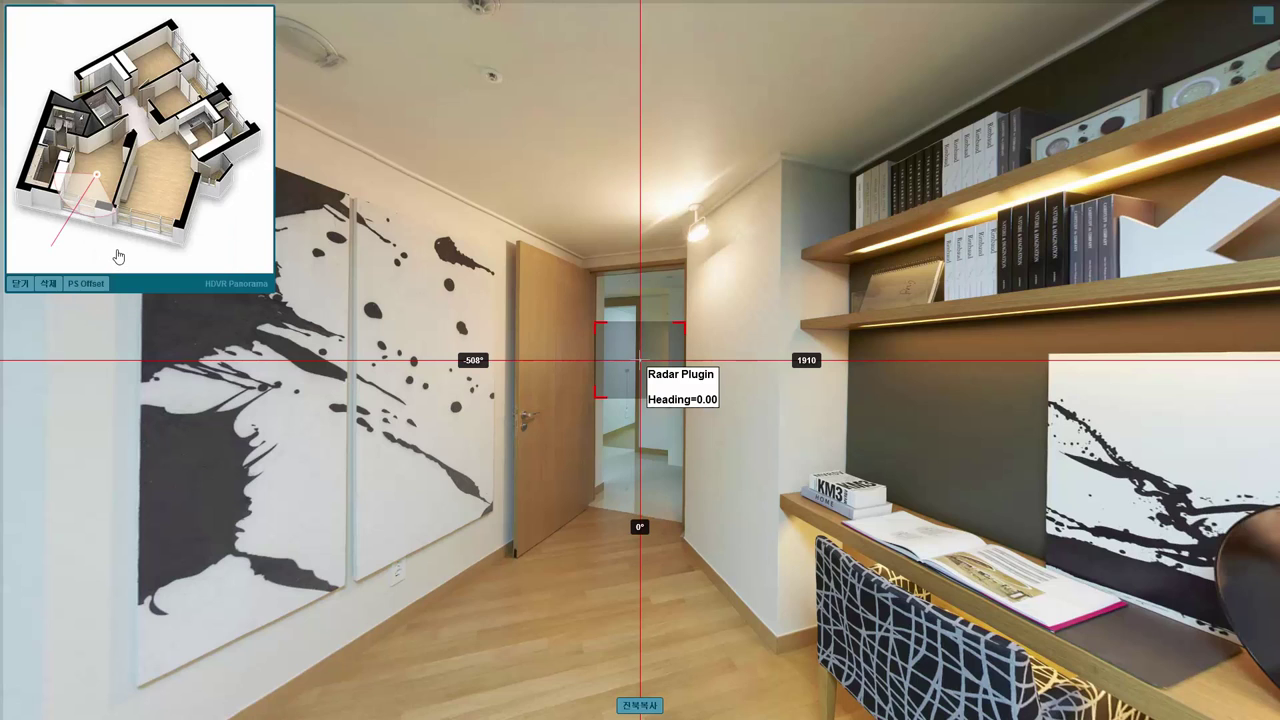
{"action": "left_click_drag", "start_coordinate": [100, 212], "coordinate": [118, 127]}
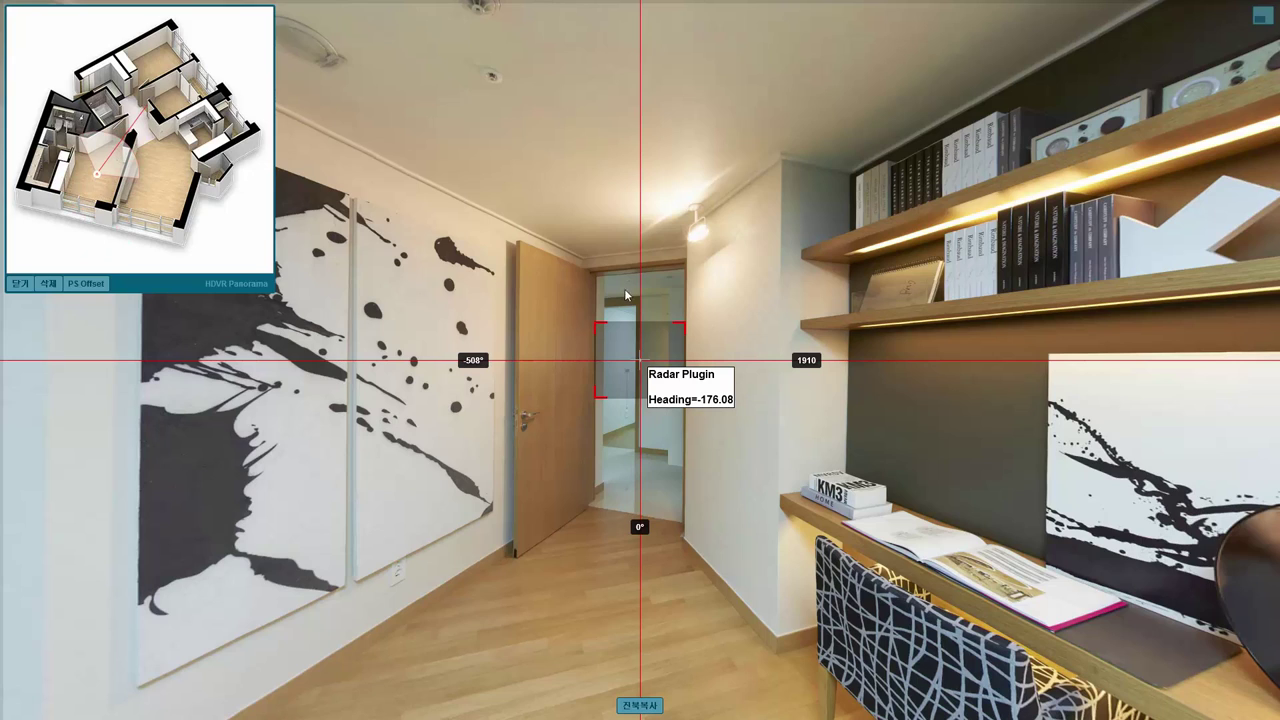
{"action": "left_click_drag", "start_coordinate": [122, 166], "coordinate": [125, 166]}
{"action": "left_click", "coordinate": [86, 287]}
- Close the viewer and offset 003.jpg horizontally by -2983 pixels with Wrap Around
{"action": "left_click", "coordinate": [1262, 17]}
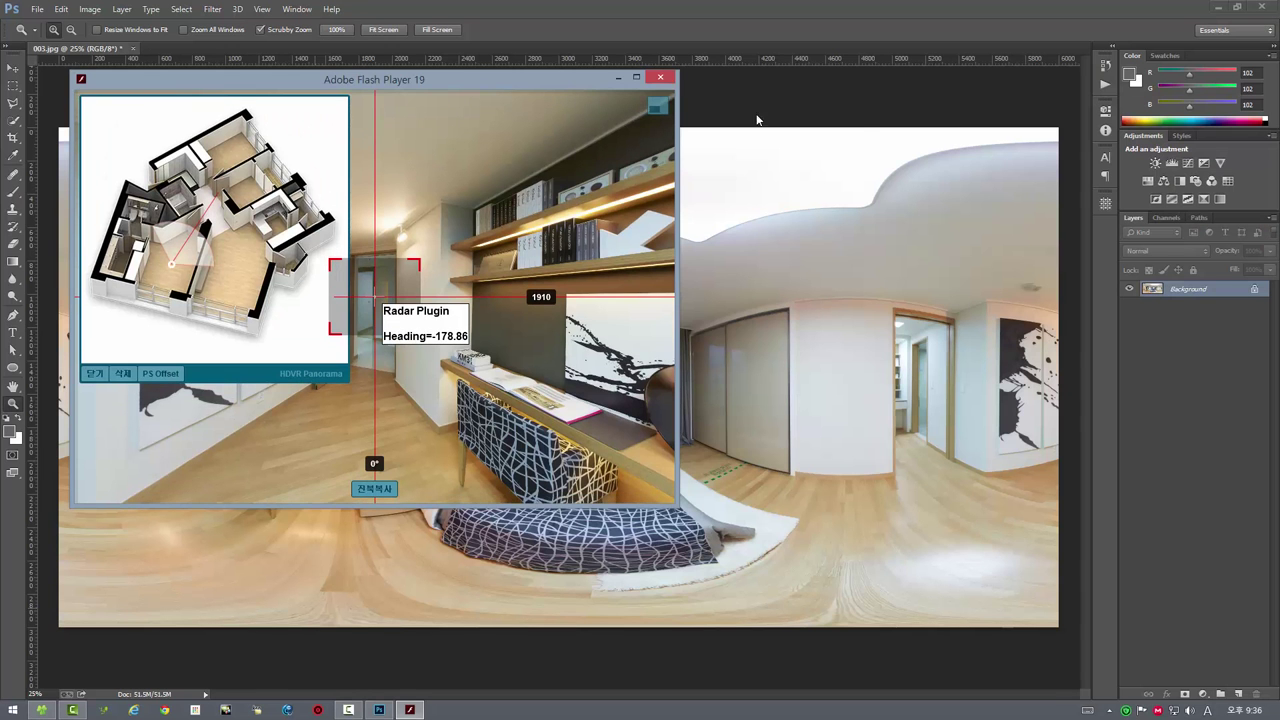
{"action": "left_click", "coordinate": [660, 77]}
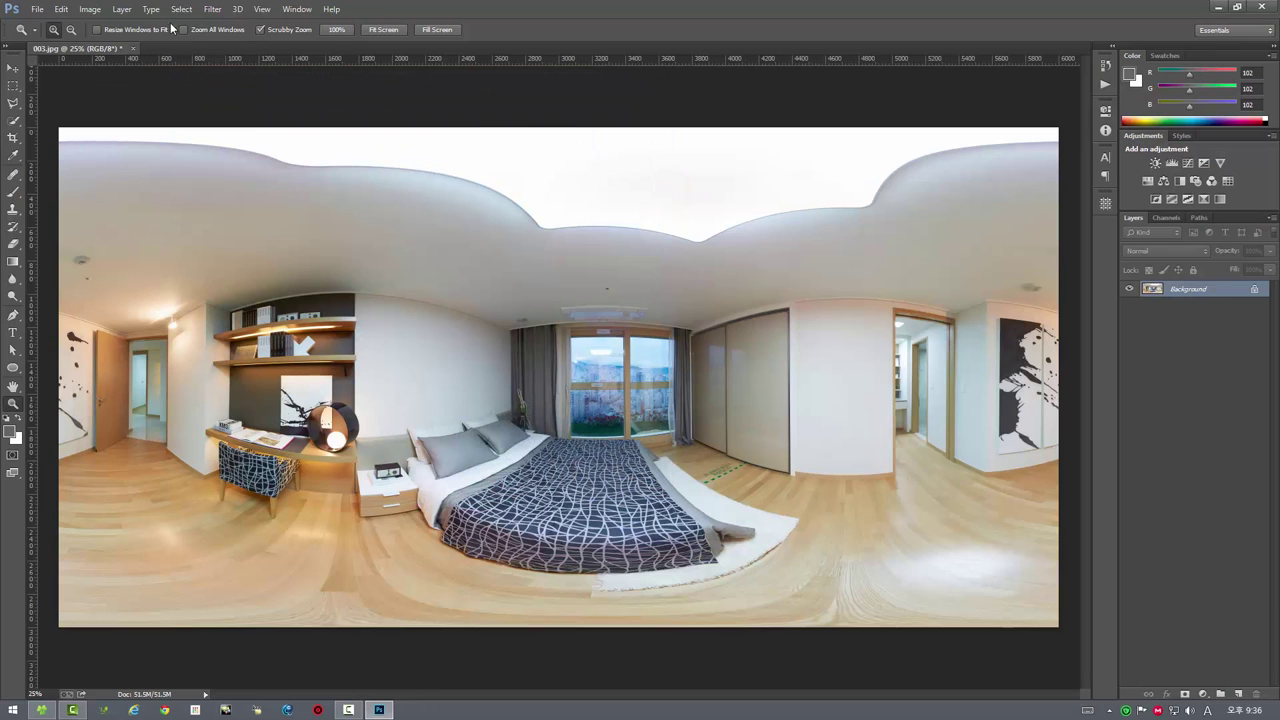
{"action": "left_click", "coordinate": [212, 9]}
{"action": "mouse_move", "coordinate": [222, 257]}
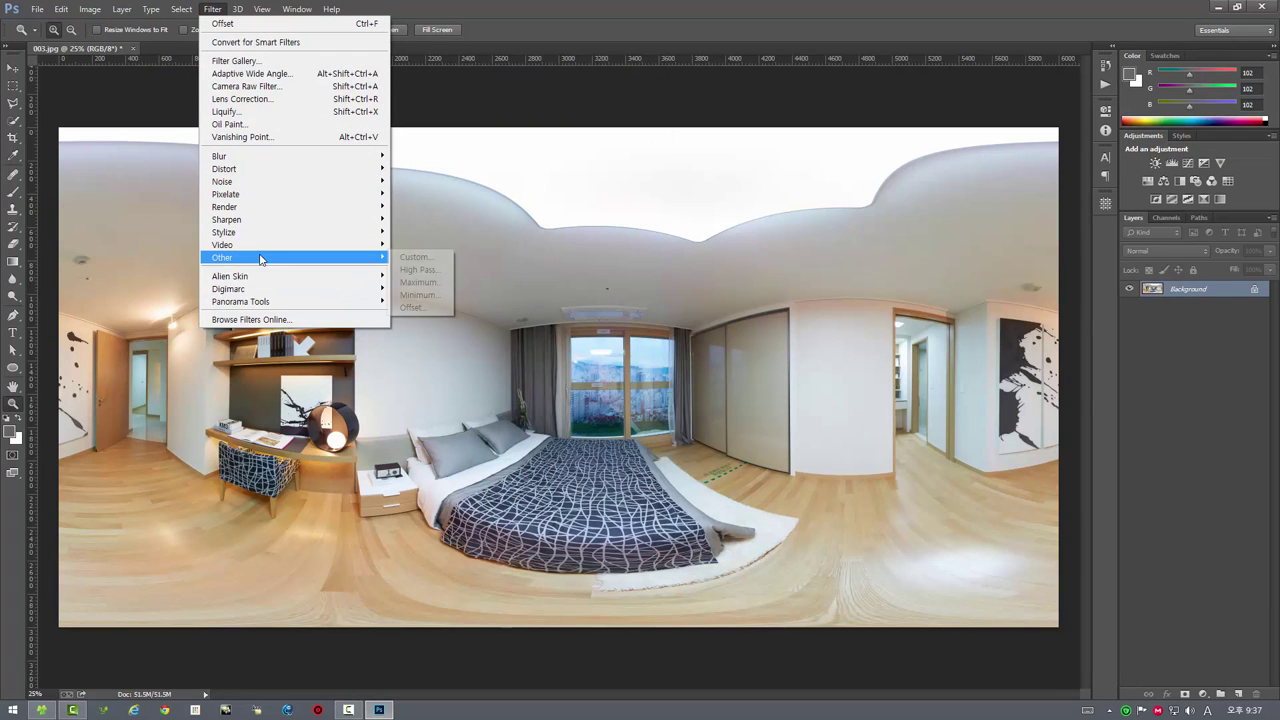
{"action": "left_click", "coordinate": [418, 307]}
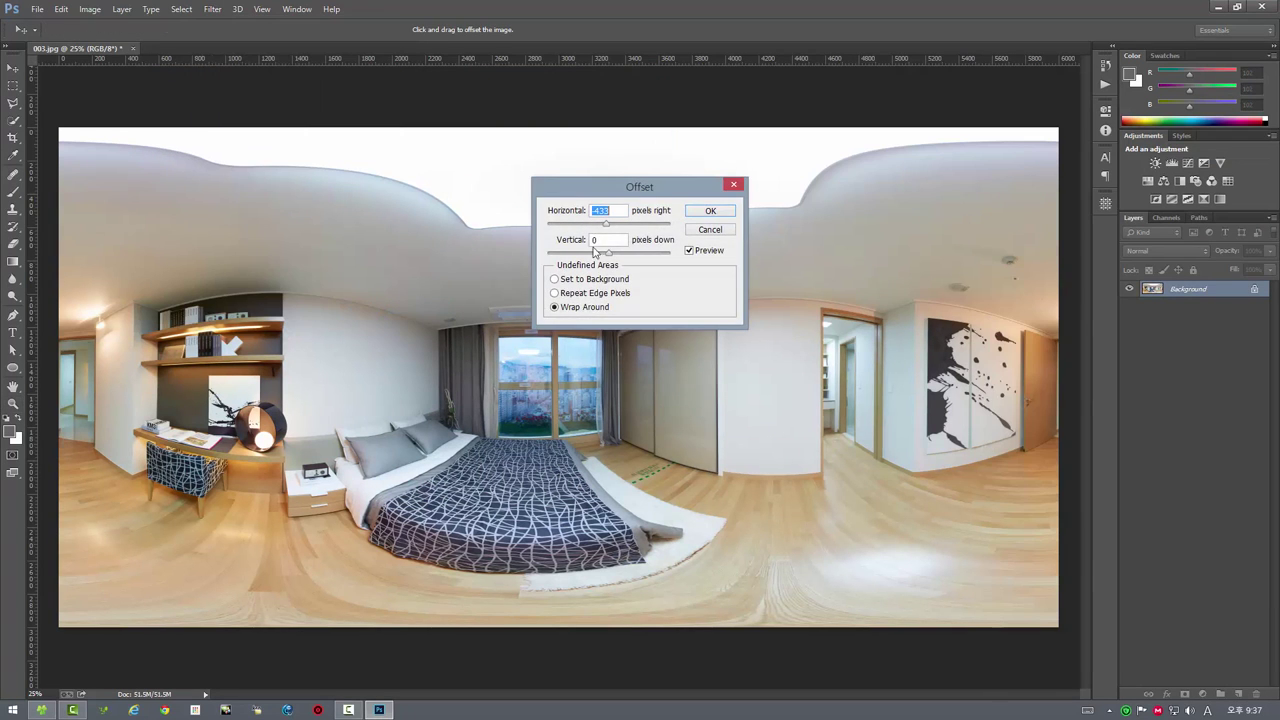
{"action": "right_click", "coordinate": [598, 211]}
{"action": "left_click", "coordinate": [625, 251]}
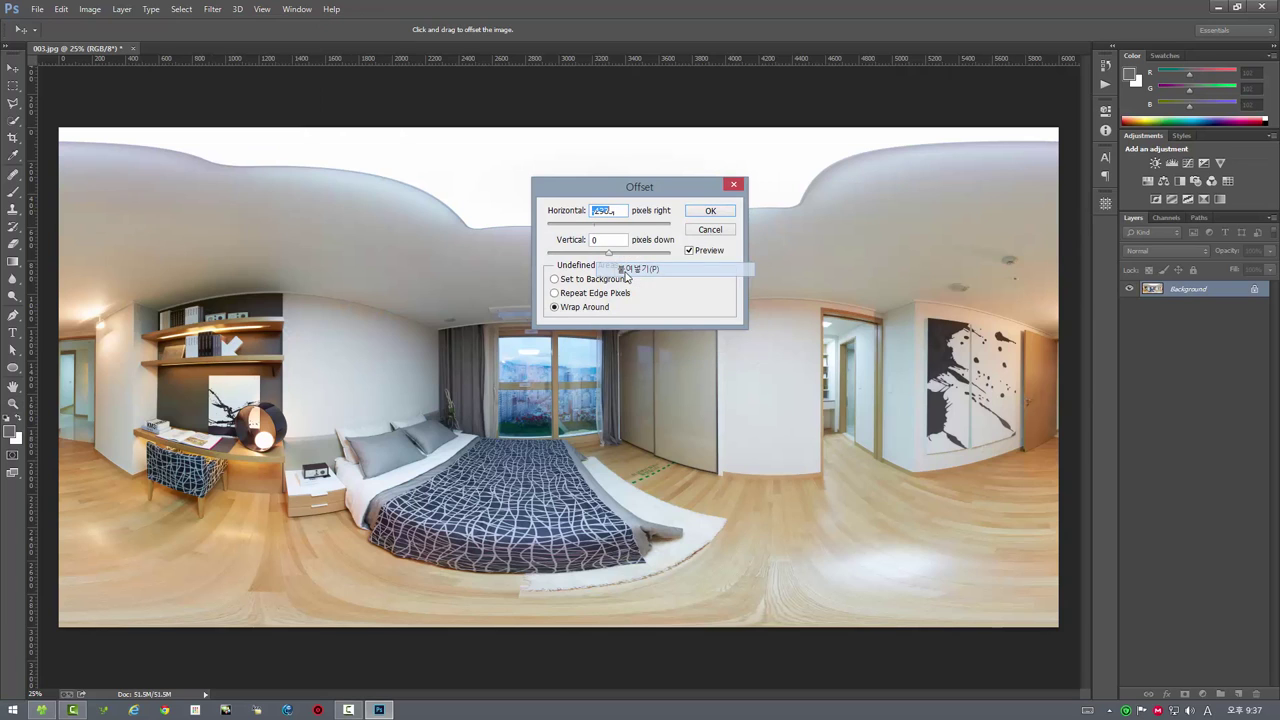
{"action": "left_click", "coordinate": [690, 215]}
{"action": "key", "text": "z"}
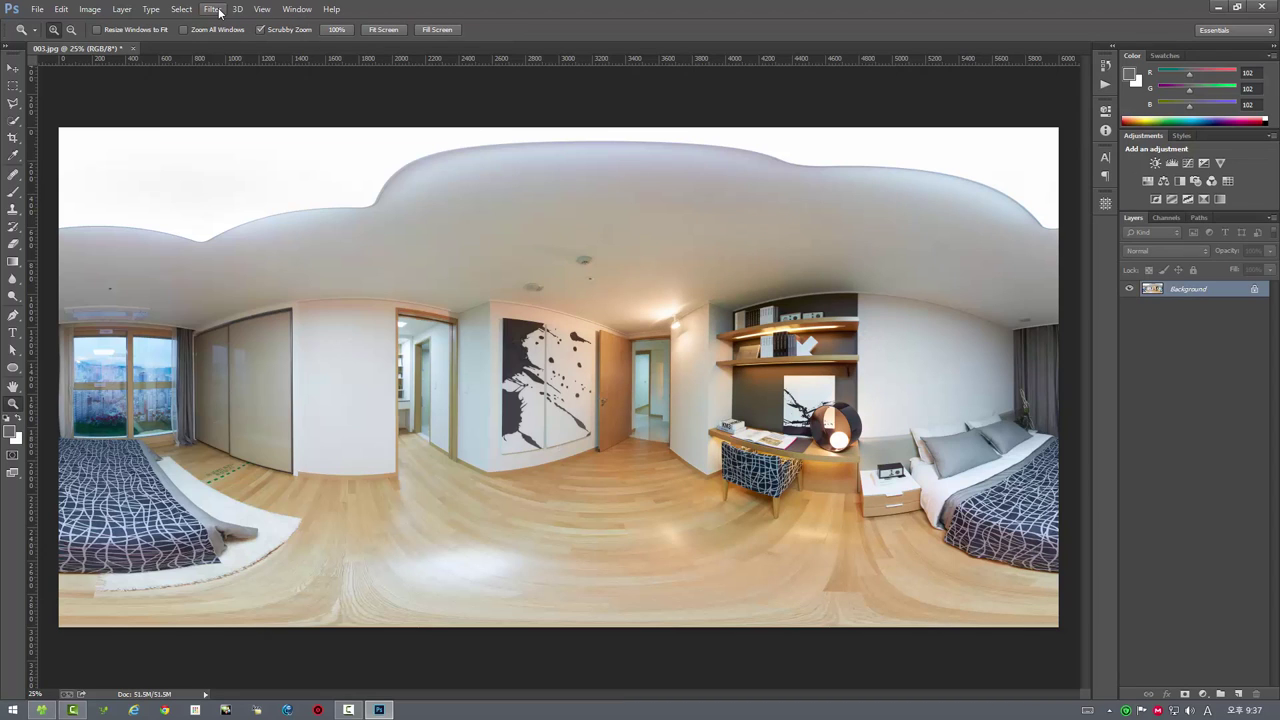
{"action": "left_click", "coordinate": [30, 14]}
{"action": "mouse_move", "coordinate": [60, 327]}
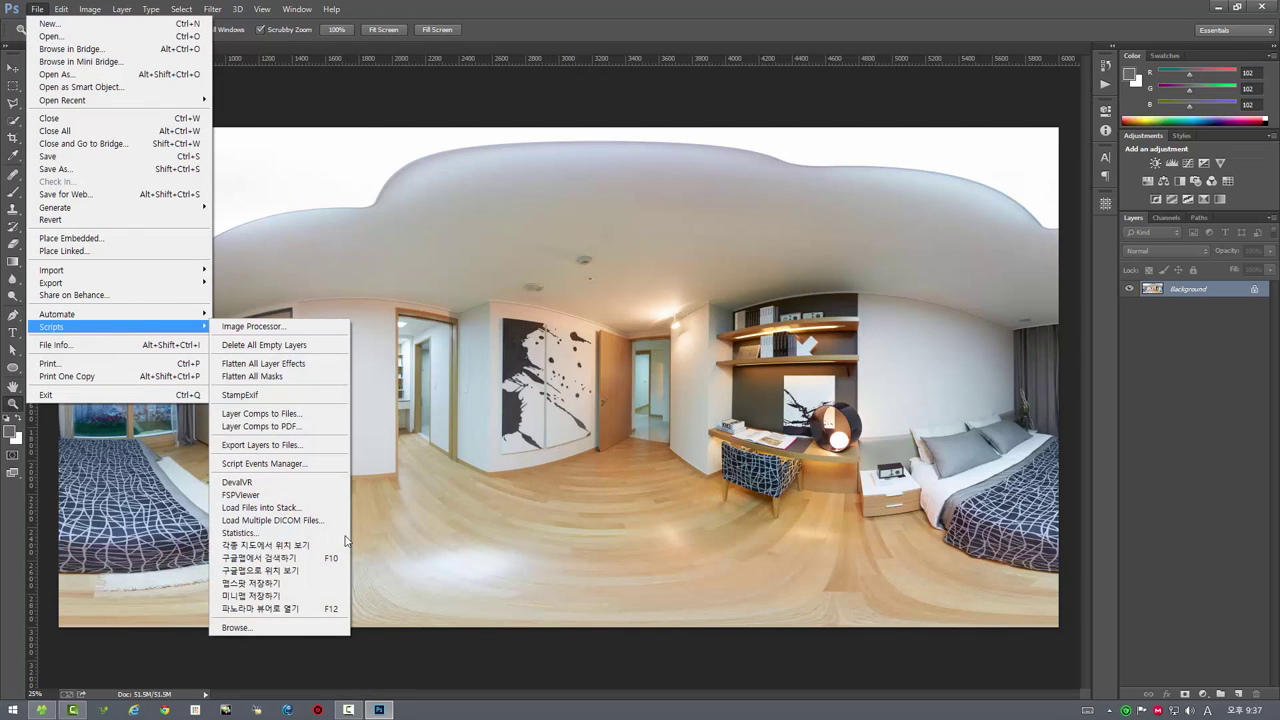
- Reopen the shifted bedroom panorama, mark it on the floor plan, and check doorway, wardrobe and window
{"action": "left_click", "coordinate": [324, 609]}
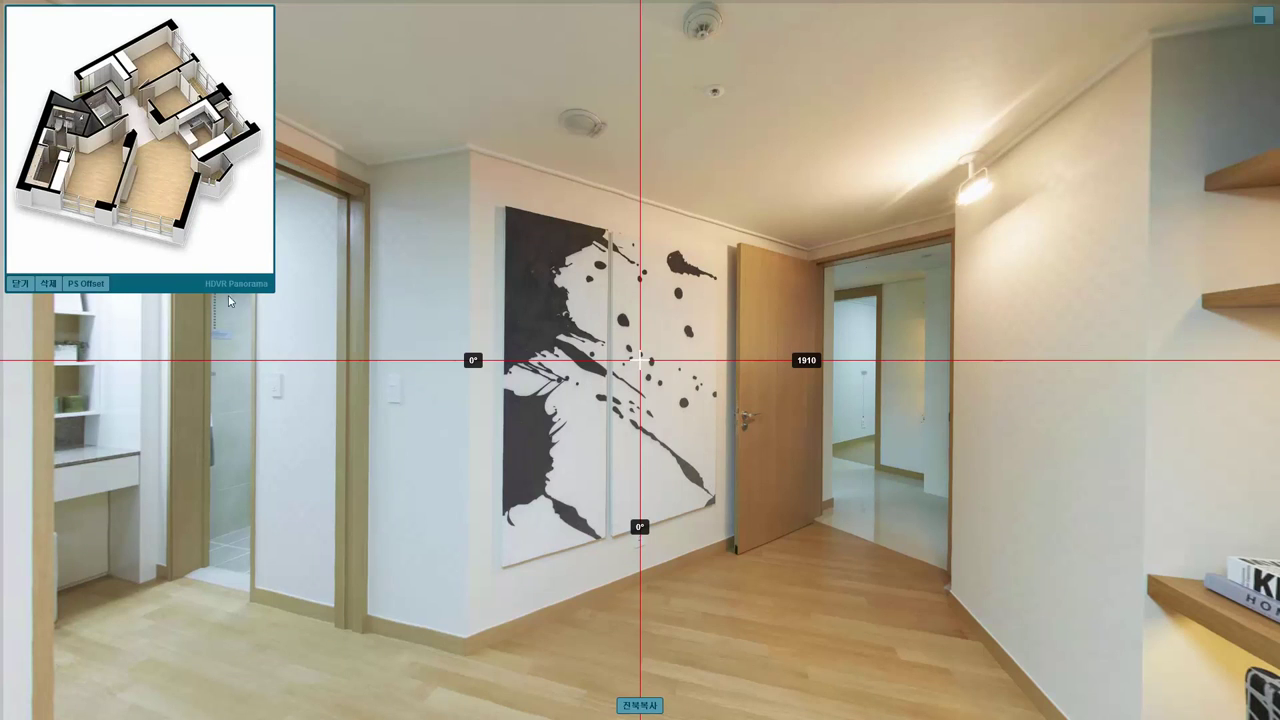
{"action": "left_click", "coordinate": [95, 175]}
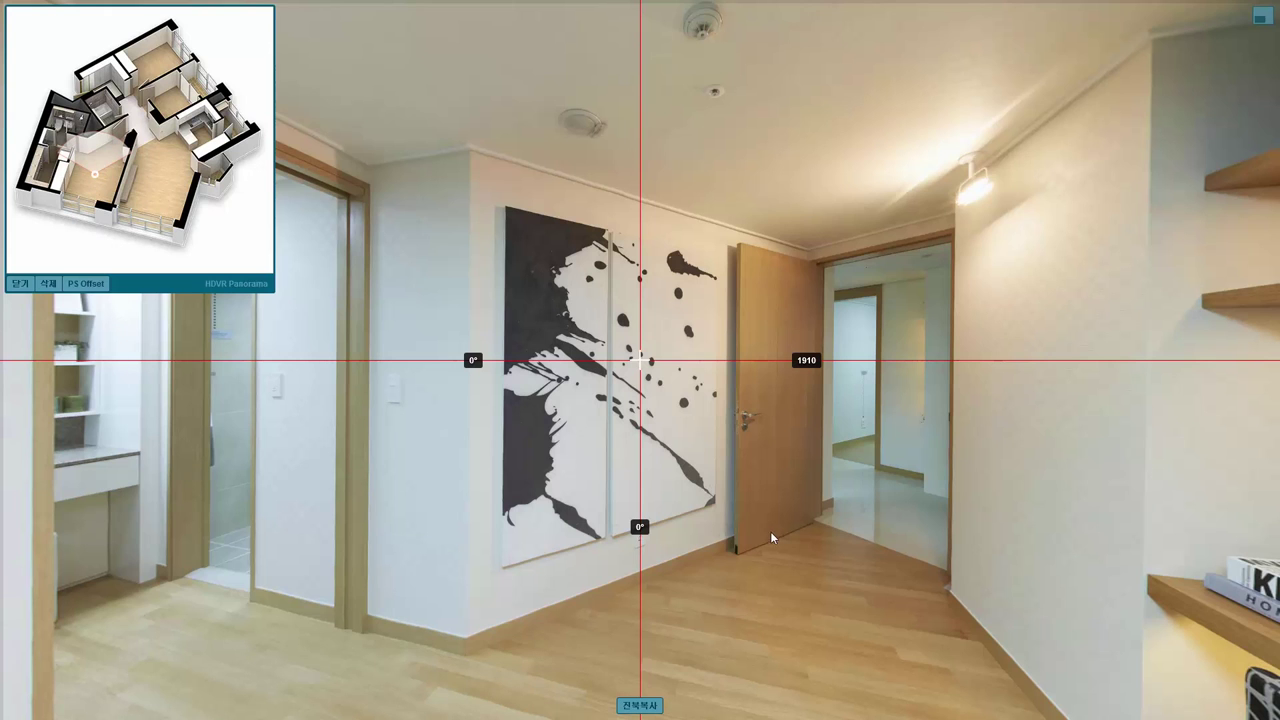
{"action": "left_click_drag", "start_coordinate": [915, 544], "coordinate": [655, 510]}
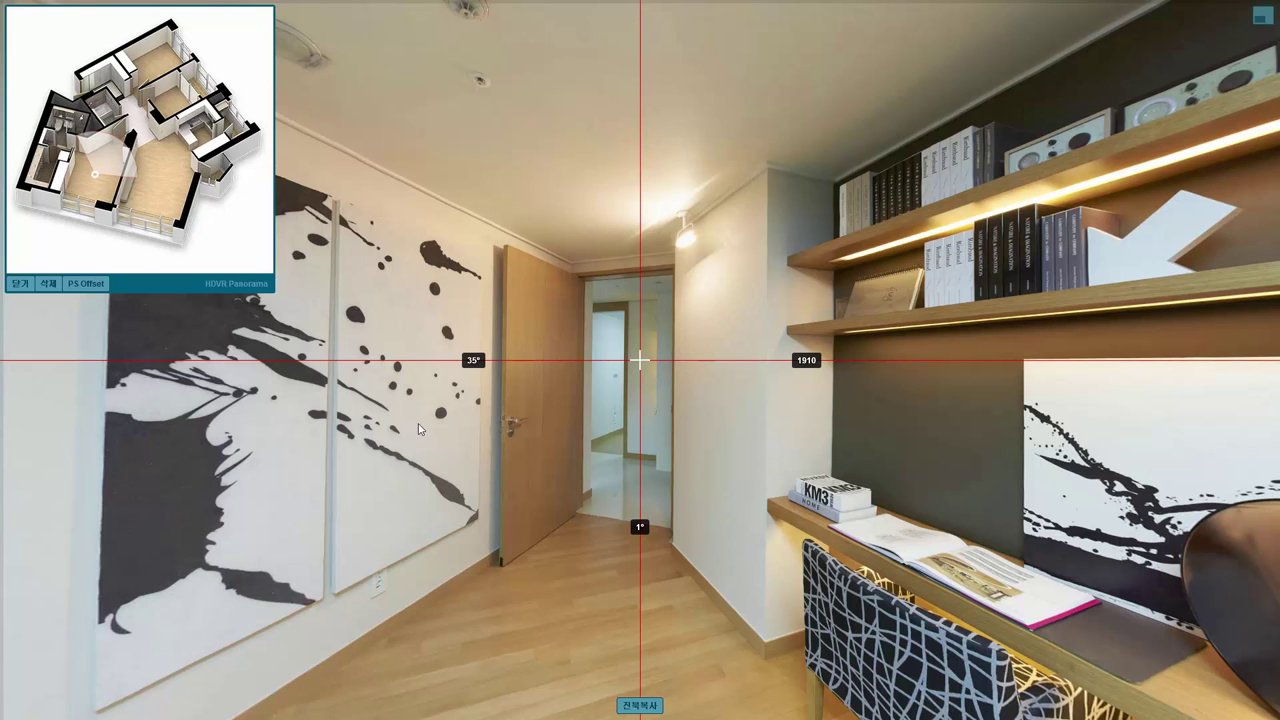
{"action": "mouse_move", "coordinate": [416, 428]}
{"action": "left_mouse_down"}
{"action": "mouse_move", "coordinate": [620, 458]}
{"action": "mouse_move", "coordinate": [644, 440]}
{"action": "left_mouse_up"}
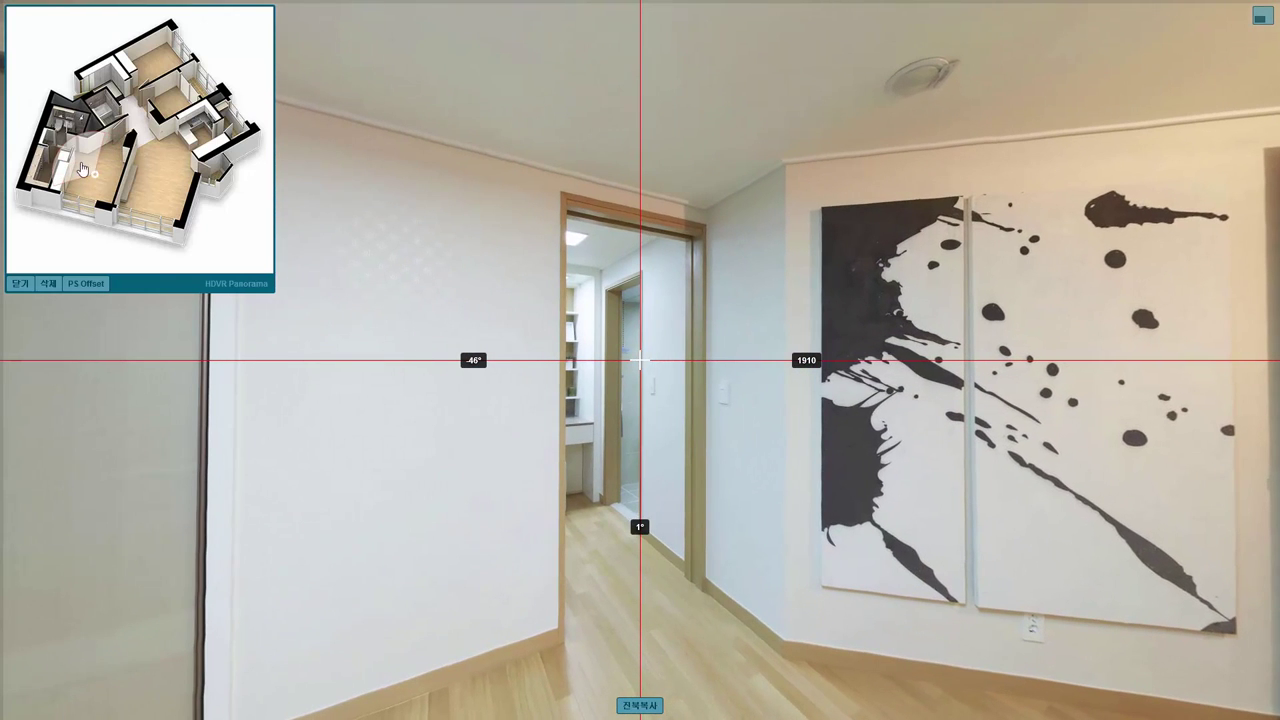
{"action": "left_click_drag", "start_coordinate": [416, 549], "coordinate": [360, 528]}
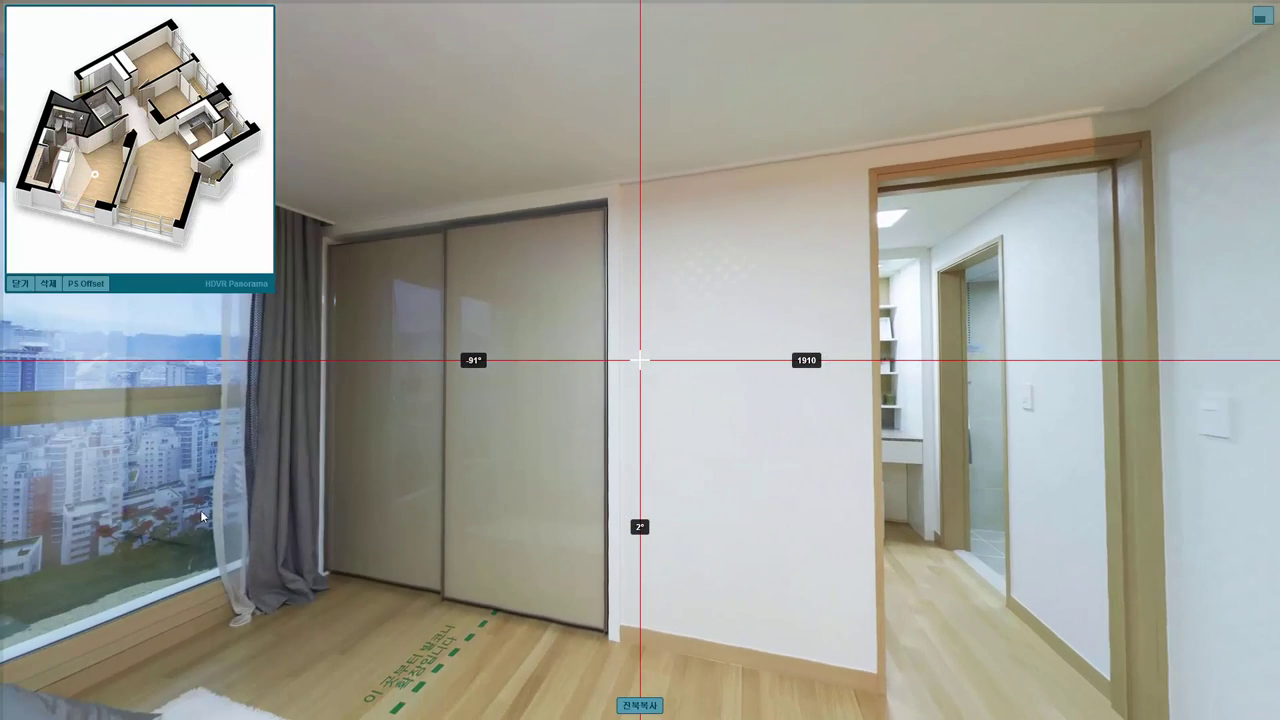
{"action": "mouse_move", "coordinate": [296, 450]}
{"action": "left_mouse_down"}
{"action": "mouse_move", "coordinate": [815, 427]}
{"action": "mouse_move", "coordinate": [758, 428]}
{"action": "left_mouse_up"}
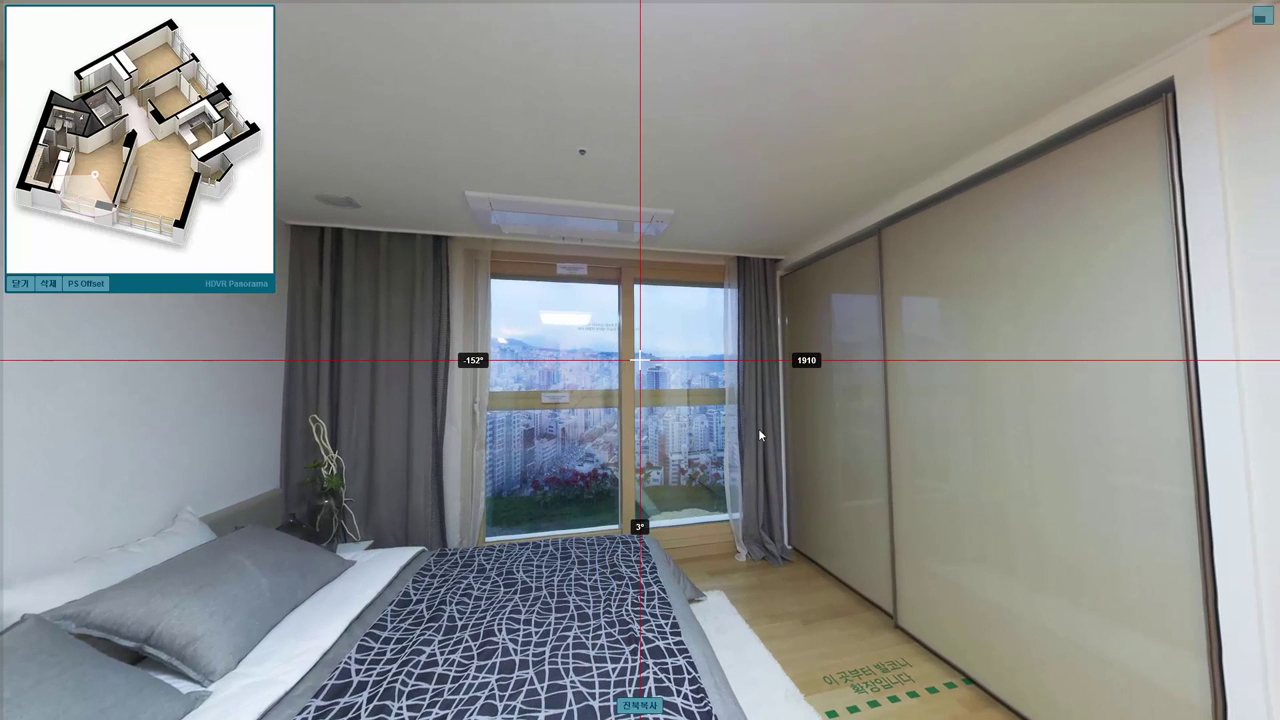
{"action": "left_click", "coordinate": [1258, 20]}
- Close the viewer, then save and close 003.jpg, leaving 010.jpg active
{"action": "left_click", "coordinate": [697, 113]}
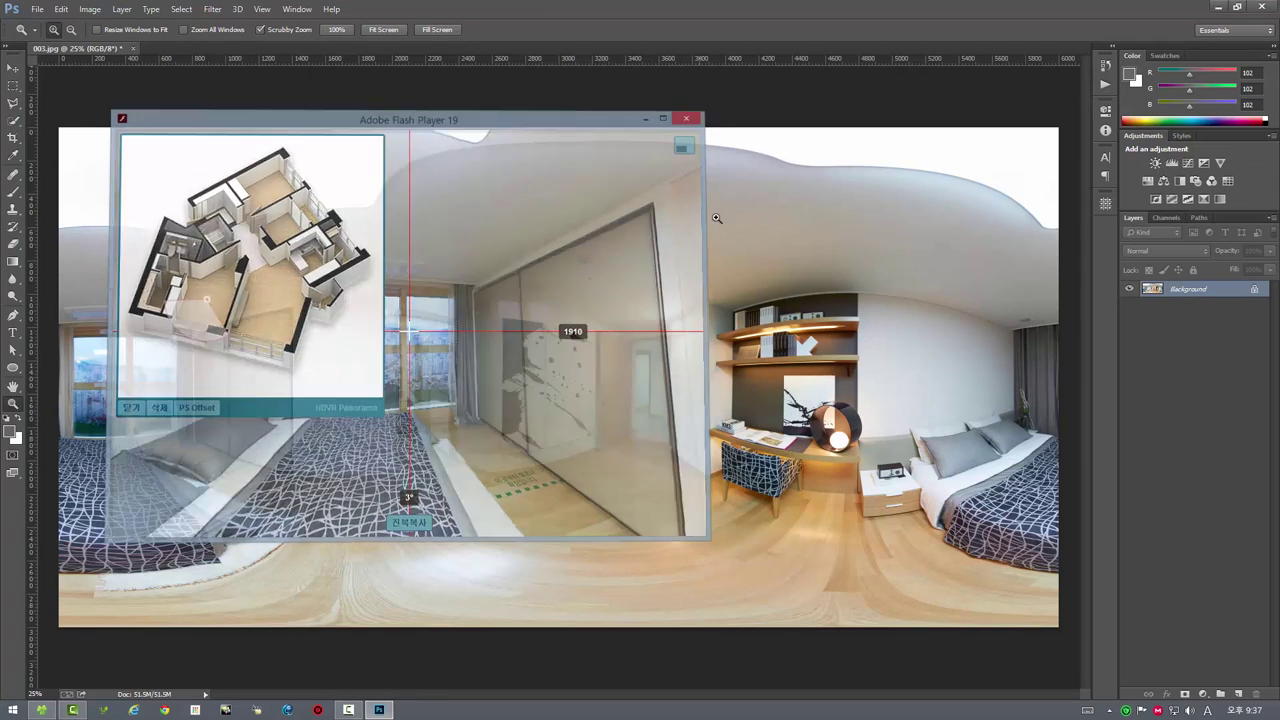
{"action": "left_click", "coordinate": [37, 9]}
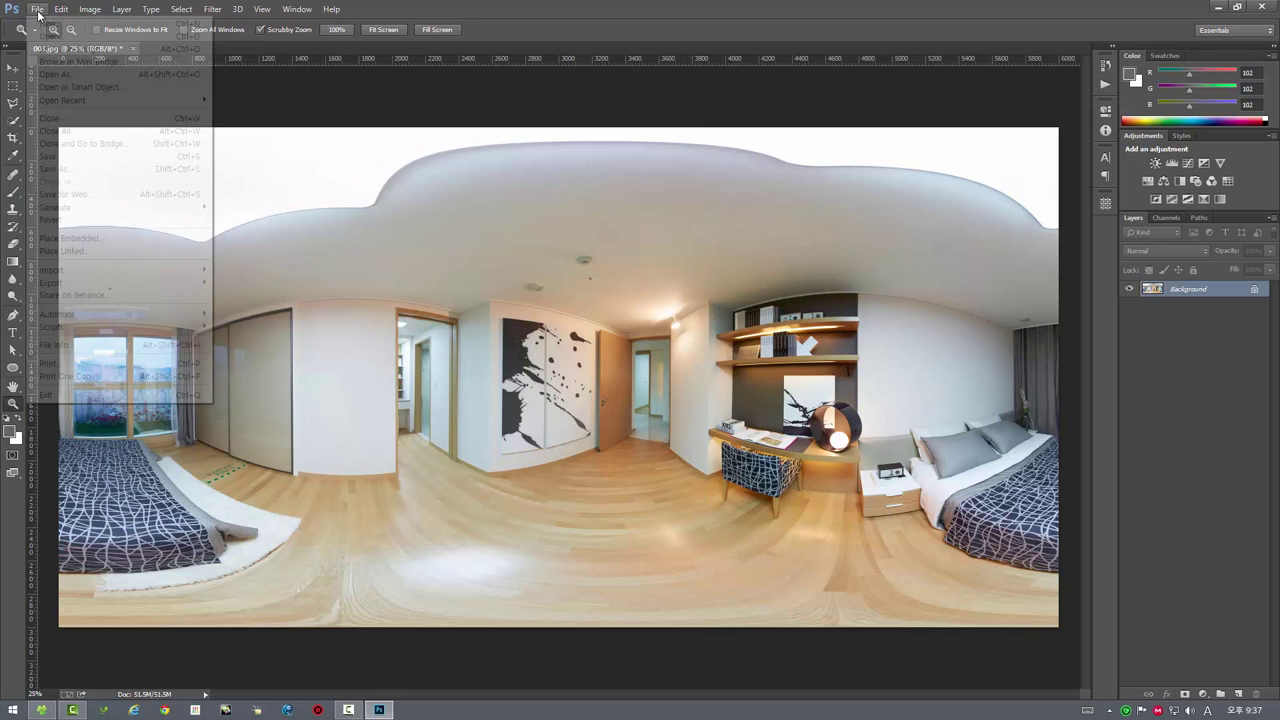
{"action": "left_click", "coordinate": [86, 156]}
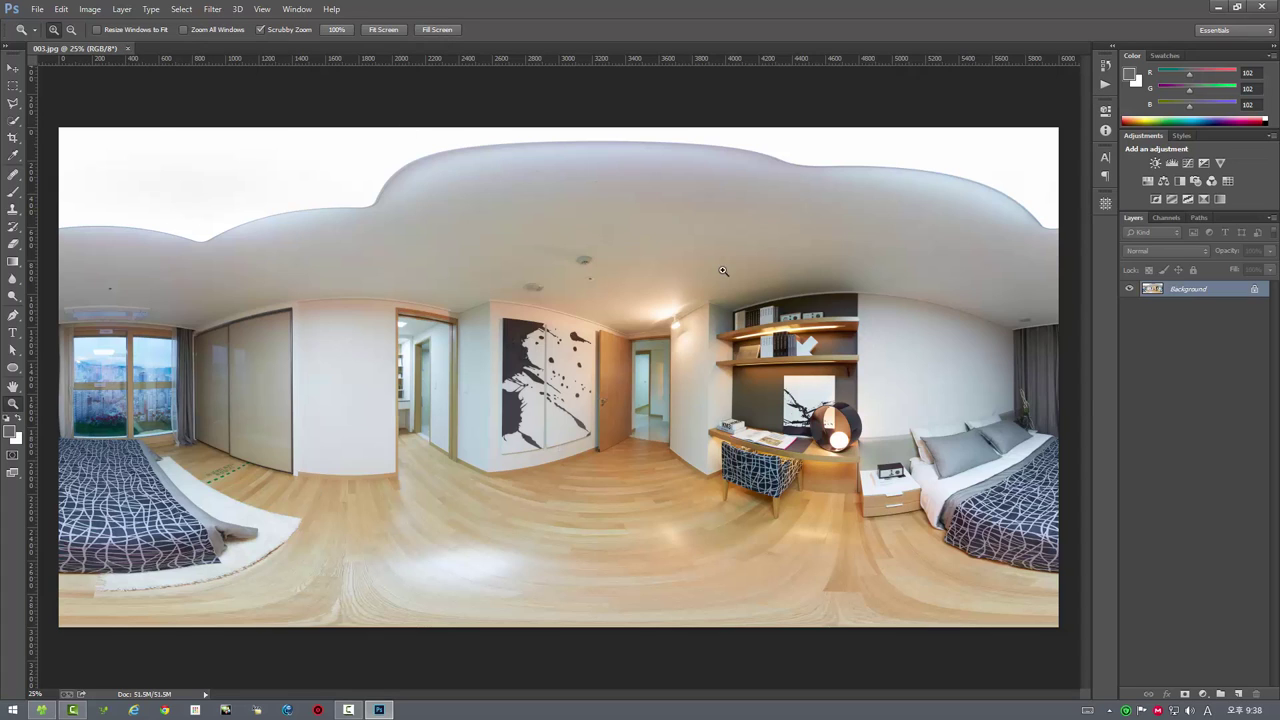
{"action": "left_click", "coordinate": [126, 48]}
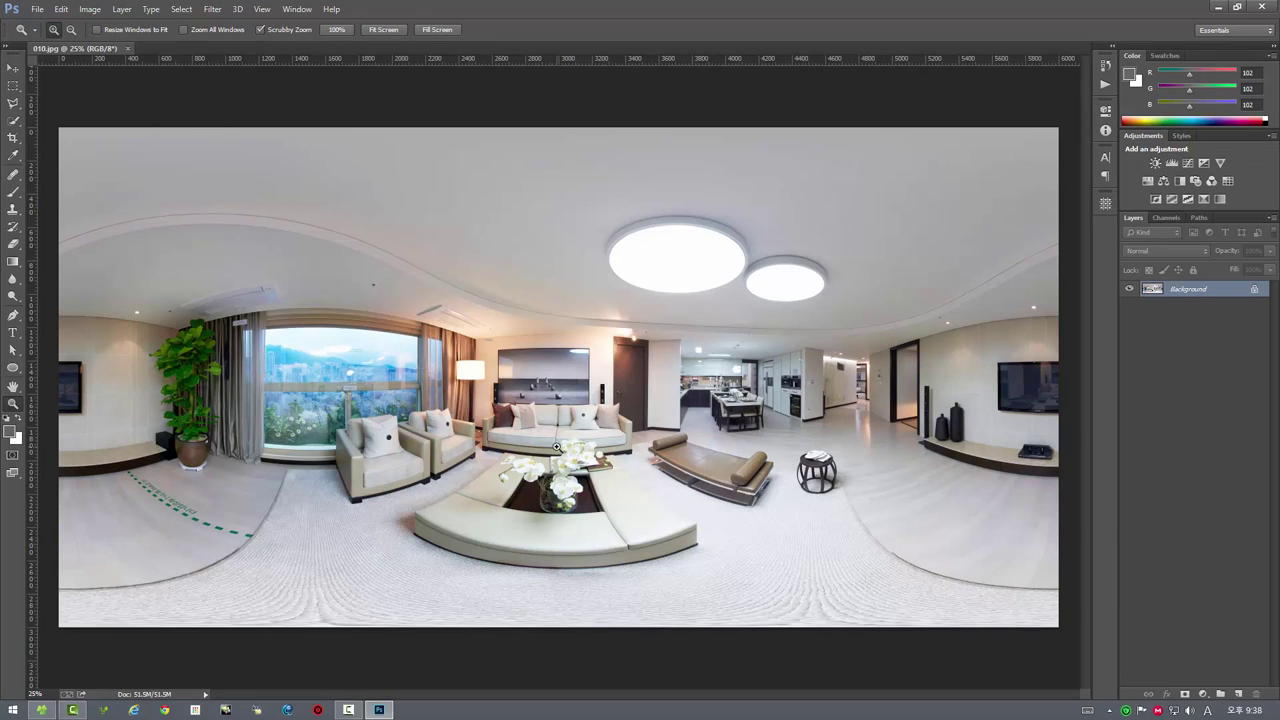
{"action": "left_click", "coordinate": [37, 9]}
{"action": "mouse_move", "coordinate": [52, 327]}
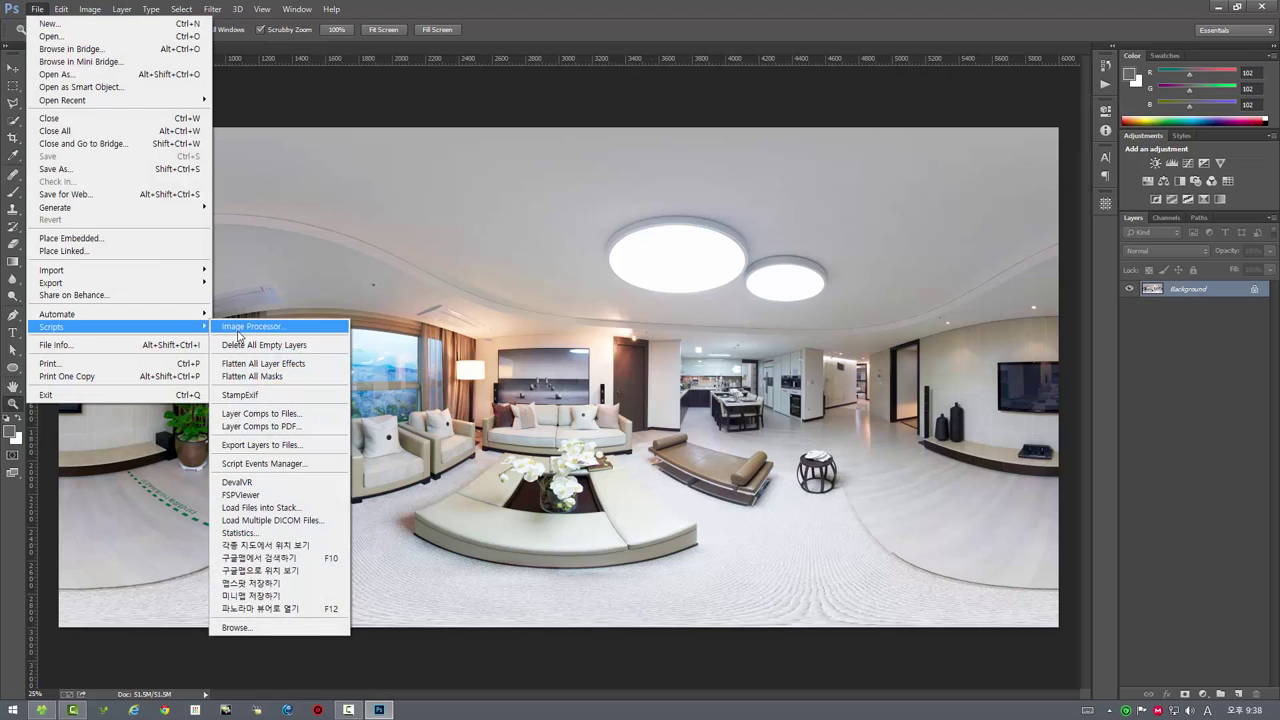
{"action": "left_click", "coordinate": [260, 608]}
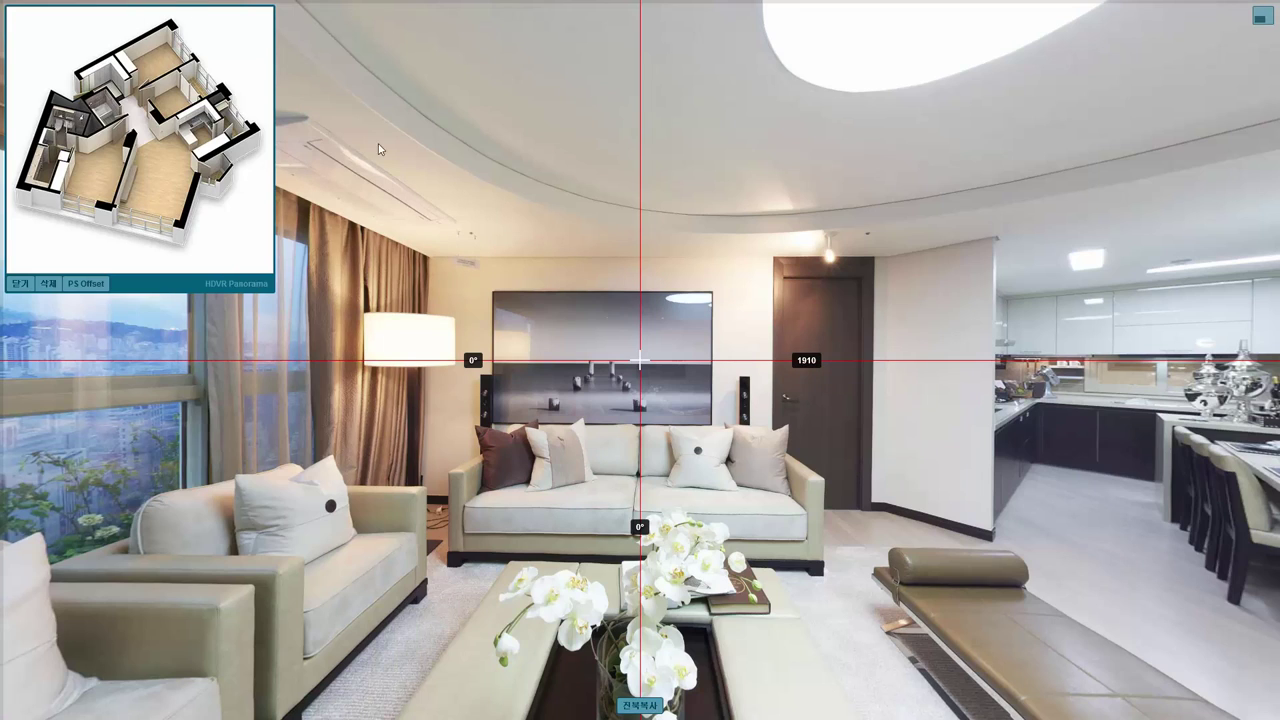
{"action": "left_click", "coordinate": [1262, 16]}
{"action": "left_click", "coordinate": [733, 148]}
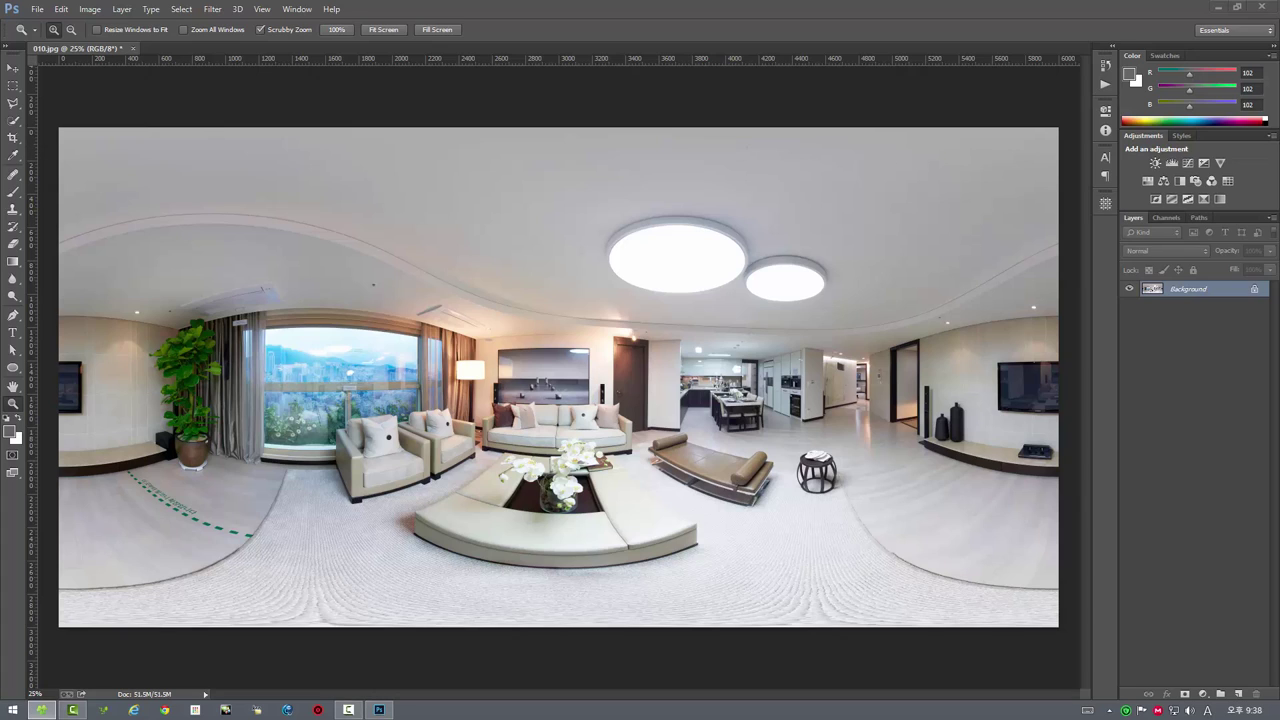
- Open map02.psd at 100% and save it as the minimap with the 미니맵 저장하기 script
{"action": "left_click_drag", "start_coordinate": [400, 28], "coordinate": [402, 43]}
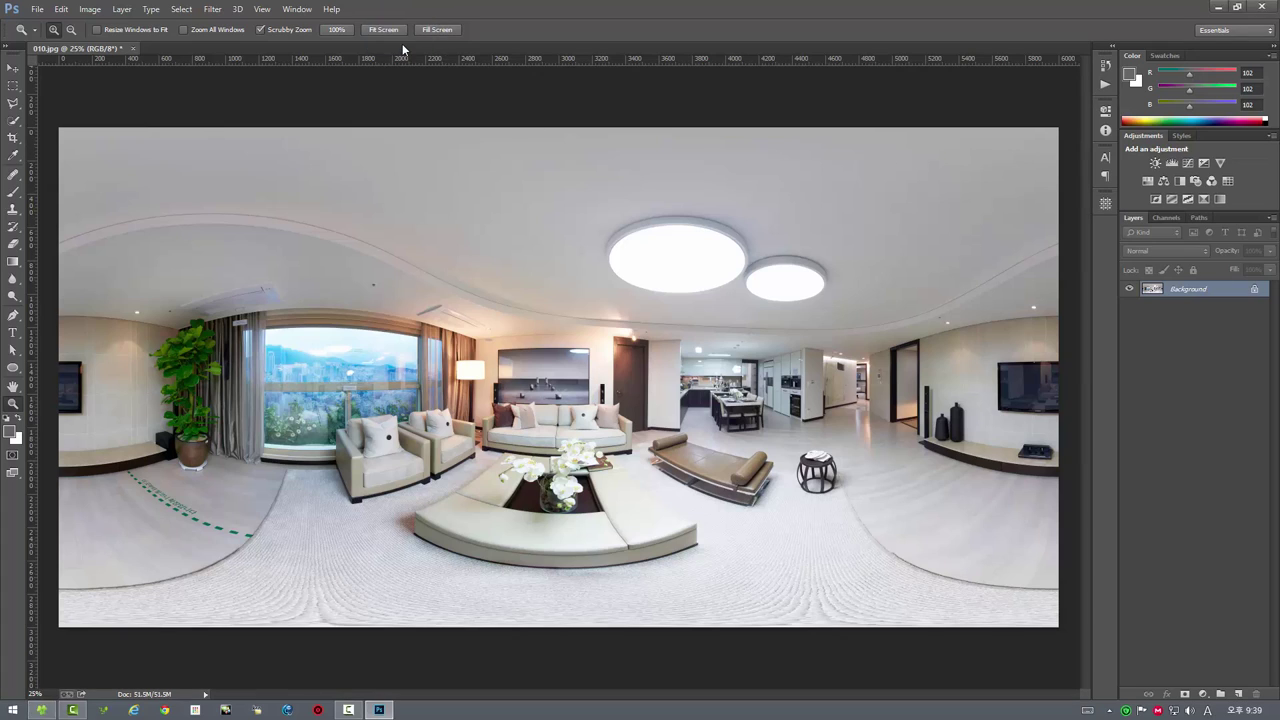
{"action": "double_click", "coordinate": [13, 405]}
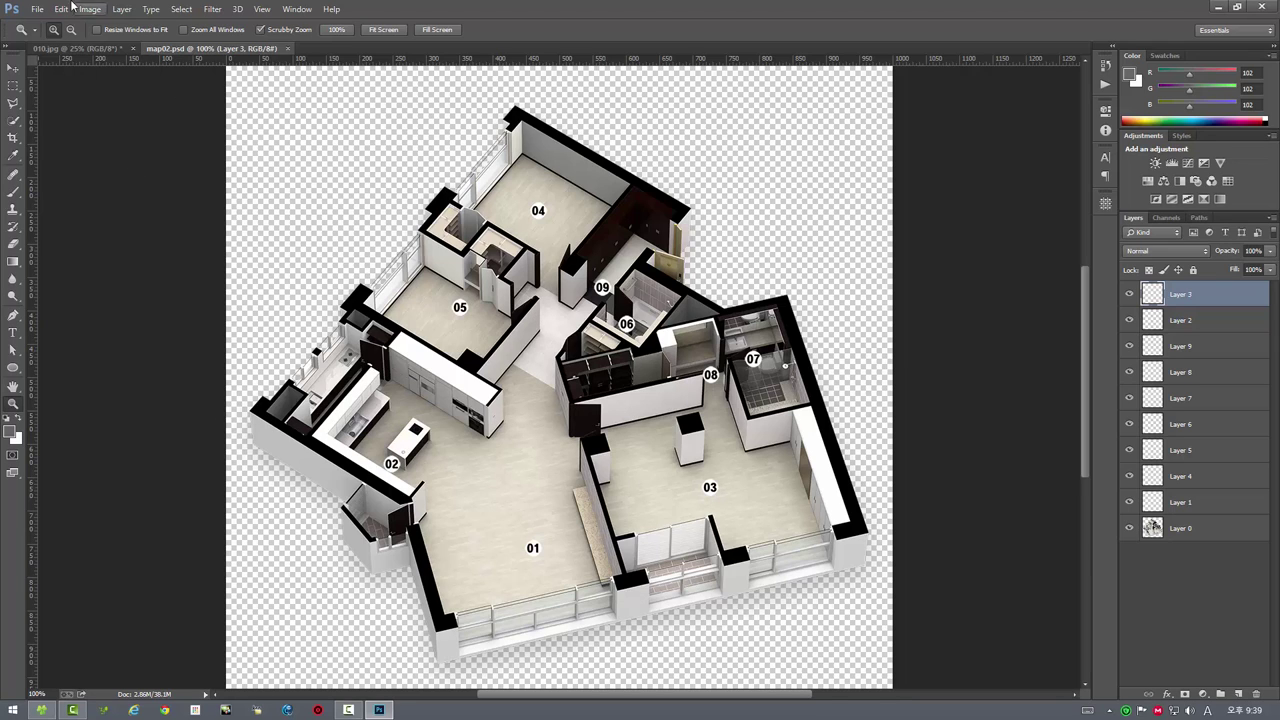
{"action": "left_click", "coordinate": [37, 9]}
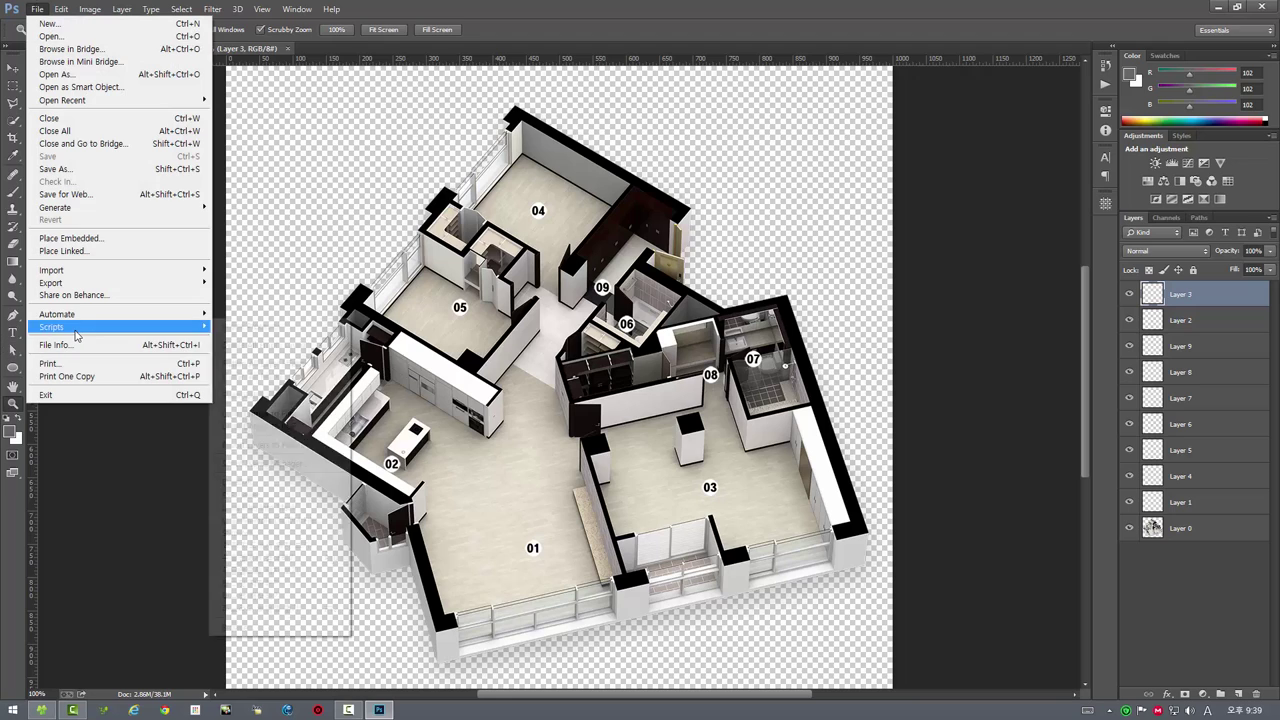
{"action": "mouse_move", "coordinate": [51, 326]}
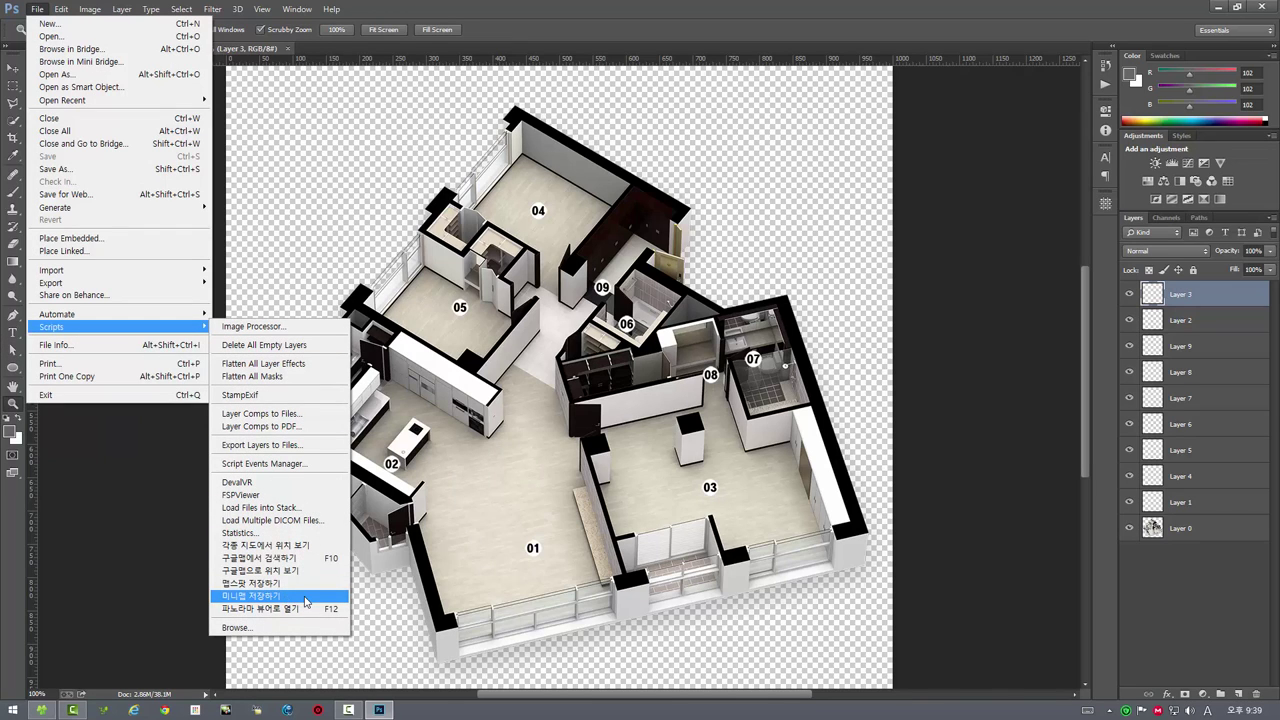
{"action": "left_click", "coordinate": [306, 597]}
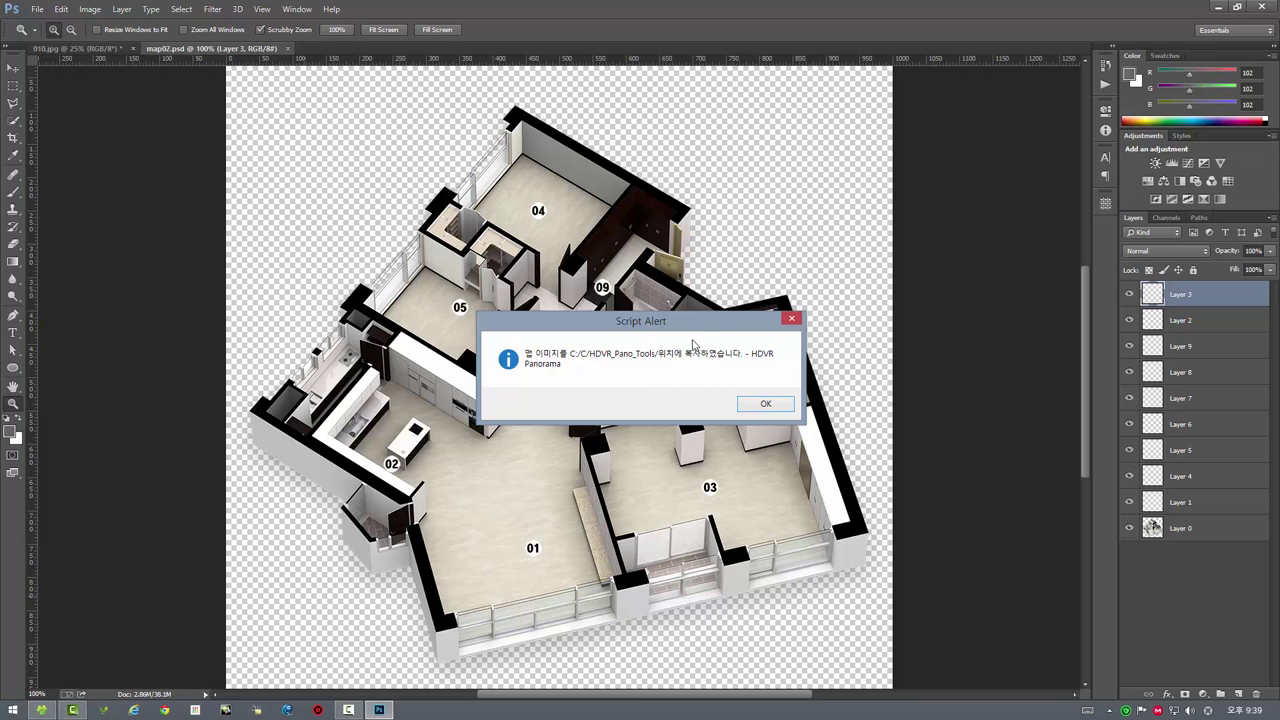
{"action": "left_click_drag", "start_coordinate": [724, 324], "coordinate": [706, 302]}
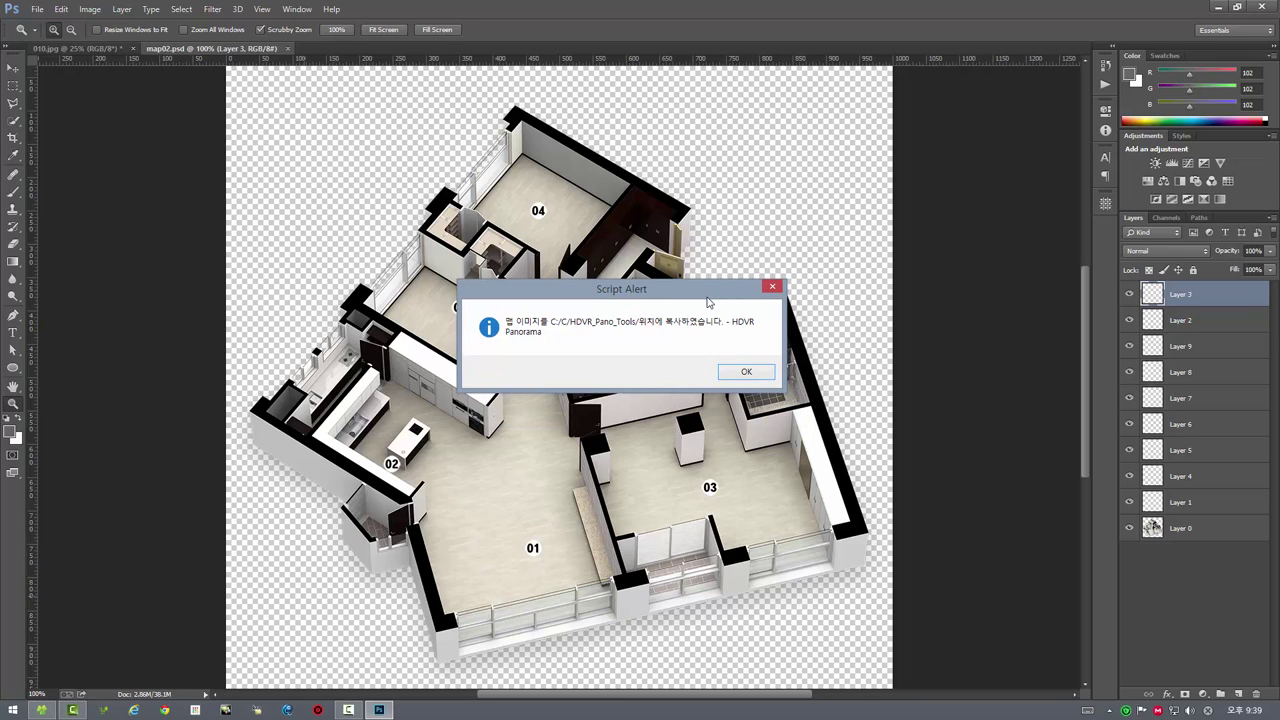
{"action": "left_click", "coordinate": [745, 372]}
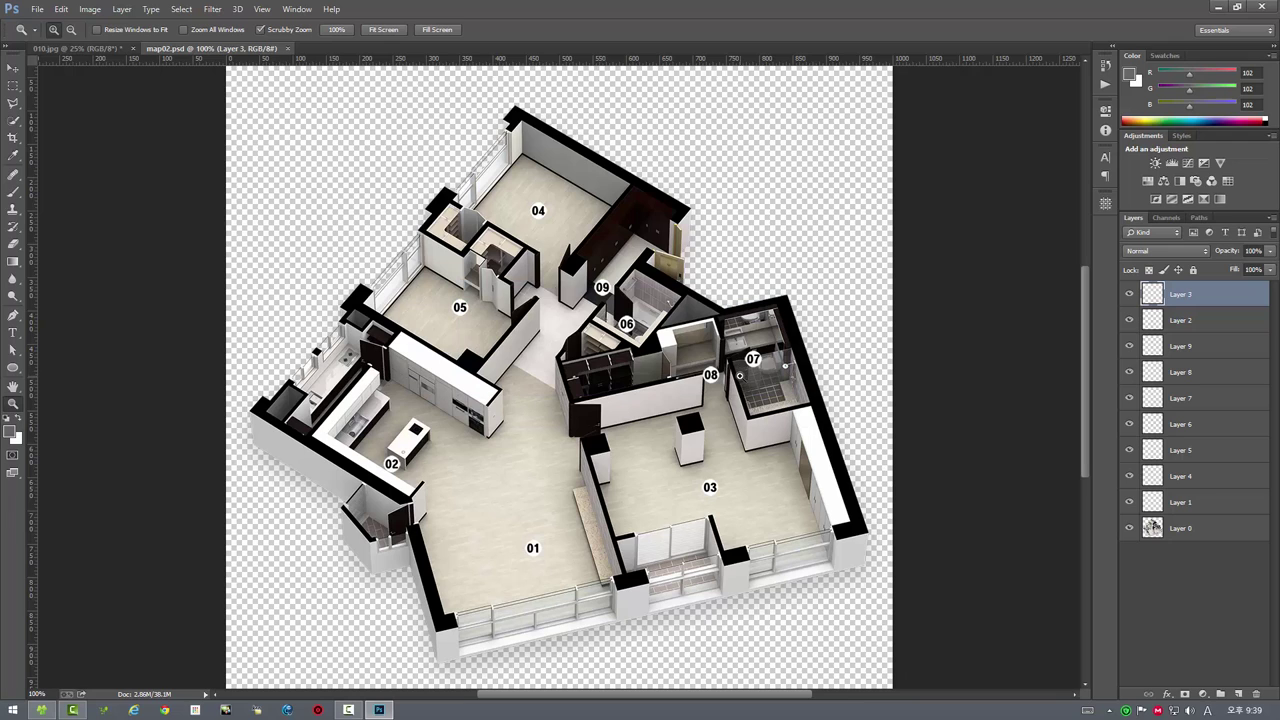
- Open 010.jpg in HDVR Panorama and pan the minimap to rooms 01, 03 and 08
{"action": "left_click", "coordinate": [78, 48]}
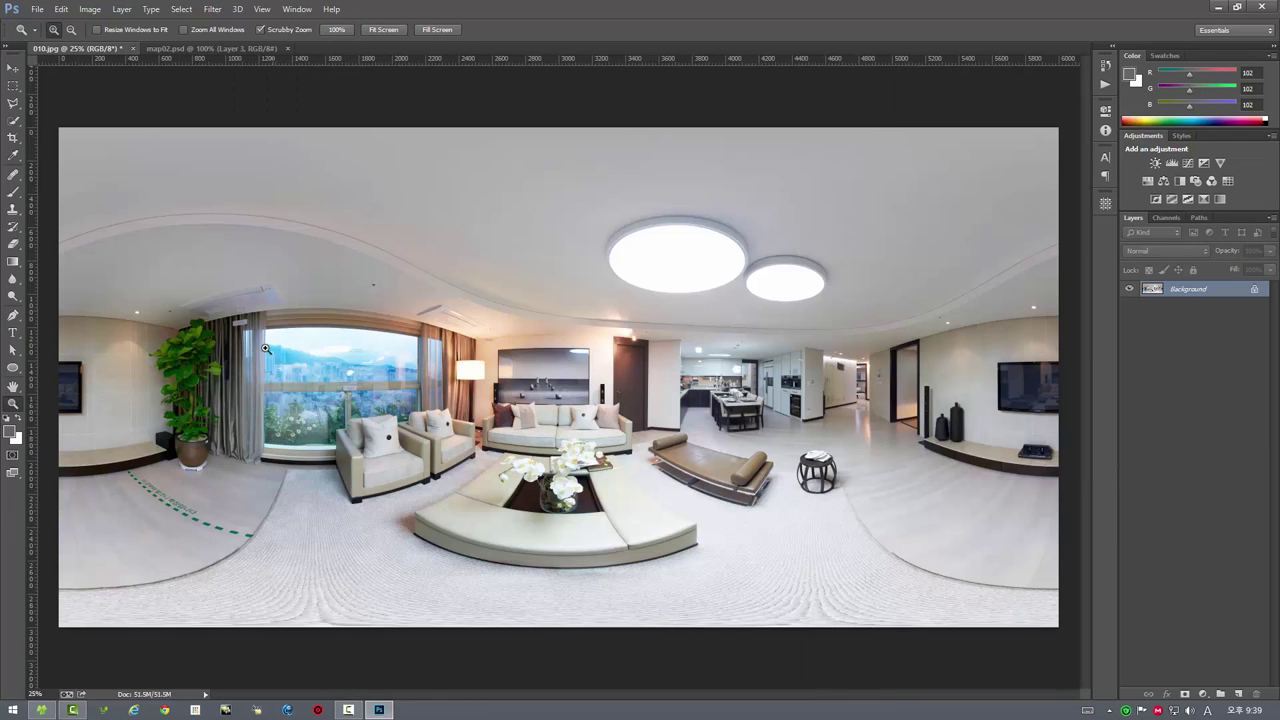
{"action": "left_click", "coordinate": [37, 9]}
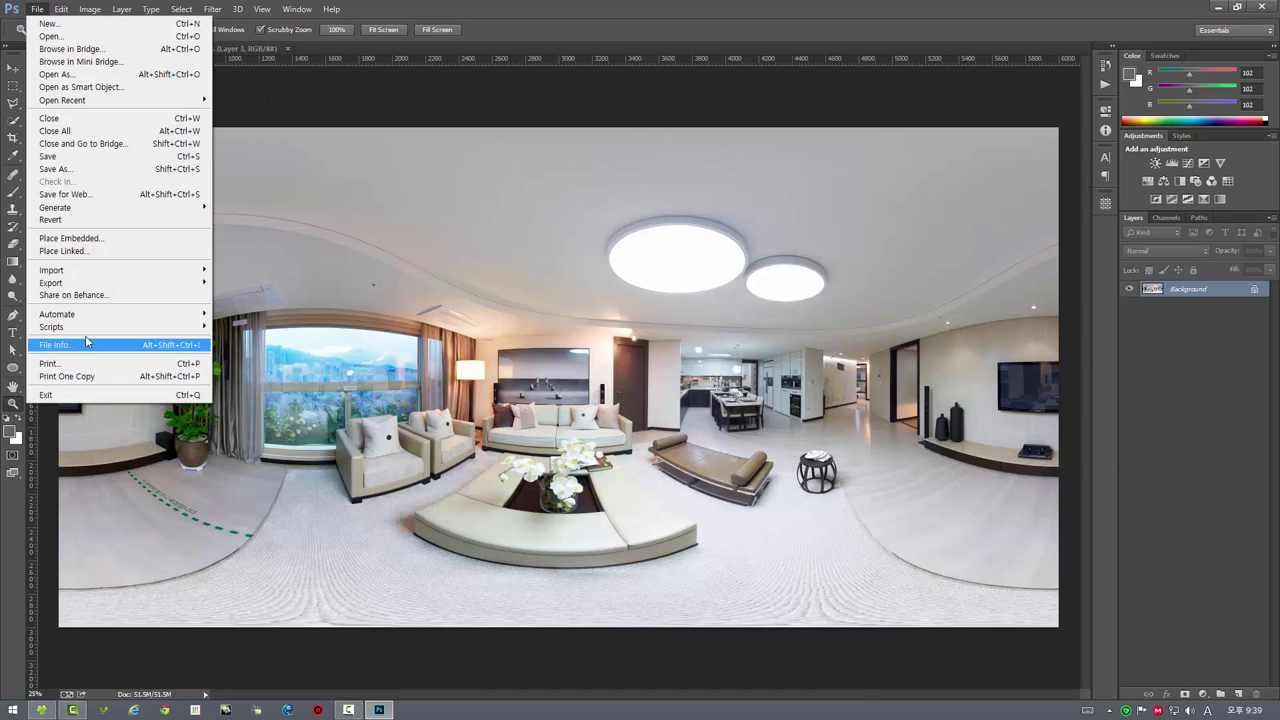
{"action": "mouse_move", "coordinate": [52, 326]}
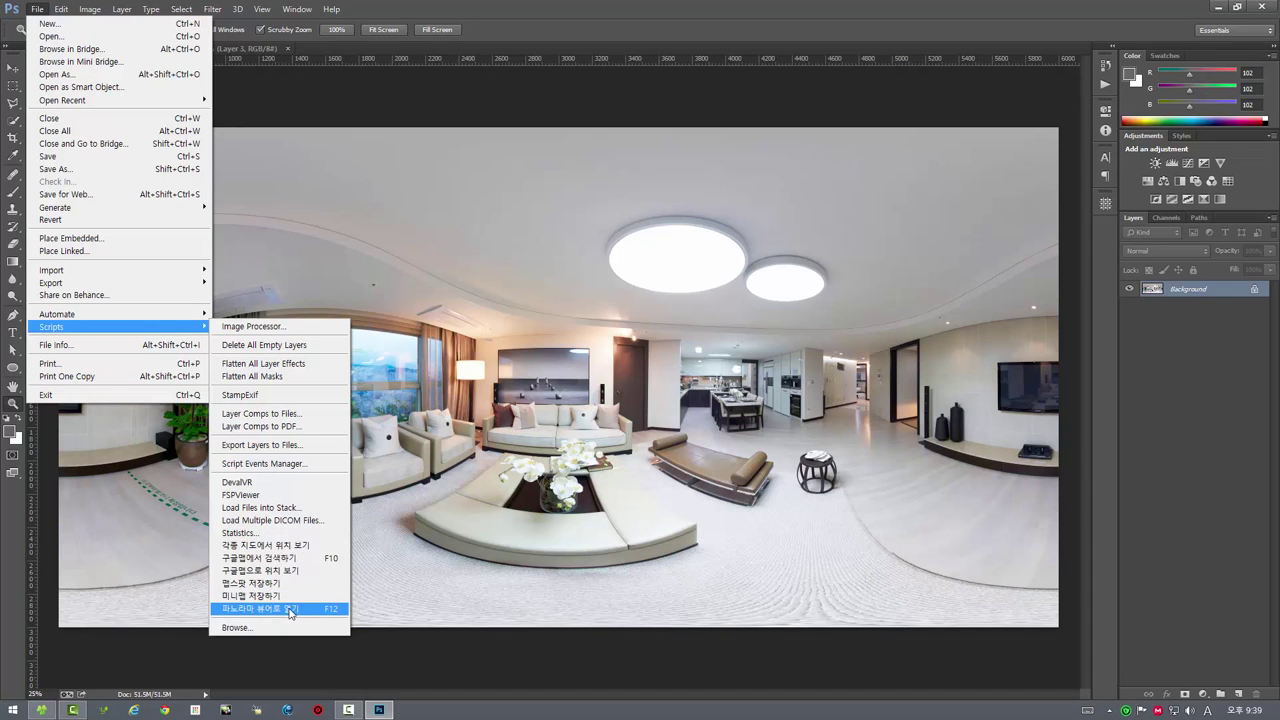
{"action": "left_click", "coordinate": [305, 609]}
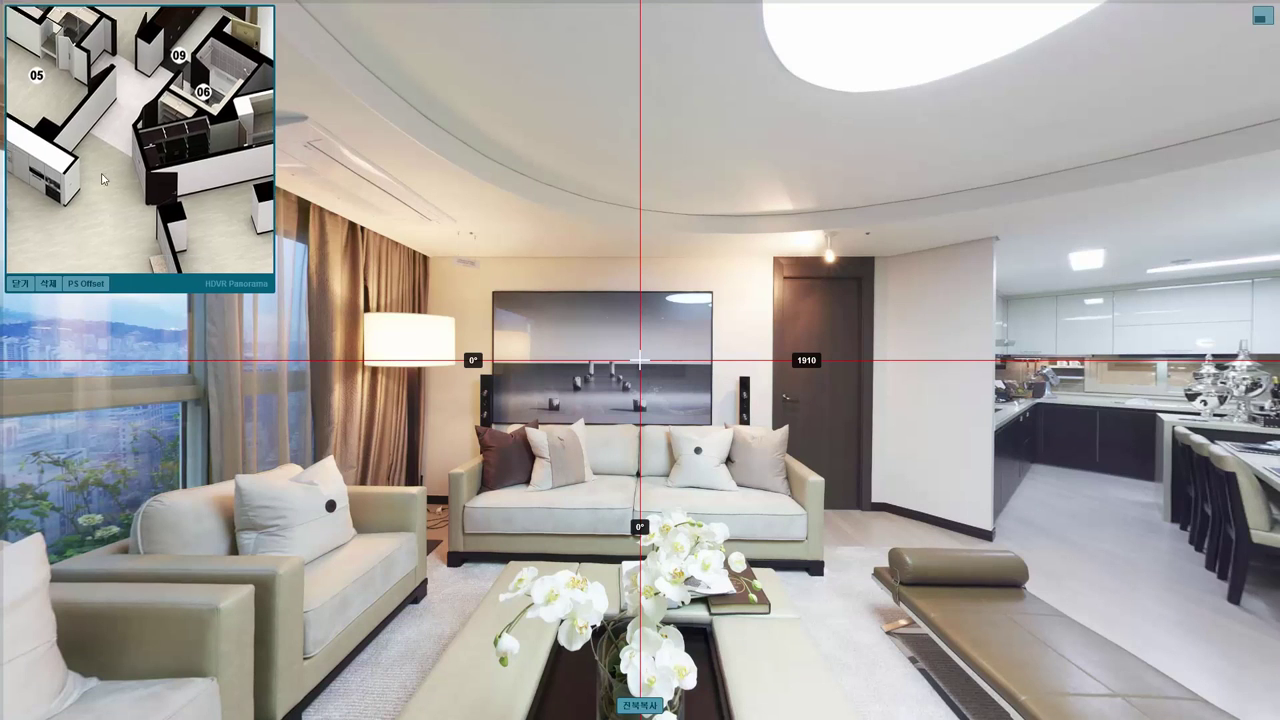
{"action": "left_click_drag", "start_coordinate": [139, 136], "coordinate": [128, 180]}
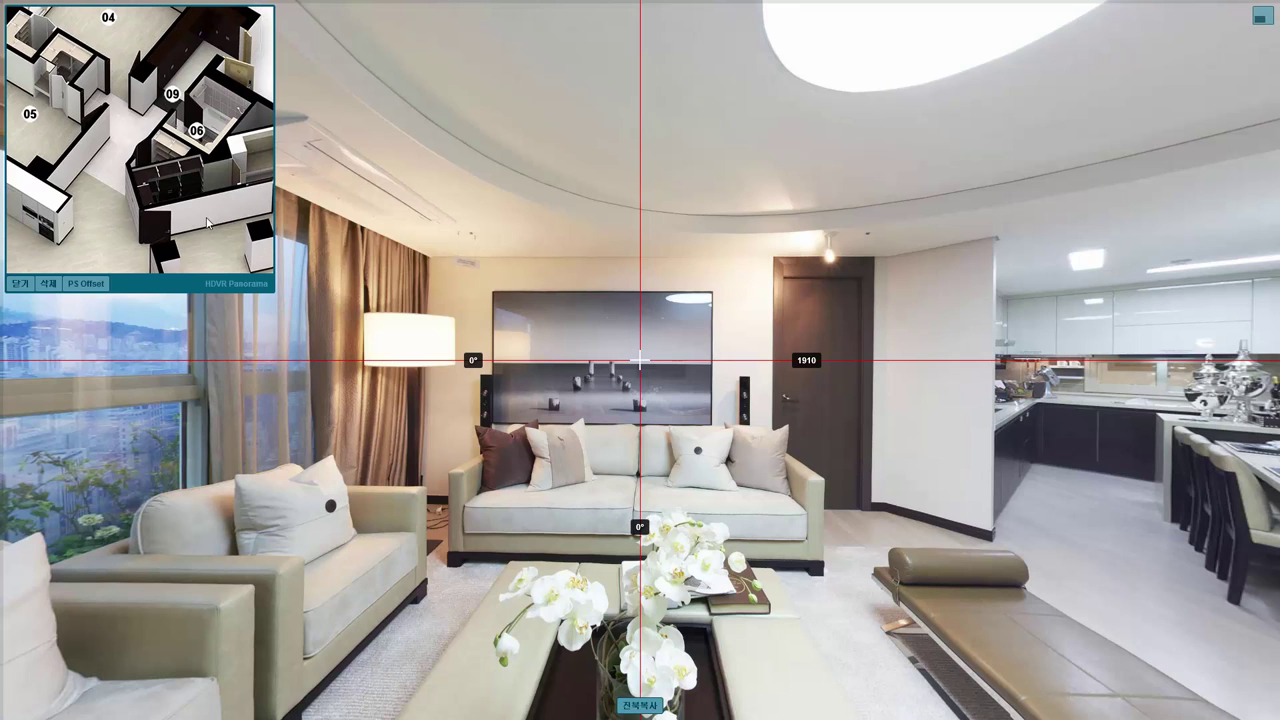
{"action": "mouse_move", "coordinate": [207, 222]}
{"action": "left_mouse_down"}
{"action": "mouse_move", "coordinate": [124, 160]}
{"action": "mouse_move", "coordinate": [138, 177]}
{"action": "left_mouse_up"}
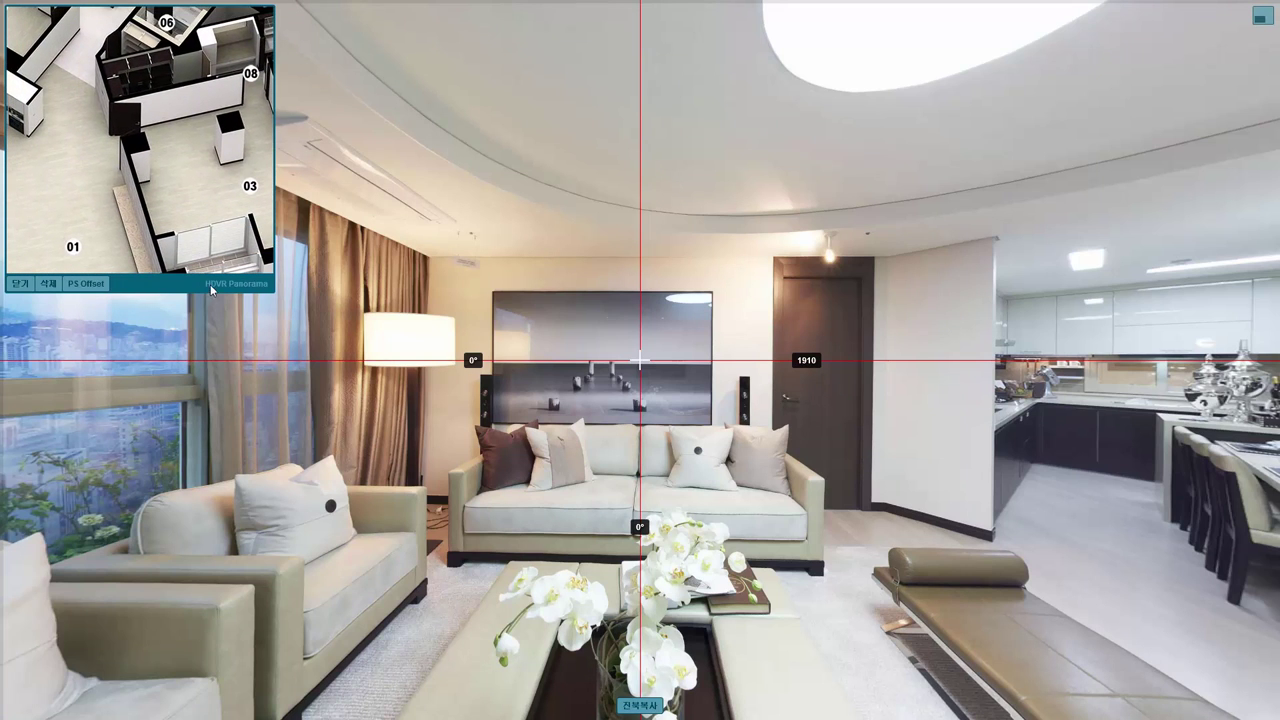
- Zoom the minimap, set it to 1:1 scale, and center room 01
{"action": "scroll", "coordinate": [195, 287], "scroll_direction": "down", "scroll_amount": 3}
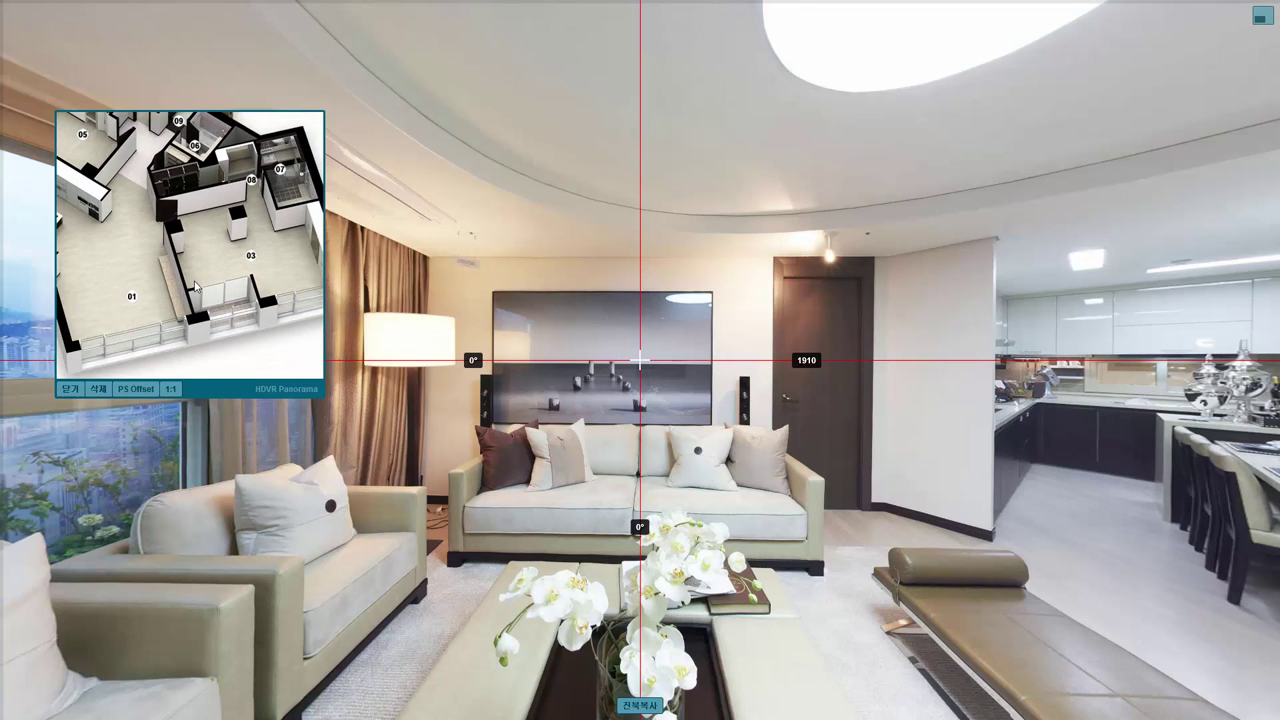
{"action": "scroll", "coordinate": [195, 287], "scroll_direction": "down", "scroll_amount": 2}
{"action": "scroll", "coordinate": [241, 312], "scroll_direction": "down", "scroll_amount": 1}
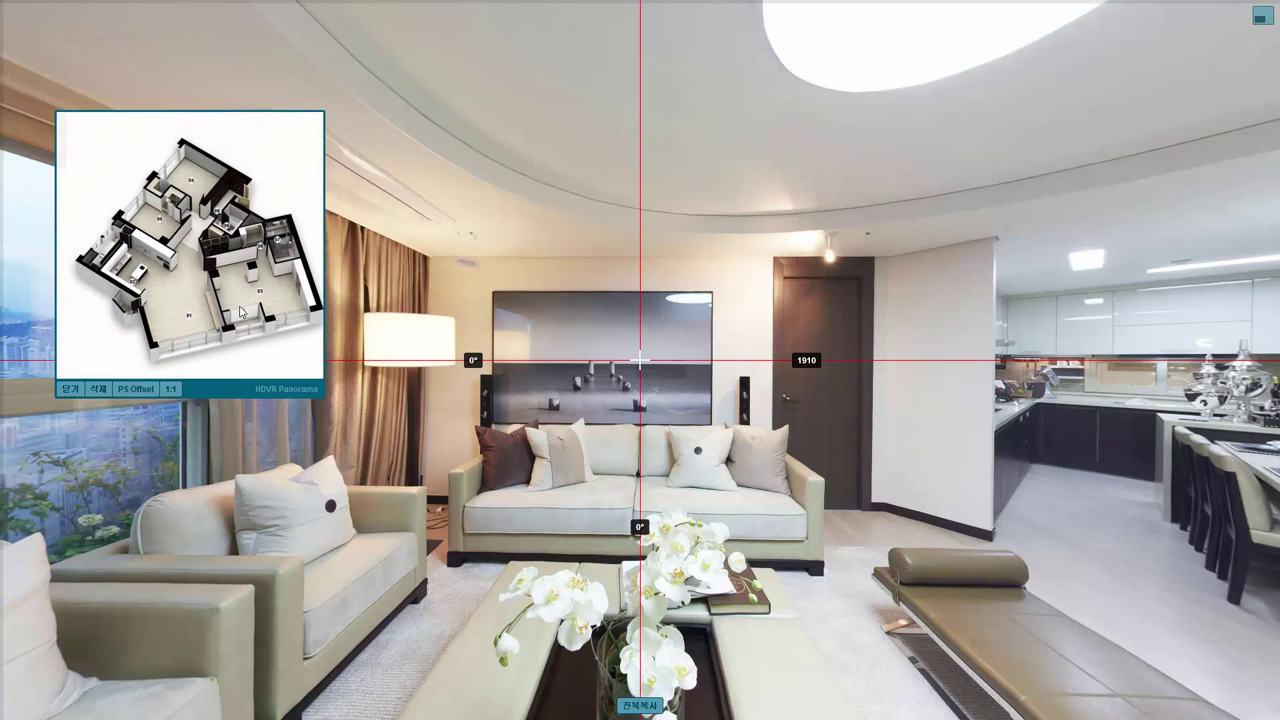
{"action": "scroll", "coordinate": [241, 312], "scroll_direction": "down", "scroll_amount": 1}
{"action": "scroll", "coordinate": [208, 276], "scroll_direction": "up", "scroll_amount": 1}
{"action": "scroll", "coordinate": [208, 276], "scroll_direction": "up", "scroll_amount": 2}
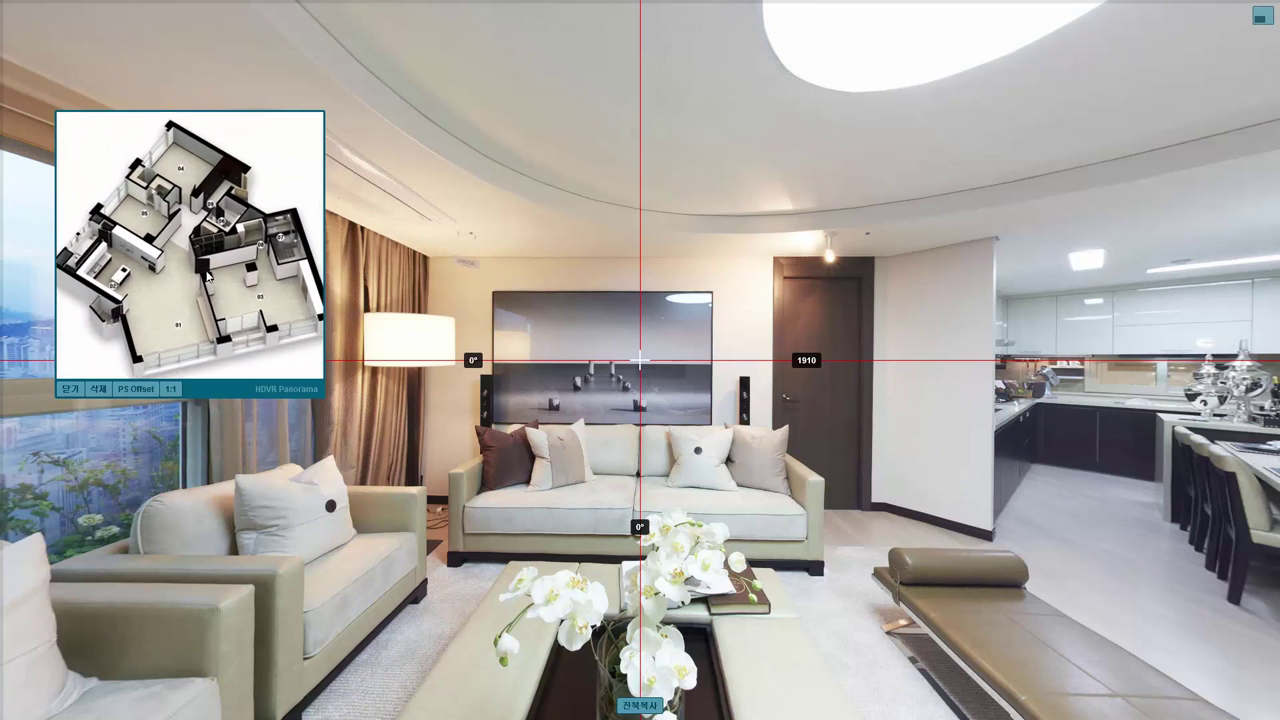
{"action": "left_click", "coordinate": [171, 389]}
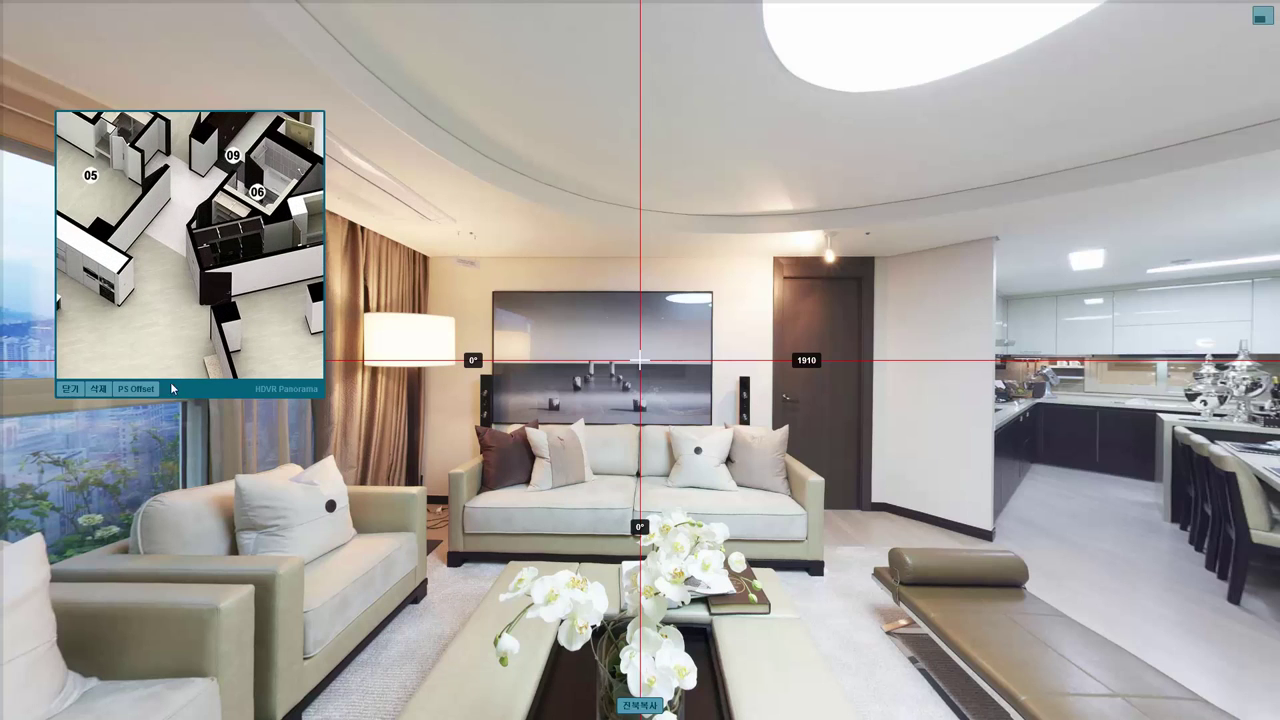
{"action": "scroll", "coordinate": [200, 275], "scroll_direction": "up", "scroll_amount": 1}
{"action": "left_click_drag", "start_coordinate": [200, 270], "coordinate": [182, 230]}
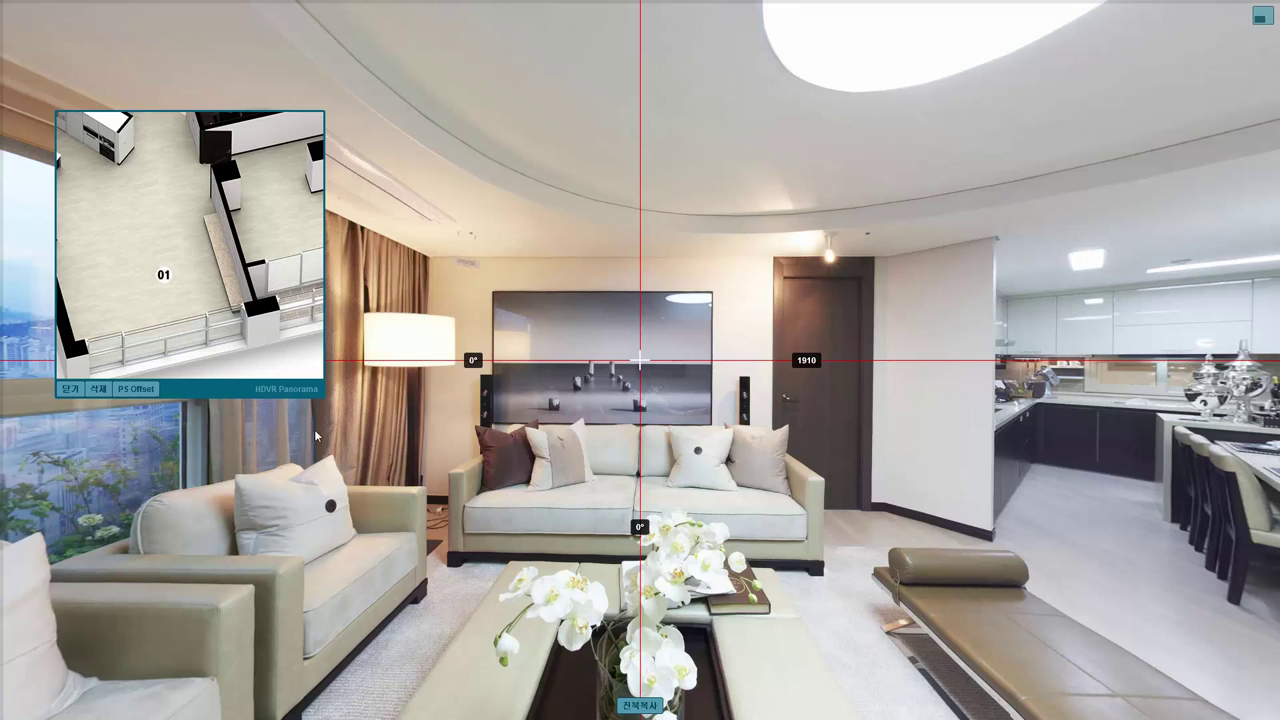
{"action": "left_click_drag", "start_coordinate": [226, 266], "coordinate": [198, 243]}
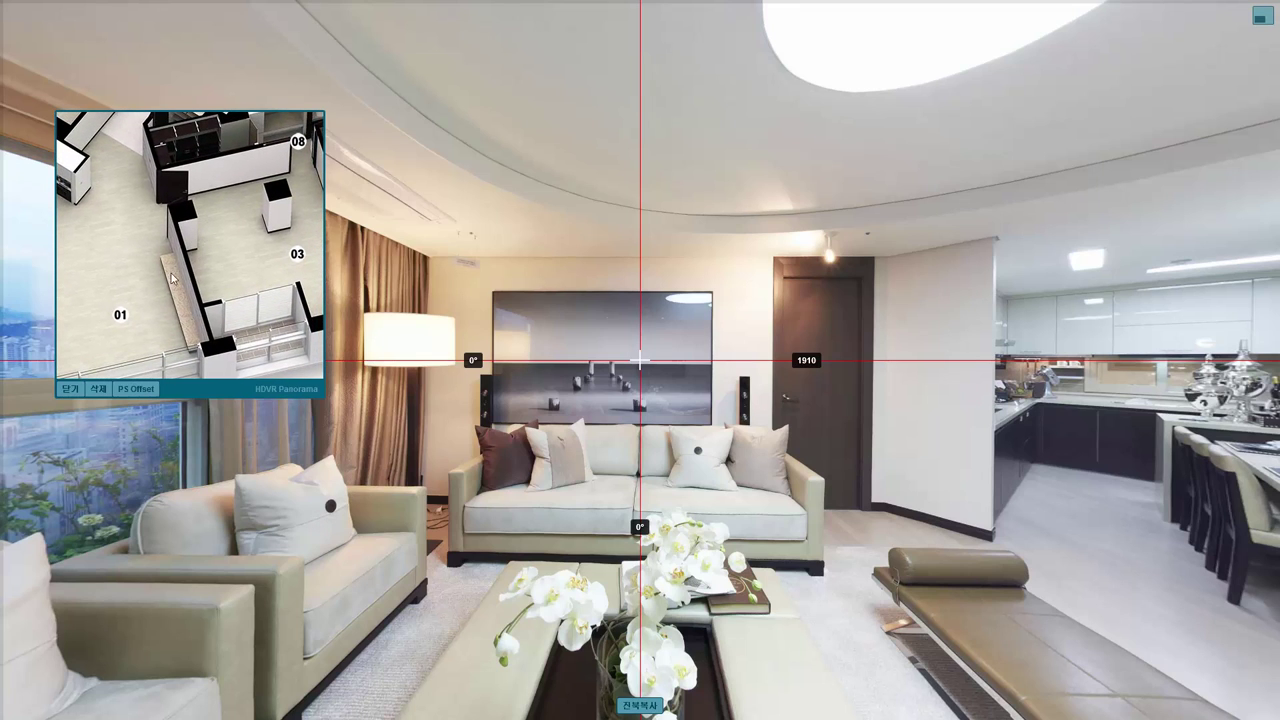
{"action": "scroll", "coordinate": [250, 258], "scroll_direction": "up", "scroll_amount": 1}
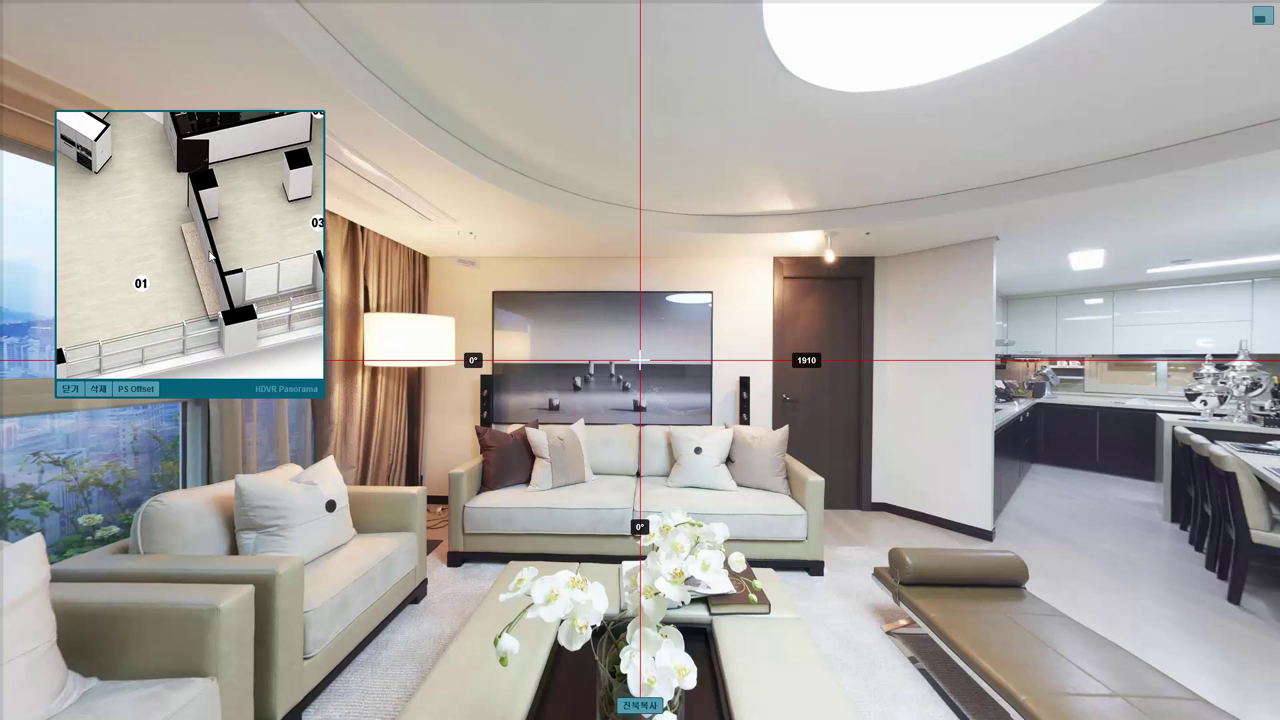
{"action": "left_click_drag", "start_coordinate": [210, 256], "coordinate": [185, 274]}
{"action": "left_click_drag", "start_coordinate": [177, 218], "coordinate": [195, 204]}
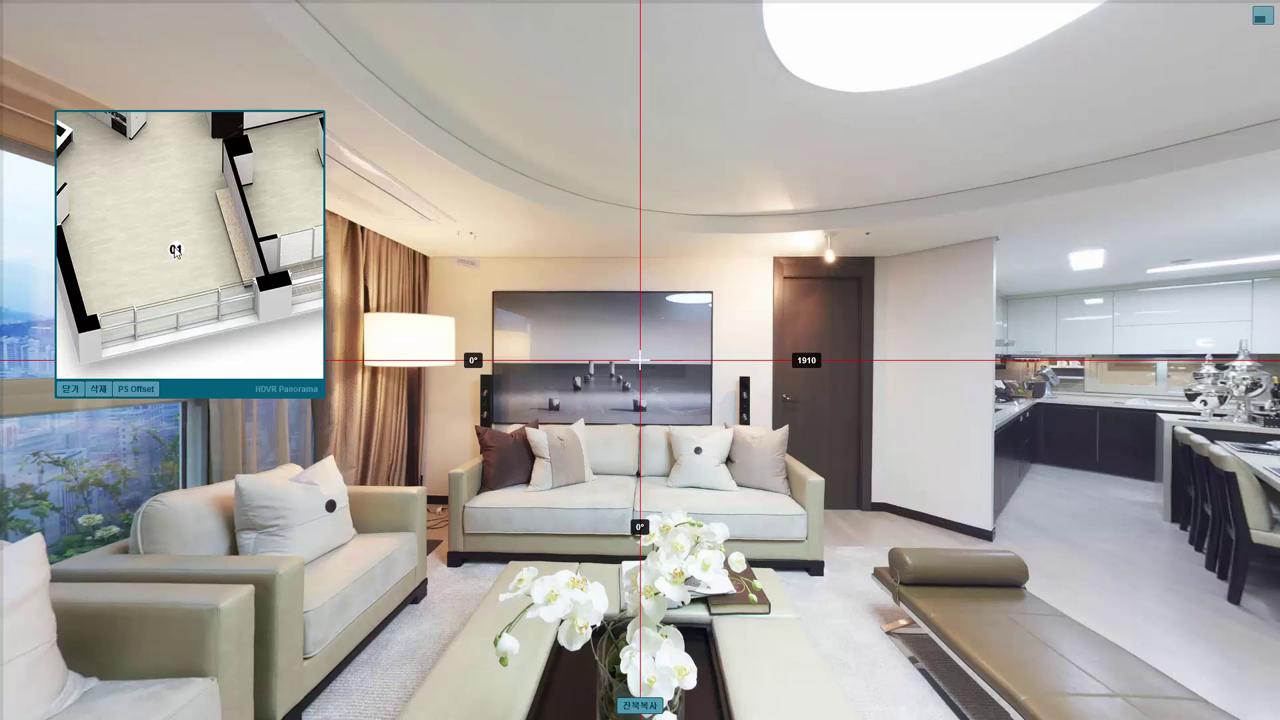
- Place the view cone just left of marker 01 on the floor plan, then exit fullscreen
{"action": "left_click", "coordinate": [176, 251]}
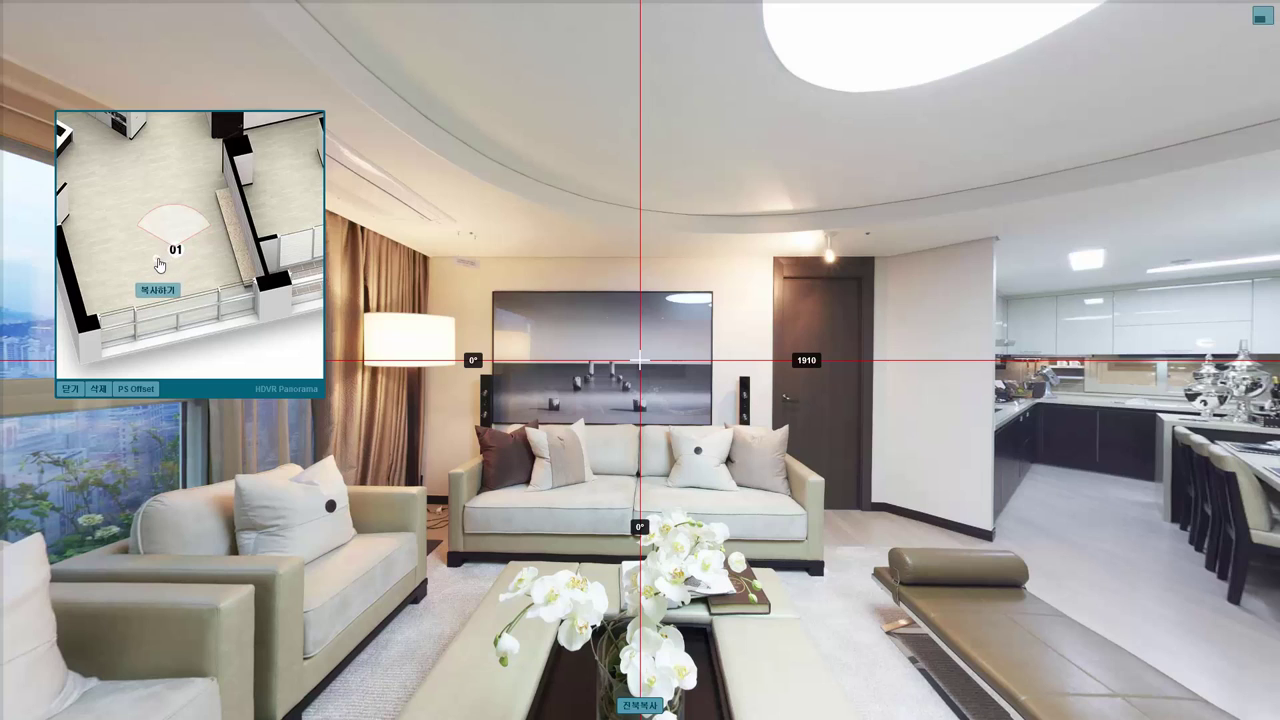
{"action": "left_click_drag", "start_coordinate": [176, 251], "coordinate": [155, 258]}
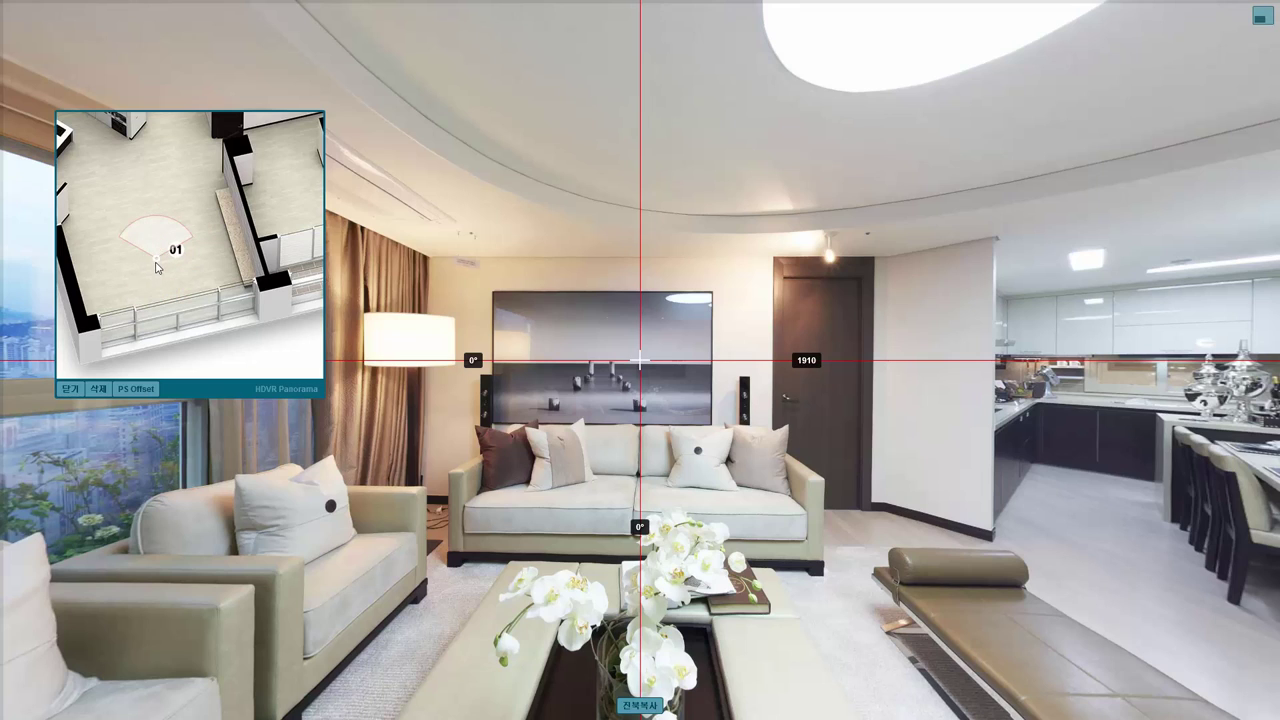
{"action": "left_click_drag", "start_coordinate": [155, 262], "coordinate": [197, 208]}
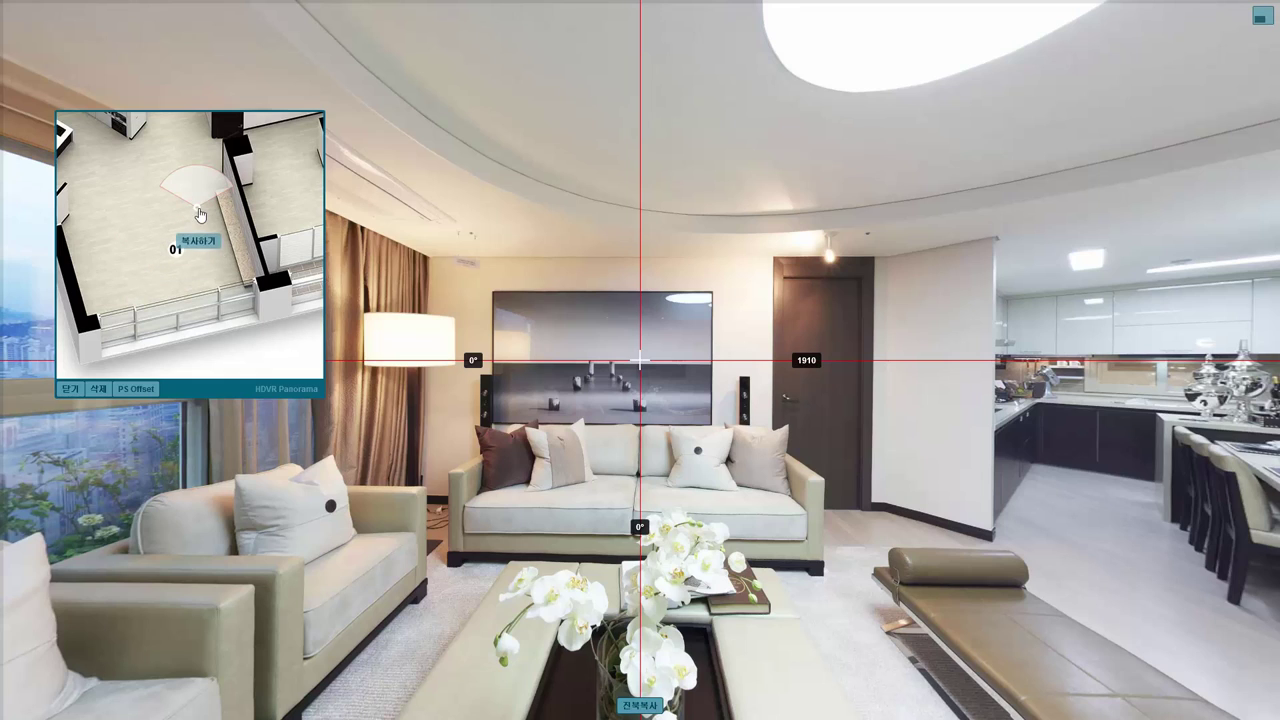
{"action": "left_click", "coordinate": [176, 256]}
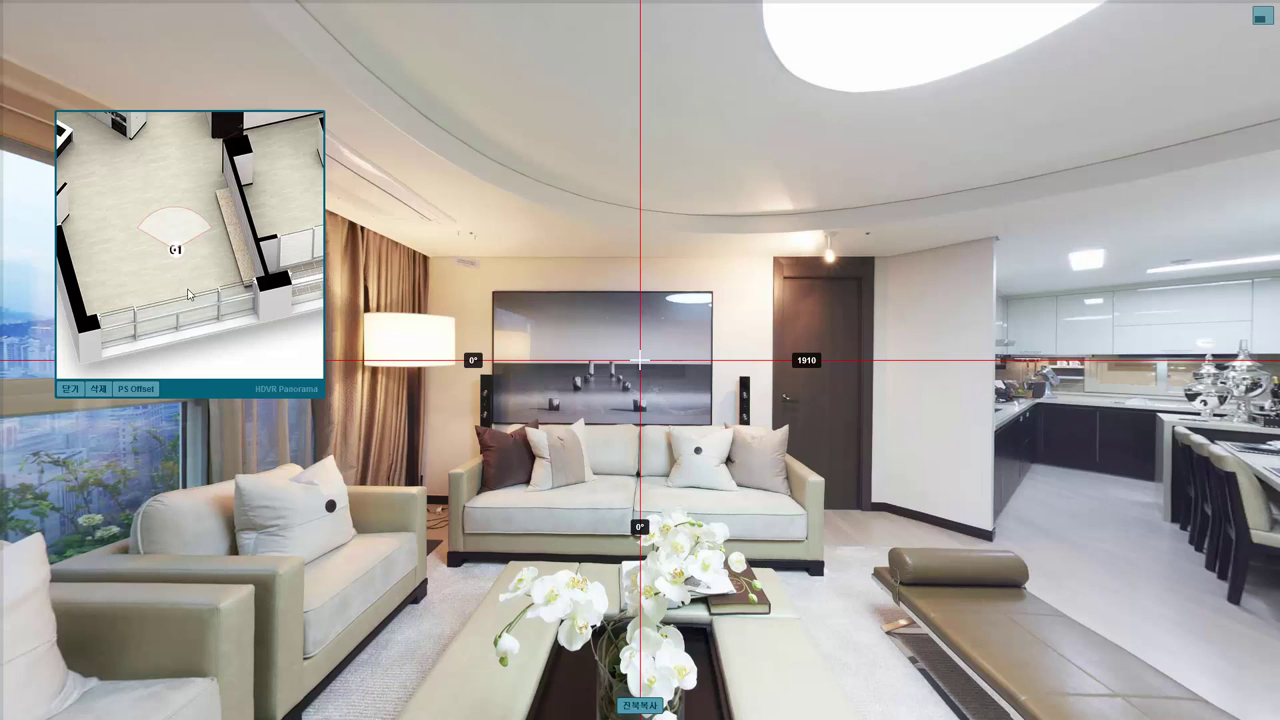
{"action": "left_click", "coordinate": [144, 251]}
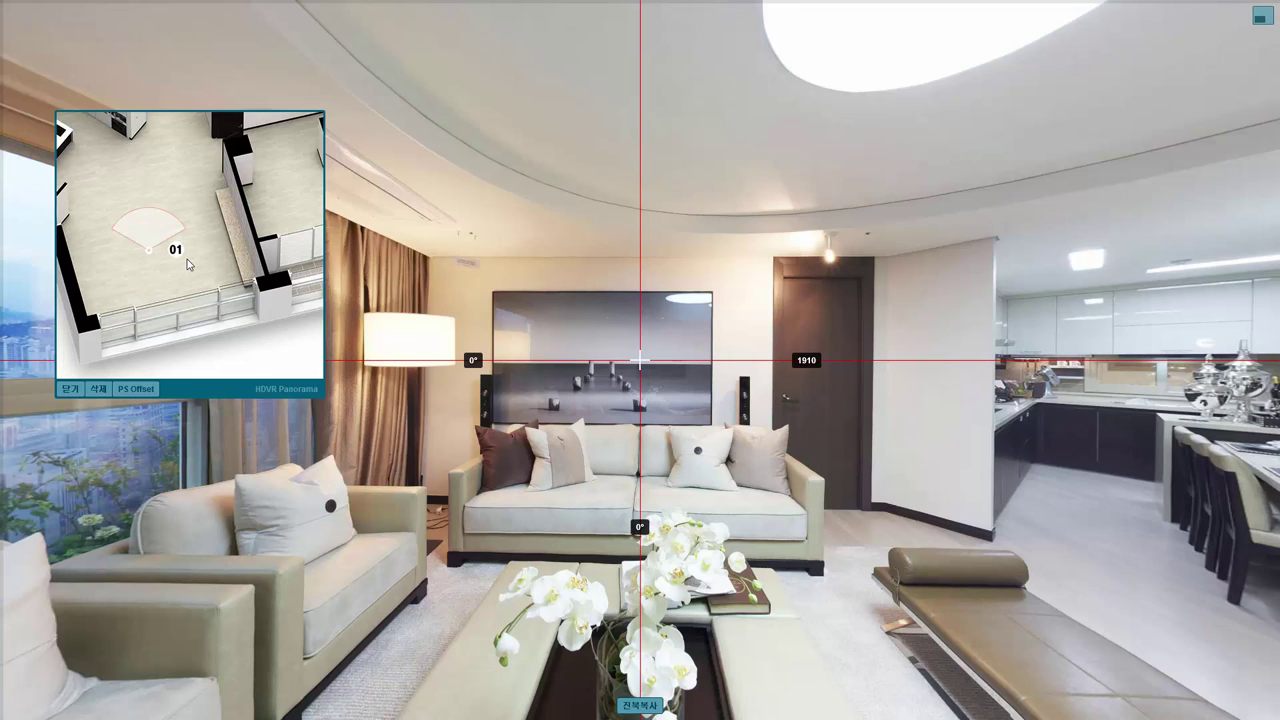
{"action": "left_click", "coordinate": [1261, 16]}
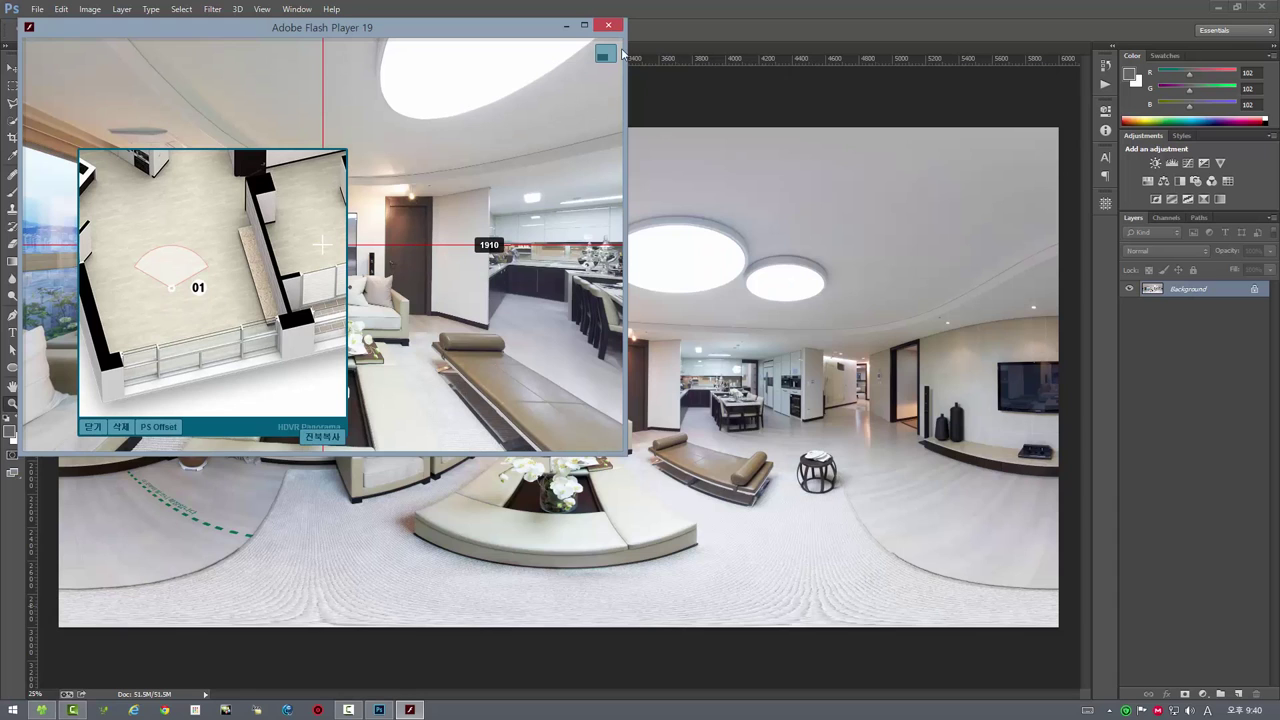
- Close the viewer, check the 01 marker by toggling its layer in map02.psd, and return to 010.jpg
{"action": "left_click", "coordinate": [608, 27]}
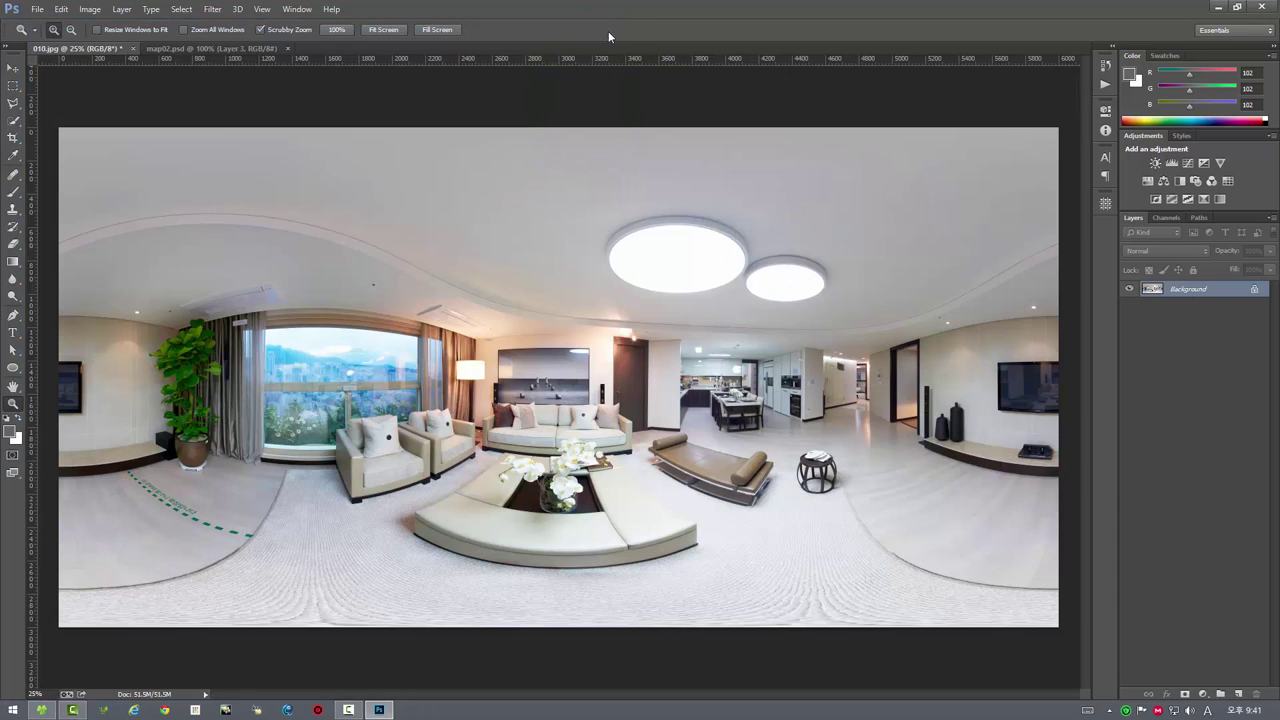
{"action": "left_click", "coordinate": [208, 52]}
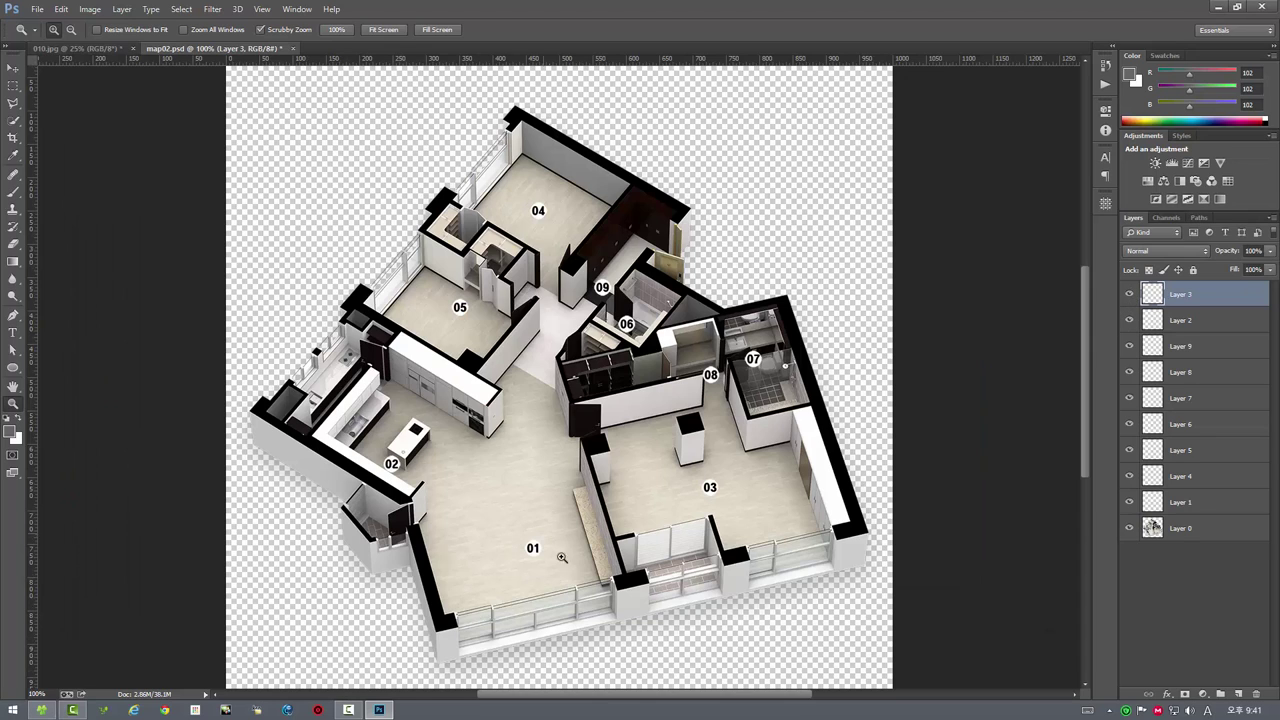
{"action": "left_click", "coordinate": [14, 66]}
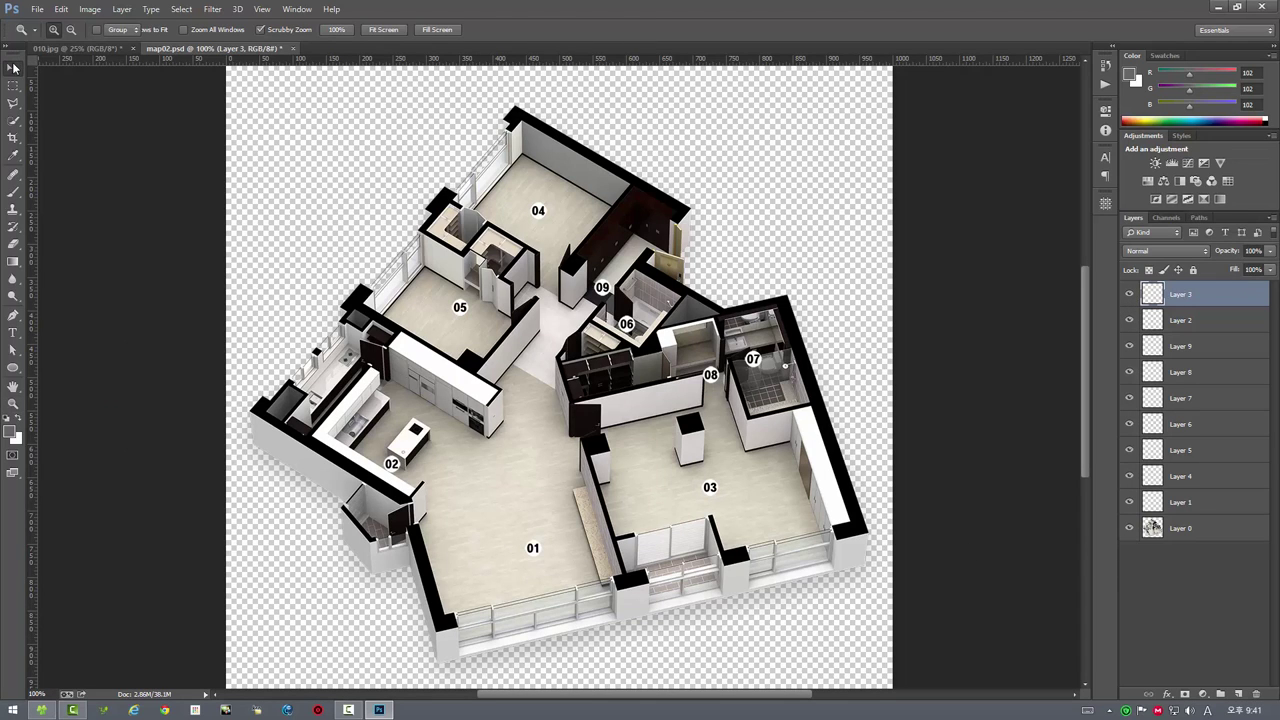
{"action": "left_click", "coordinate": [538, 553]}
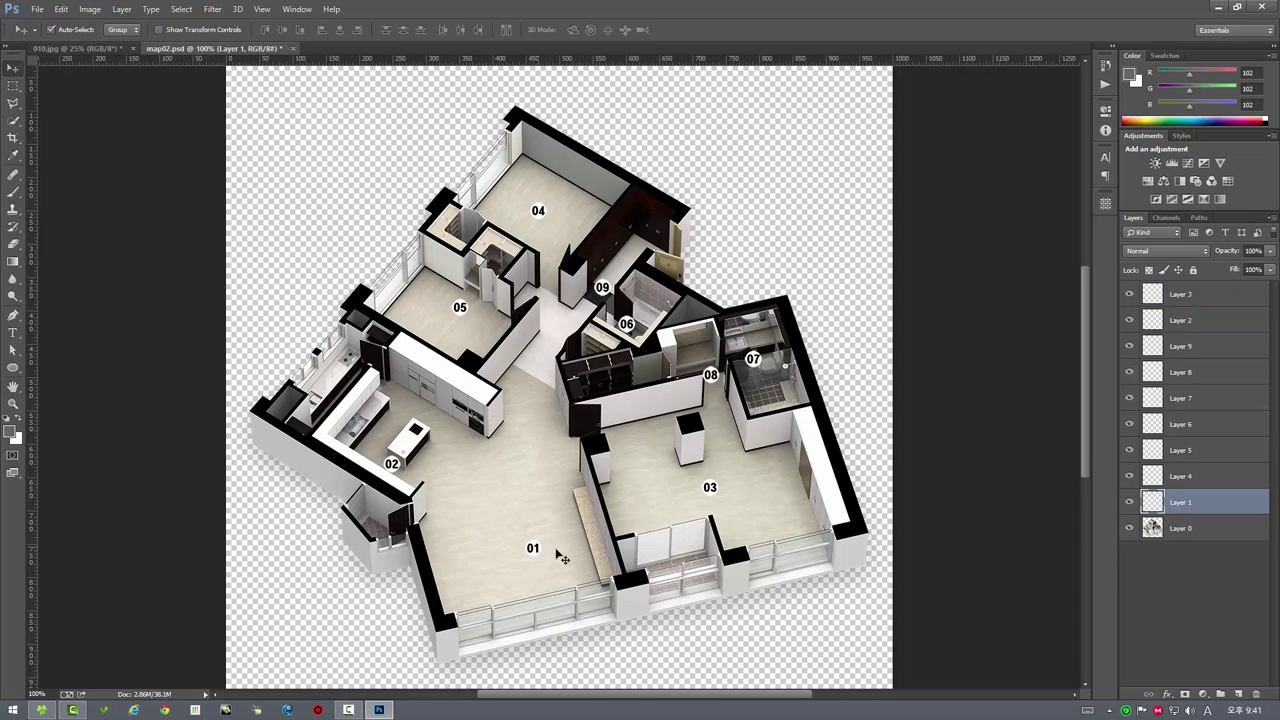
{"action": "left_click", "coordinate": [1129, 502]}
{"action": "left_click", "coordinate": [1130, 502]}
{"action": "left_click", "coordinate": [1130, 502]}
{"action": "left_click", "coordinate": [1130, 502]}
{"action": "left_click", "coordinate": [99, 49]}
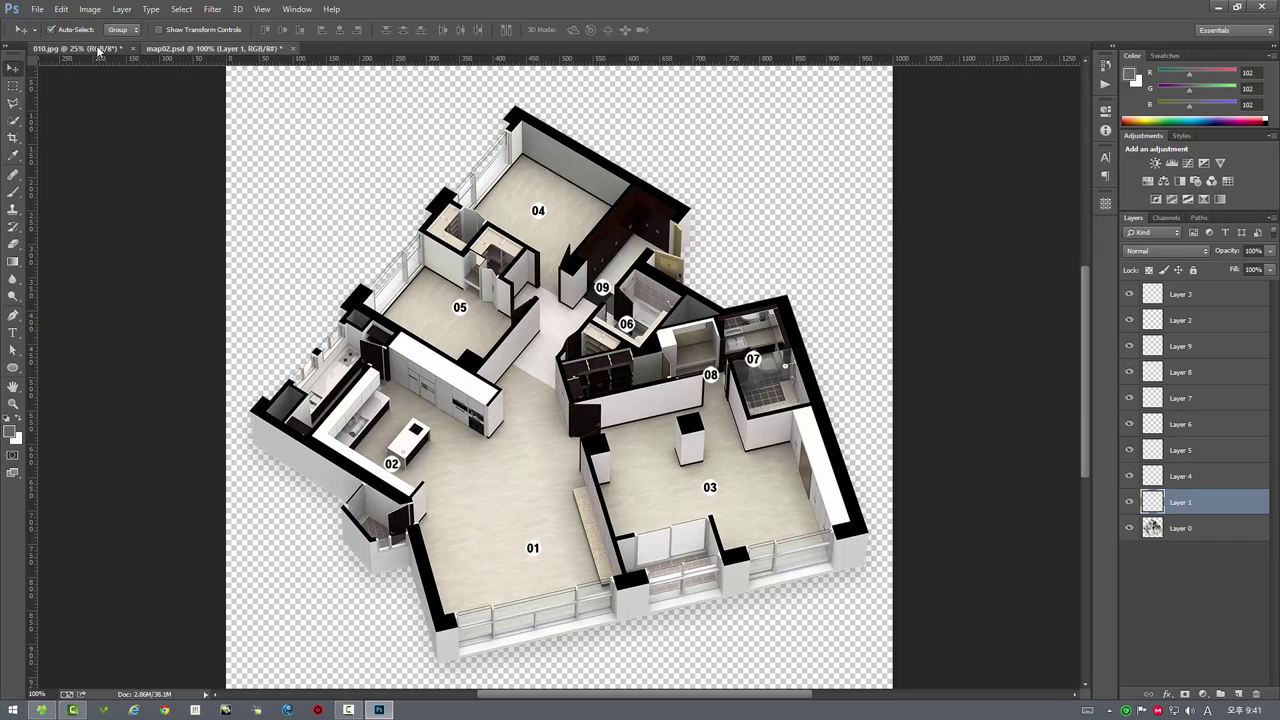
{"action": "left_click", "coordinate": [37, 9]}
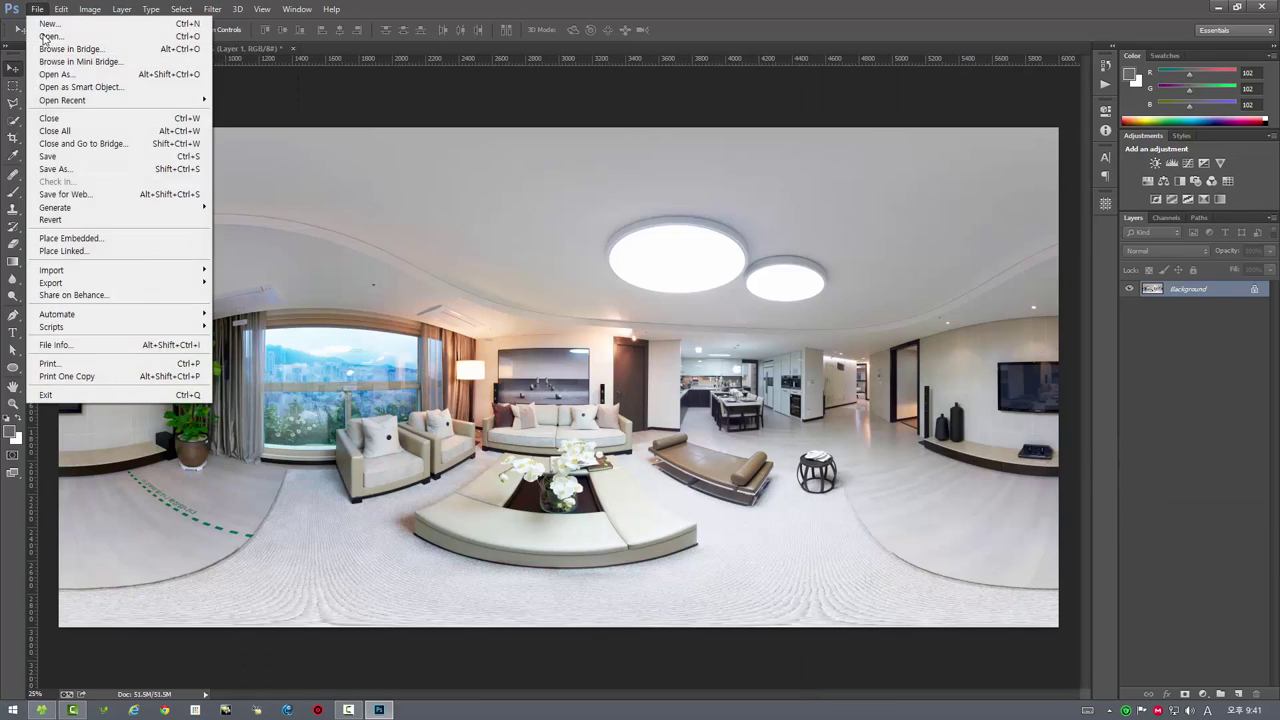
{"action": "mouse_move", "coordinate": [52, 327]}
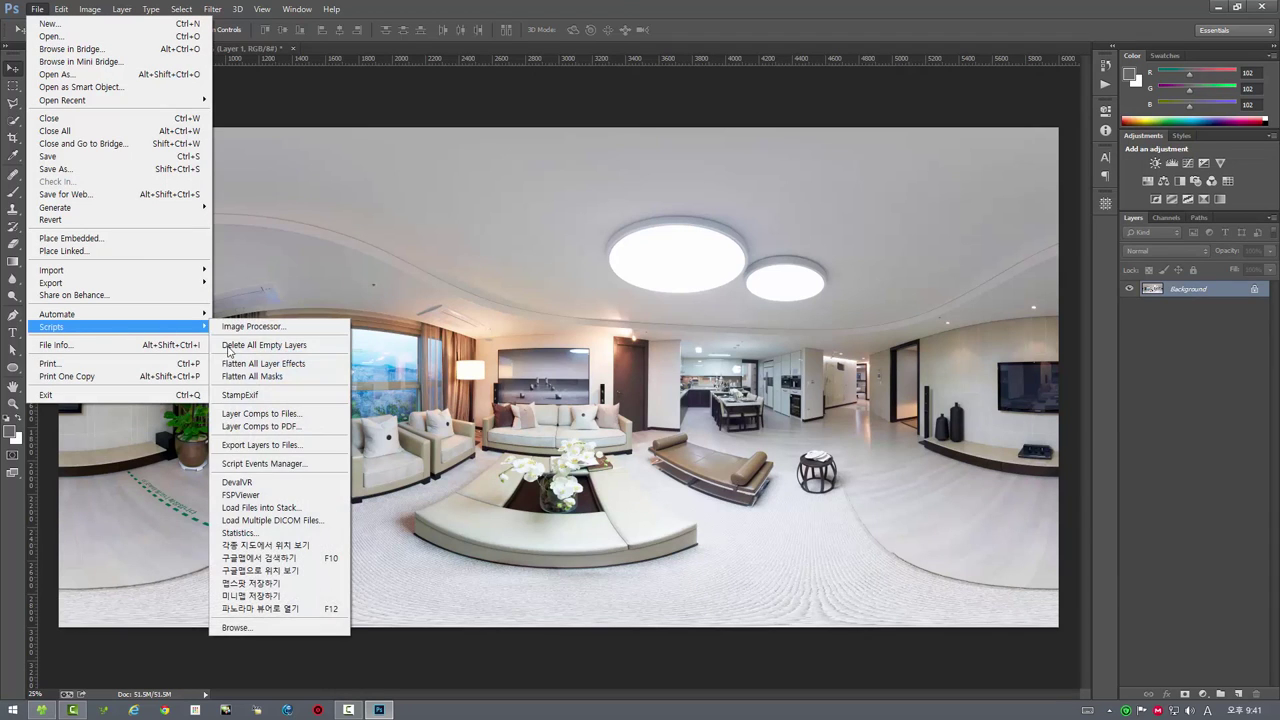
- Reopen 010.jpg in the viewer, set the view fan just left of marker 01, and exit fullscreen
{"action": "left_click", "coordinate": [300, 609]}
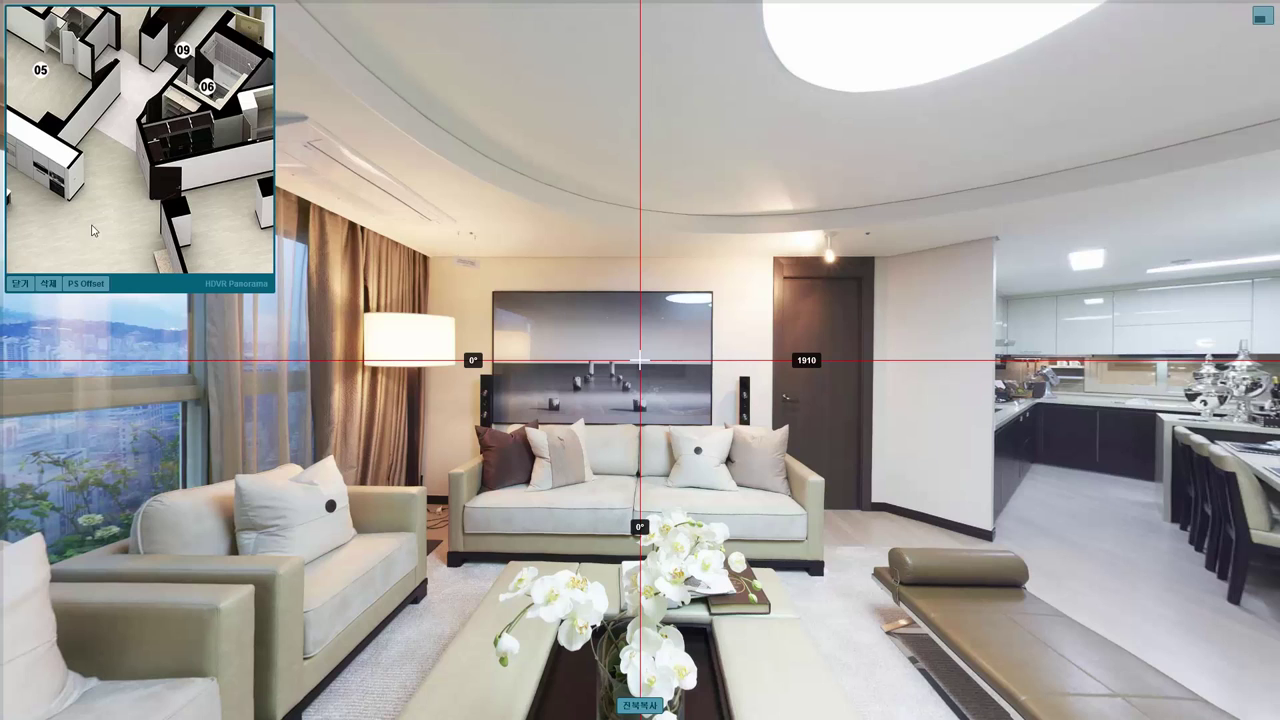
{"action": "left_click_drag", "start_coordinate": [95, 233], "coordinate": [126, 134]}
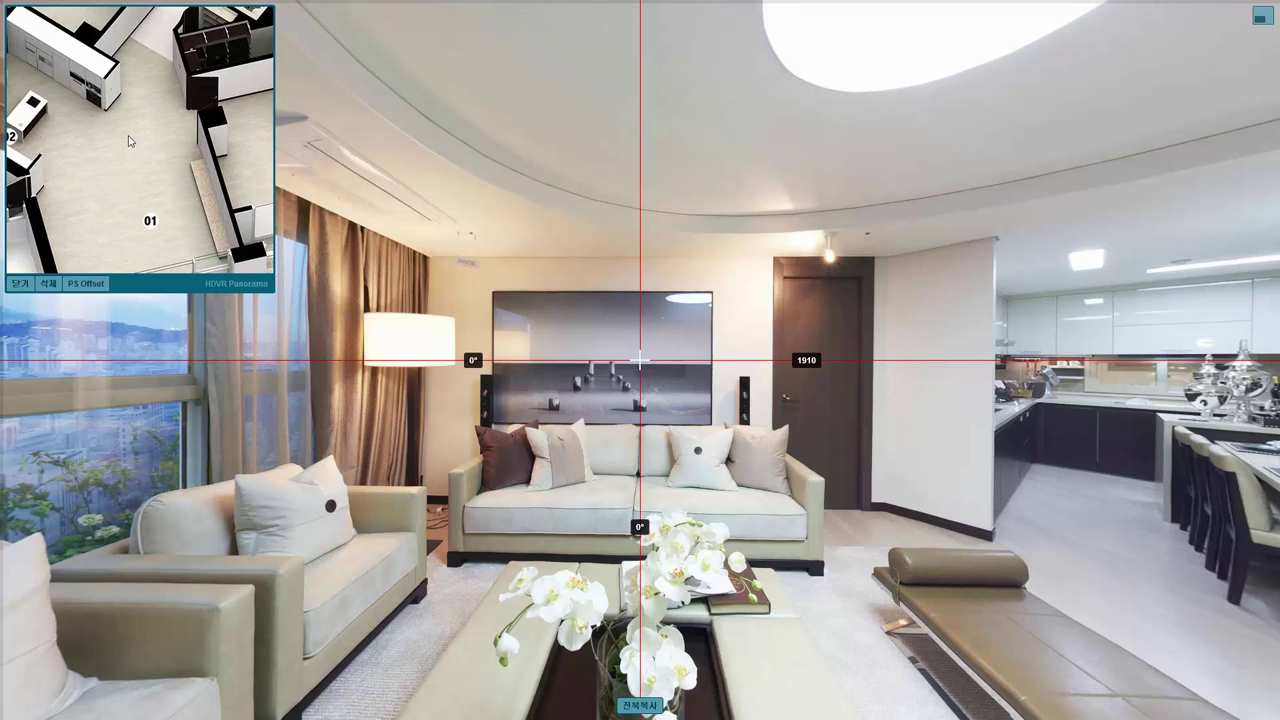
{"action": "left_click", "coordinate": [157, 204]}
{"action": "left_click_drag", "start_coordinate": [157, 204], "coordinate": [97, 185]}
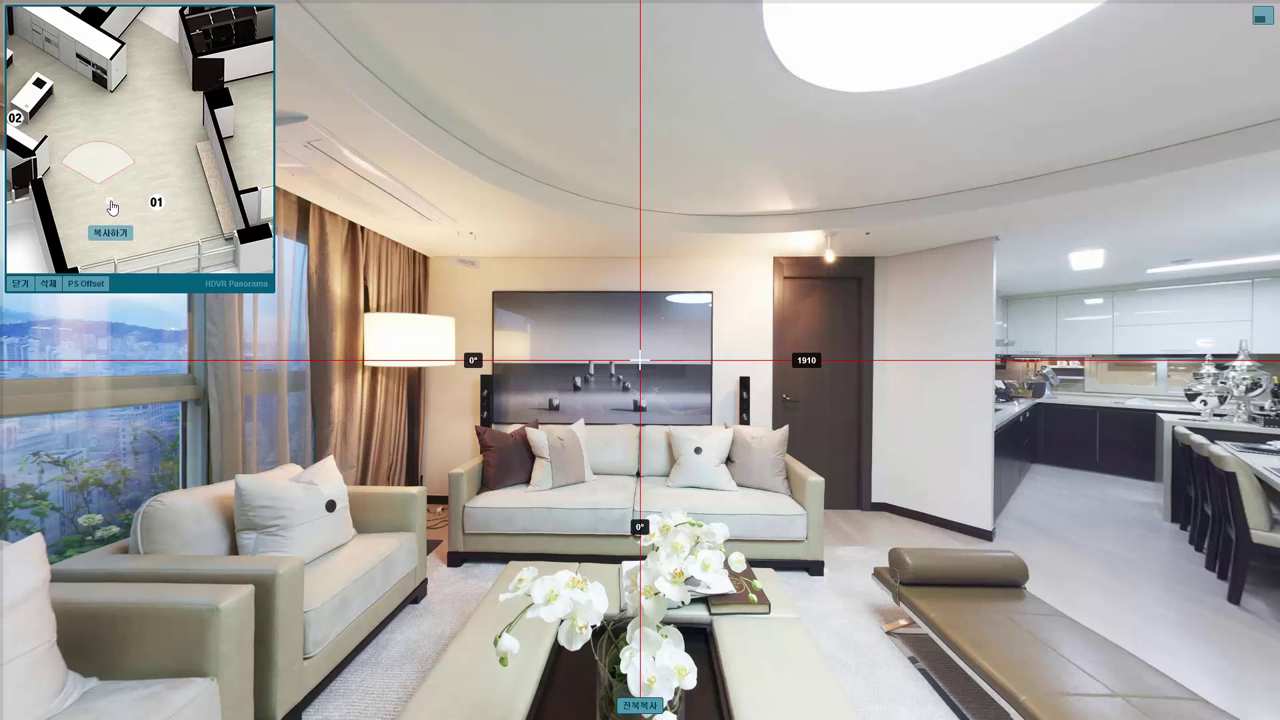
{"action": "left_click", "coordinate": [106, 197]}
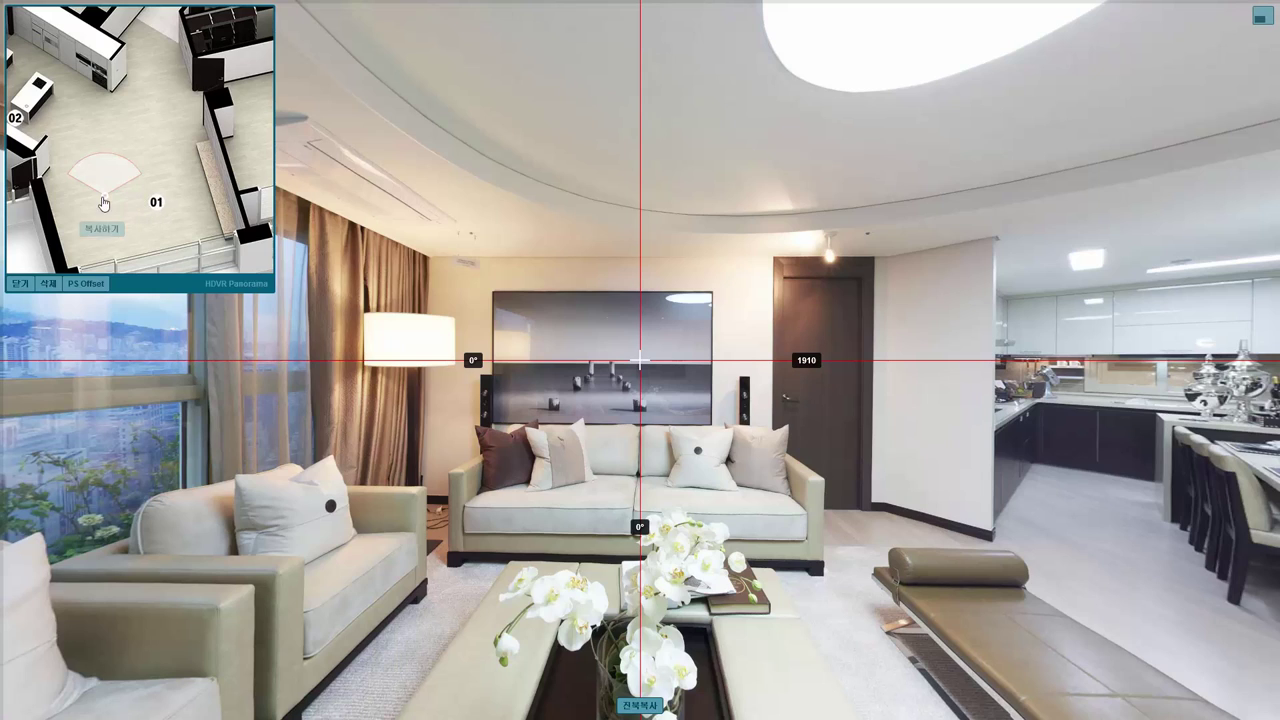
{"action": "left_click", "coordinate": [155, 205]}
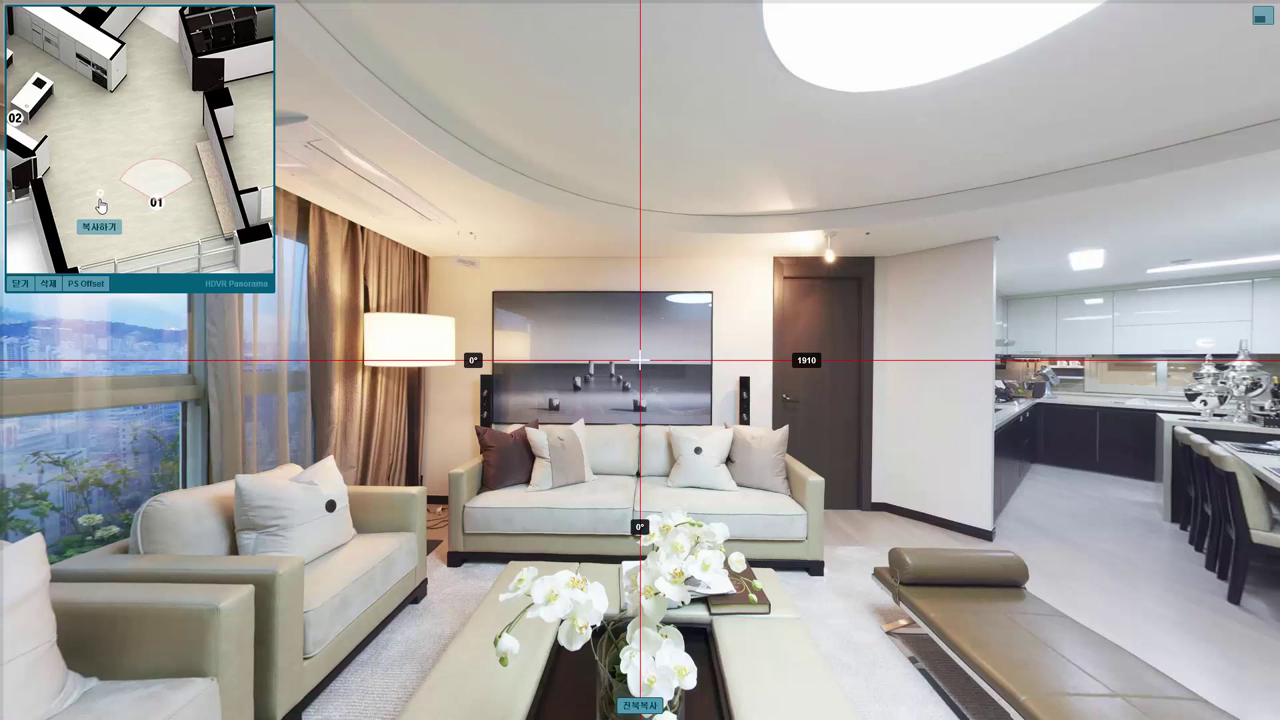
{"action": "left_click", "coordinate": [106, 205]}
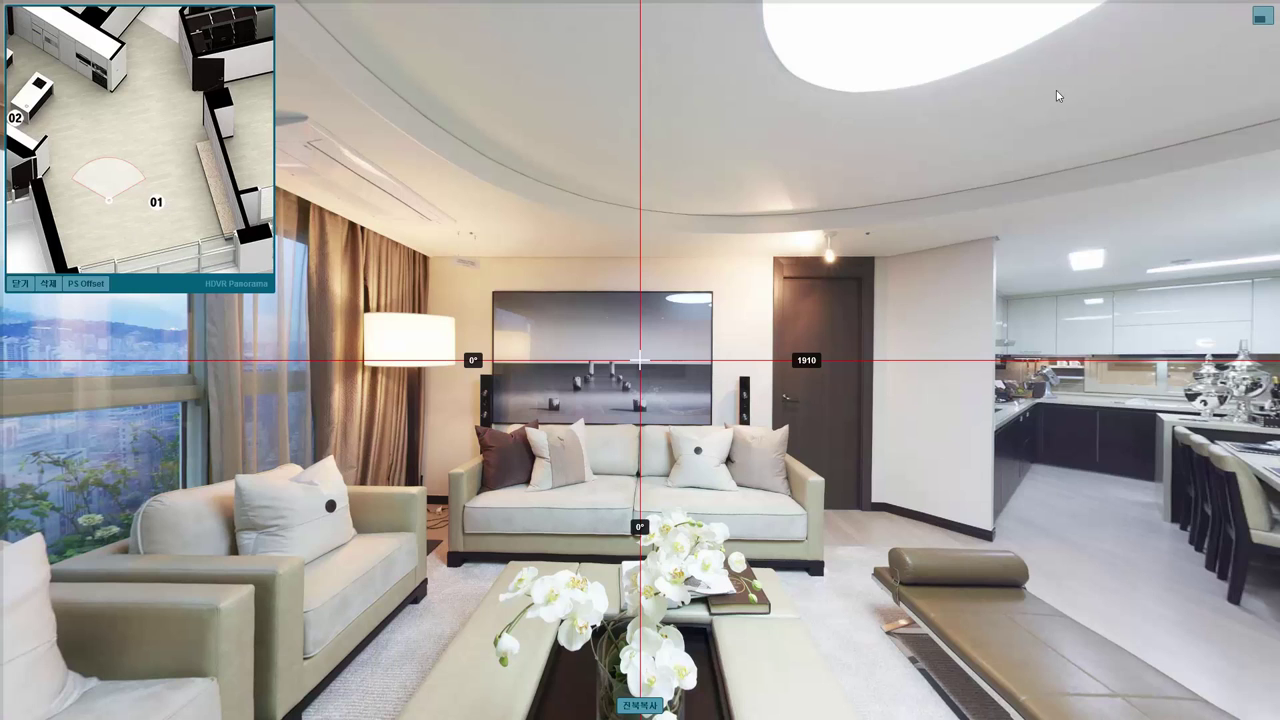
{"action": "left_click", "coordinate": [1262, 17]}
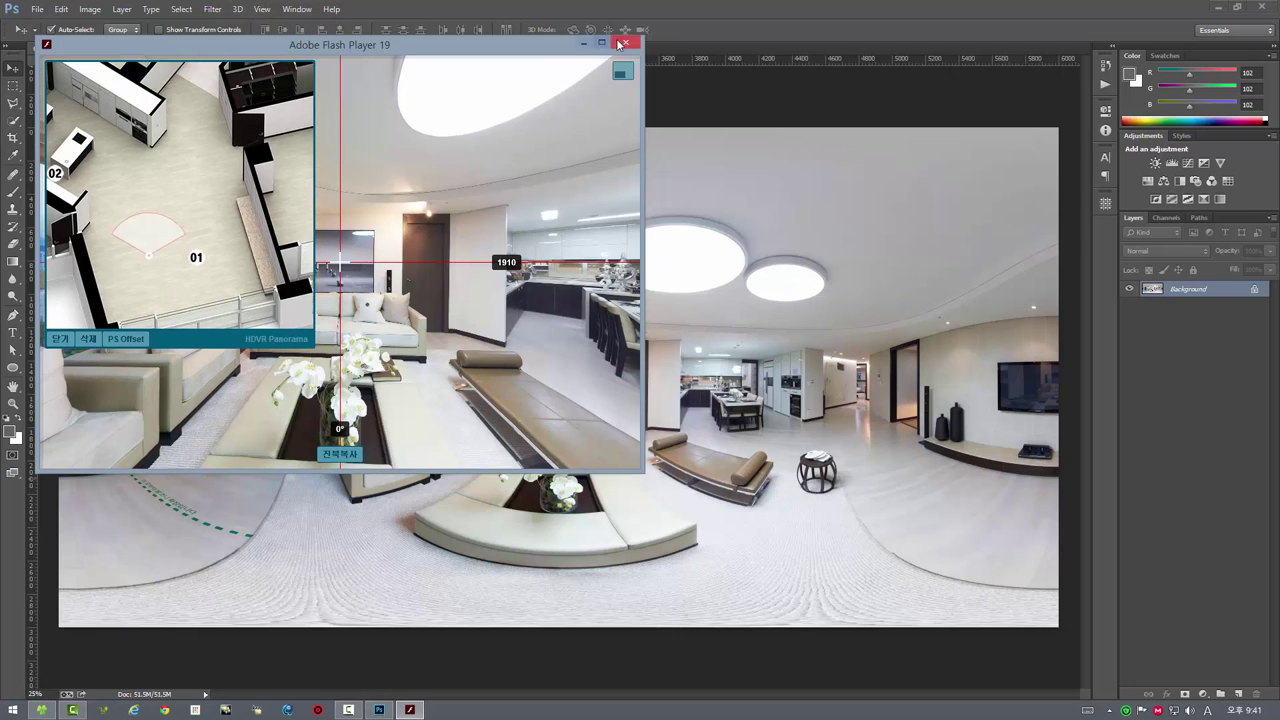
- Close the viewer and copy the whole 01 marker layer from map02.psd
{"action": "left_click", "coordinate": [627, 45]}
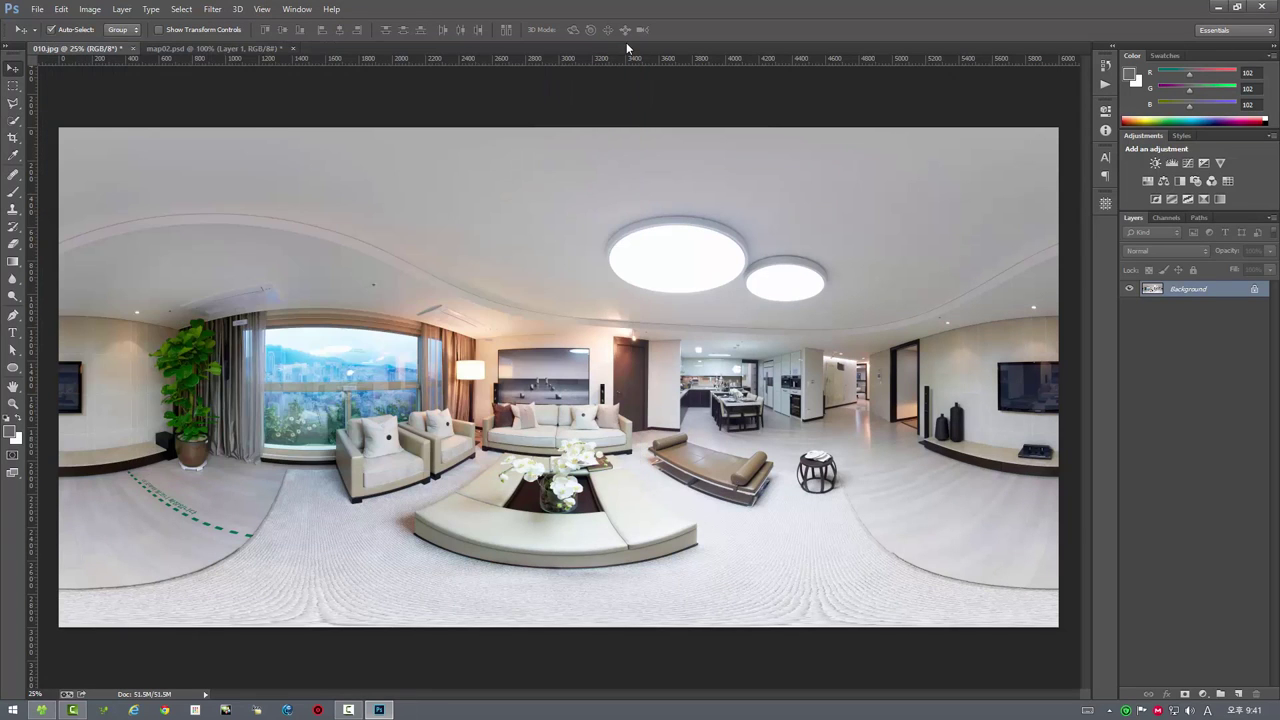
{"action": "left_click", "coordinate": [200, 48]}
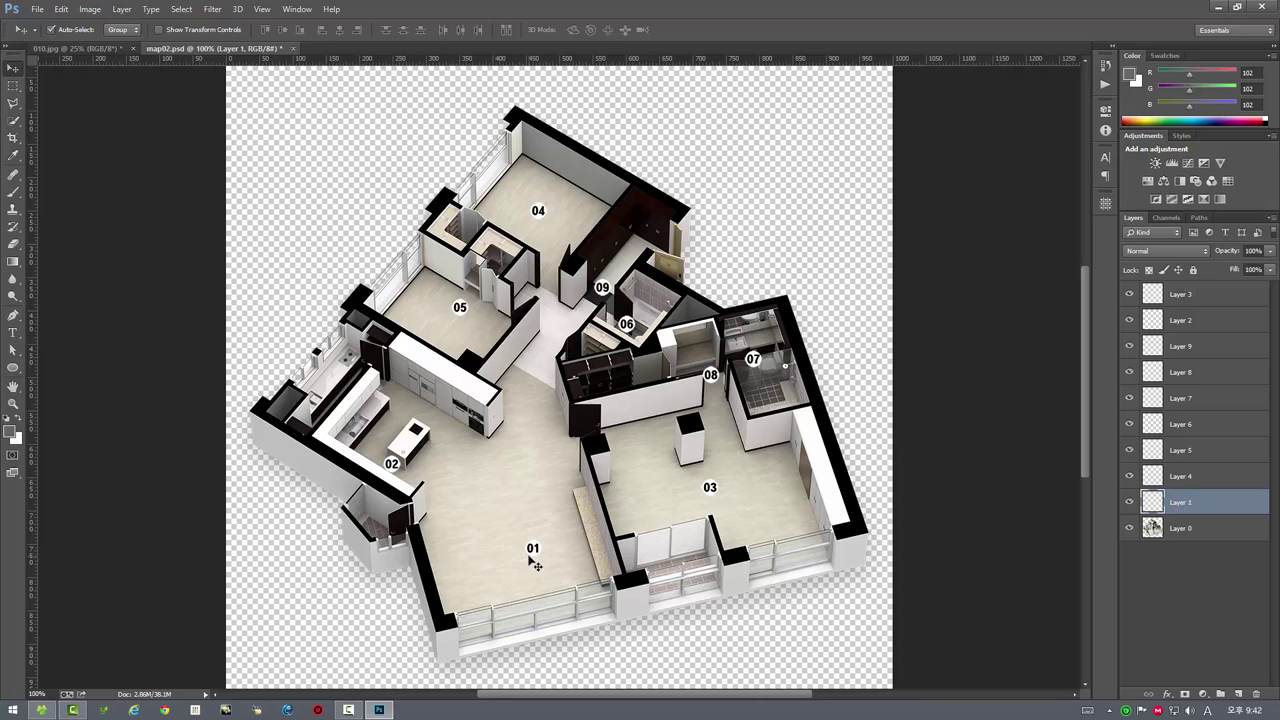
{"action": "key", "text": "ctrl+a"}
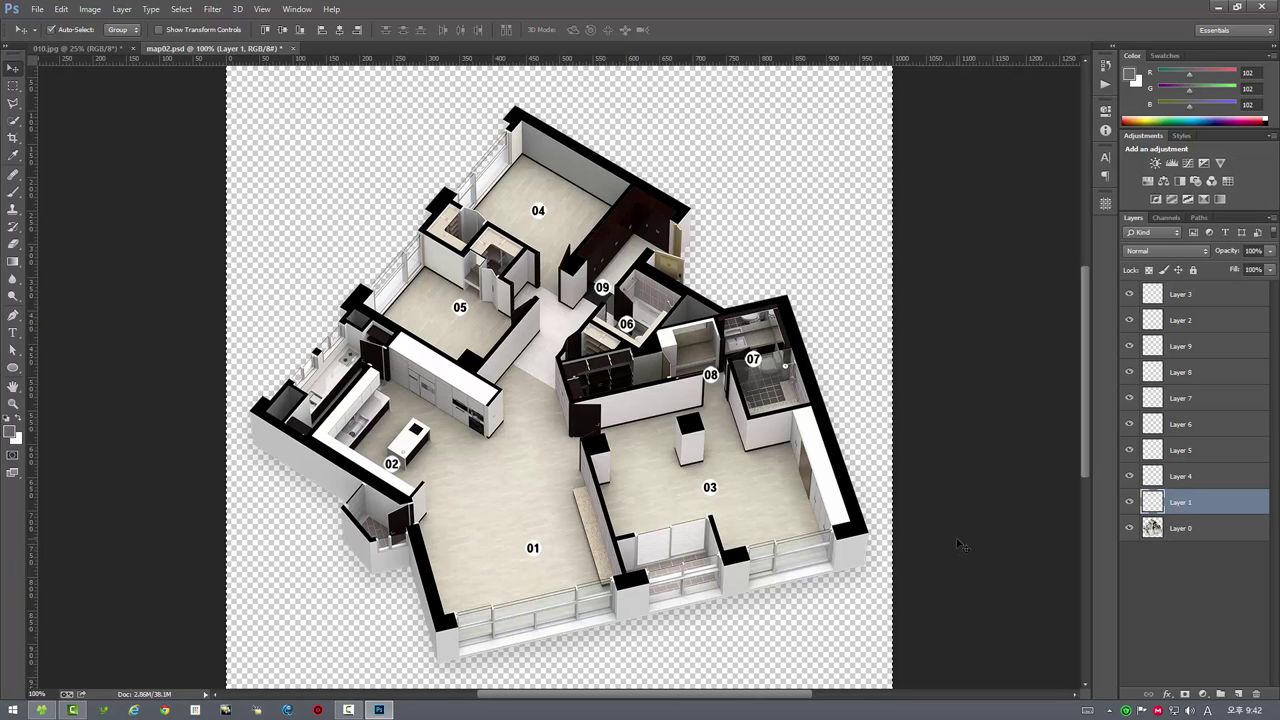
{"action": "left_click", "coordinate": [37, 9]}
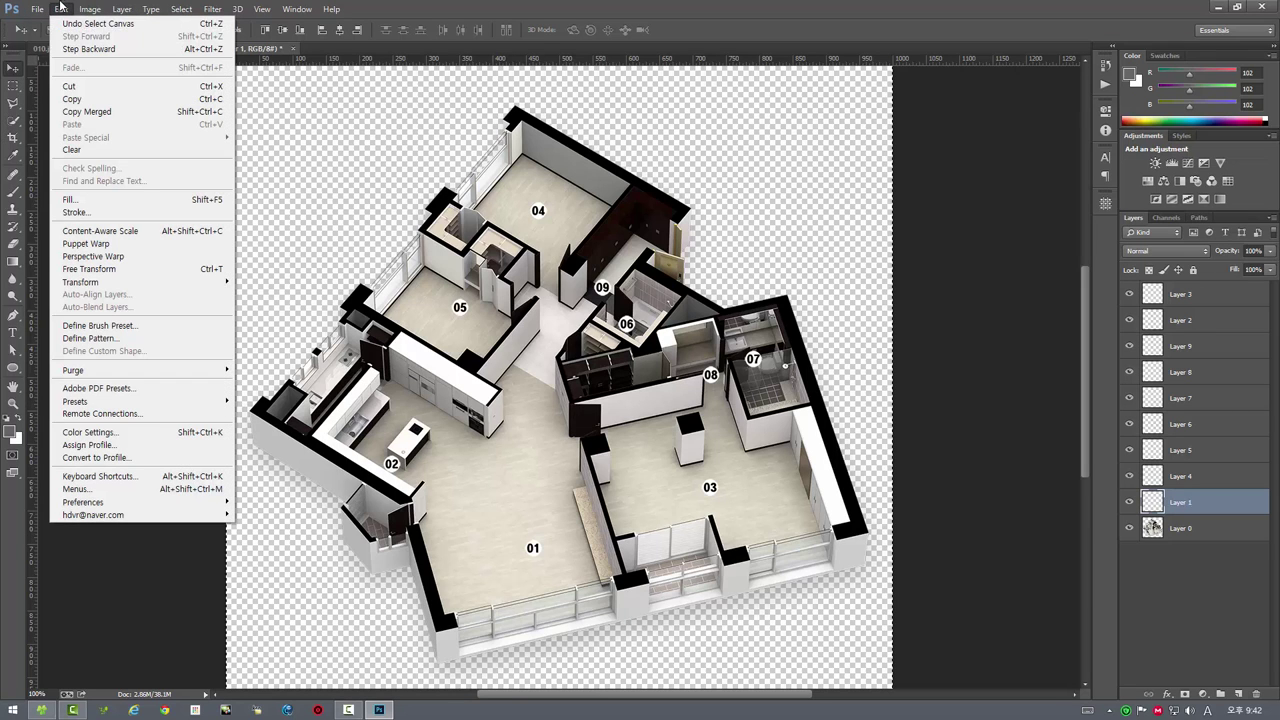
{"action": "left_click", "coordinate": [75, 99]}
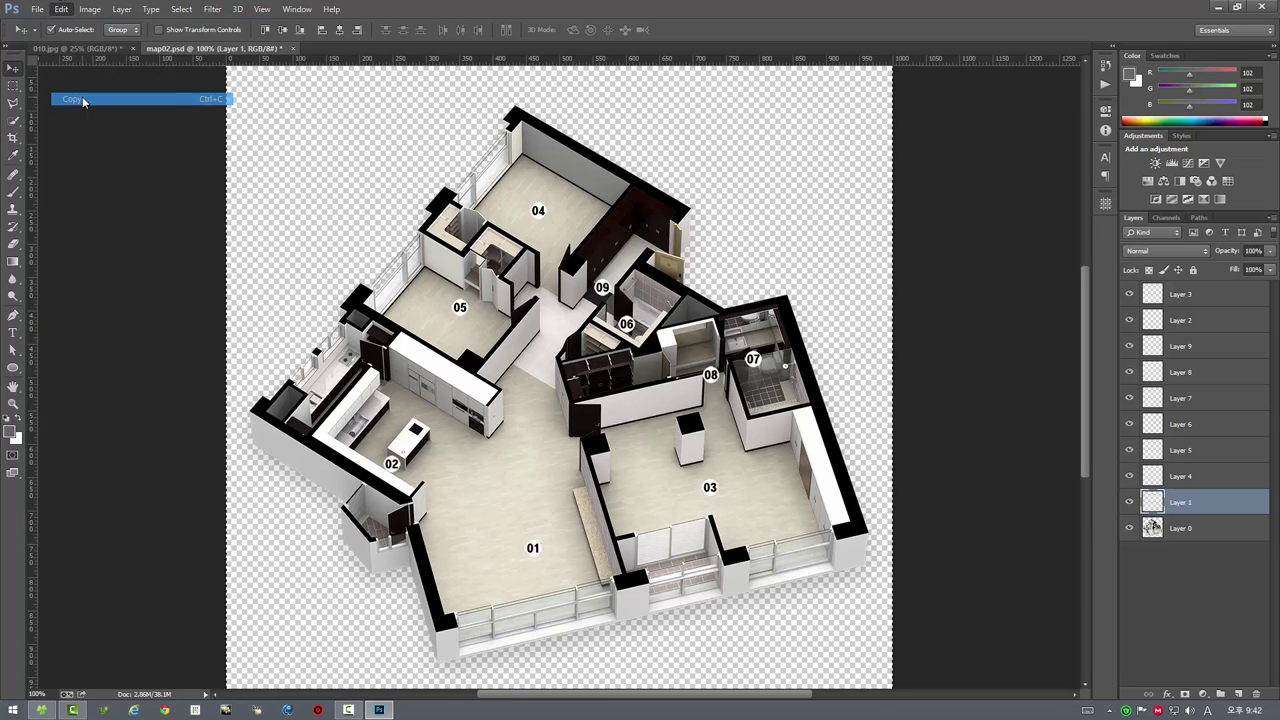
- Create a new 26 x 26 px document from the Clipboard preset
{"action": "left_click", "coordinate": [57, 9]}
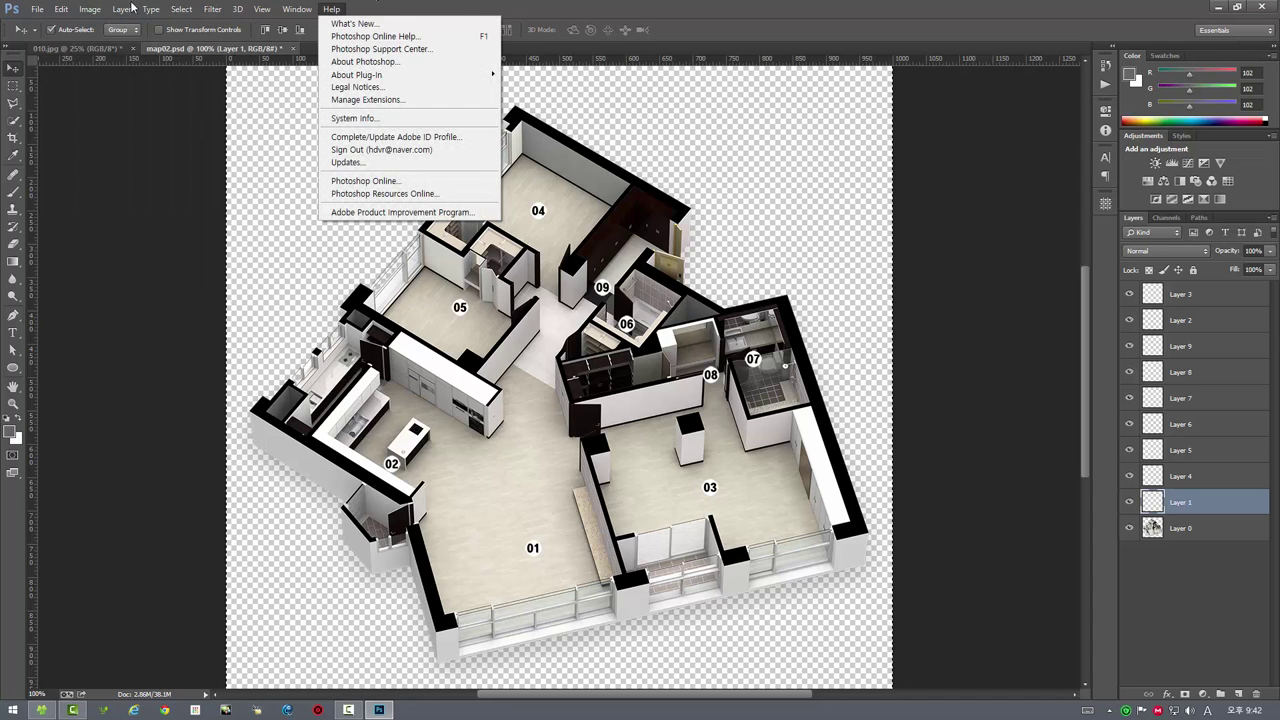
{"action": "left_click", "coordinate": [50, 23]}
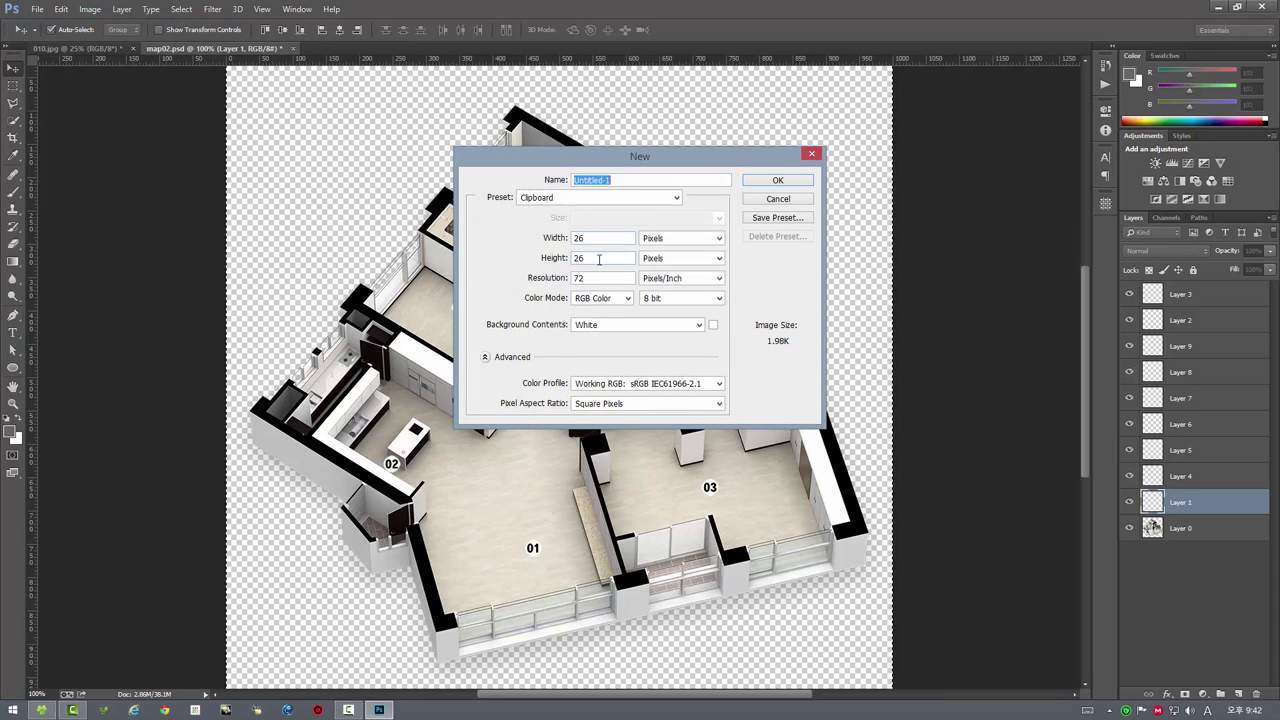
{"action": "left_click", "coordinate": [778, 182]}
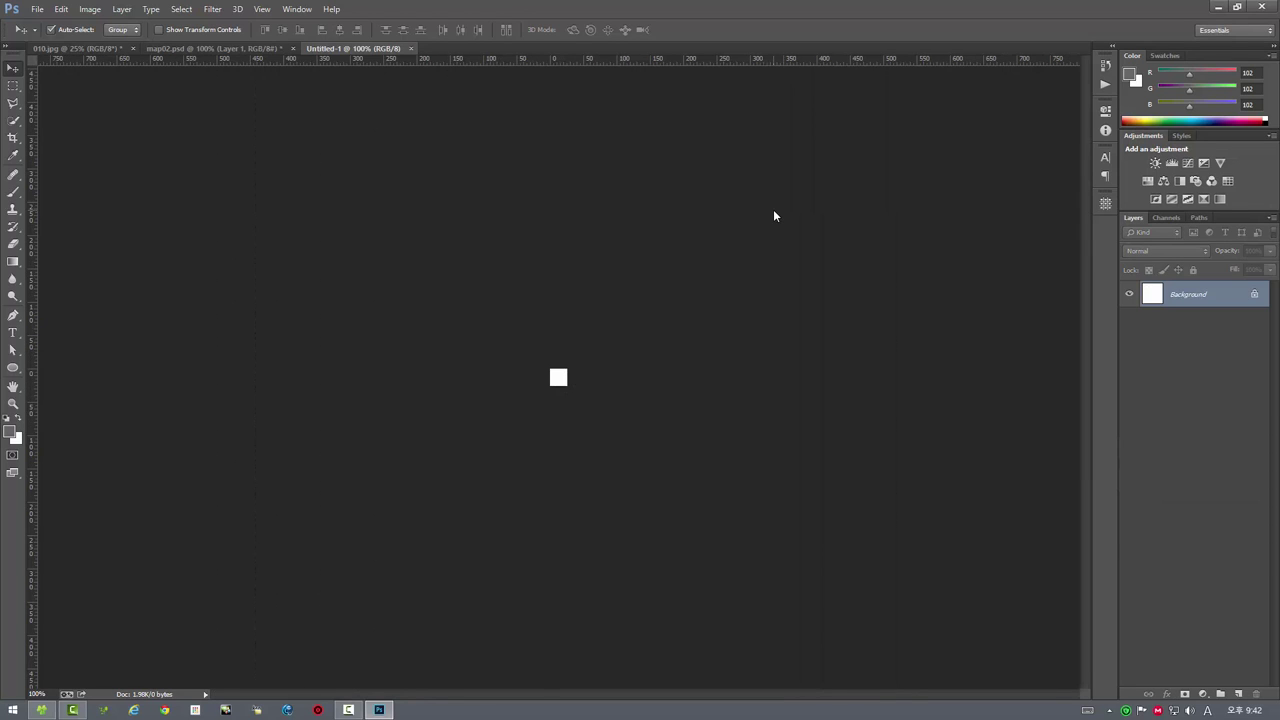
- Paste the 01 marker into Untitled-1 and zoom in on it
{"action": "left_click", "coordinate": [35, 12]}
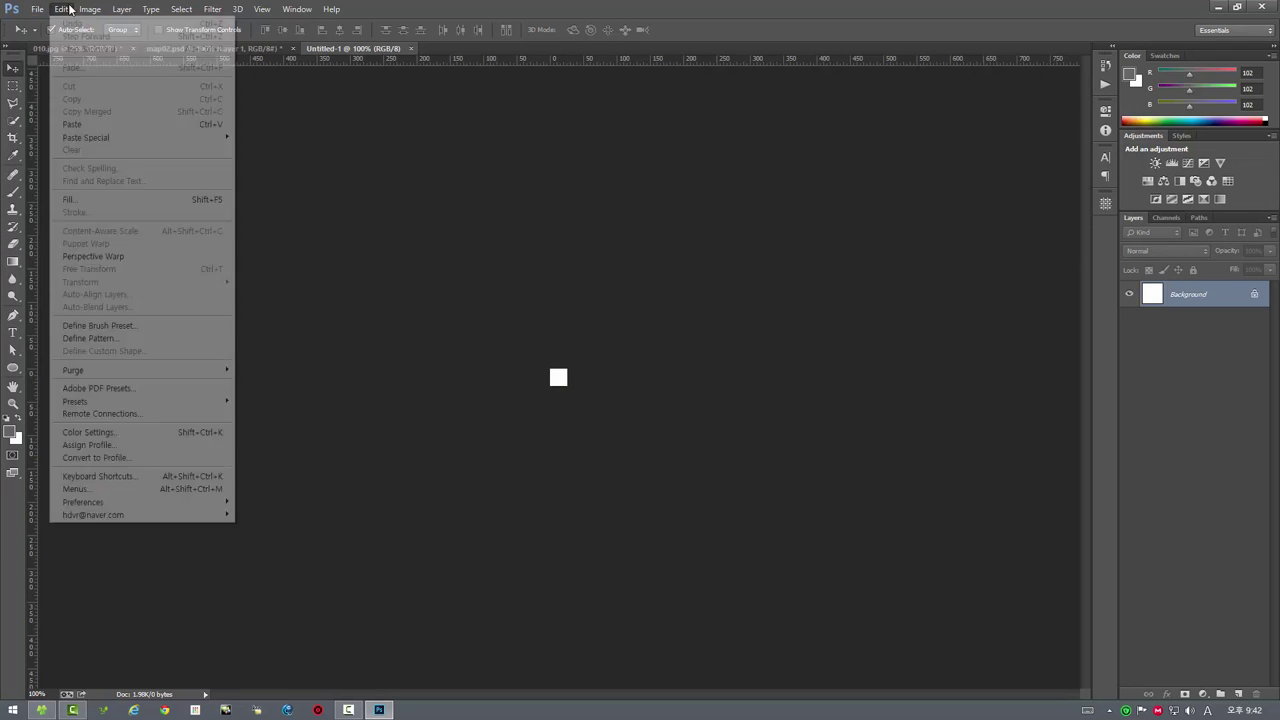
{"action": "left_click", "coordinate": [84, 124]}
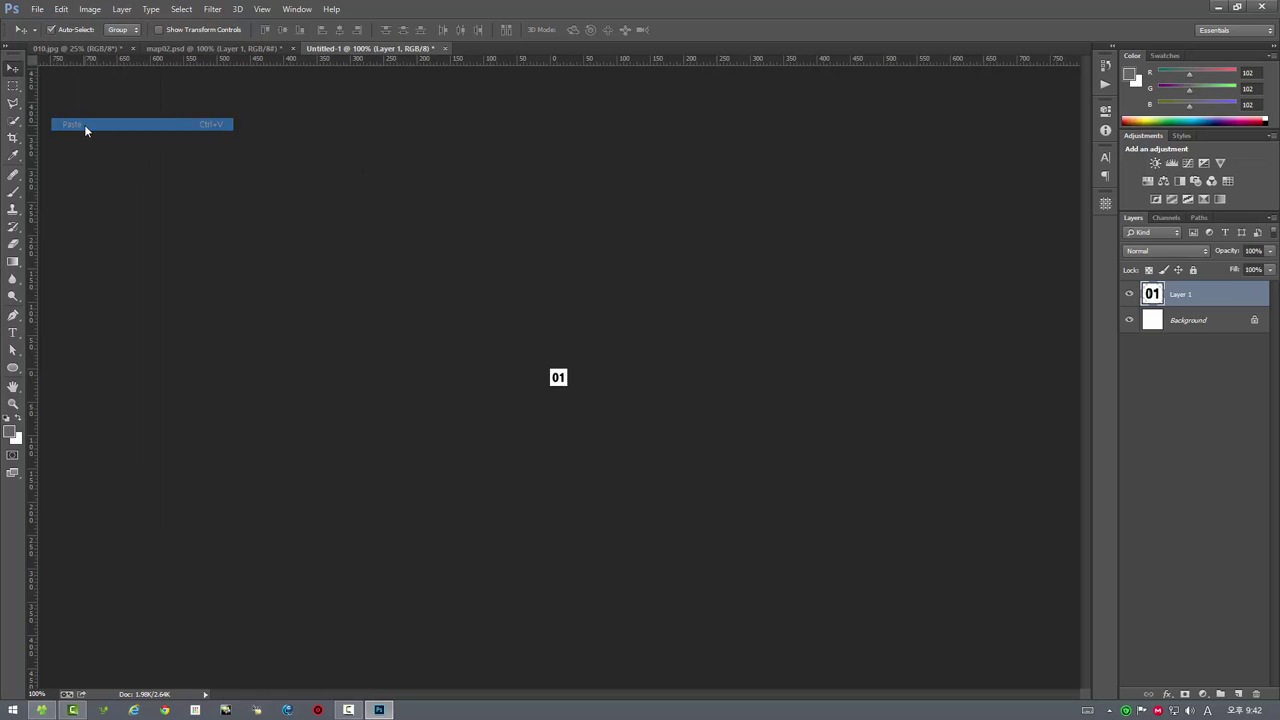
{"action": "left_click", "coordinate": [13, 404]}
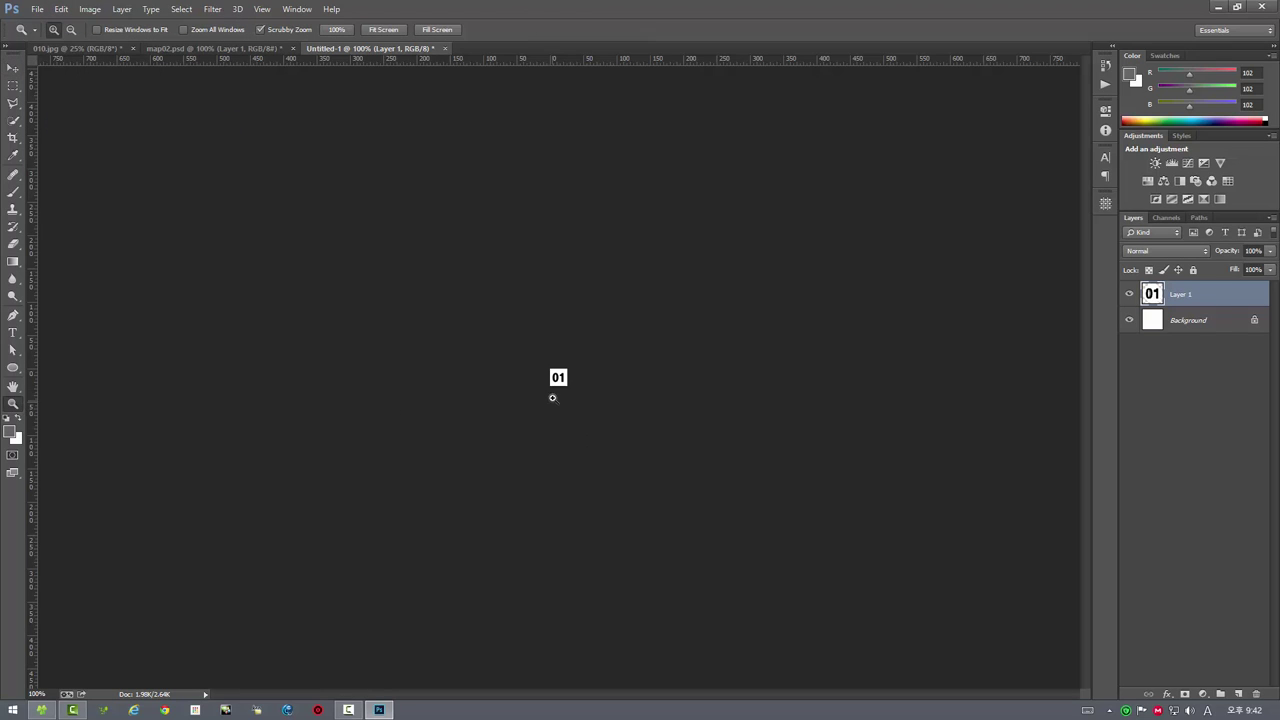
{"action": "left_click", "coordinate": [566, 381]}
{"action": "left_click", "coordinate": [568, 378]}
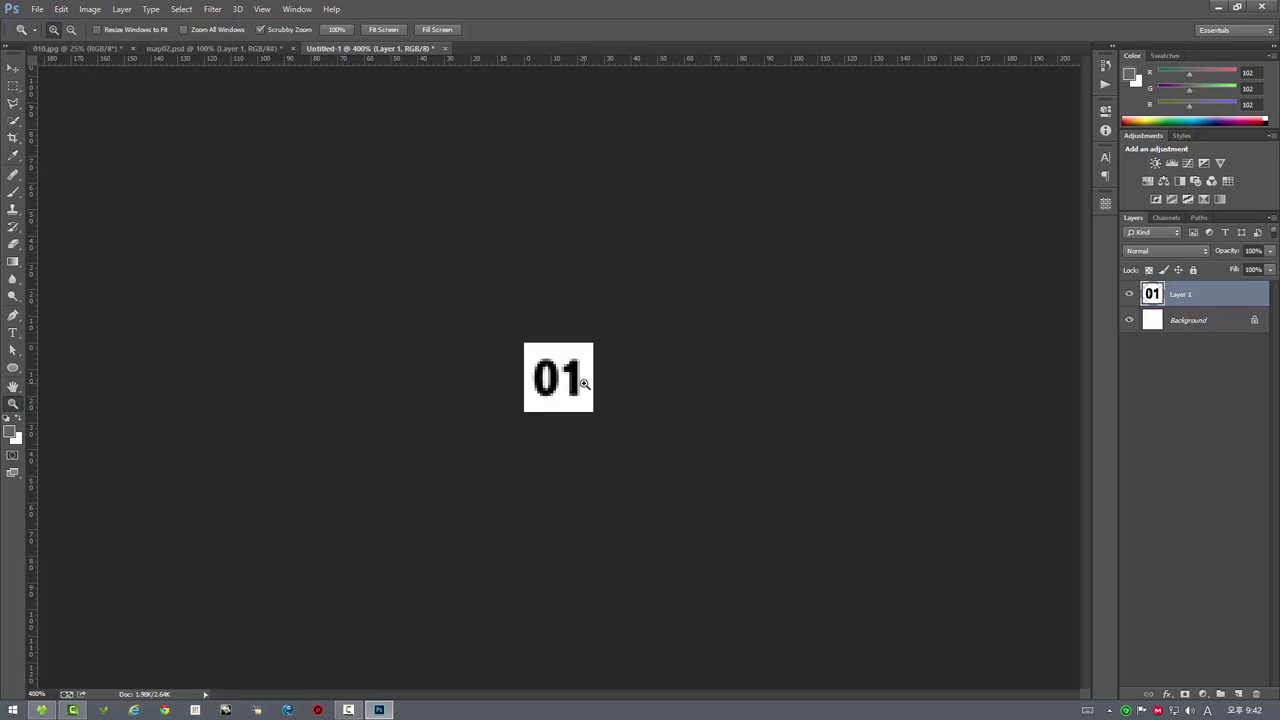
- Fill the Background layer with grey and return the view to 100%
{"action": "left_click", "coordinate": [1181, 321]}
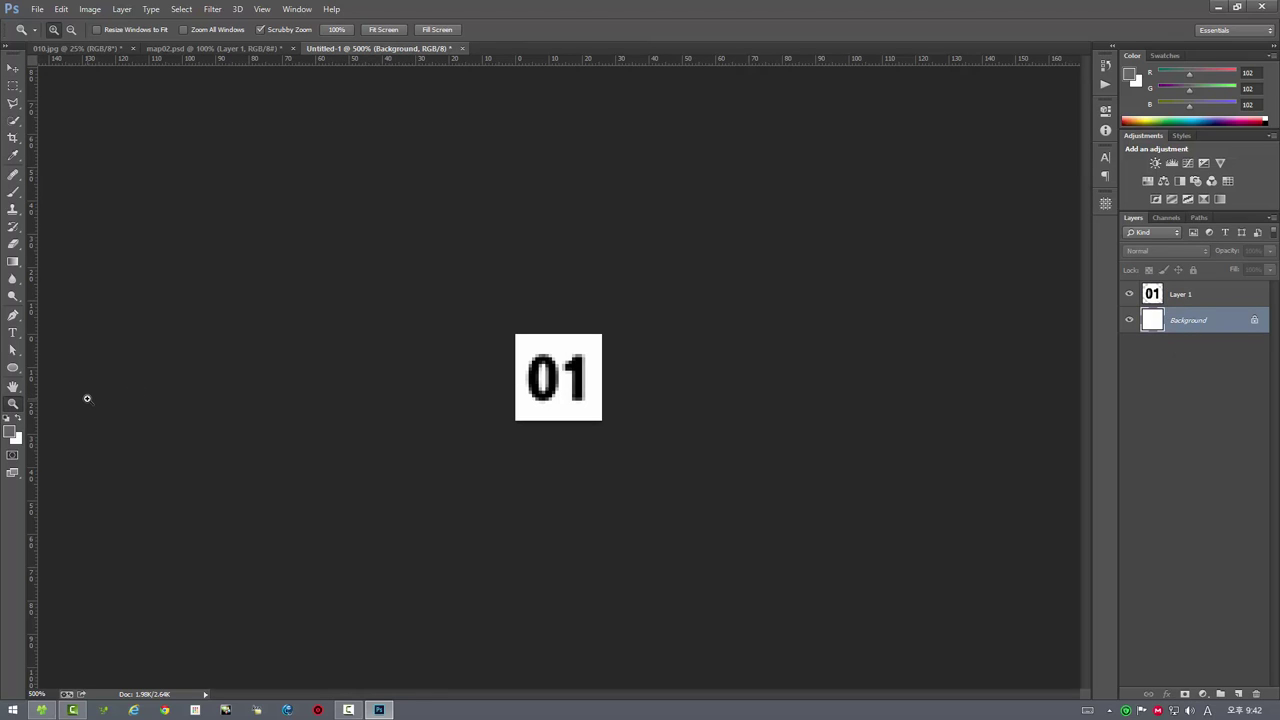
{"action": "key", "text": "alt+BackSpace"}
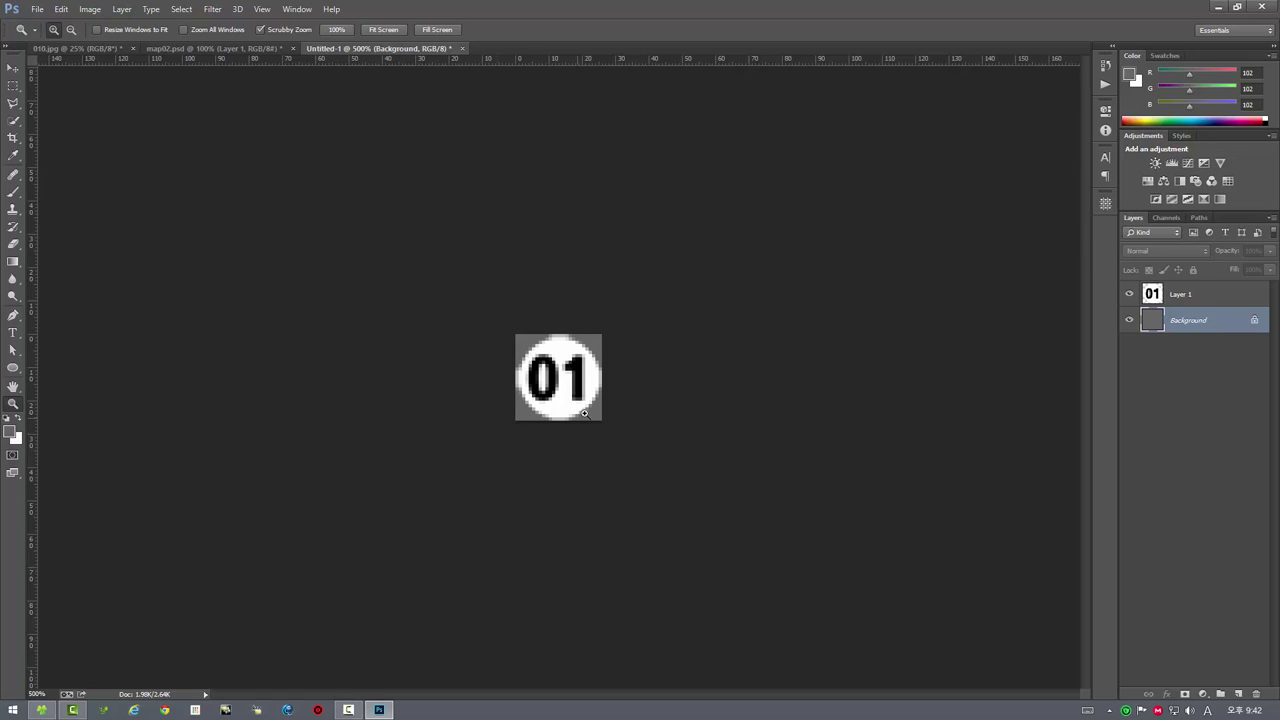
{"action": "double_click", "coordinate": [9, 405]}
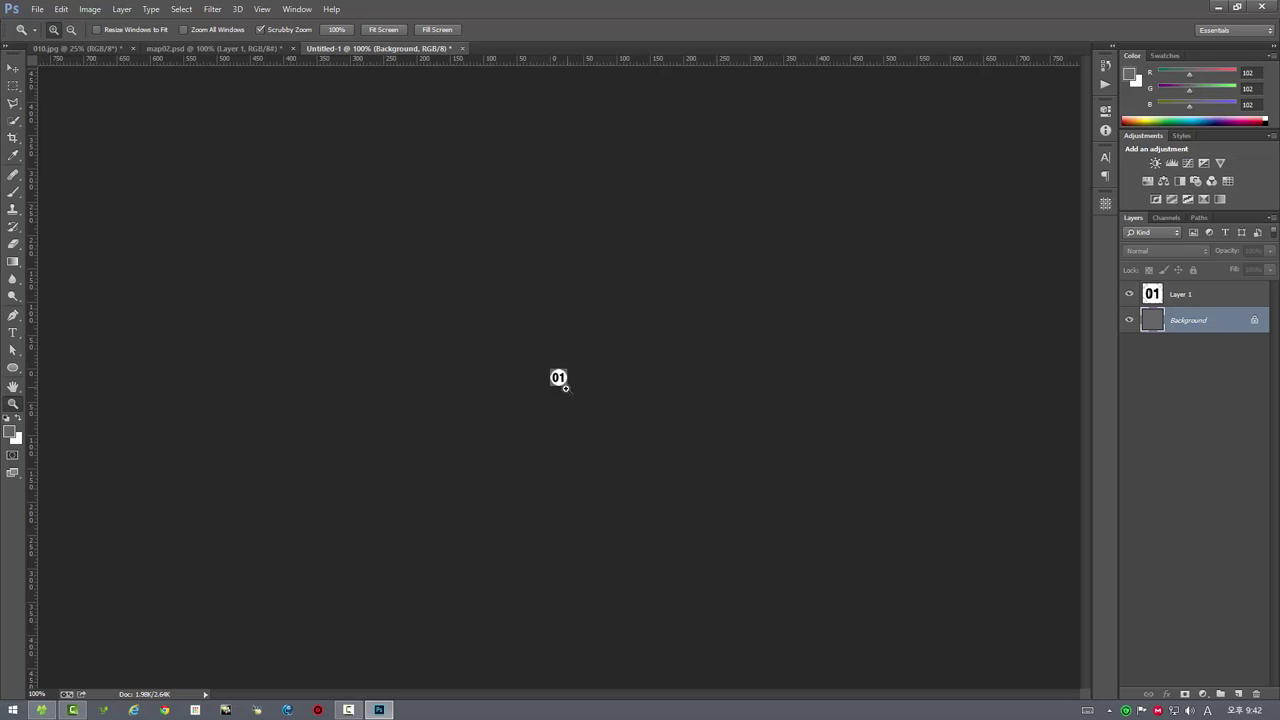
{"action": "left_click", "coordinate": [85, 13]}
{"action": "left_click", "coordinate": [100, 105]}
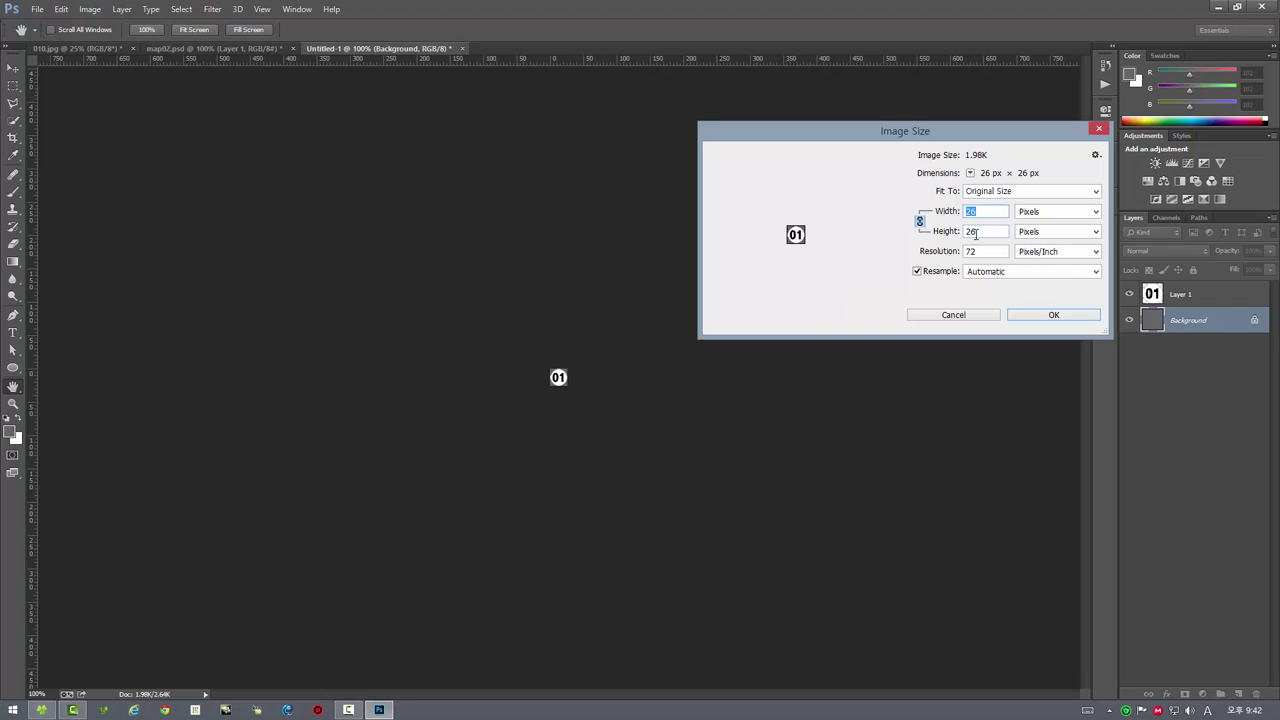
{"action": "left_click", "coordinate": [953, 315]}
{"action": "key", "text": "z"}
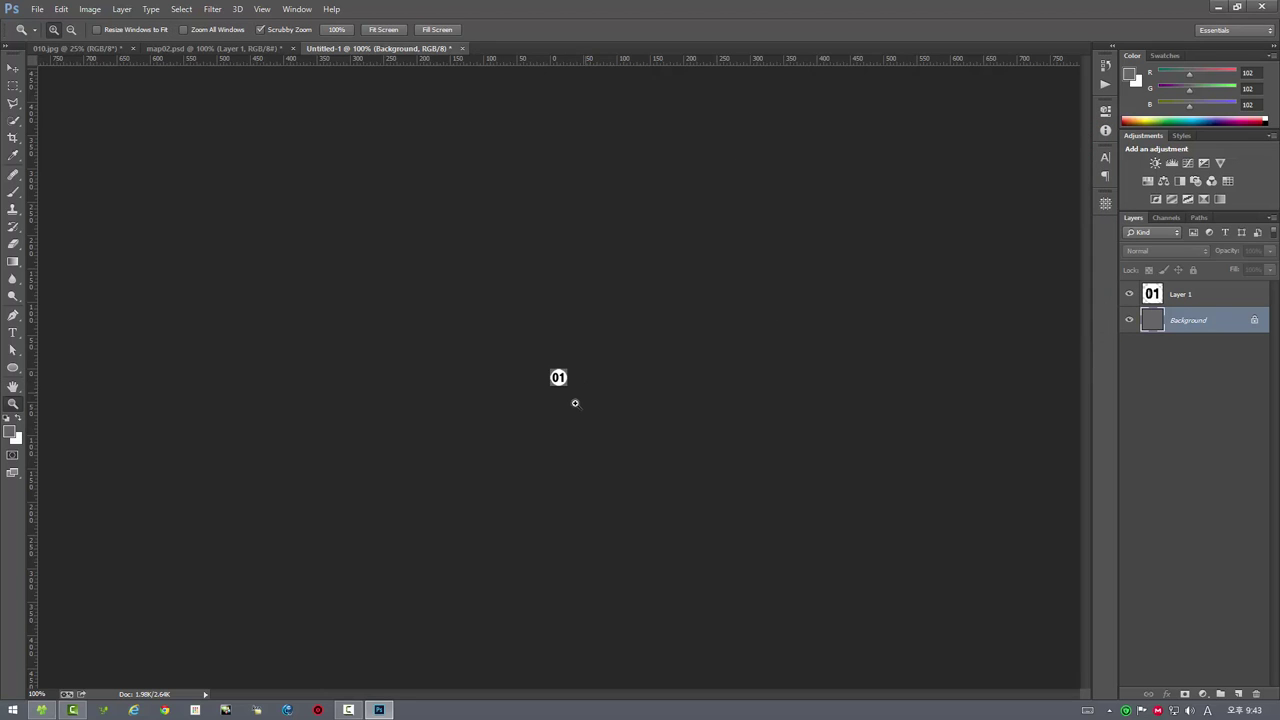
- Run the 맵스팟 저장하기 script to save a 26 px map spot, then discard Untitled-1
{"action": "left_click", "coordinate": [40, 10]}
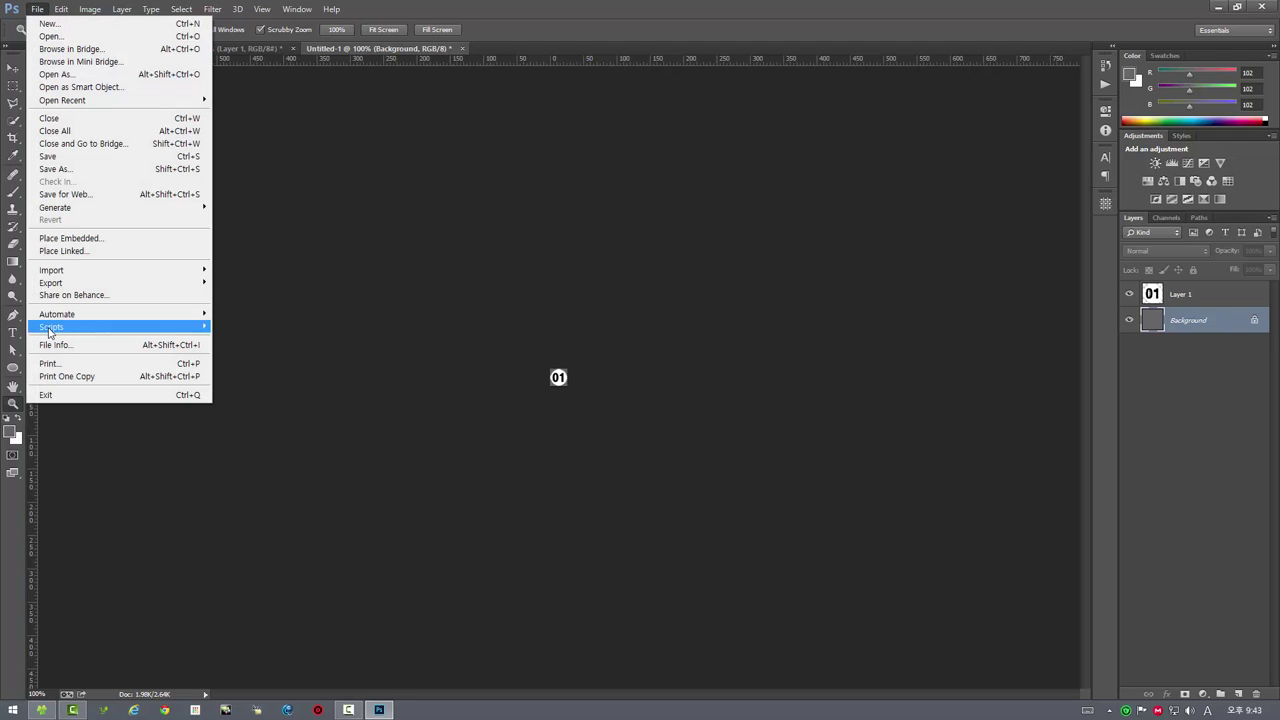
{"action": "mouse_move", "coordinate": [51, 326]}
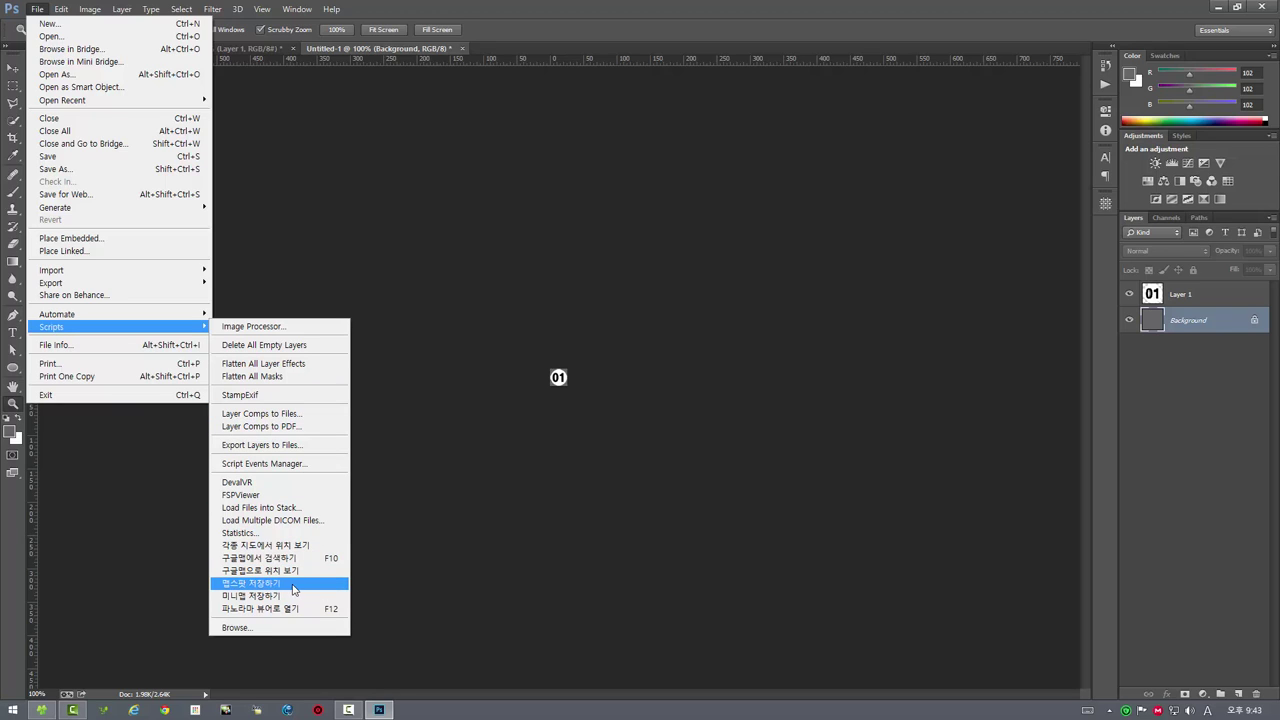
{"action": "left_click", "coordinate": [296, 589]}
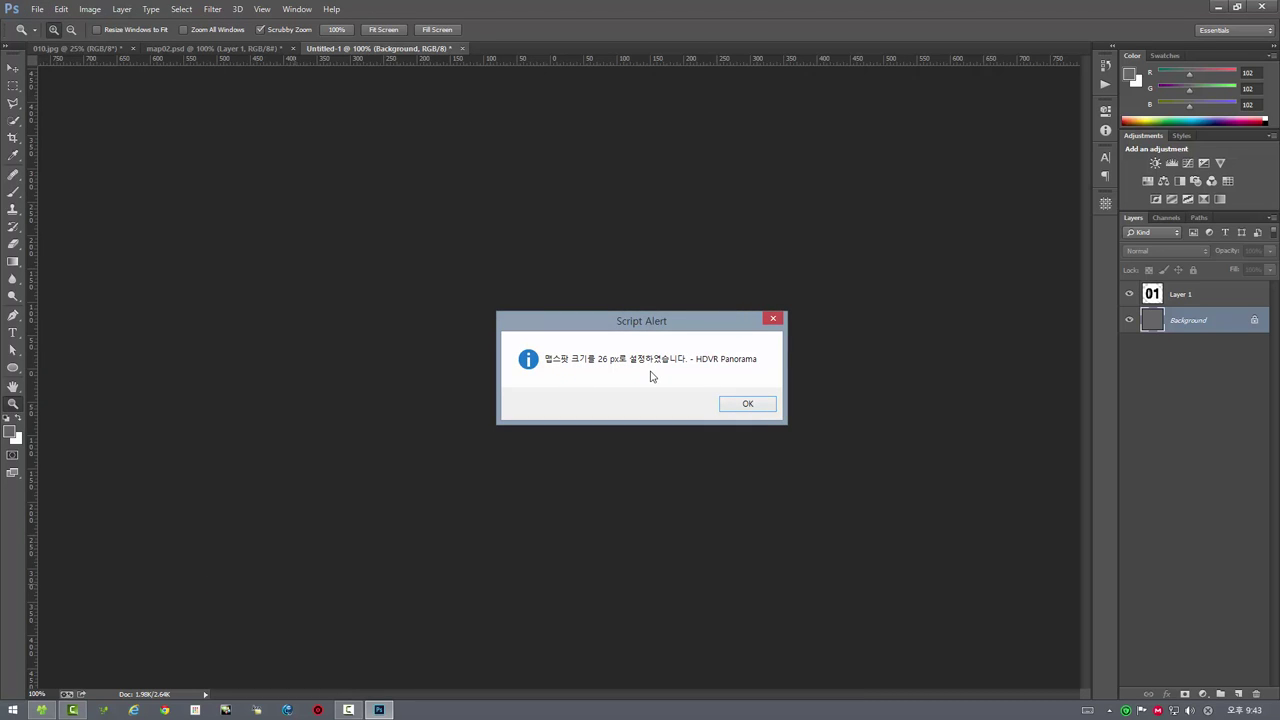
{"action": "left_click", "coordinate": [746, 406]}
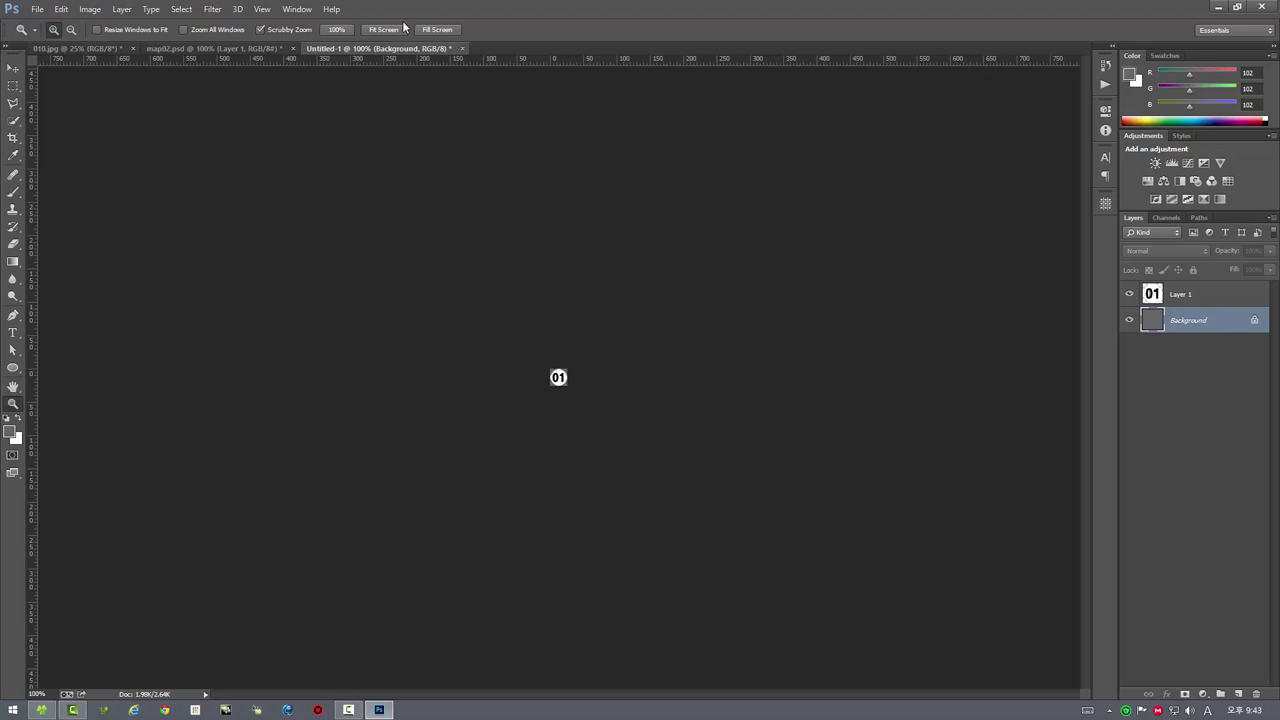
{"action": "left_click", "coordinate": [464, 47]}
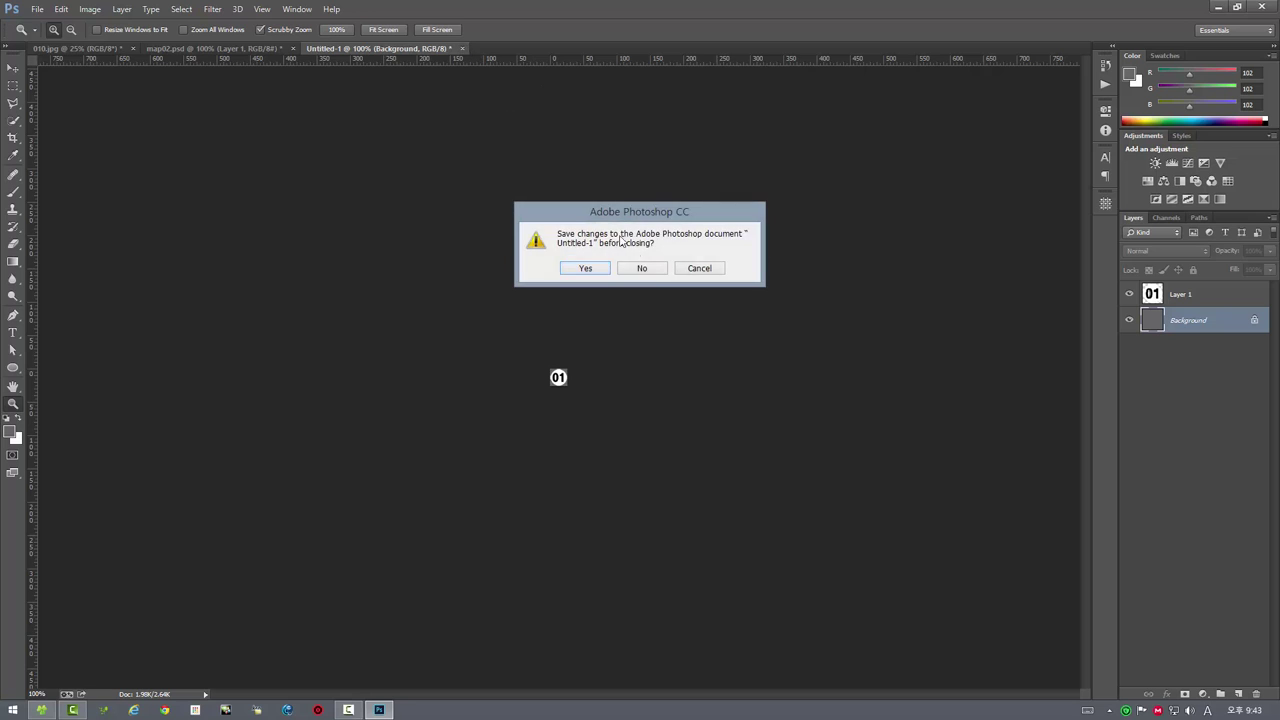
{"action": "left_click", "coordinate": [655, 270]}
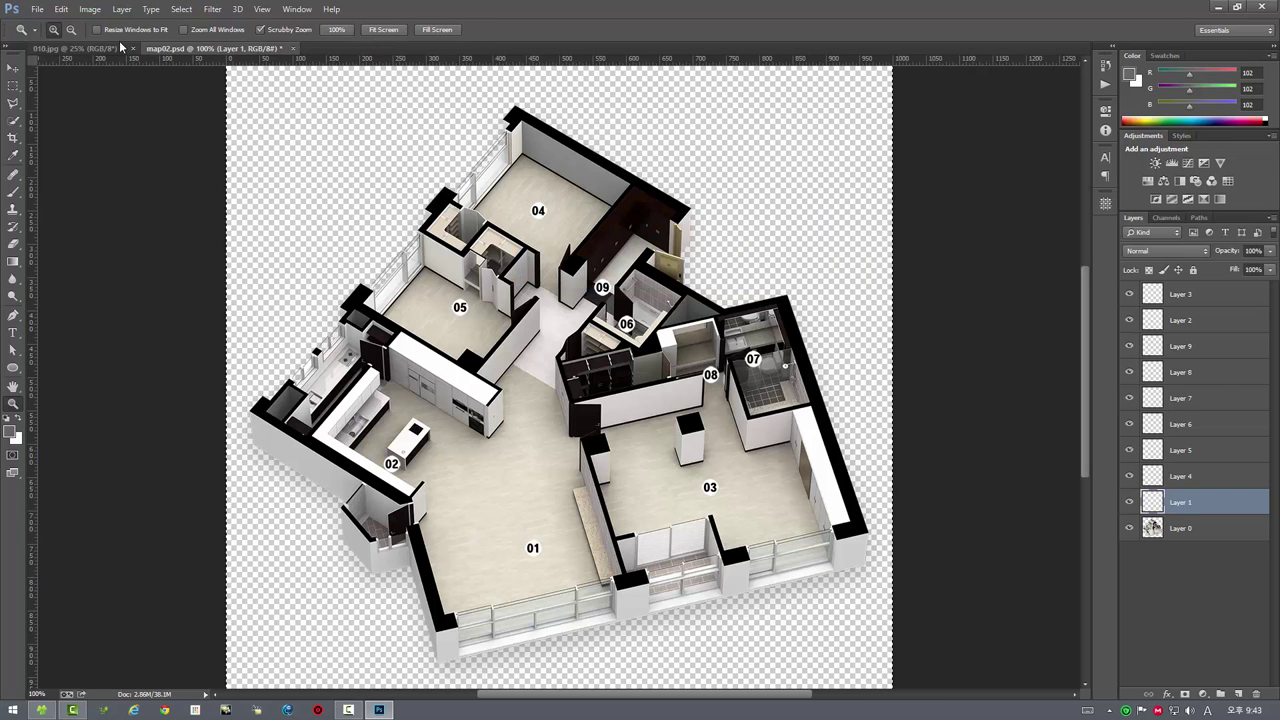
- Open 010.jpg in the panorama viewer with the 파노라마 뷰어로 열기 script
{"action": "left_click", "coordinate": [74, 49]}
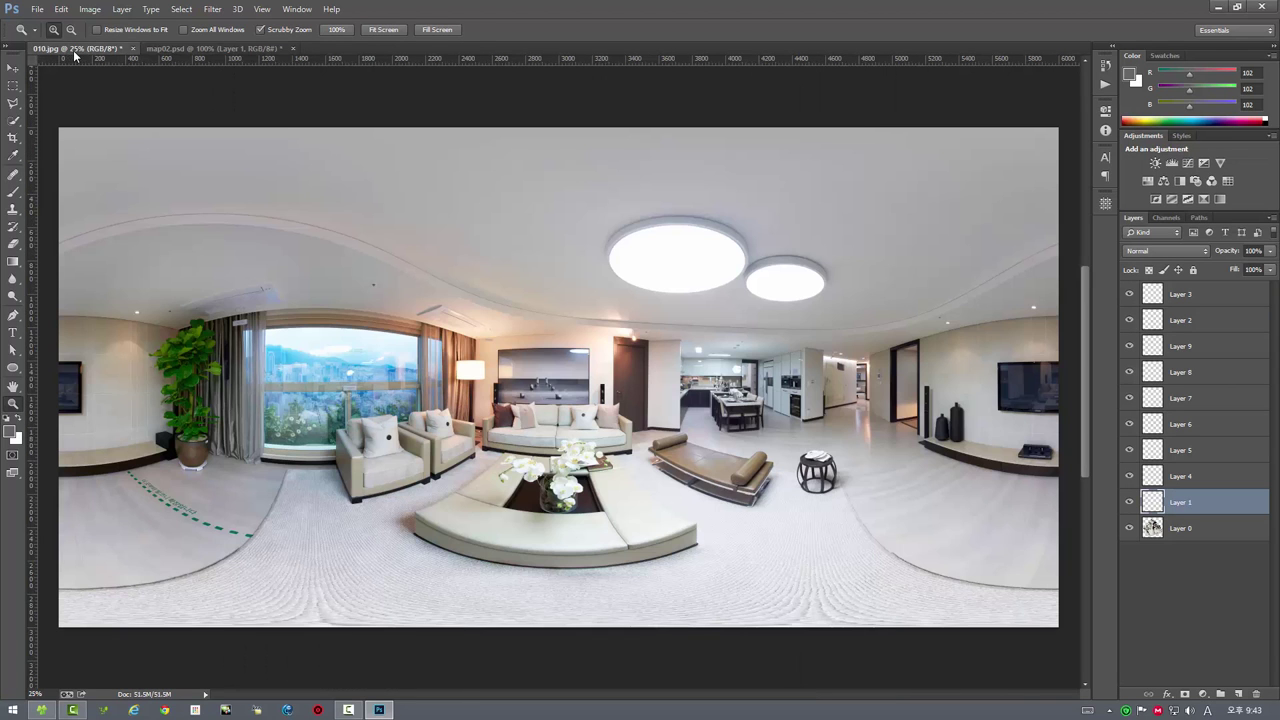
{"action": "left_click", "coordinate": [37, 9]}
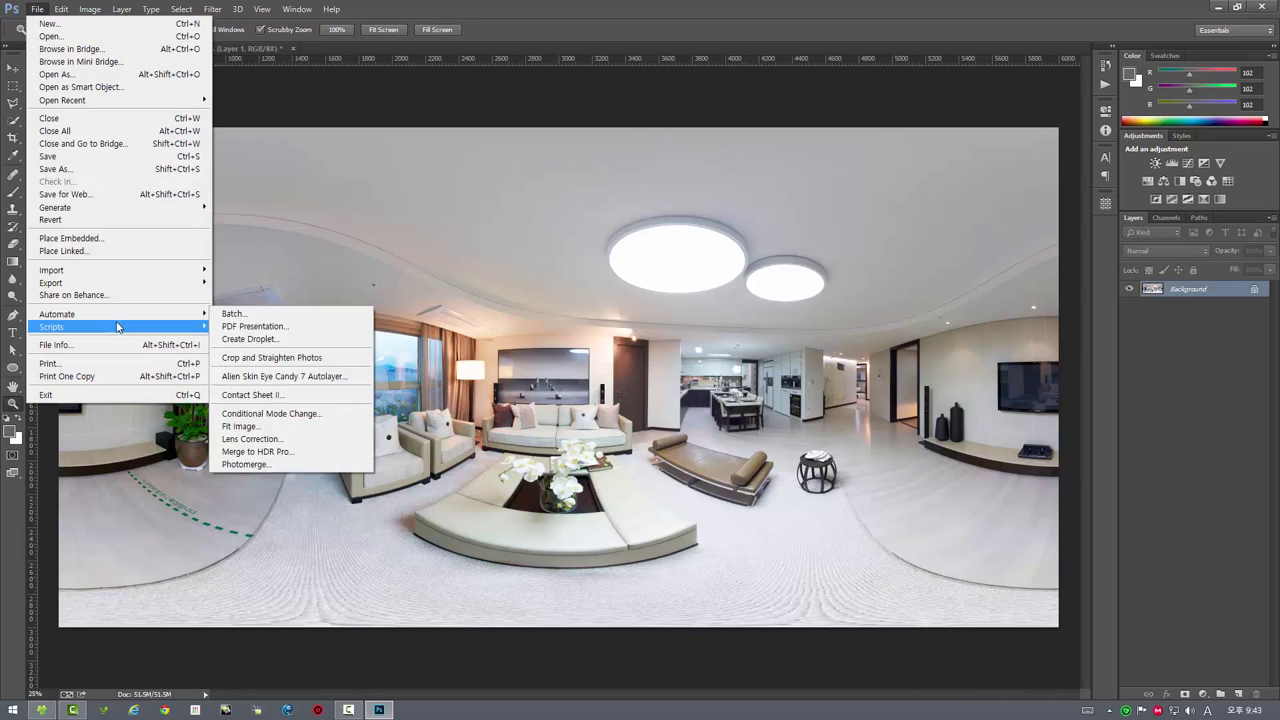
{"action": "mouse_move", "coordinate": [110, 326]}
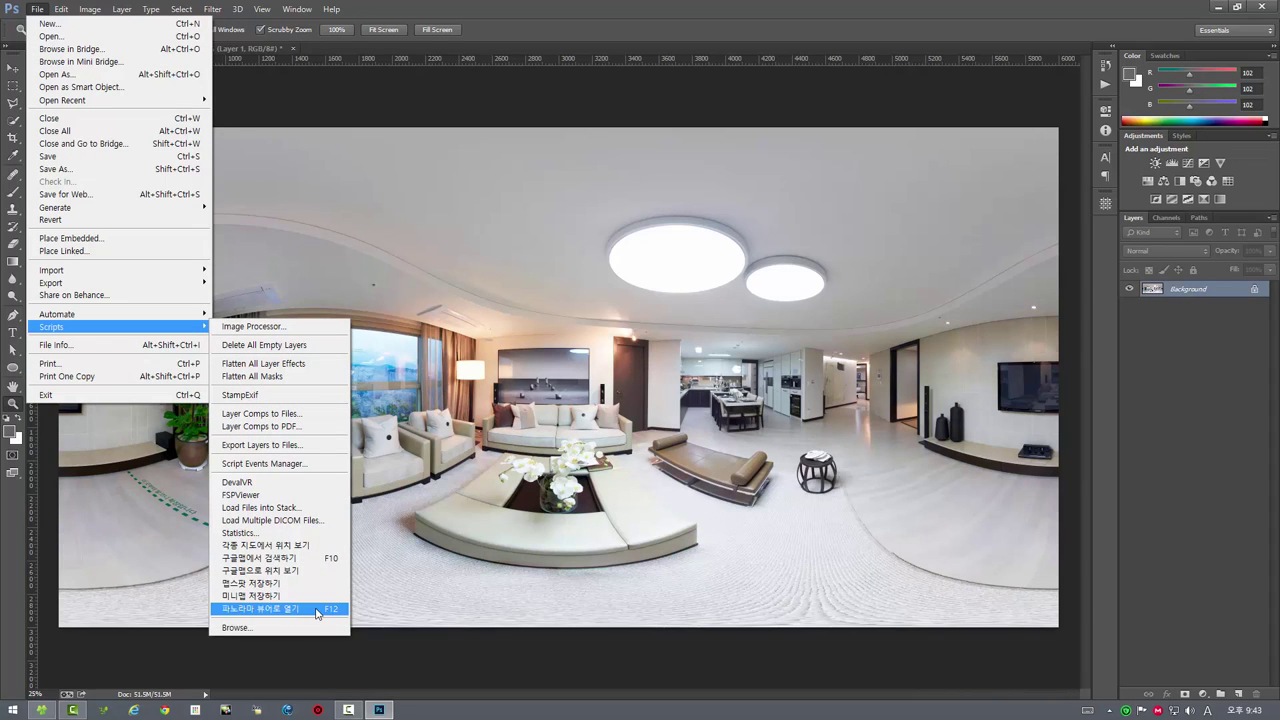
{"action": "left_click", "coordinate": [307, 609]}
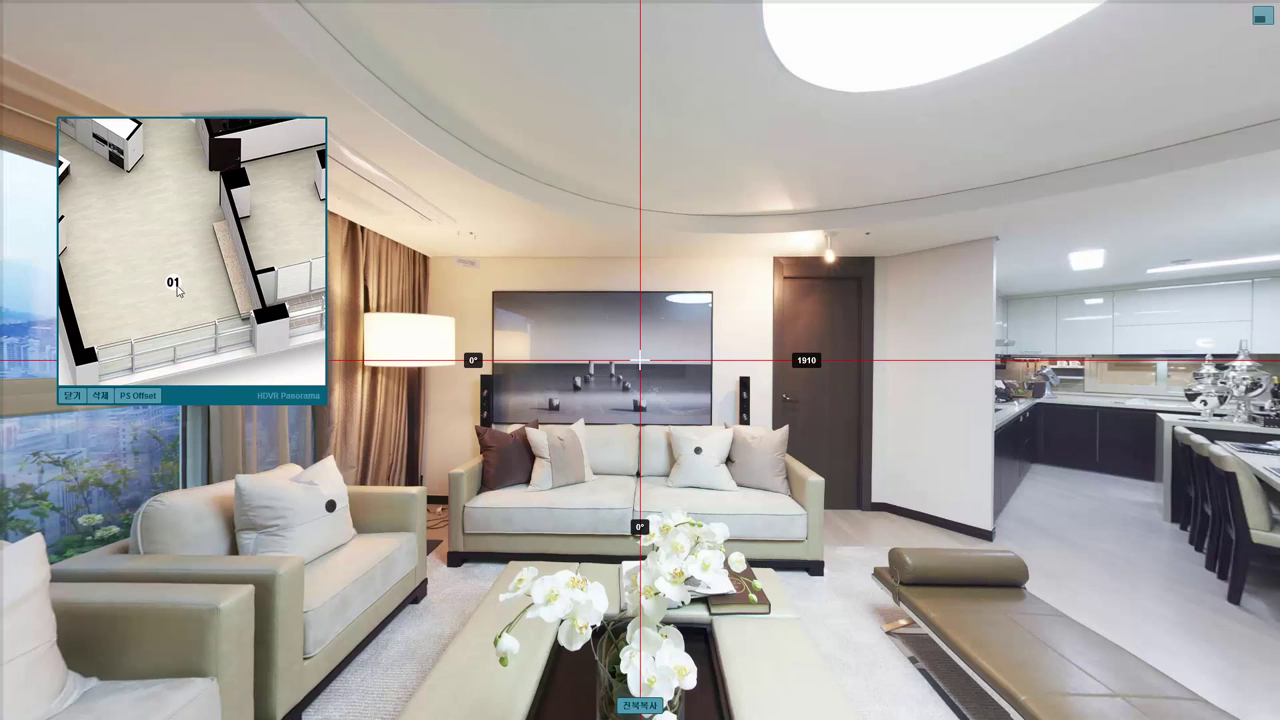
- Drop the view cone onto marker 01 and zoom the minimap in around it
{"action": "mouse_move", "coordinate": [174, 289]}
{"action": "left_mouse_down"}
{"action": "mouse_move", "coordinate": [113, 256]}
{"action": "mouse_move", "coordinate": [122, 264]}
{"action": "left_mouse_up"}
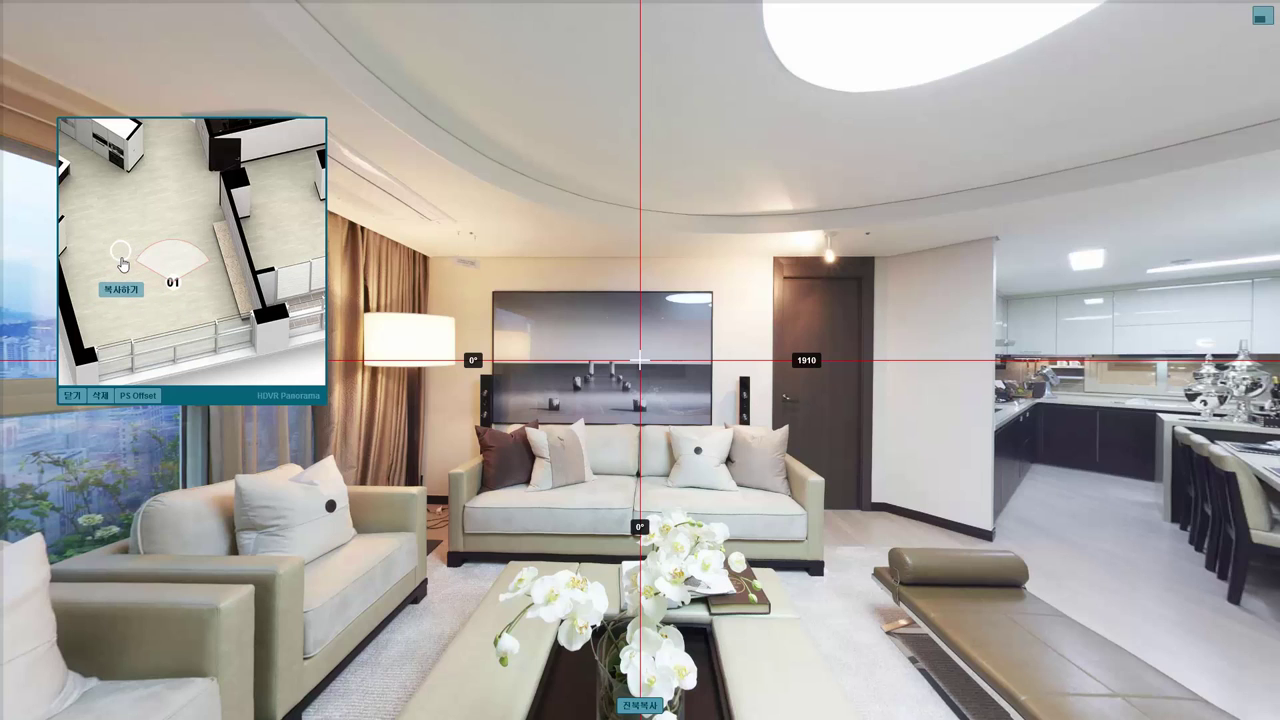
{"action": "mouse_move", "coordinate": [122, 264]}
{"action": "left_mouse_down"}
{"action": "mouse_move", "coordinate": [118, 279]}
{"action": "mouse_move", "coordinate": [176, 294]}
{"action": "left_mouse_up"}
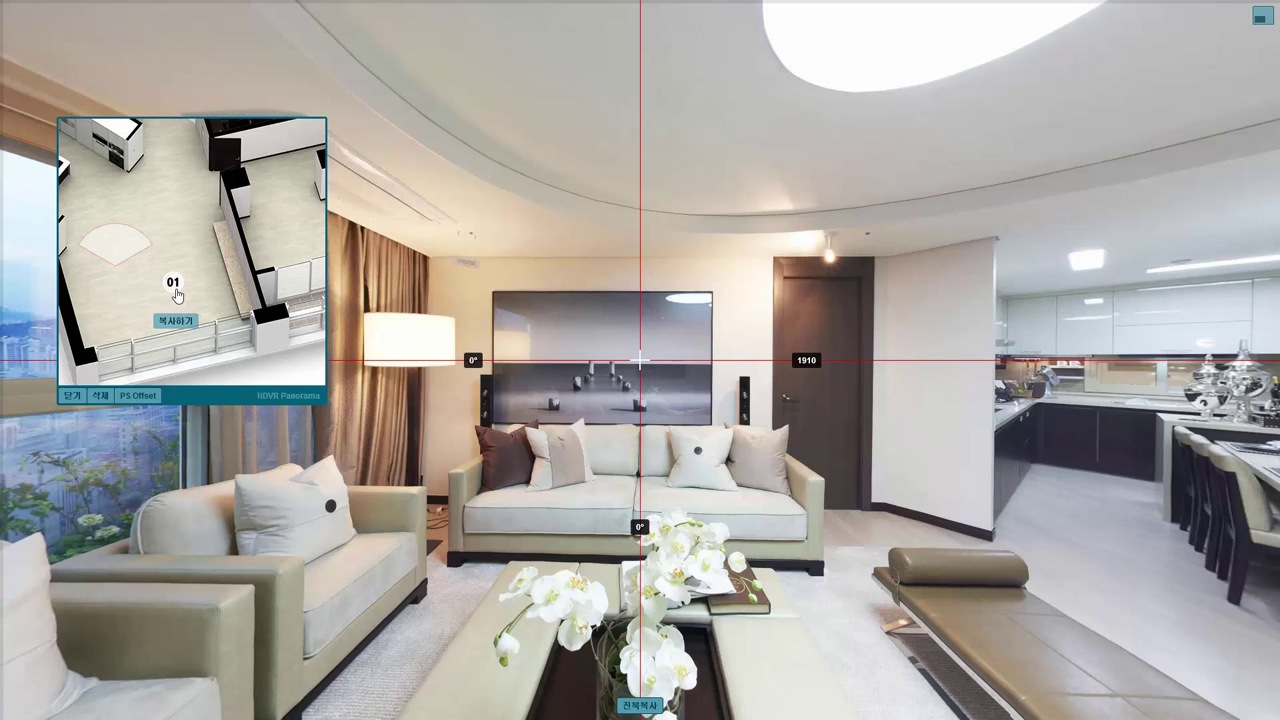
{"action": "left_click", "coordinate": [176, 294]}
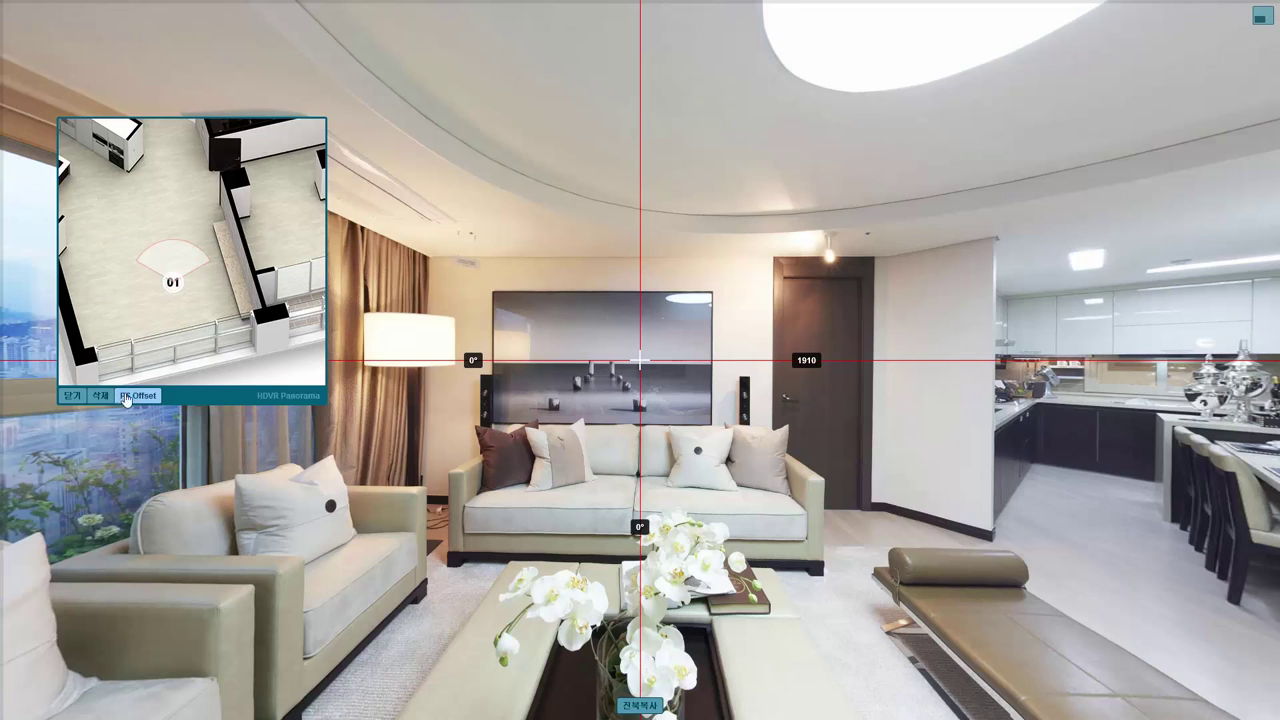
{"action": "scroll", "coordinate": [181, 341], "scroll_direction": "up", "scroll_amount": 2}
- Show the target box and turn the panorama view to centre on the TV wall
{"action": "left_click_drag", "start_coordinate": [218, 300], "coordinate": [238, 311]}
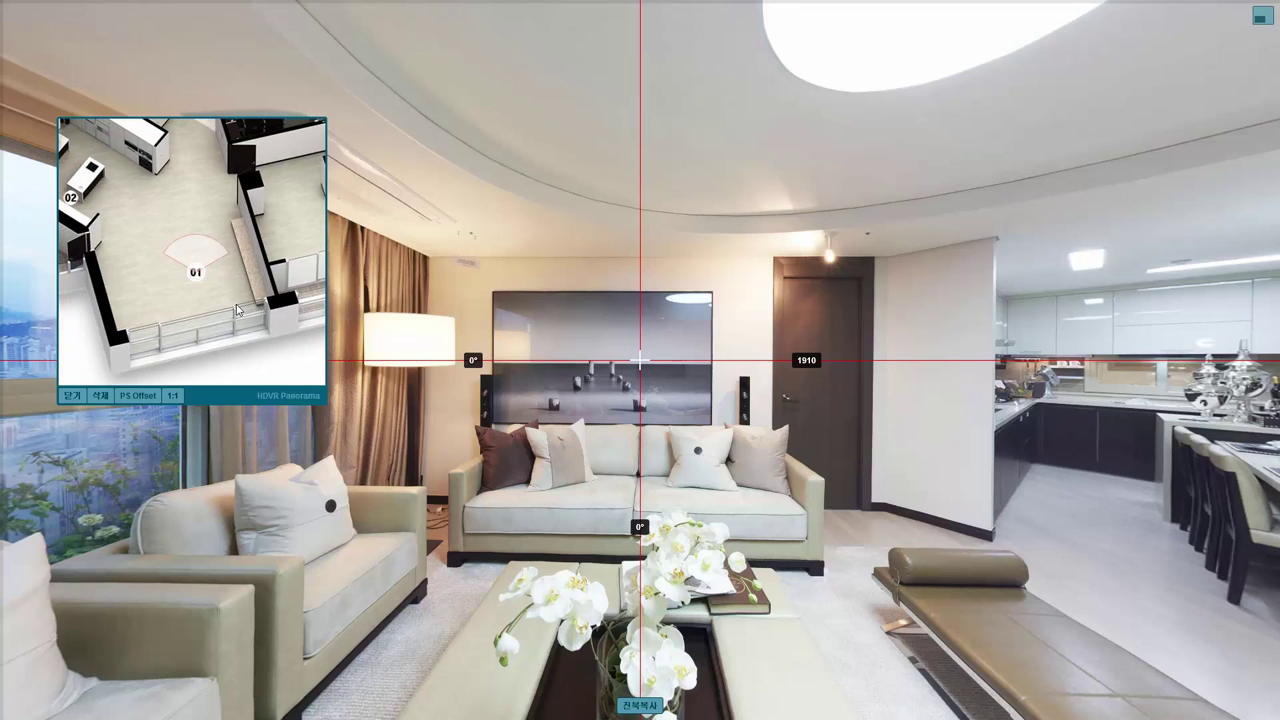
{"action": "right_click", "coordinate": [578, 424]}
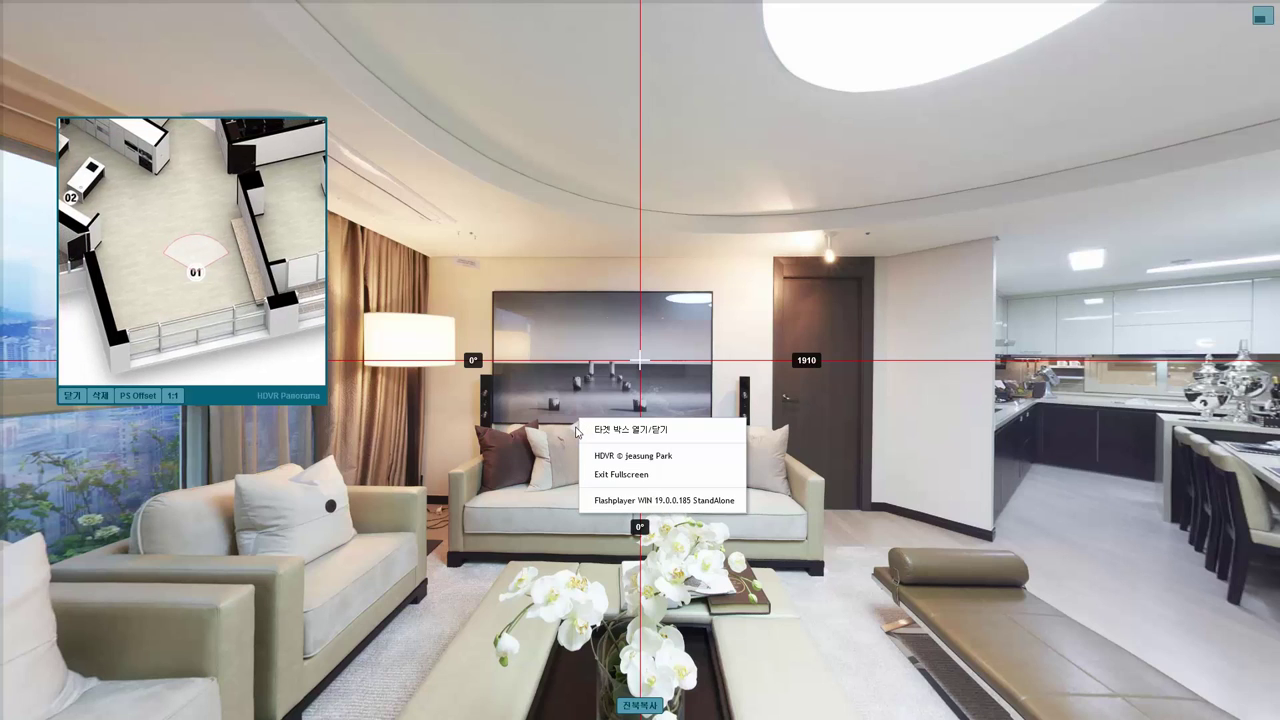
{"action": "left_click", "coordinate": [612, 434]}
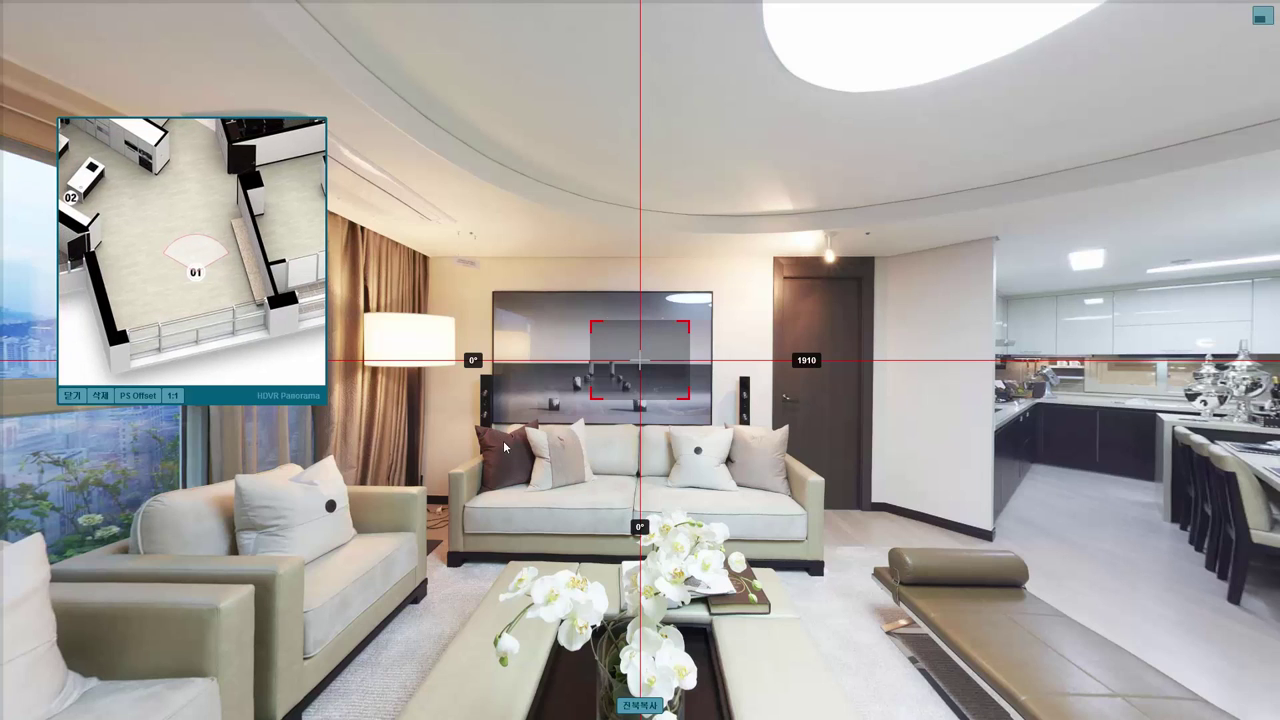
{"action": "left_click_drag", "start_coordinate": [518, 452], "coordinate": [425, 468]}
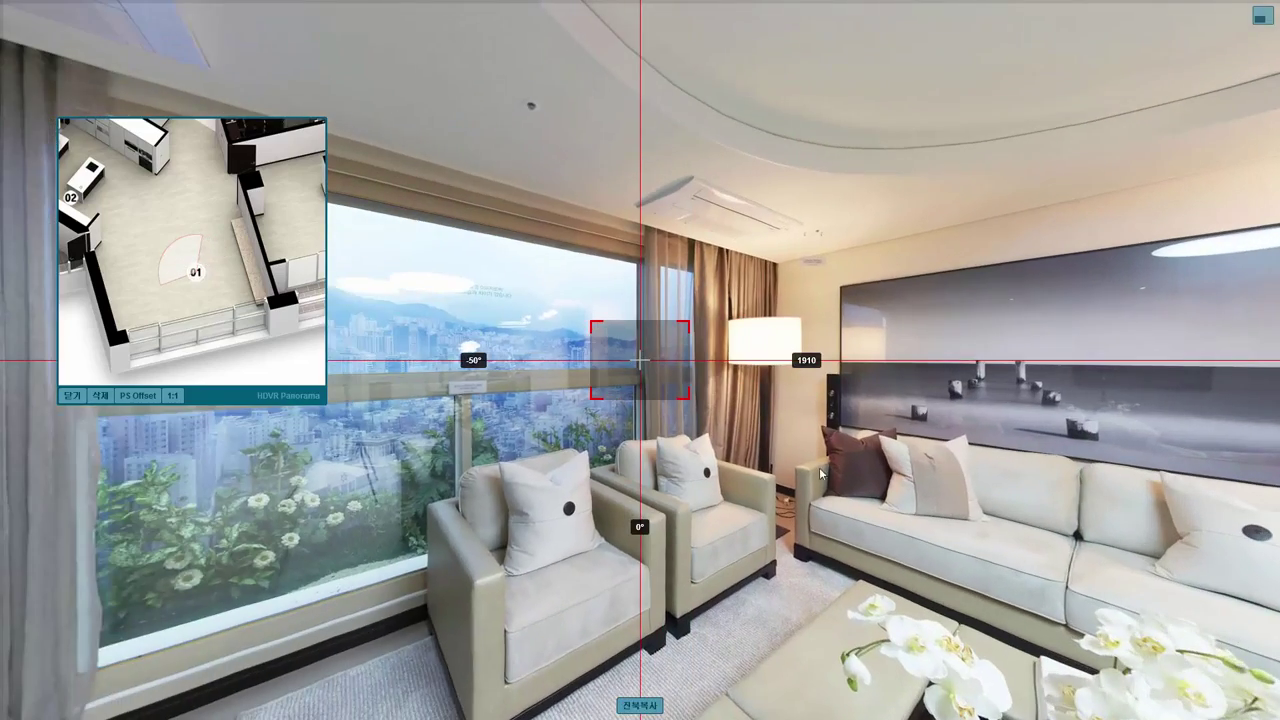
{"action": "left_click_drag", "start_coordinate": [820, 474], "coordinate": [342, 514]}
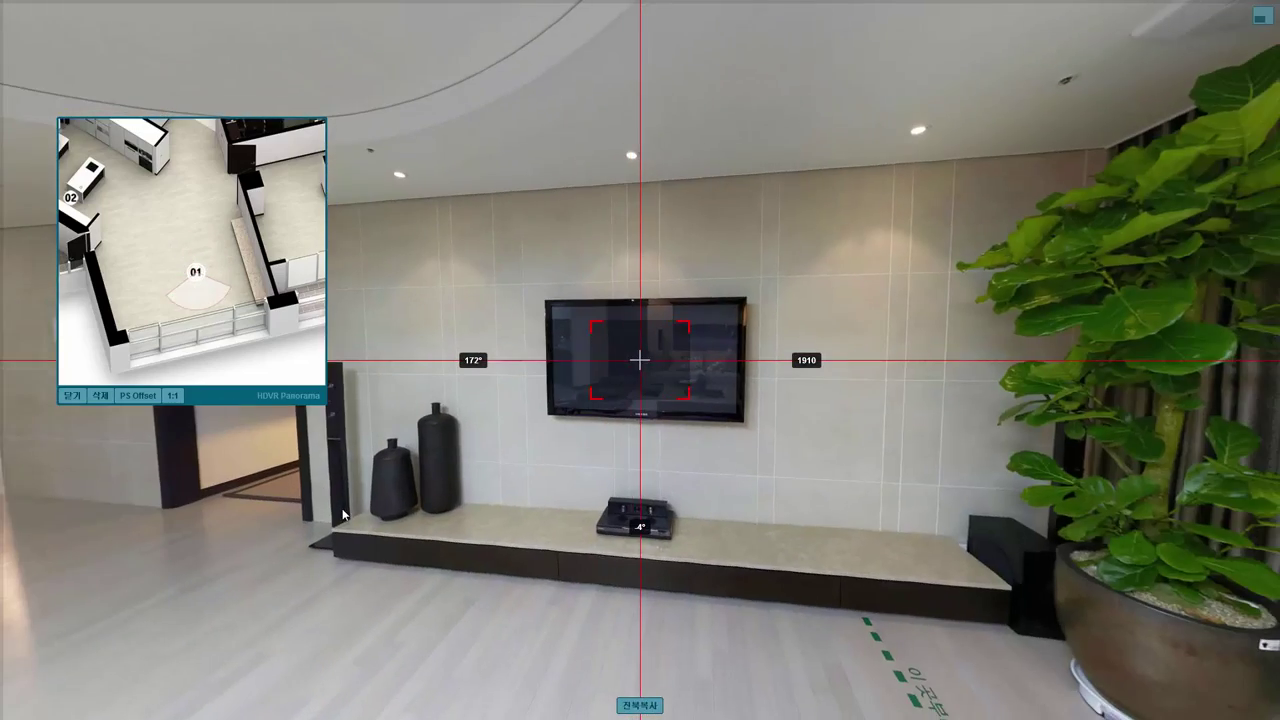
{"action": "left_click_drag", "start_coordinate": [837, 500], "coordinate": [797, 502]}
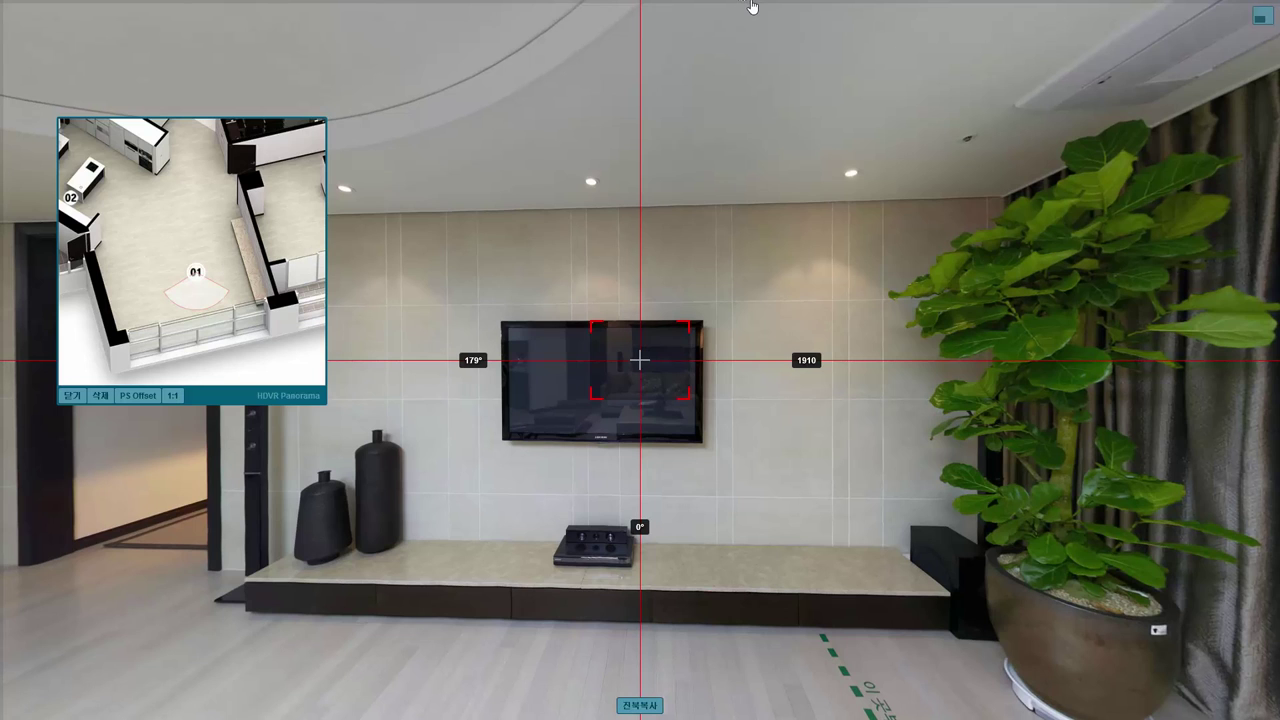
{"action": "left_click_drag", "start_coordinate": [748, 9], "coordinate": [824, 595]}
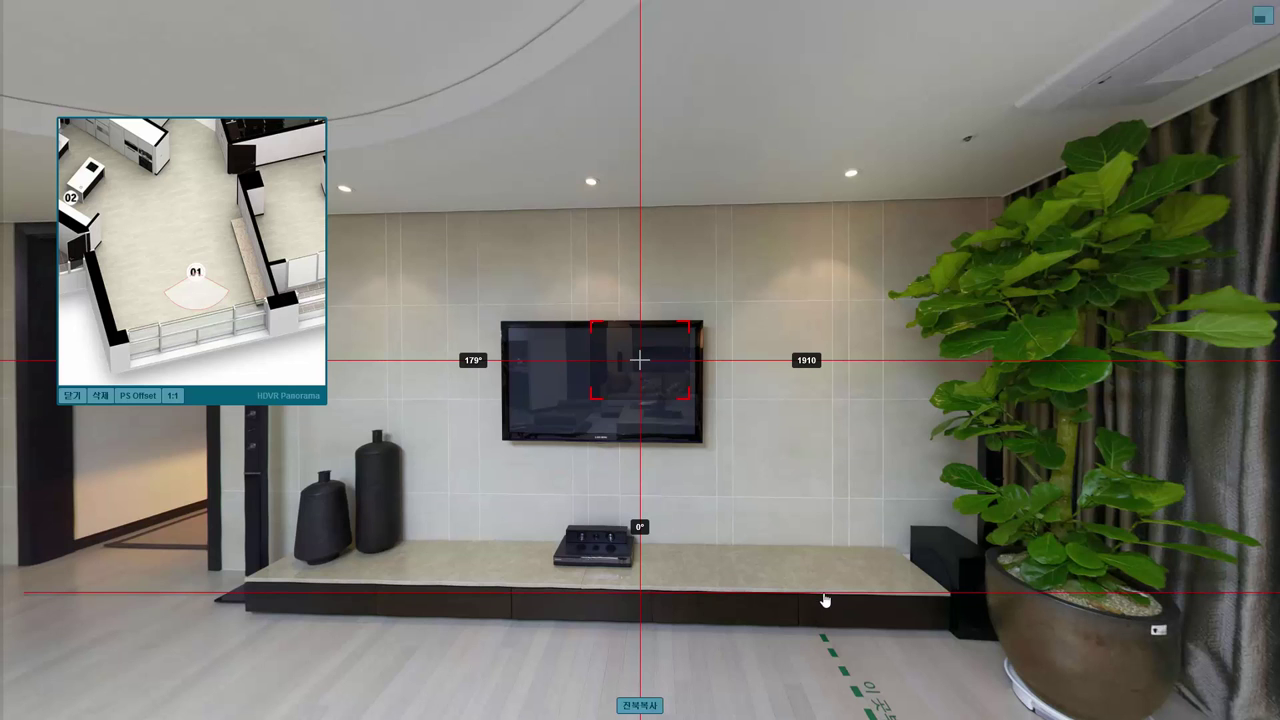
{"action": "left_click_drag", "start_coordinate": [840, 484], "coordinate": [823, 484]}
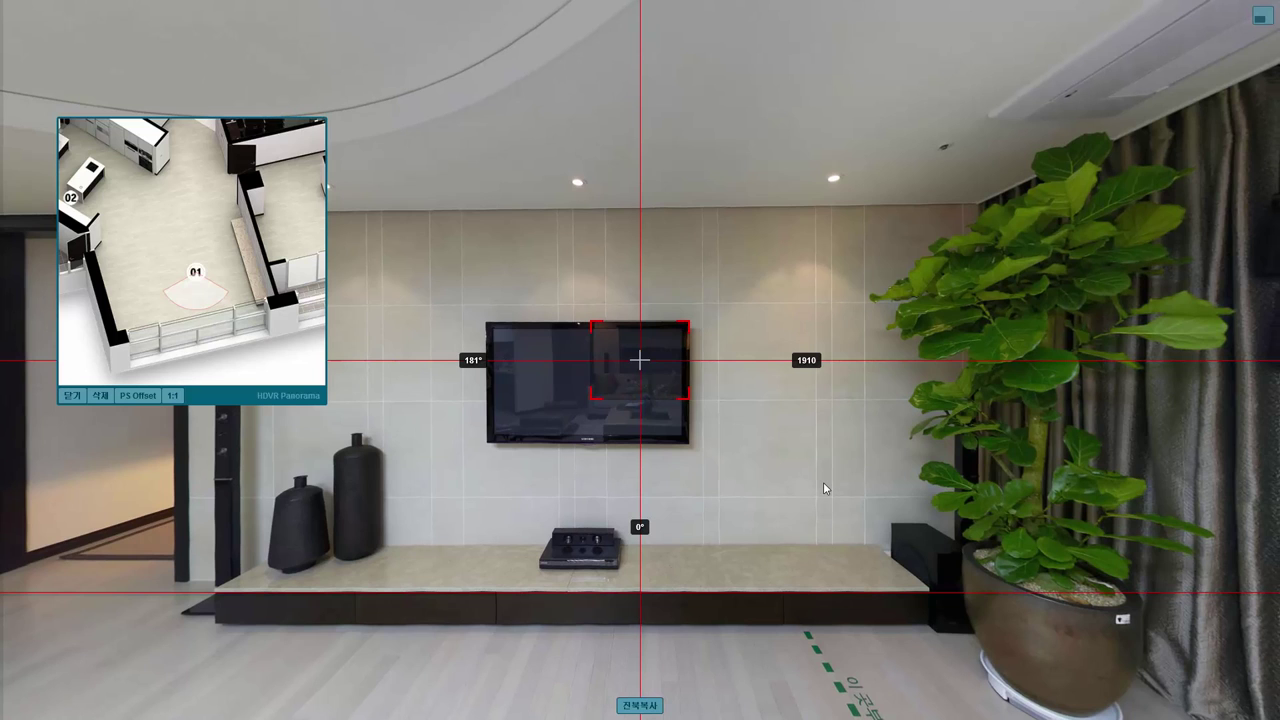
- Set marker 01's radar heading to -108.38, copy the PS offset, and exit fullscreen
{"action": "right_click", "coordinate": [205, 288]}
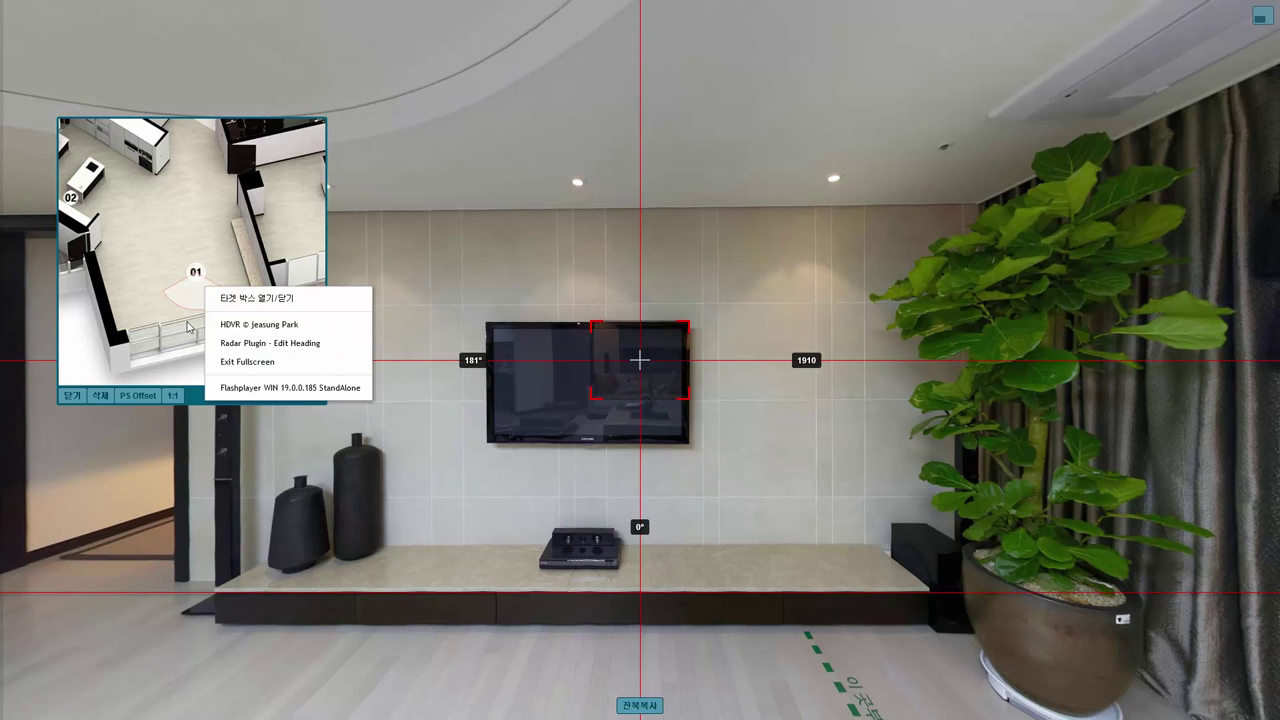
{"action": "left_click", "coordinate": [265, 343]}
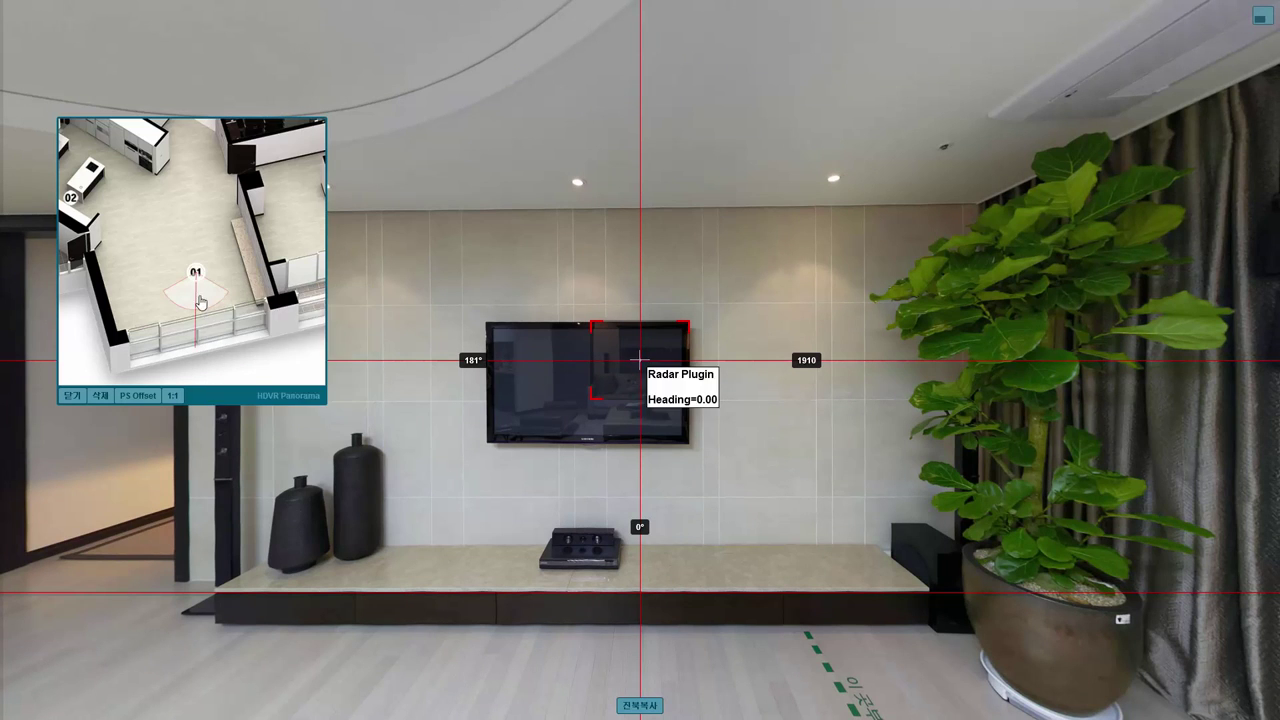
{"action": "left_click_drag", "start_coordinate": [211, 302], "coordinate": [260, 227]}
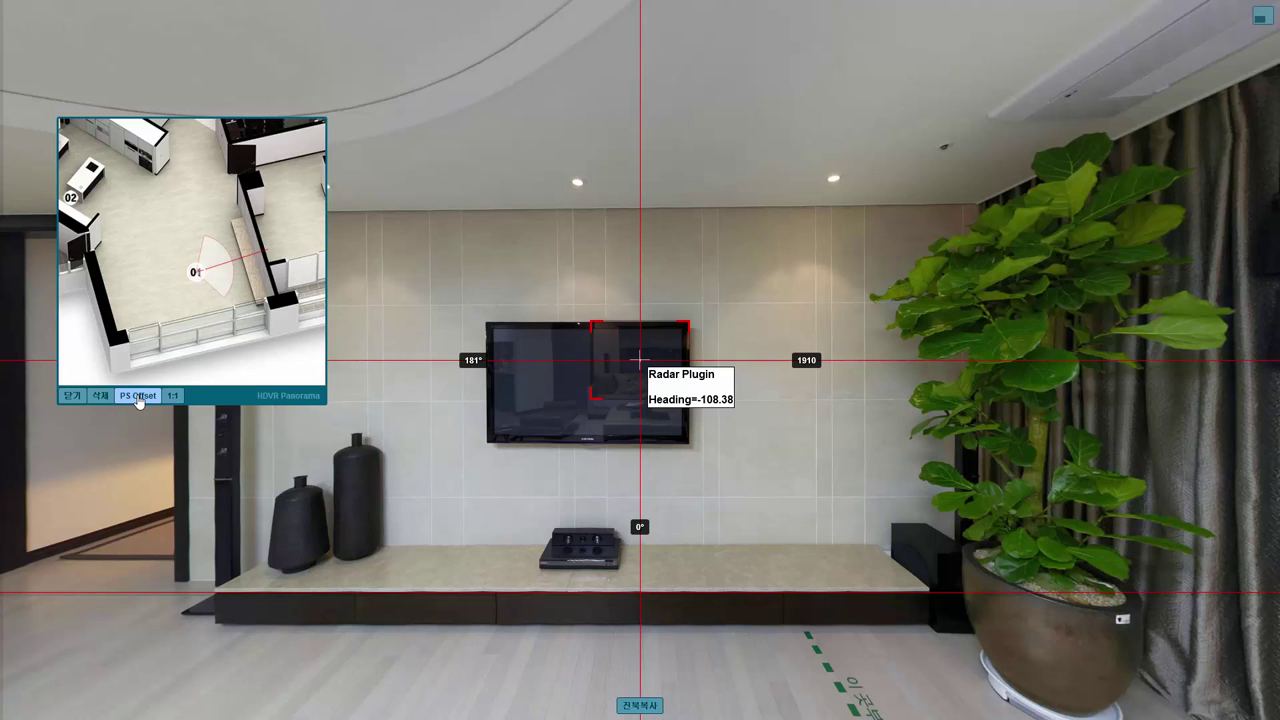
{"action": "left_click", "coordinate": [139, 397]}
{"action": "left_click", "coordinate": [1260, 18]}
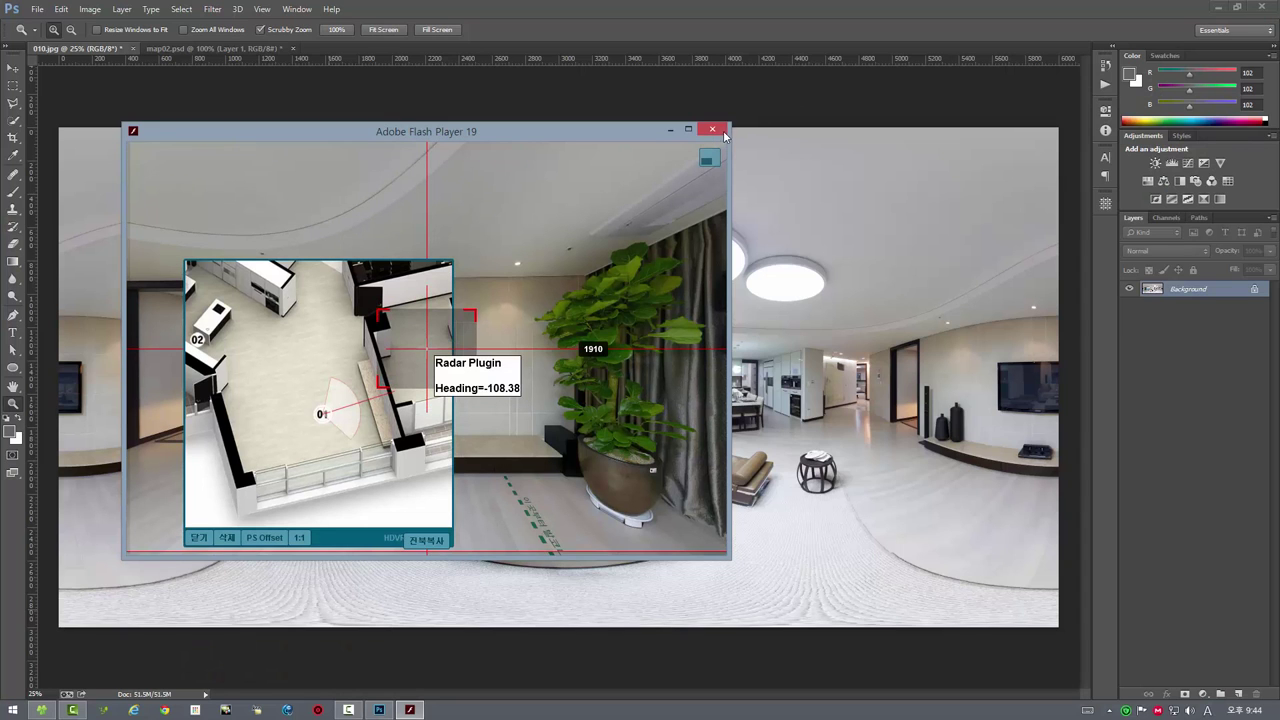
- Offset 010.jpg horizontally by -1800 px with Wrap Around
{"action": "left_click", "coordinate": [712, 130]}
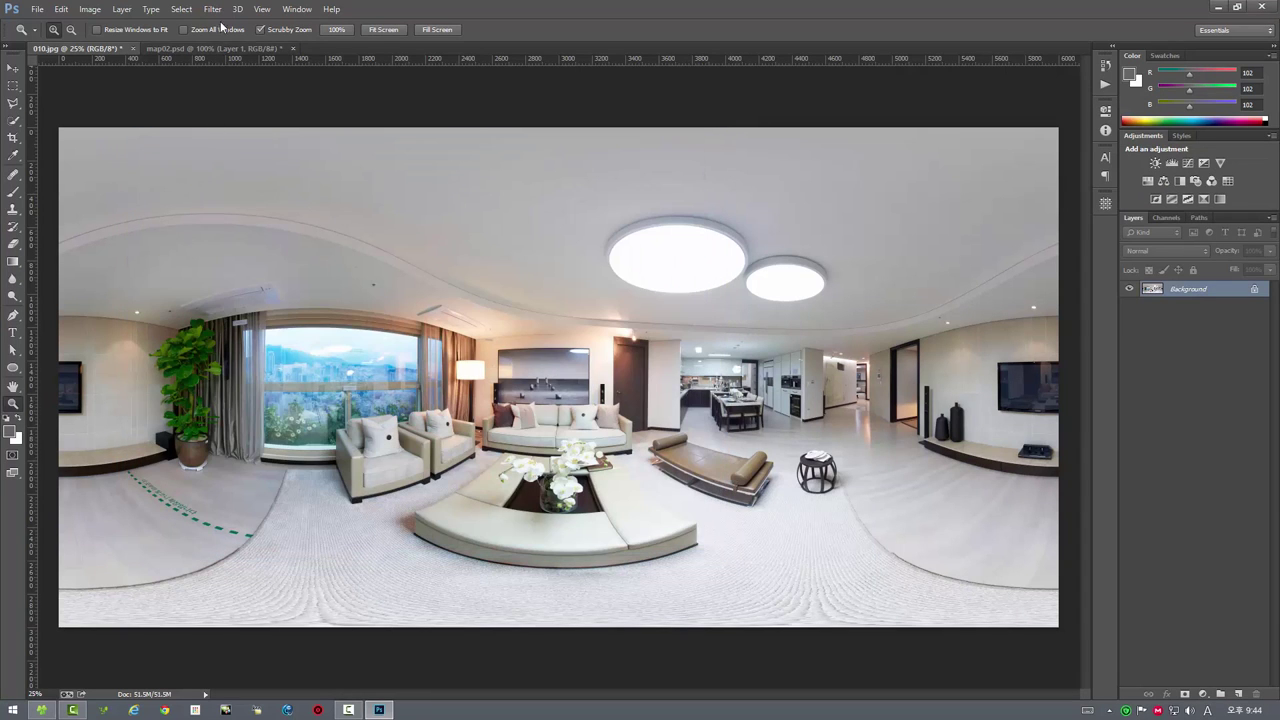
{"action": "left_click", "coordinate": [212, 9]}
{"action": "mouse_move", "coordinate": [222, 257]}
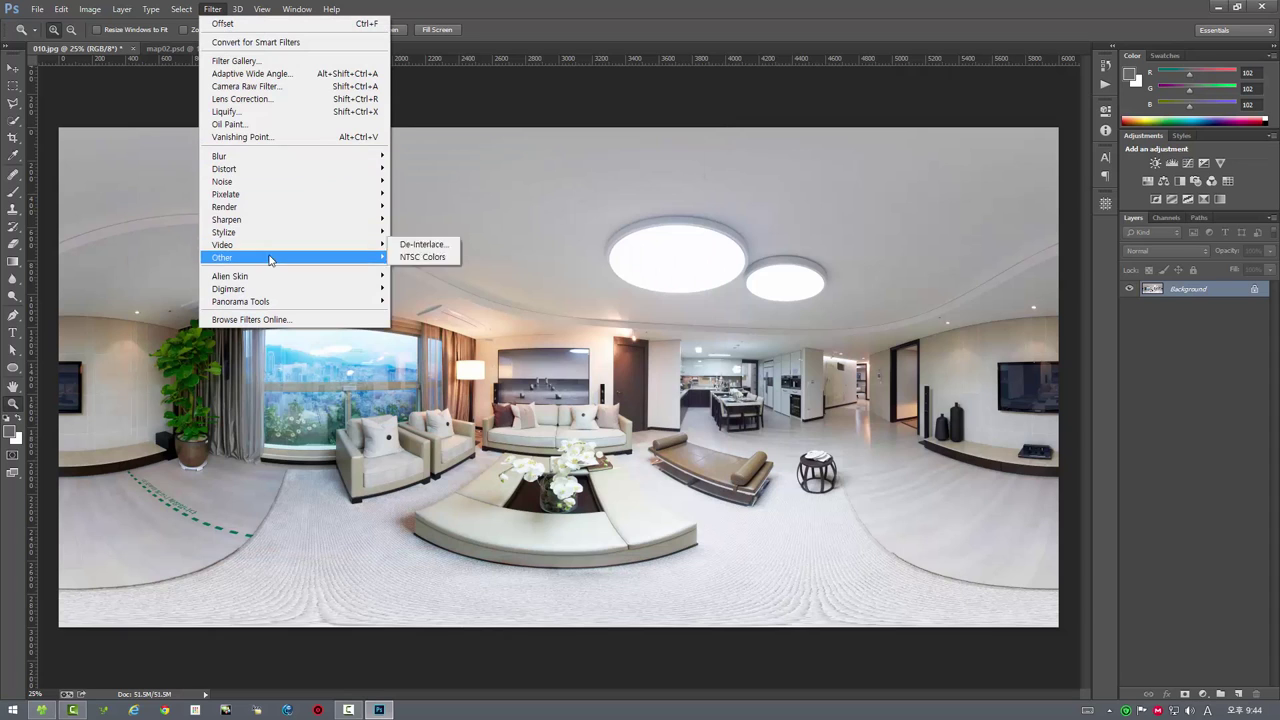
{"action": "left_click", "coordinate": [419, 312]}
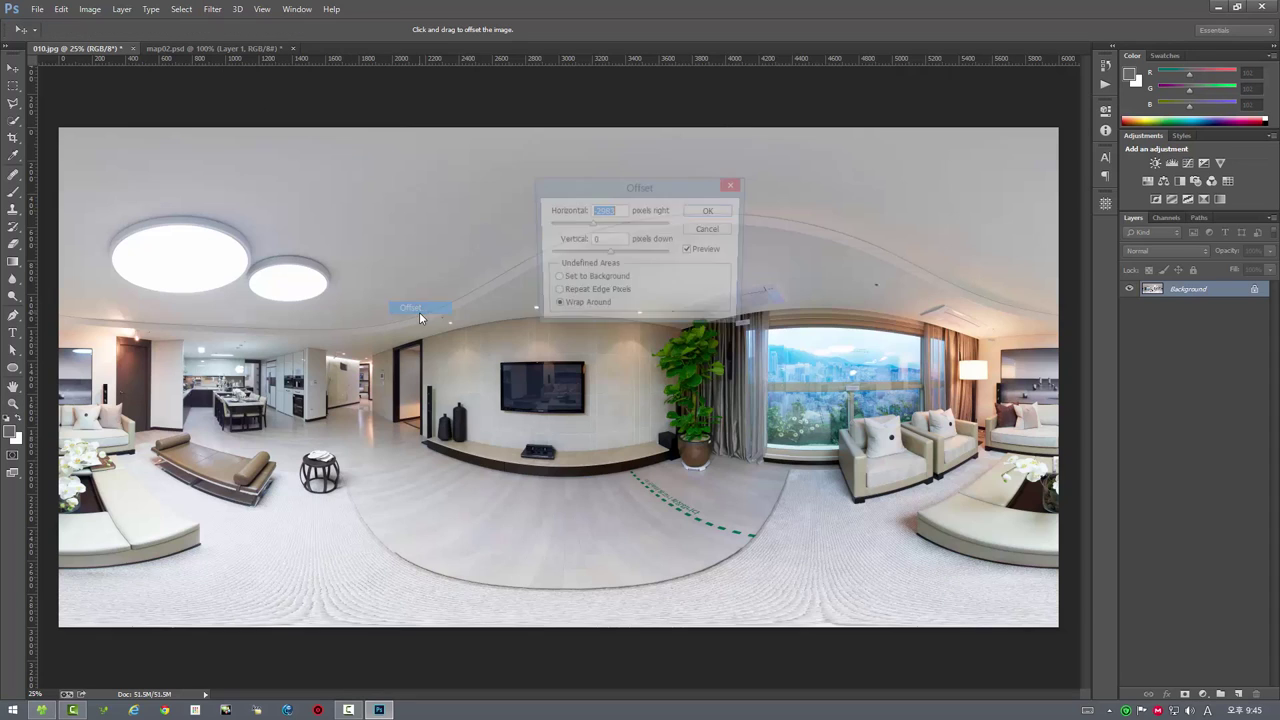
{"action": "right_click", "coordinate": [602, 212]}
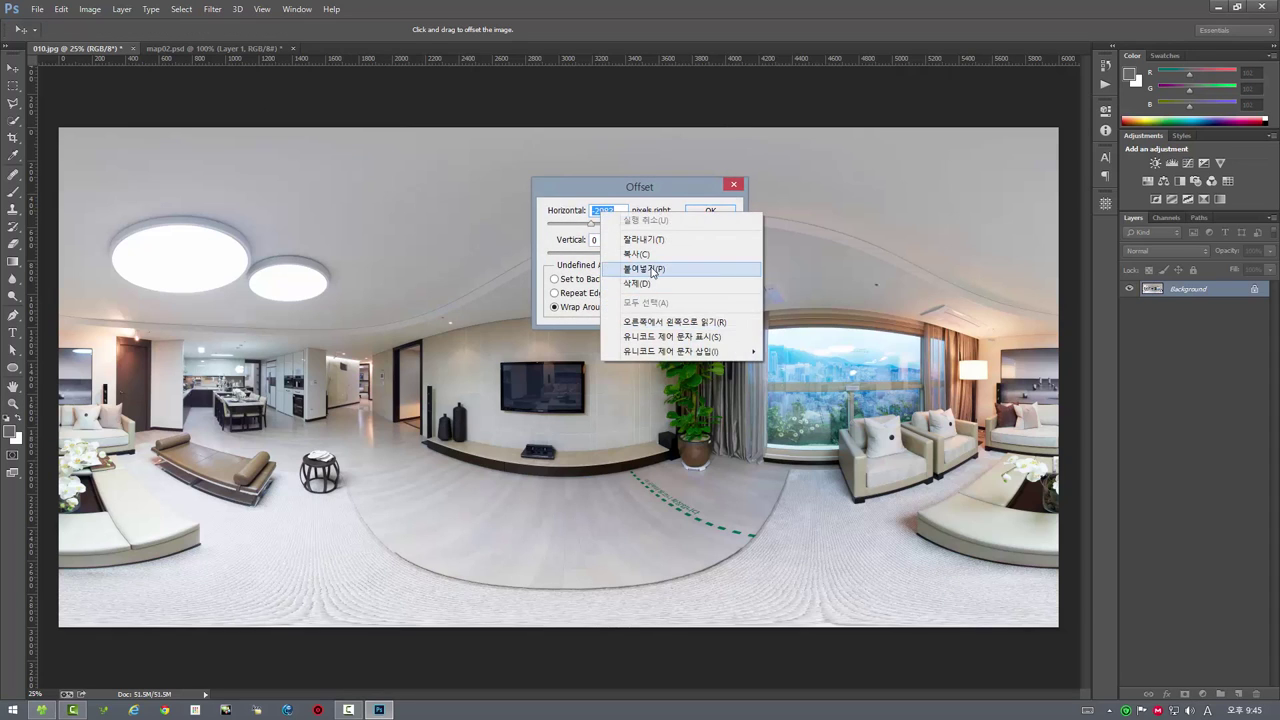
{"action": "left_click", "coordinate": [652, 268]}
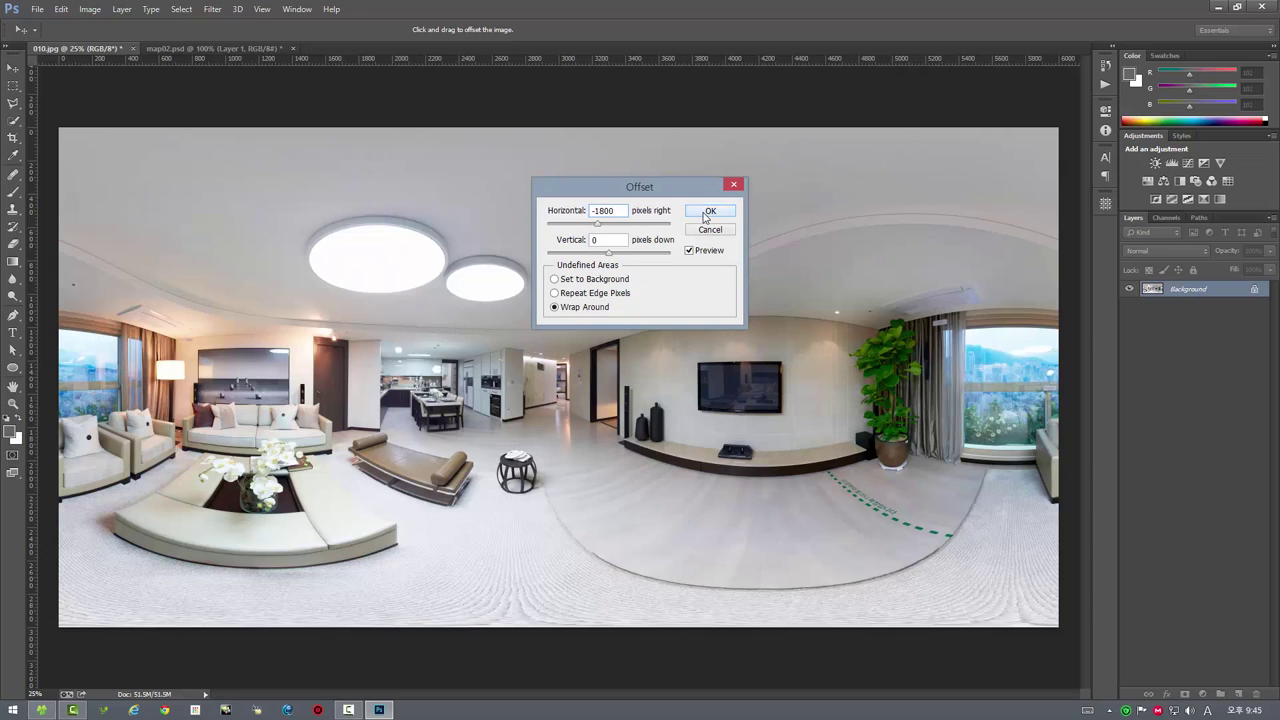
{"action": "left_click", "coordinate": [704, 213]}
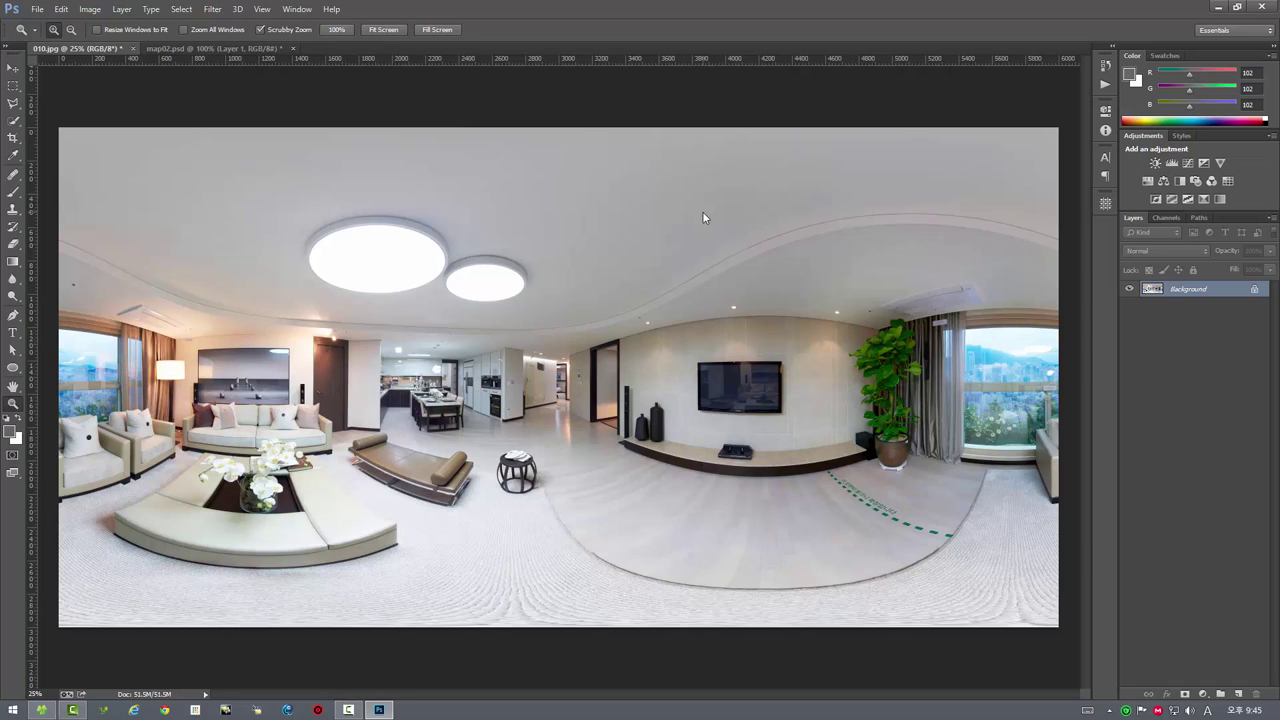
- Open 010.jpg in the panorama viewer and turn marker 01's view cone on the minimap
{"action": "left_click", "coordinate": [35, 9]}
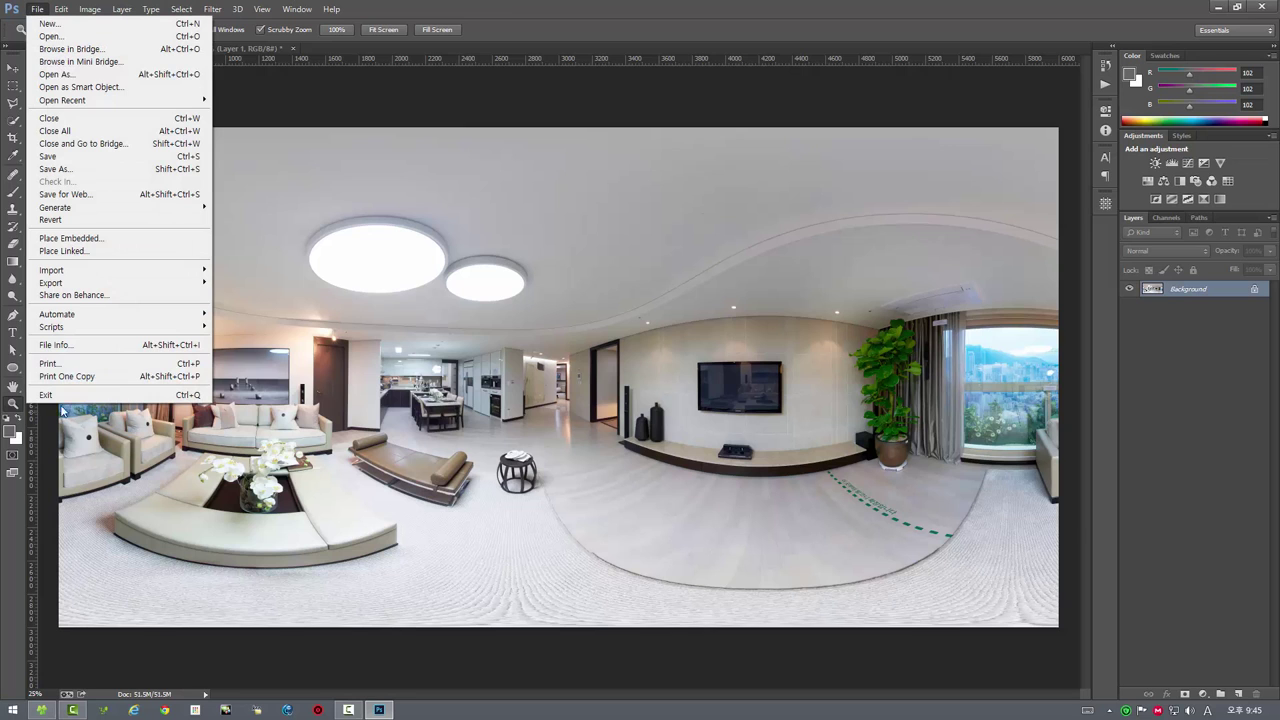
{"action": "mouse_move", "coordinate": [51, 326]}
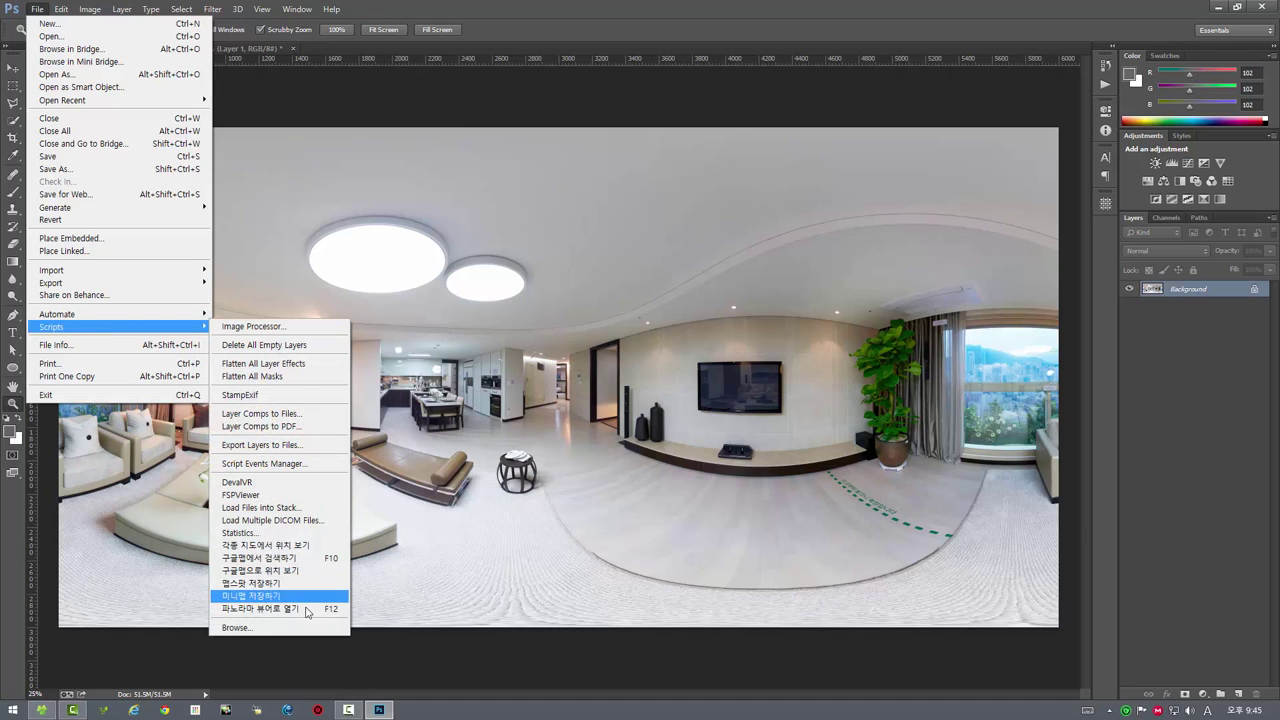
{"action": "left_click", "coordinate": [314, 609]}
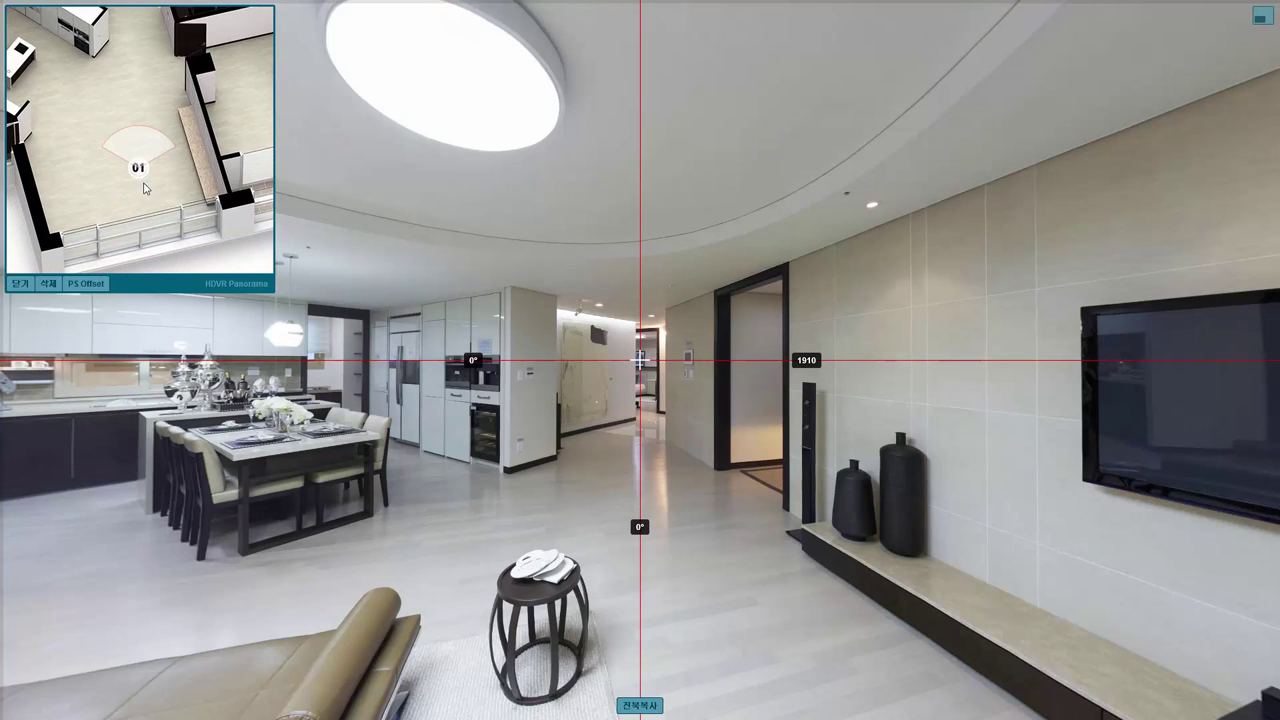
{"action": "left_click_drag", "start_coordinate": [143, 185], "coordinate": [95, 180]}
- Look around the living room toward the TV wall and window to check the alignment
{"action": "left_click_drag", "start_coordinate": [988, 466], "coordinate": [430, 429]}
{"action": "scroll", "coordinate": [463, 421], "scroll_direction": "down", "scroll_amount": 2}
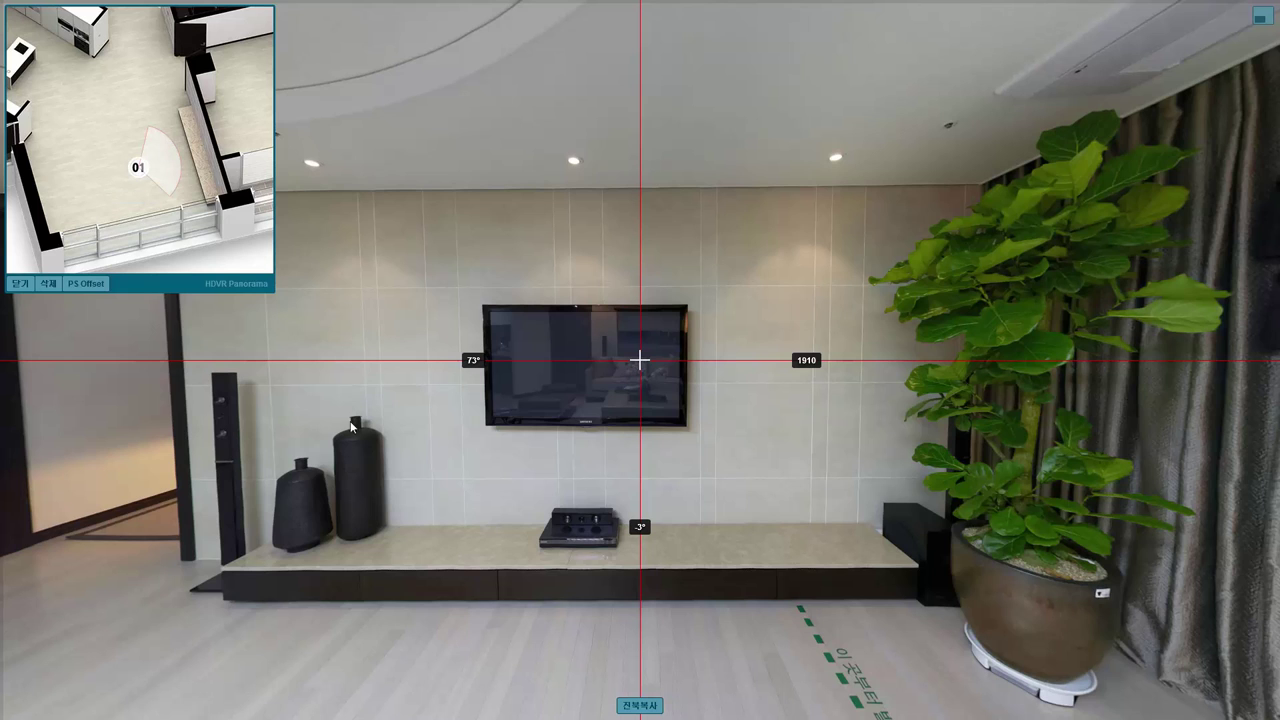
{"action": "left_click_drag", "start_coordinate": [350, 427], "coordinate": [364, 440]}
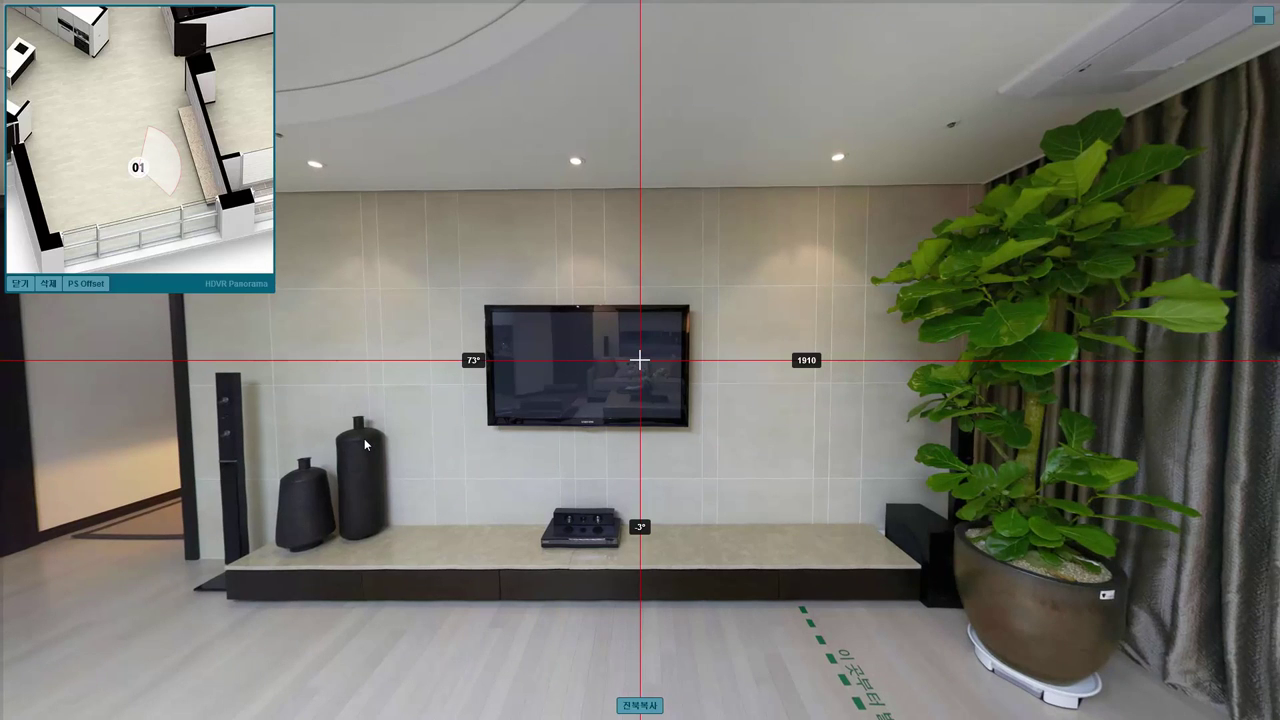
{"action": "left_click_drag", "start_coordinate": [364, 438], "coordinate": [672, 458]}
{"action": "scroll", "coordinate": [791, 486], "scroll_direction": "down", "scroll_amount": 2}
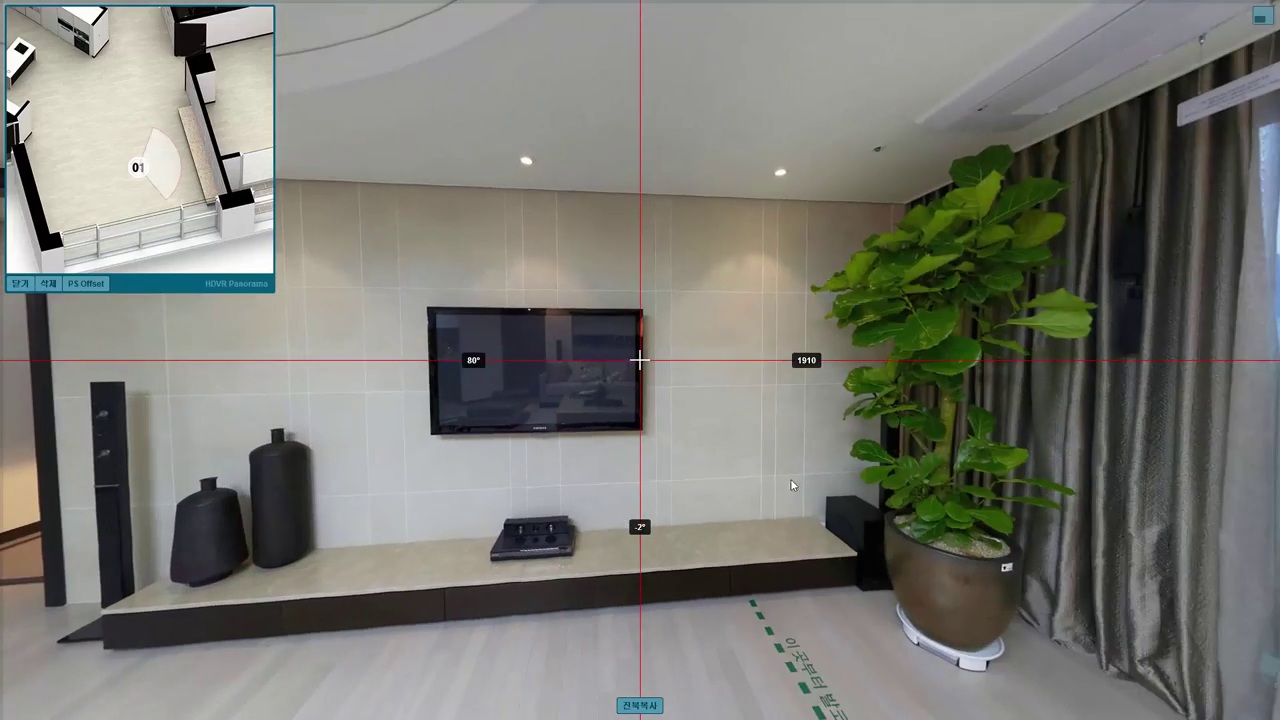
{"action": "mouse_move", "coordinate": [791, 486]}
{"action": "left_mouse_down"}
{"action": "mouse_move", "coordinate": [393, 470]}
{"action": "mouse_move", "coordinate": [796, 460]}
{"action": "mouse_move", "coordinate": [255, 486]}
{"action": "mouse_move", "coordinate": [127, 294]}
{"action": "left_mouse_up"}
{"action": "scroll", "coordinate": [796, 460], "scroll_direction": "down", "scroll_amount": 1}
{"action": "scroll", "coordinate": [133, 97], "scroll_direction": "down", "scroll_amount": 1}
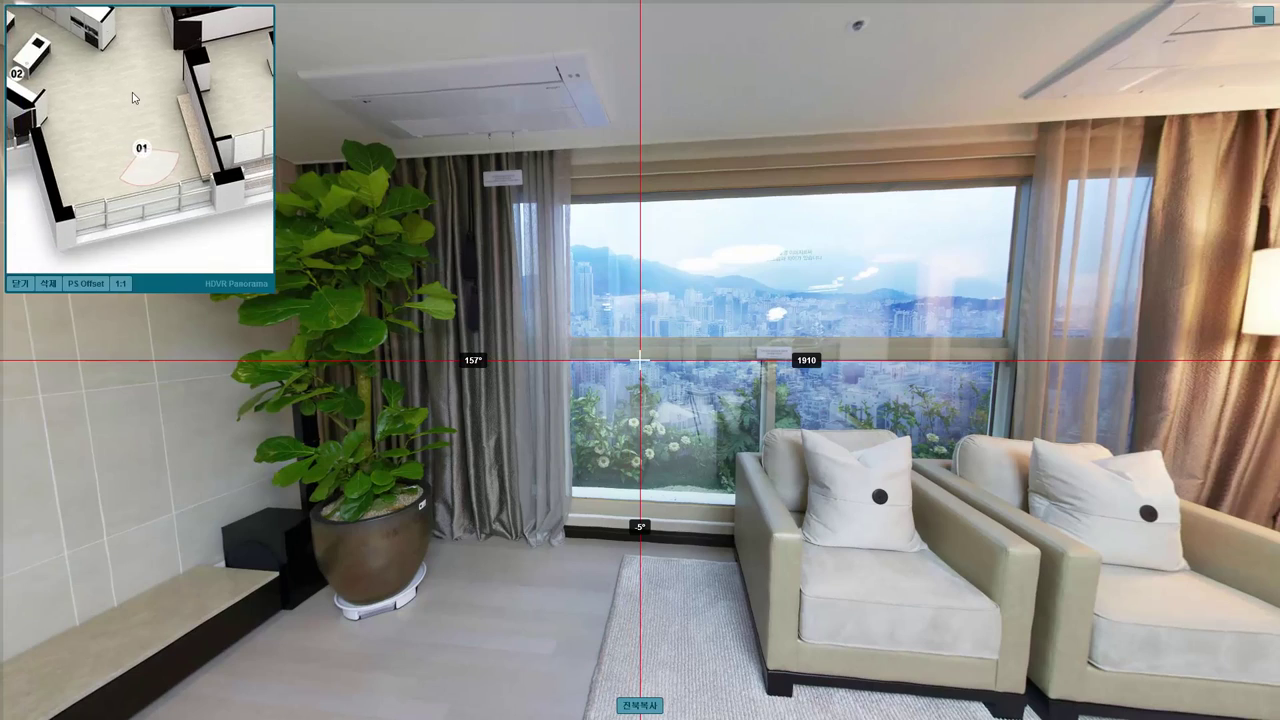
{"action": "scroll", "coordinate": [133, 97], "scroll_direction": "down", "scroll_amount": 1}
{"action": "scroll", "coordinate": [128, 120], "scroll_direction": "down", "scroll_amount": 1}
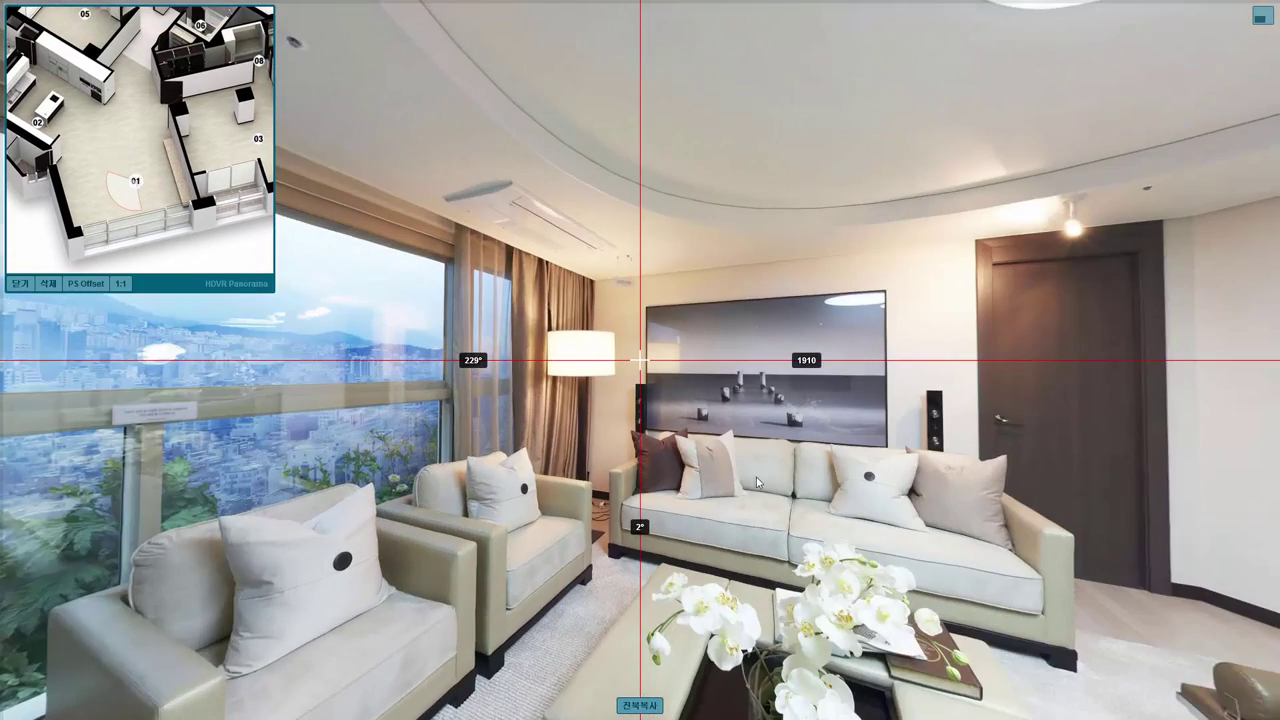
- Turn the view past the sofa wall toward the kitchen, then back straight ahead
{"action": "mouse_move", "coordinate": [705, 417]}
{"action": "left_mouse_down"}
{"action": "mouse_move", "coordinate": [695, 483]}
{"action": "mouse_move", "coordinate": [668, 483]}
{"action": "left_mouse_up"}
{"action": "left_click_drag", "start_coordinate": [927, 500], "coordinate": [706, 455]}
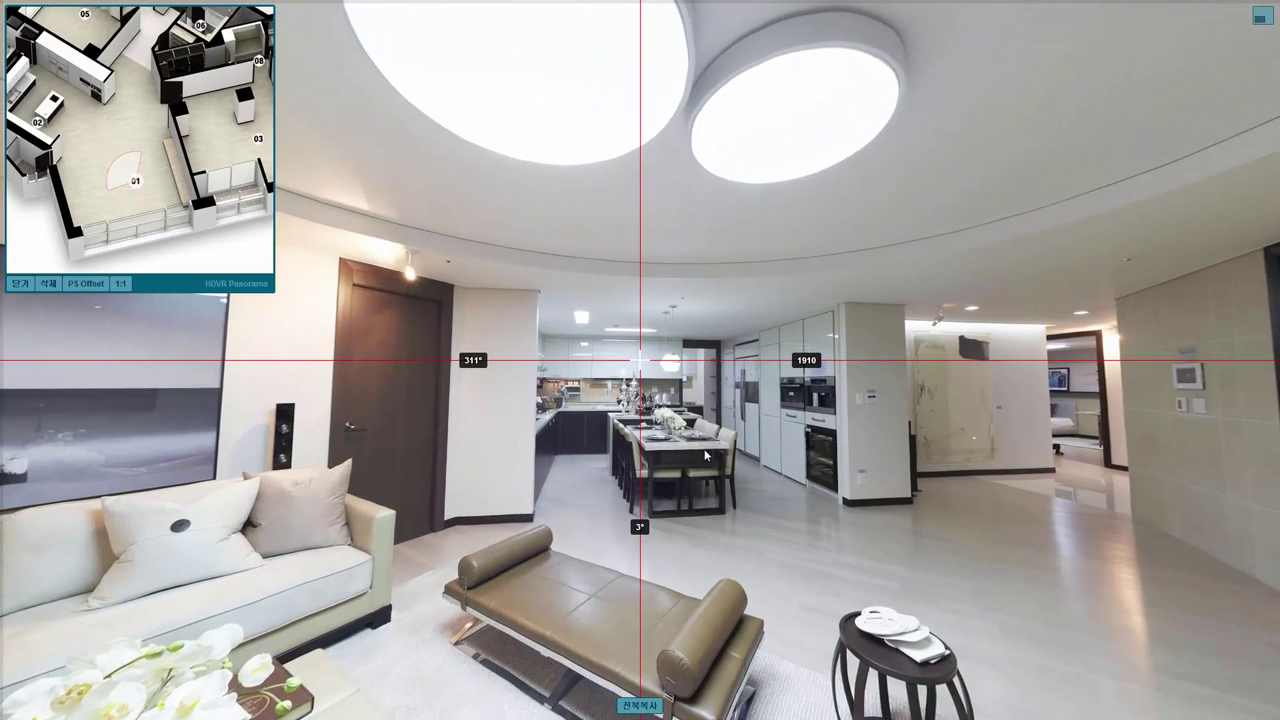
{"action": "mouse_move", "coordinate": [744, 415]}
{"action": "left_mouse_down"}
{"action": "mouse_move", "coordinate": [778, 447]}
{"action": "mouse_move", "coordinate": [503, 432]}
{"action": "left_mouse_up"}
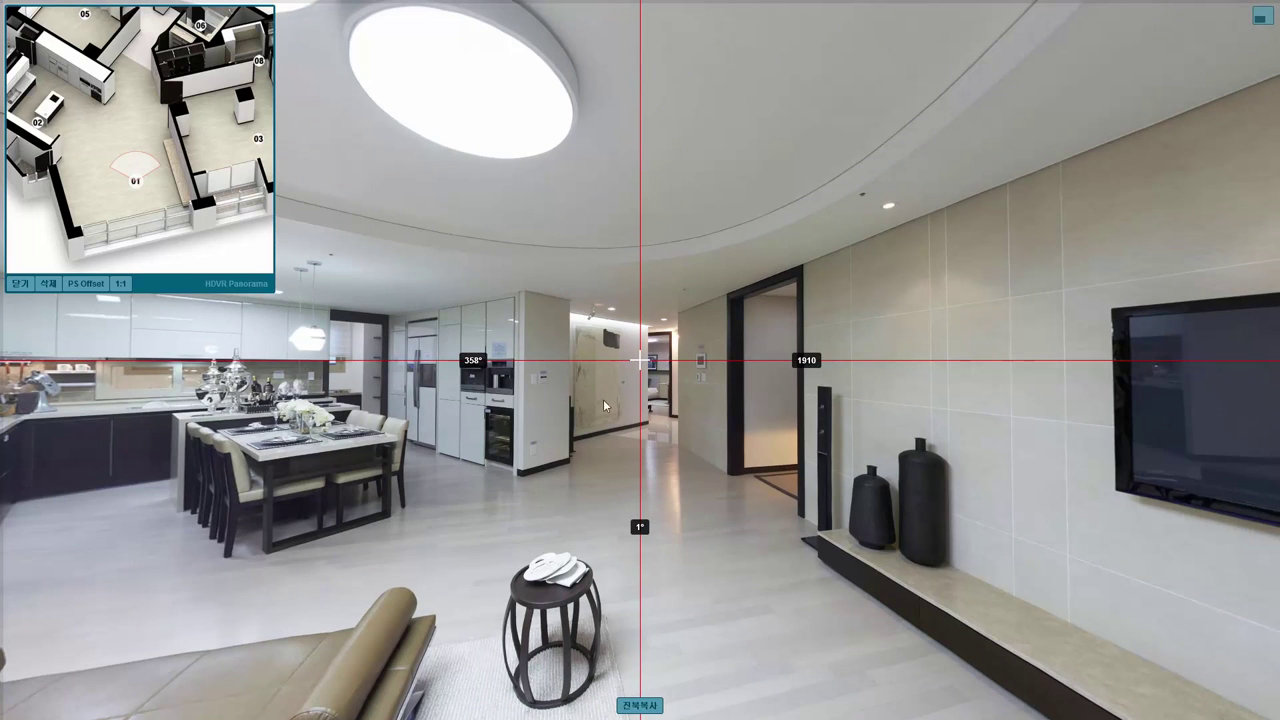
{"action": "mouse_move", "coordinate": [751, 458]}
{"action": "left_mouse_down"}
{"action": "mouse_move", "coordinate": [739, 436]}
{"action": "mouse_move", "coordinate": [451, 468]}
{"action": "left_mouse_up"}
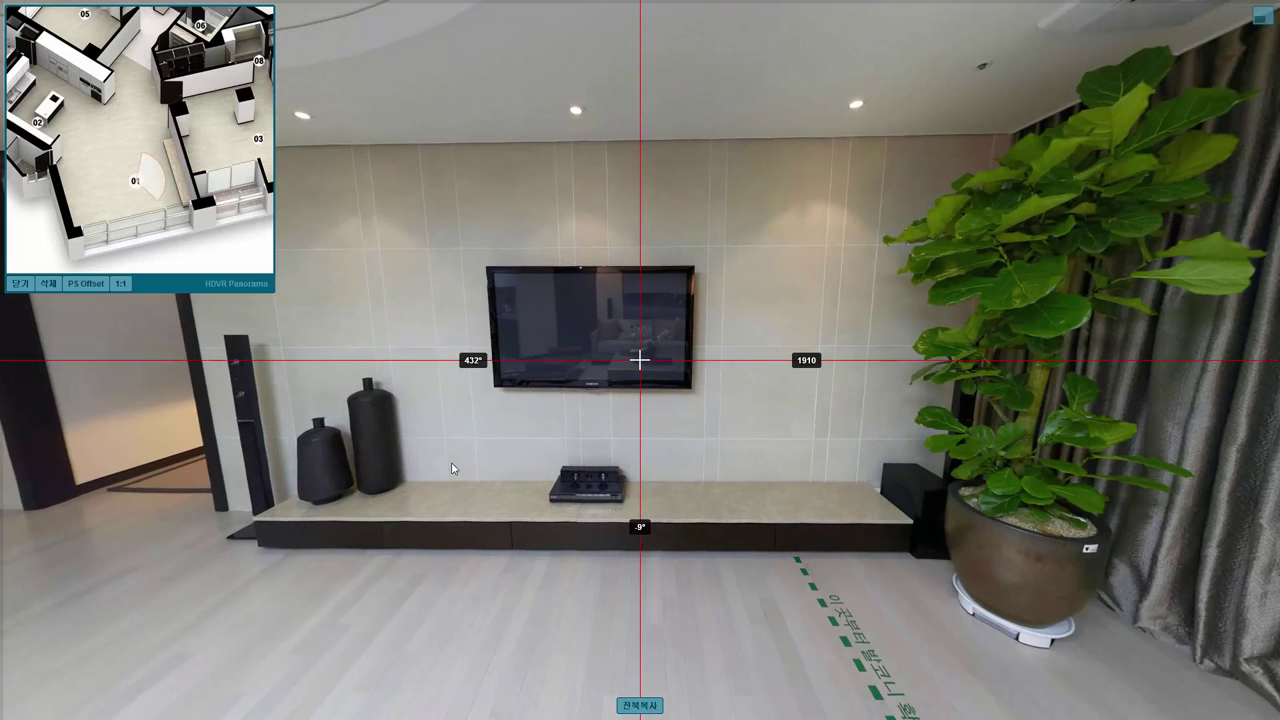
- Exit fullscreen, close the panorama viewer, and save 010.jpg
{"action": "left_click", "coordinate": [1263, 22]}
{"action": "left_click", "coordinate": [749, 164]}
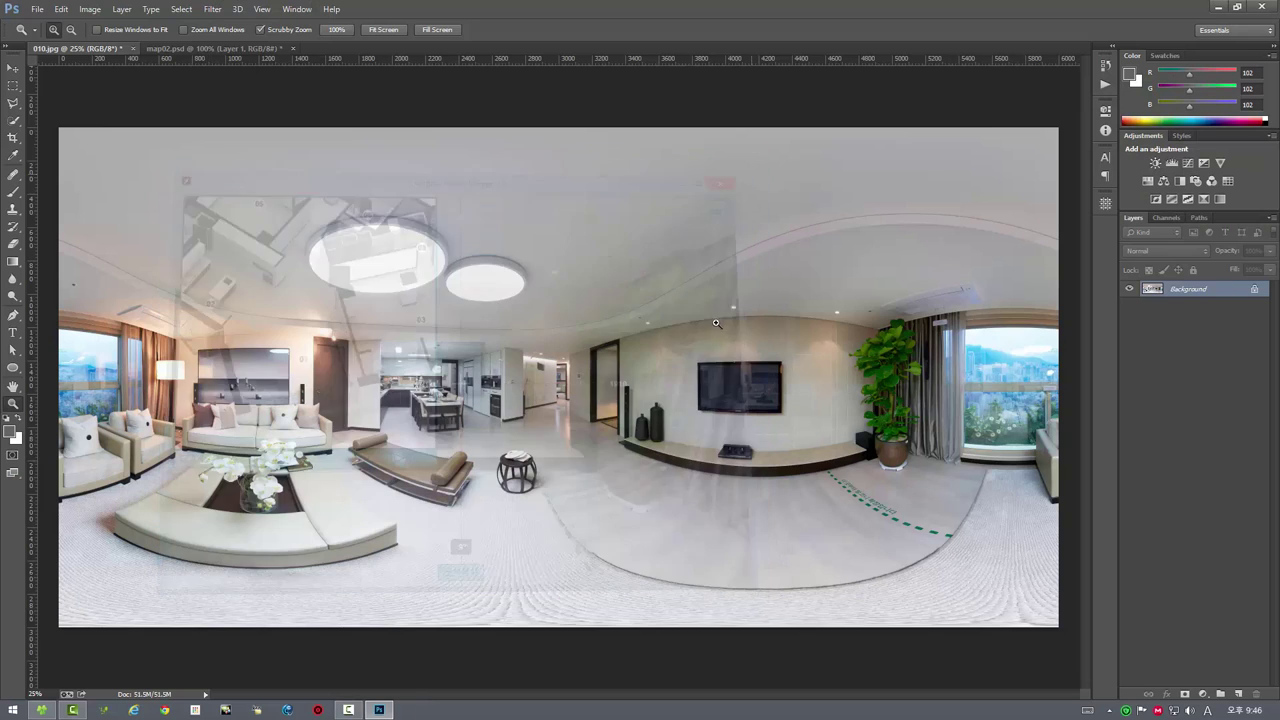
{"action": "left_click", "coordinate": [38, 9]}
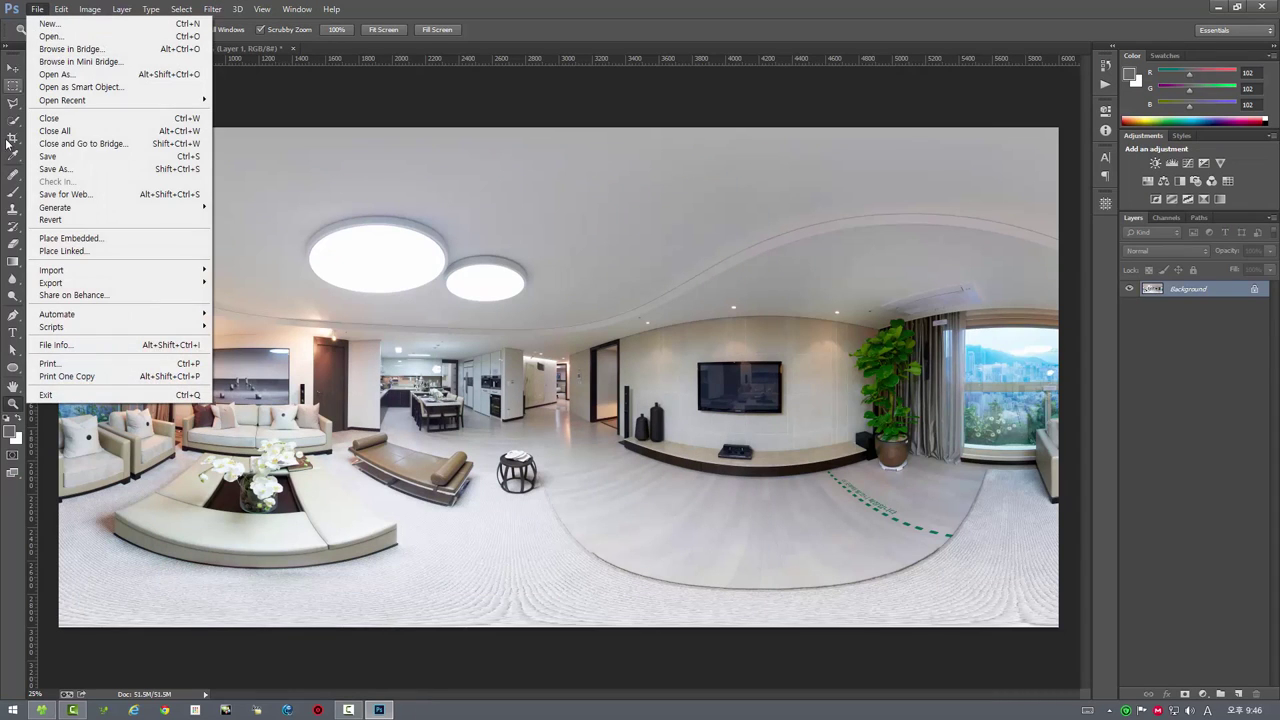
{"action": "left_click", "coordinate": [40, 156]}
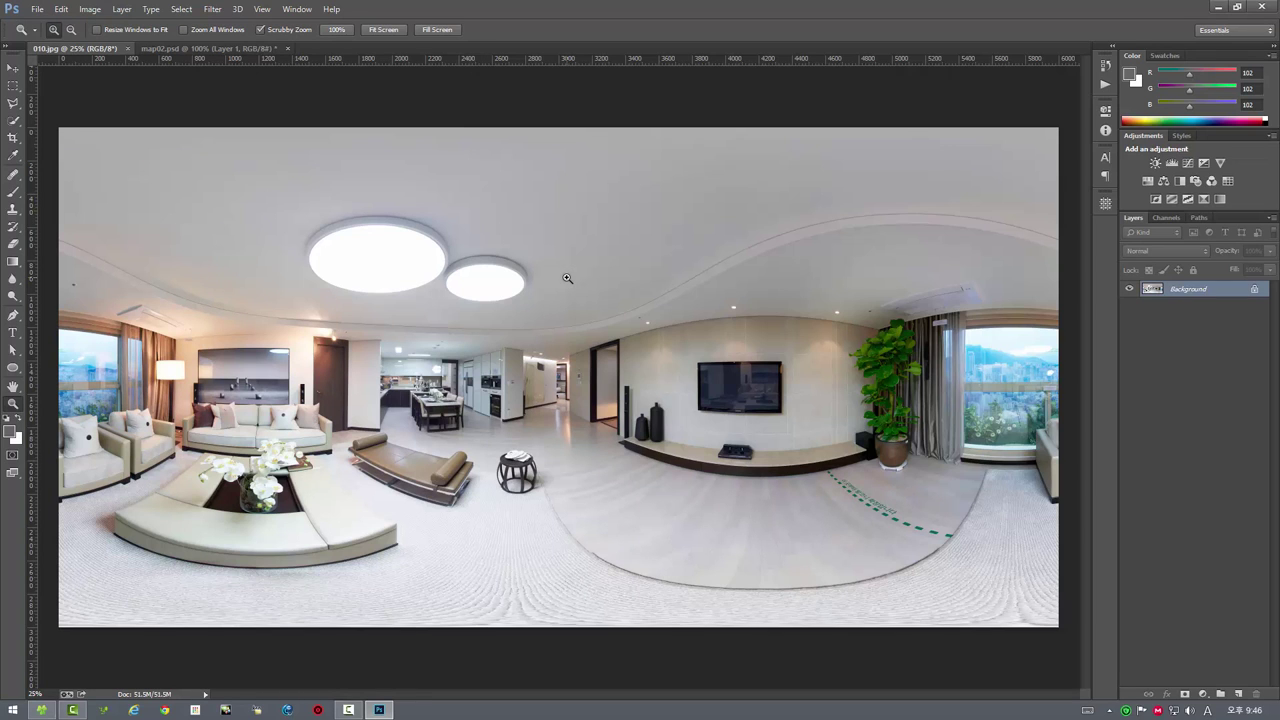
- Close map02.psd without saving, then close the 010.jpg panorama
{"action": "left_click", "coordinate": [208, 48]}
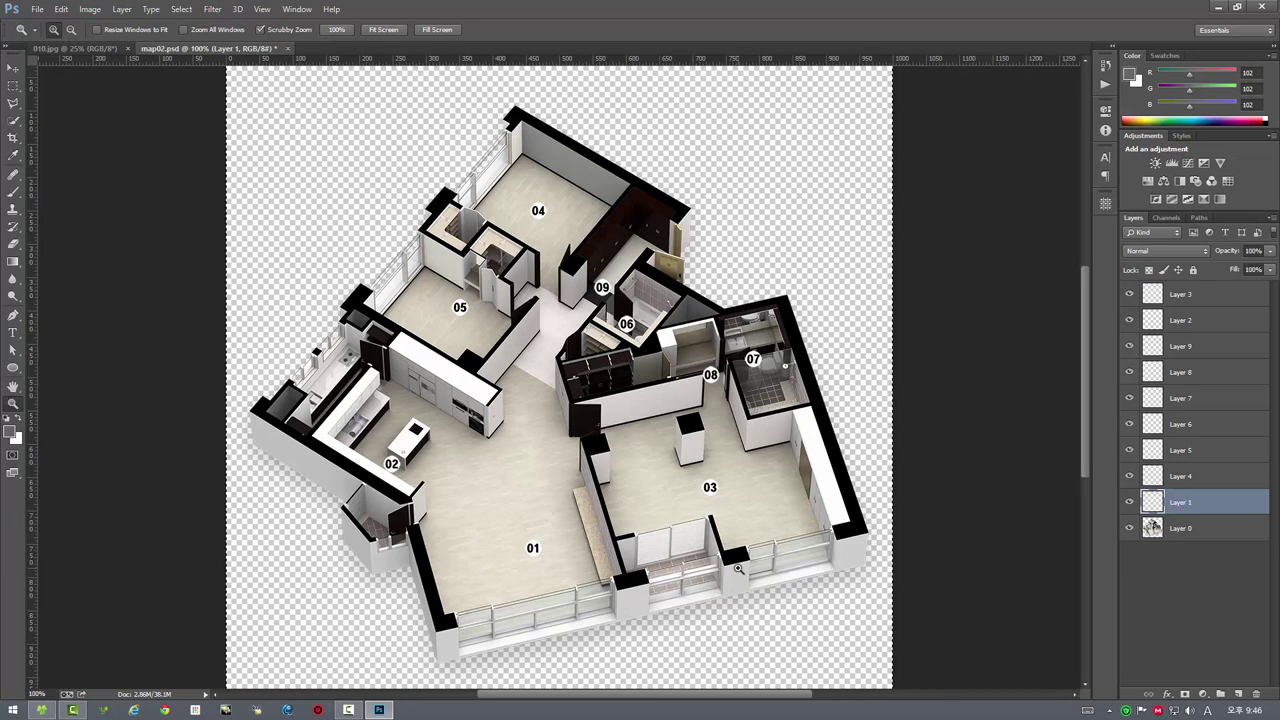
{"action": "left_click", "coordinate": [83, 52]}
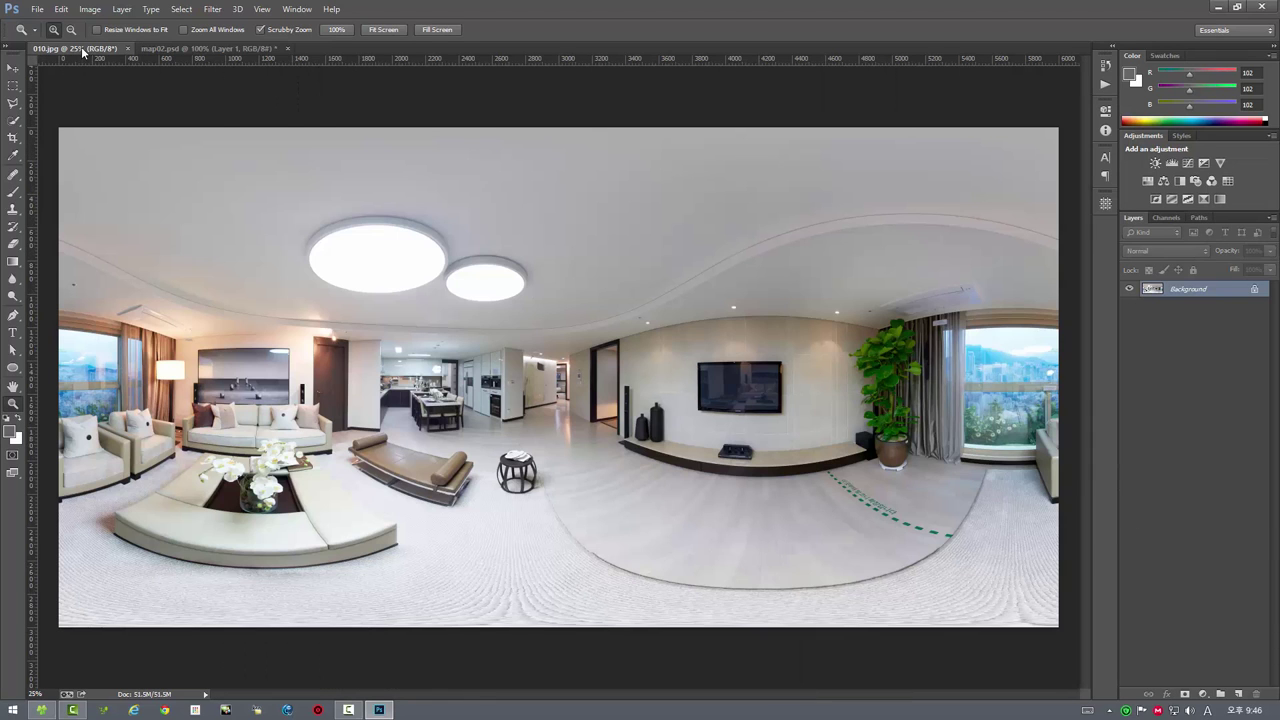
{"action": "left_click", "coordinate": [165, 48]}
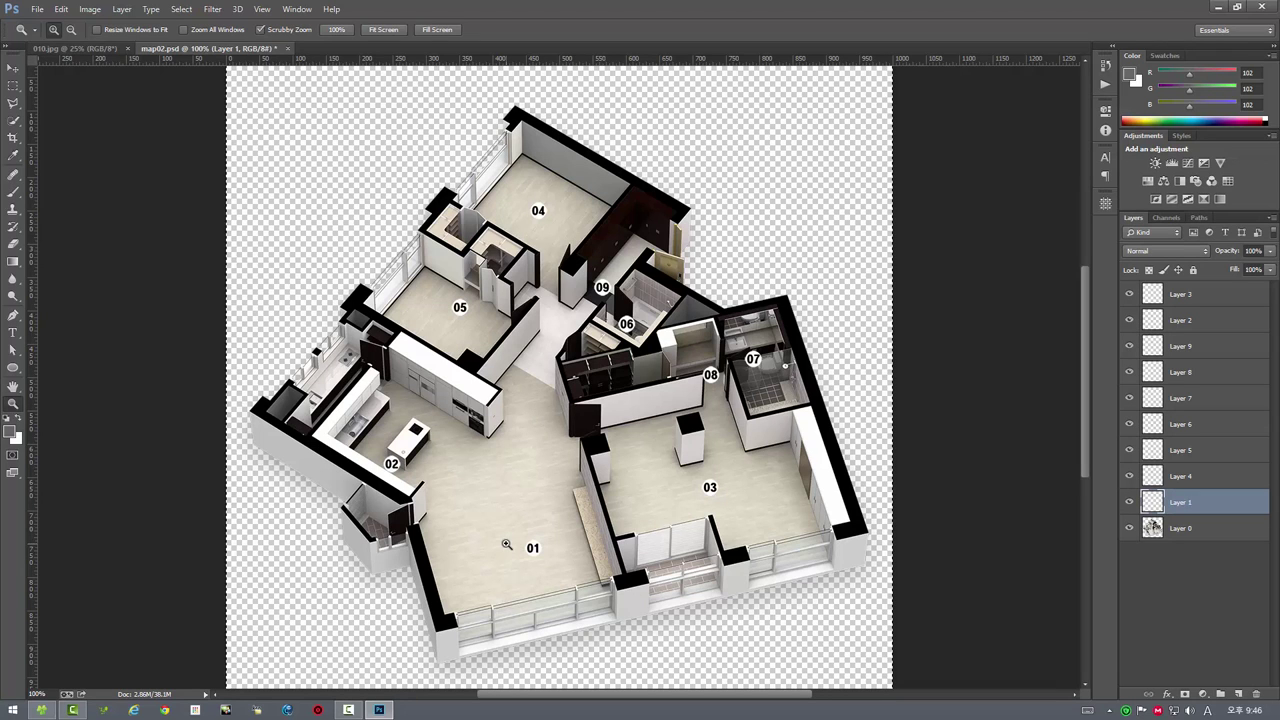
{"action": "left_click", "coordinate": [84, 50]}
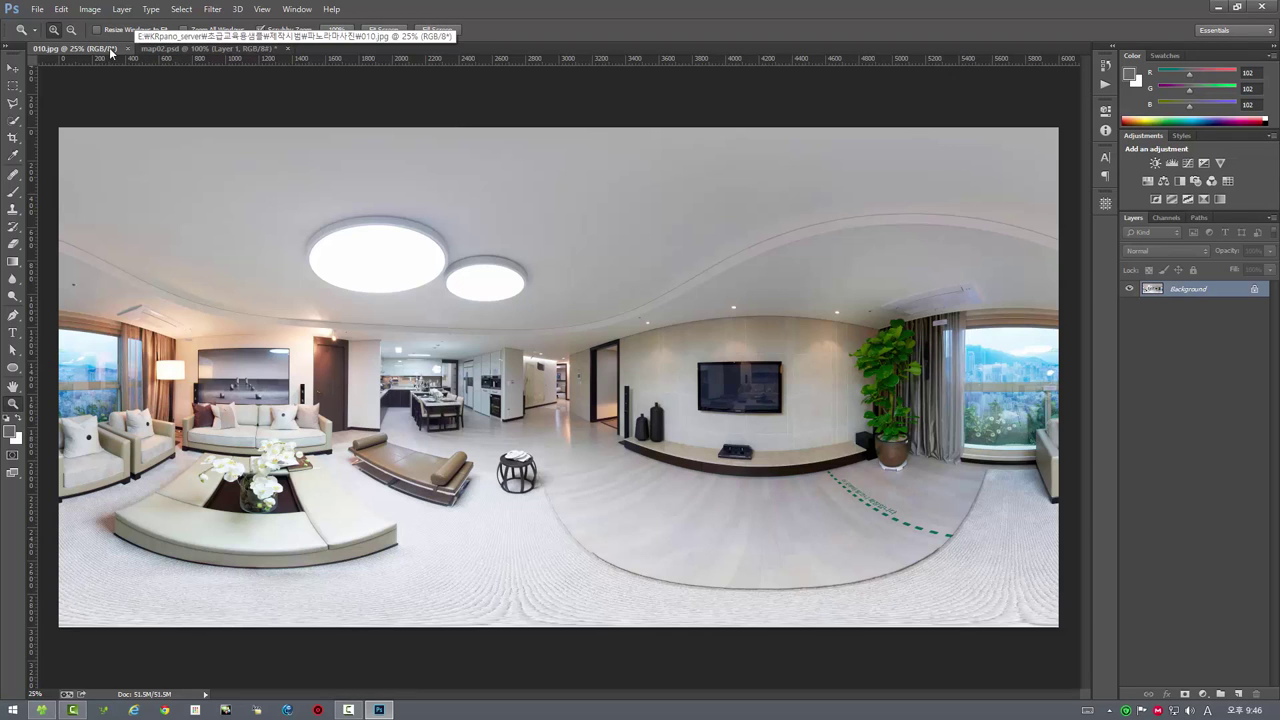
{"action": "left_click", "coordinate": [205, 48]}
{"action": "left_click", "coordinate": [287, 48]}
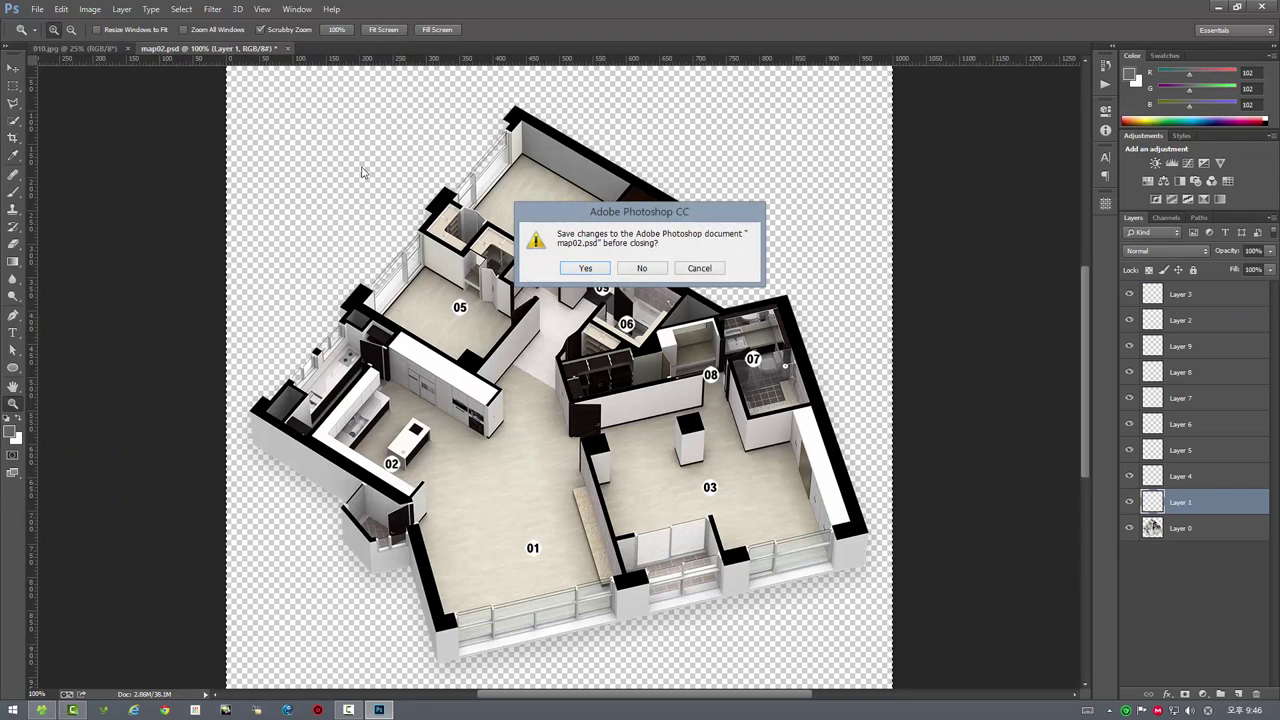
{"action": "left_click", "coordinate": [645, 266]}
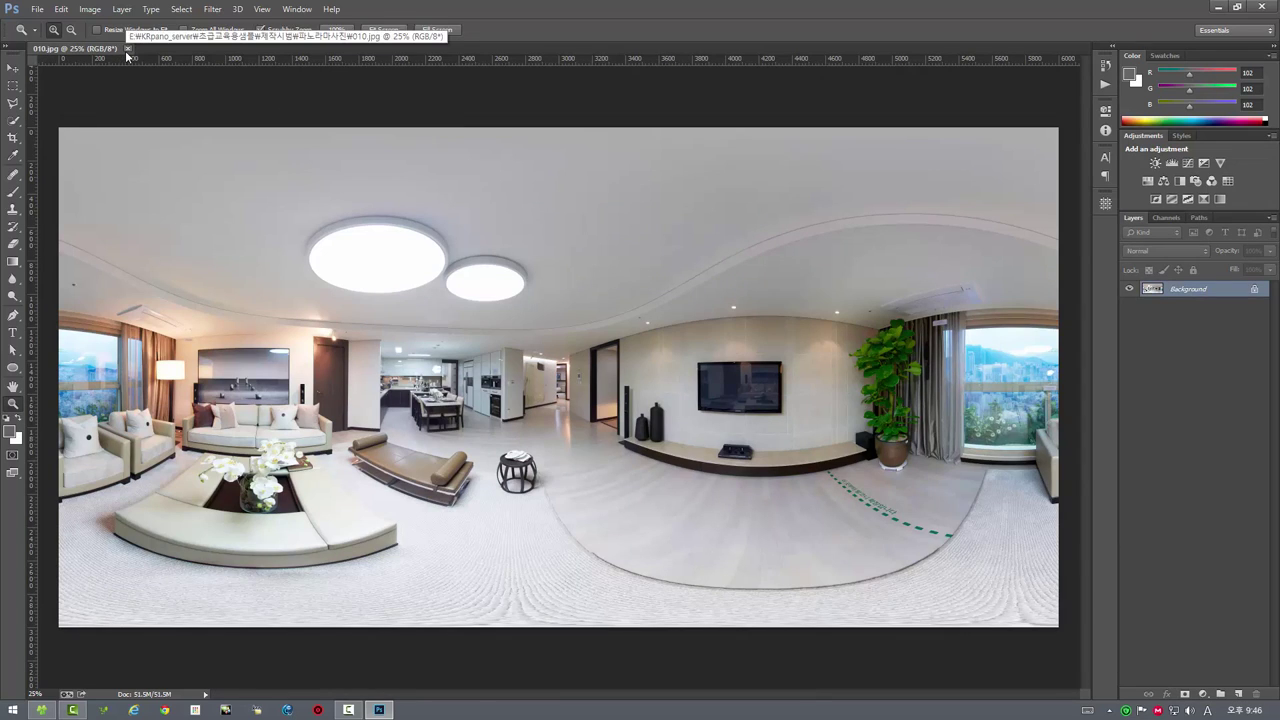
{"action": "left_click", "coordinate": [127, 48]}
{"action": "left_click", "coordinate": [41, 710]}
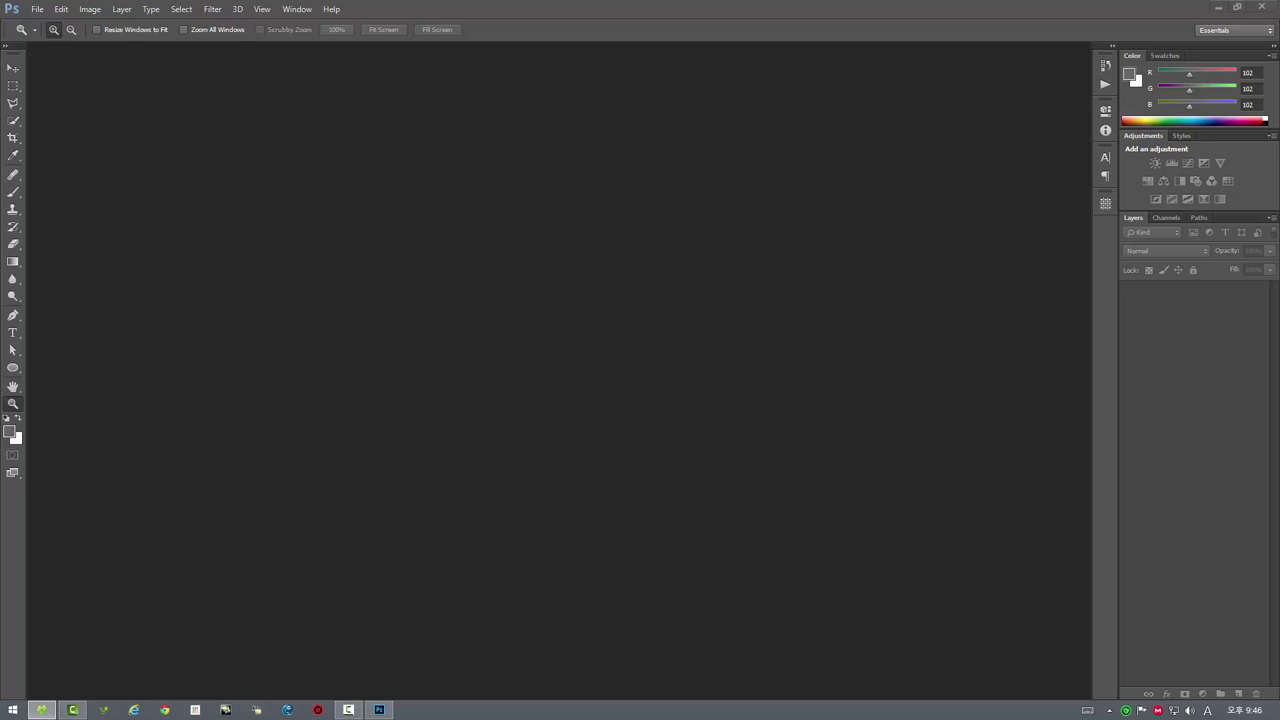
- Drag 011.jpg into Photoshop and send it to the 파노라마 뷰어로 열기 viewer script
{"action": "left_click_drag", "start_coordinate": [1056, 310], "coordinate": [818, 314]}
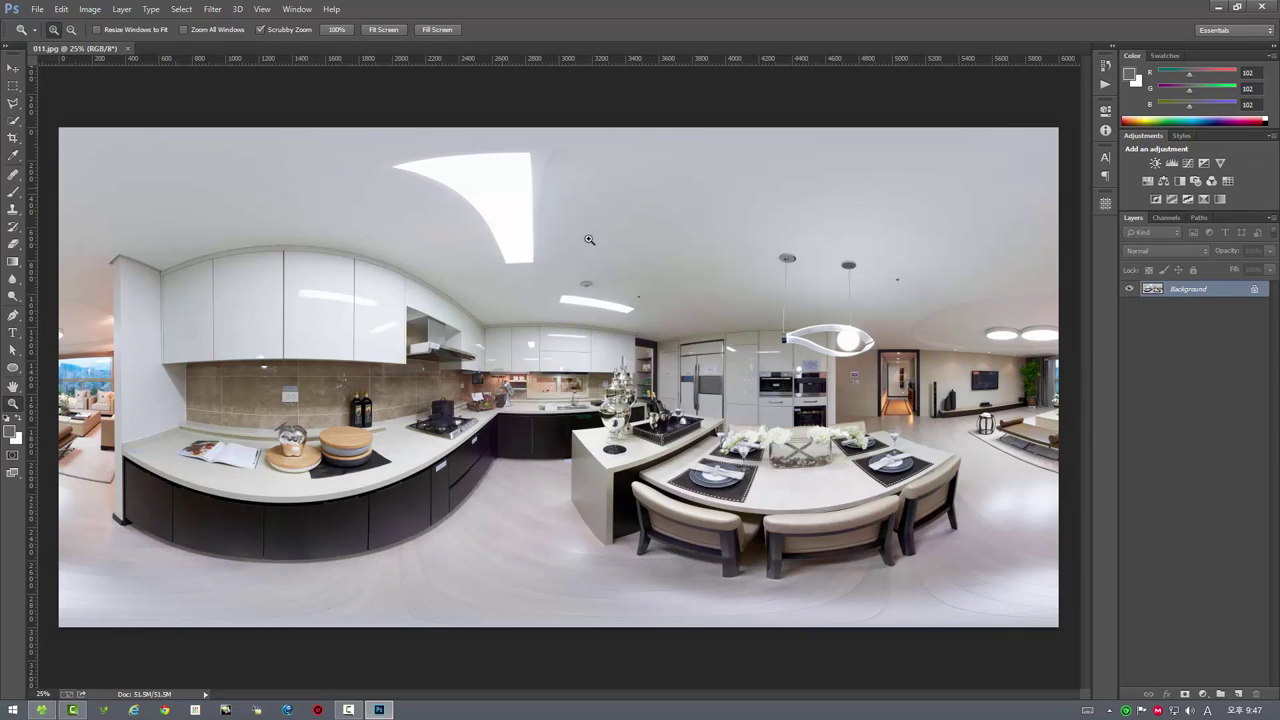
{"action": "left_click", "coordinate": [38, 9]}
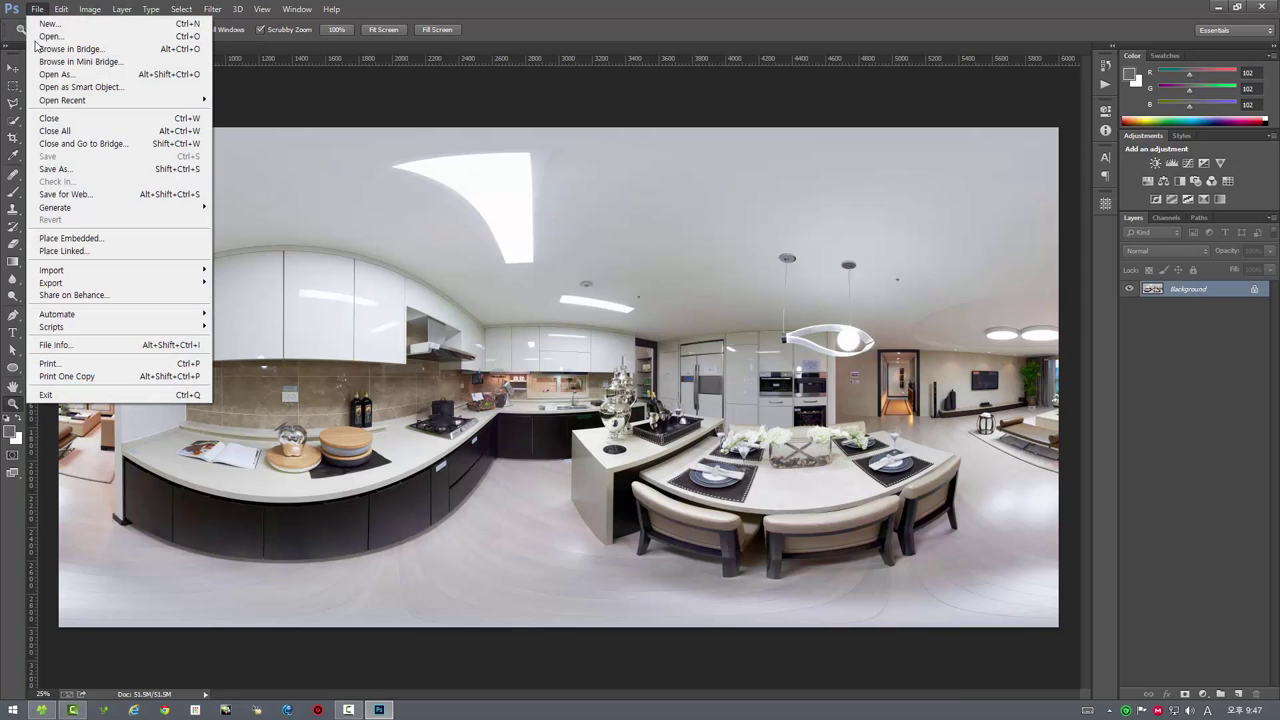
{"action": "mouse_move", "coordinate": [51, 326]}
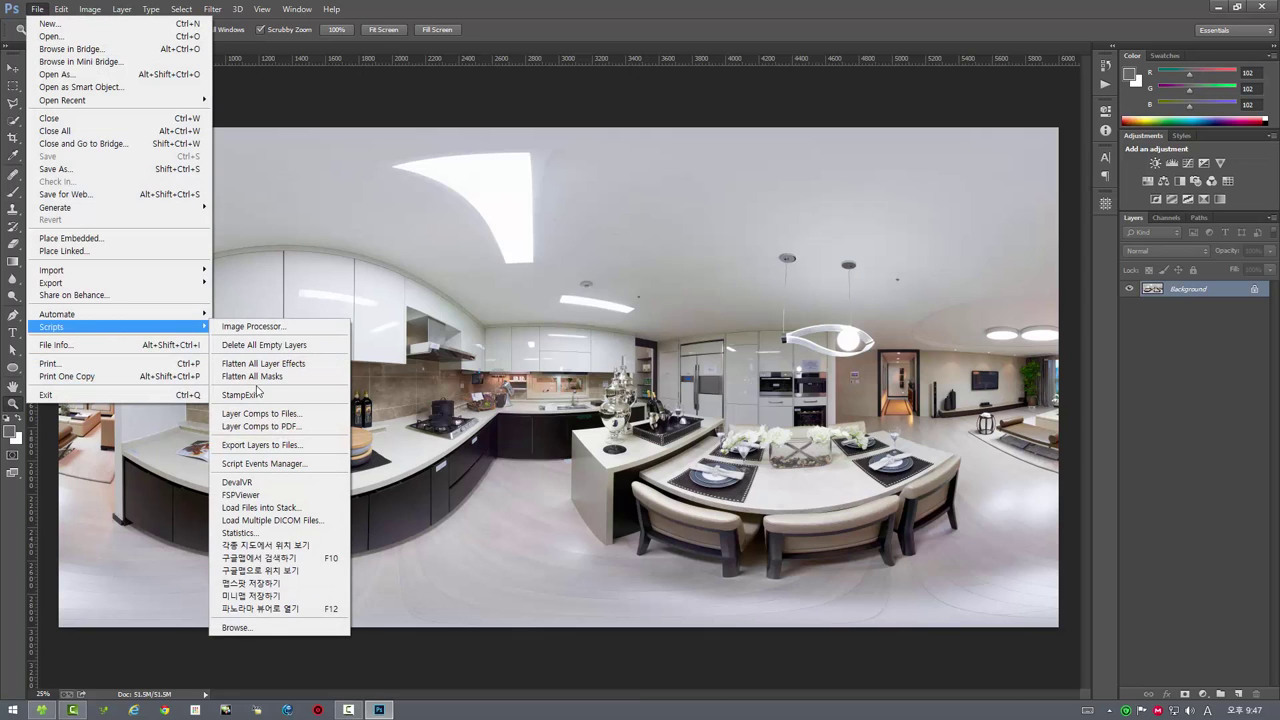
{"action": "left_click", "coordinate": [262, 608]}
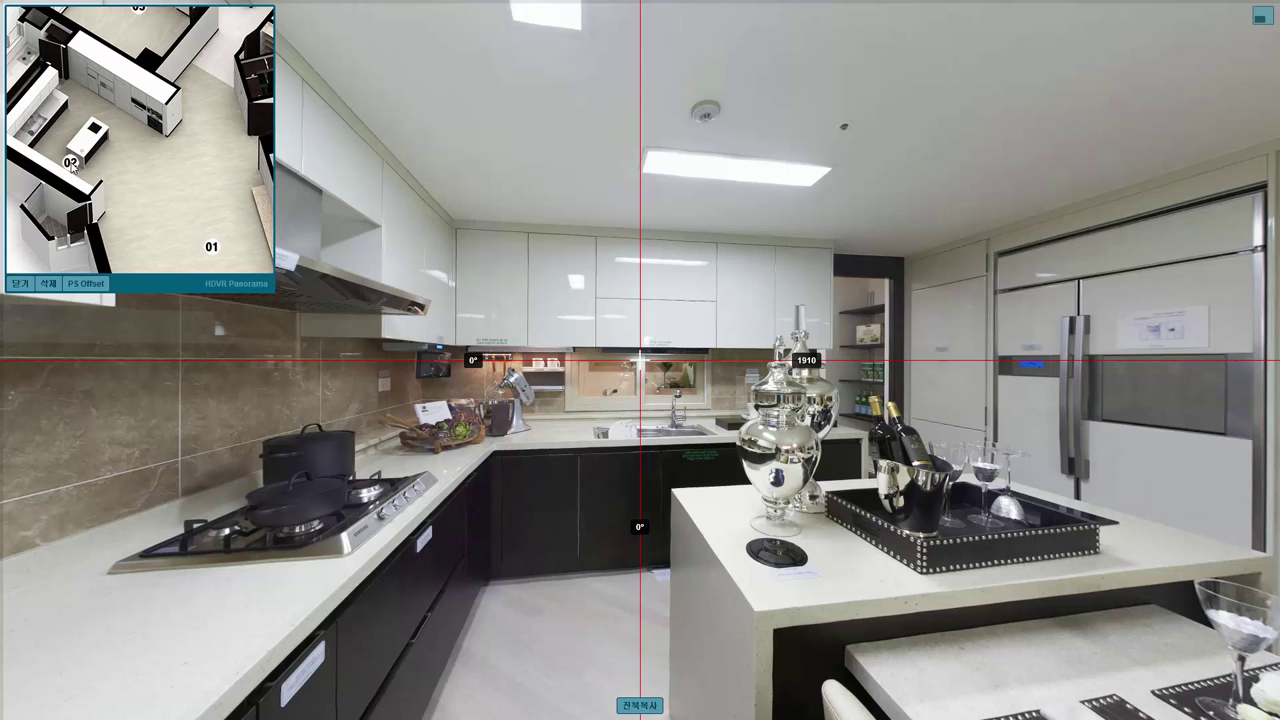
- Set marker 02's view cone and turn the kitchen view toward the fridge and dining table
{"action": "left_click_drag", "start_coordinate": [72, 172], "coordinate": [90, 182]}
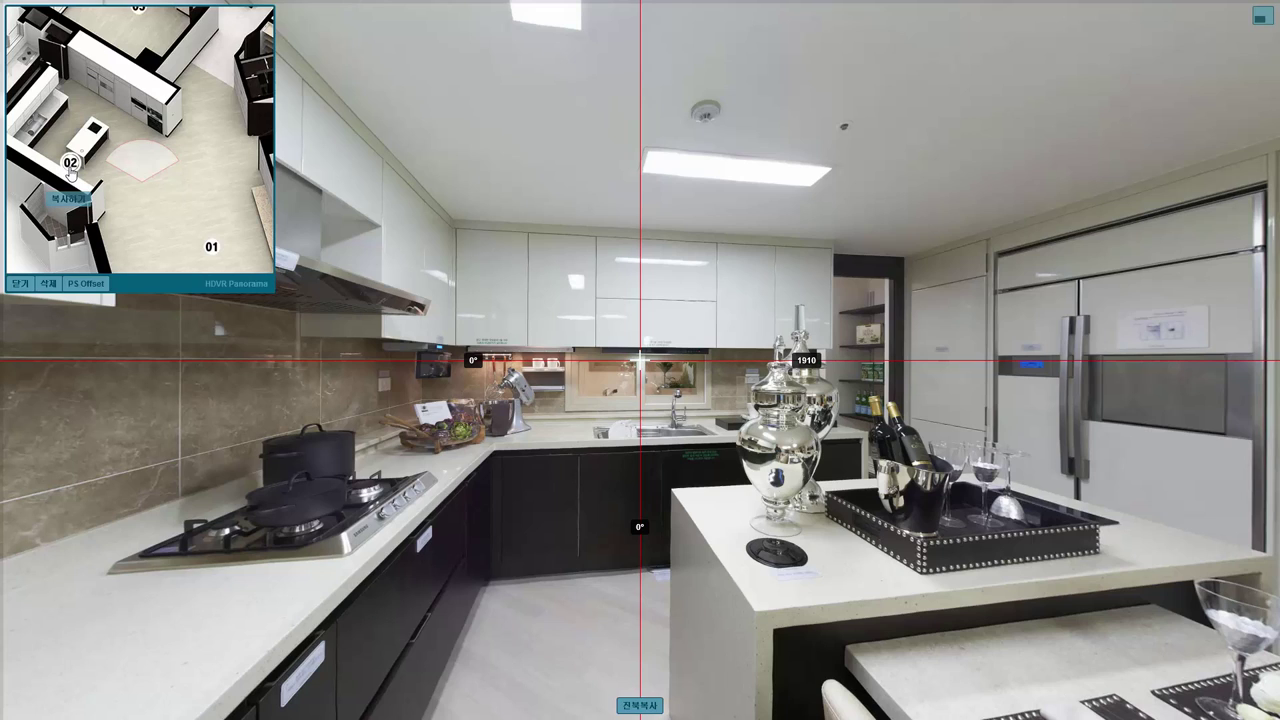
{"action": "left_click", "coordinate": [70, 170]}
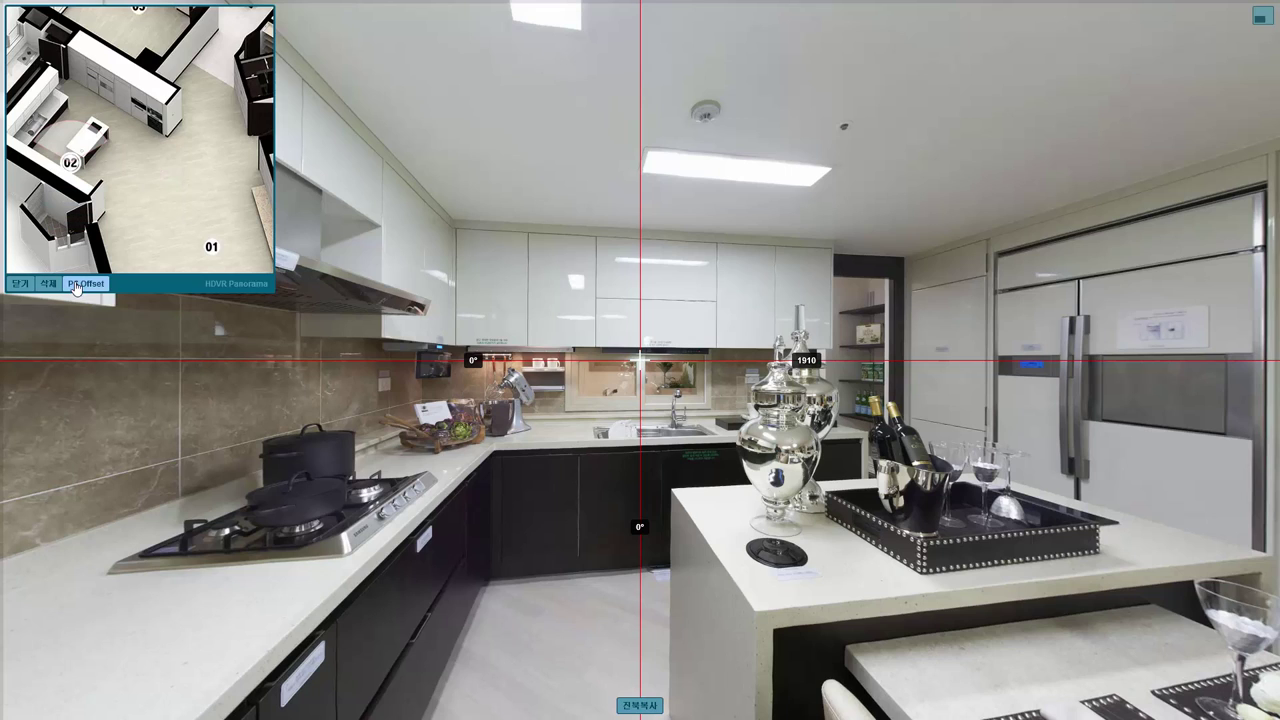
{"action": "left_click_drag", "start_coordinate": [131, 172], "coordinate": [138, 197]}
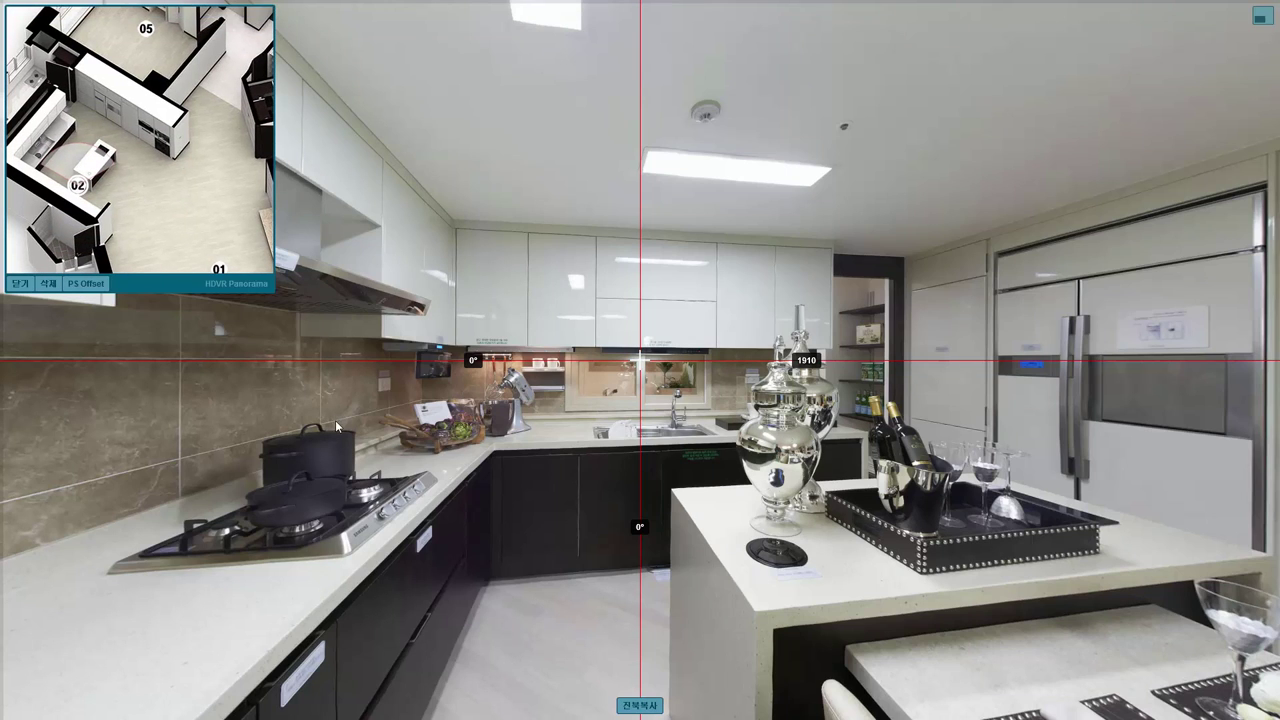
{"action": "mouse_move", "coordinate": [335, 420]}
{"action": "left_mouse_down"}
{"action": "mouse_move", "coordinate": [476, 388]}
{"action": "mouse_move", "coordinate": [243, 390]}
{"action": "left_mouse_up"}
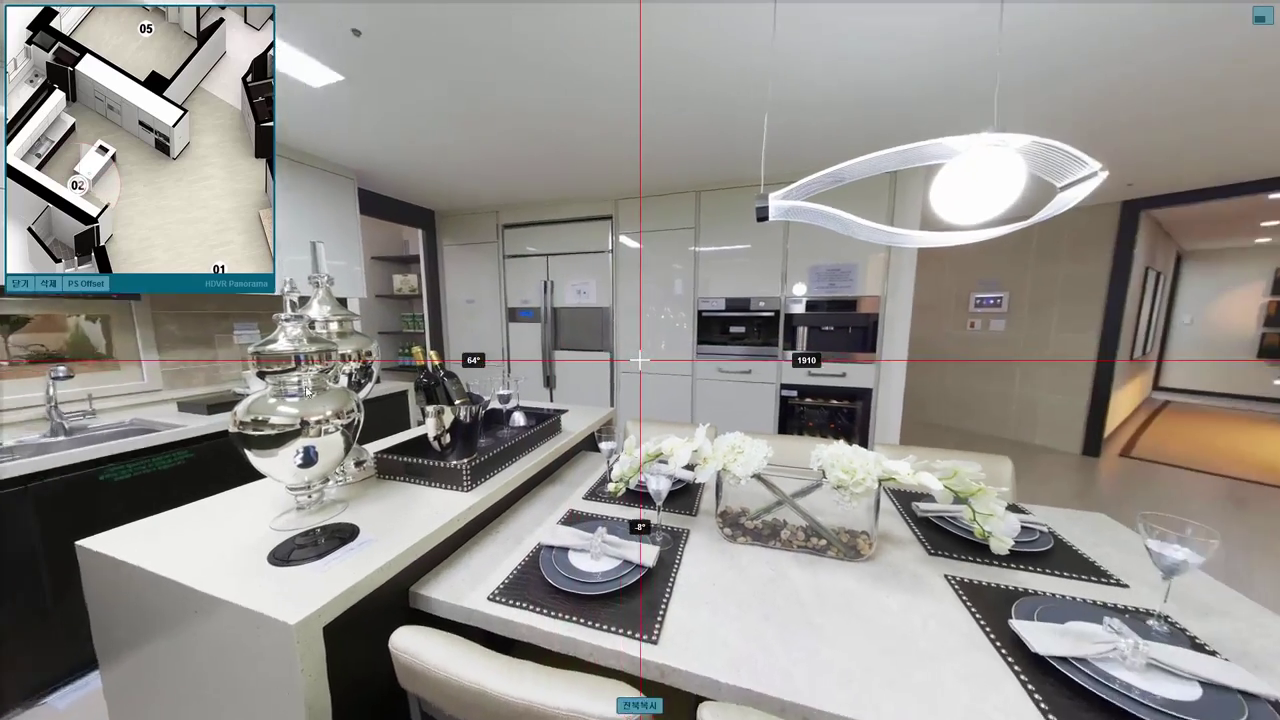
{"action": "left_click_drag", "start_coordinate": [791, 513], "coordinate": [656, 500]}
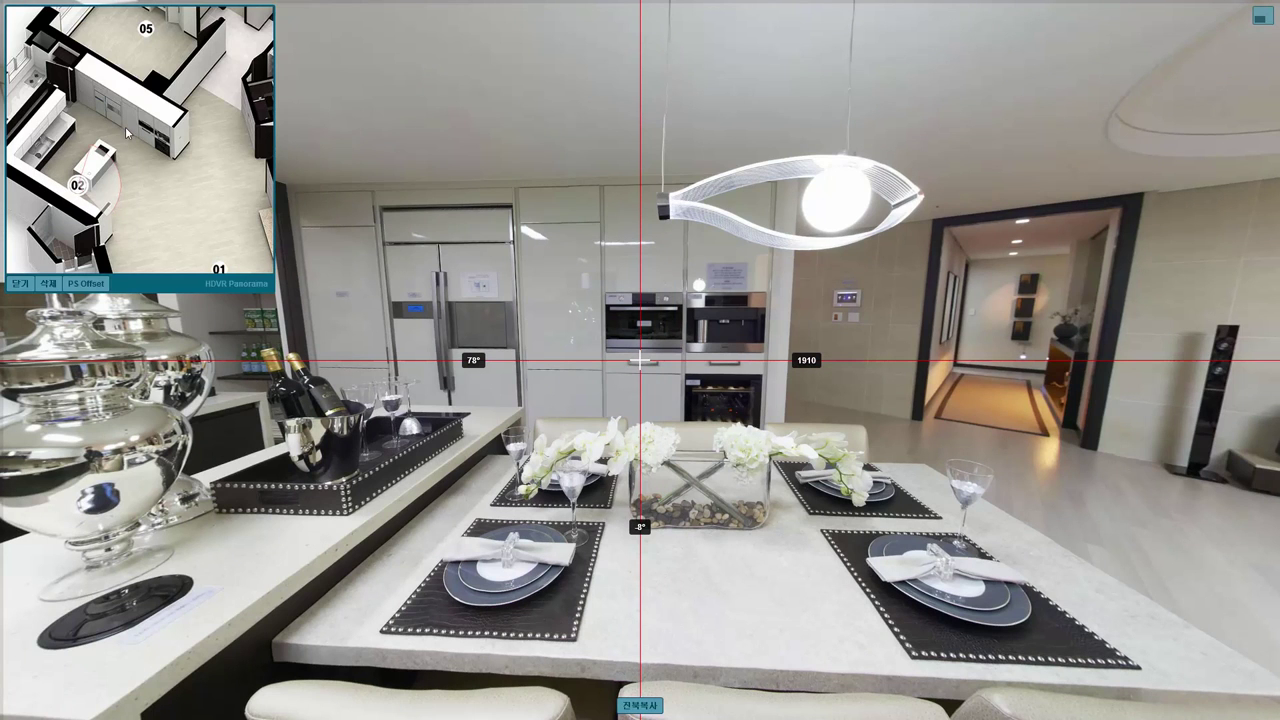
{"action": "left_click_drag", "start_coordinate": [620, 490], "coordinate": [596, 488]}
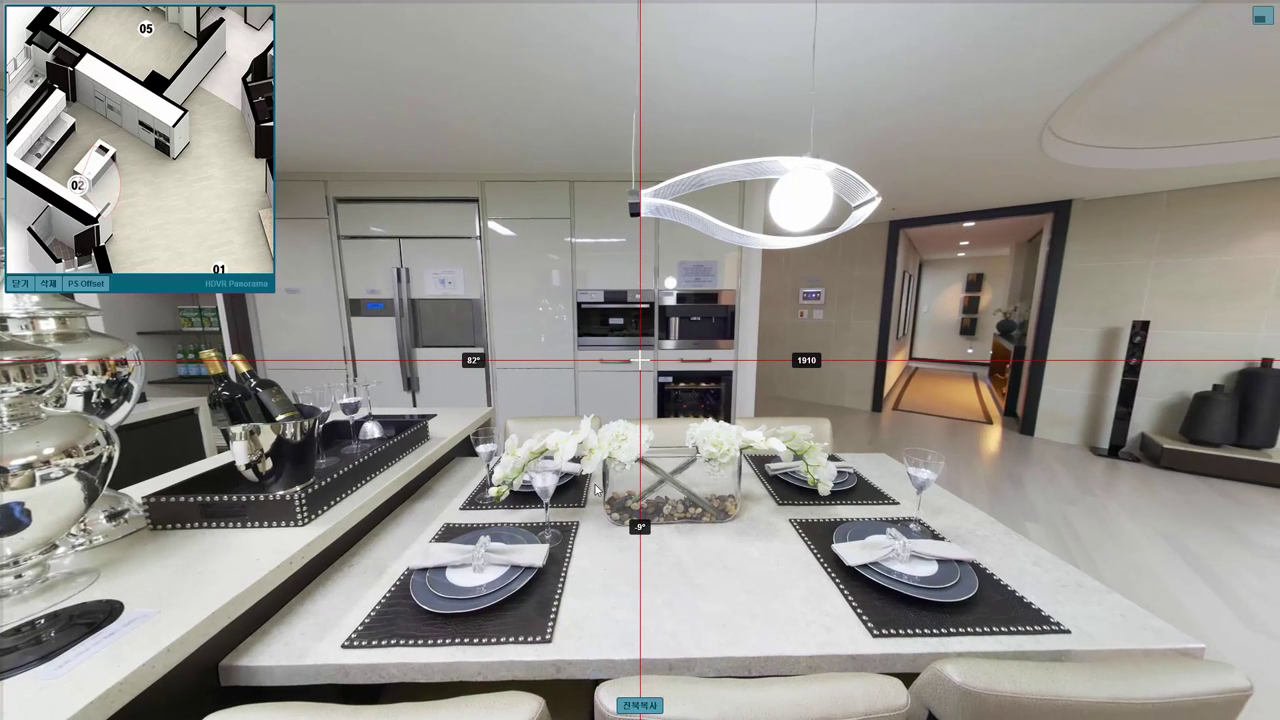
{"action": "left_click_drag", "start_coordinate": [896, 503], "coordinate": [393, 522]}
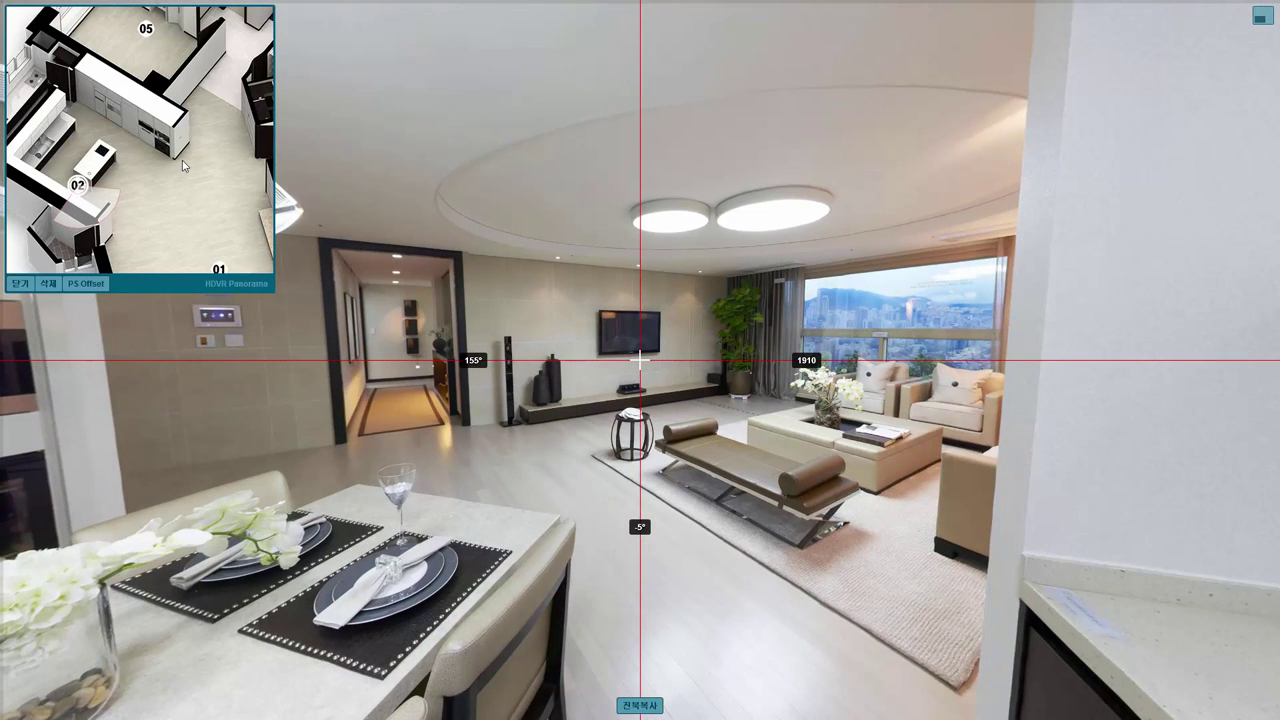
- Zoom the minimap in around marker 02 and face the view onto the dining table
{"action": "scroll", "coordinate": [204, 191], "scroll_direction": "down", "scroll_amount": 5}
{"action": "left_click_drag", "start_coordinate": [204, 191], "coordinate": [171, 187]}
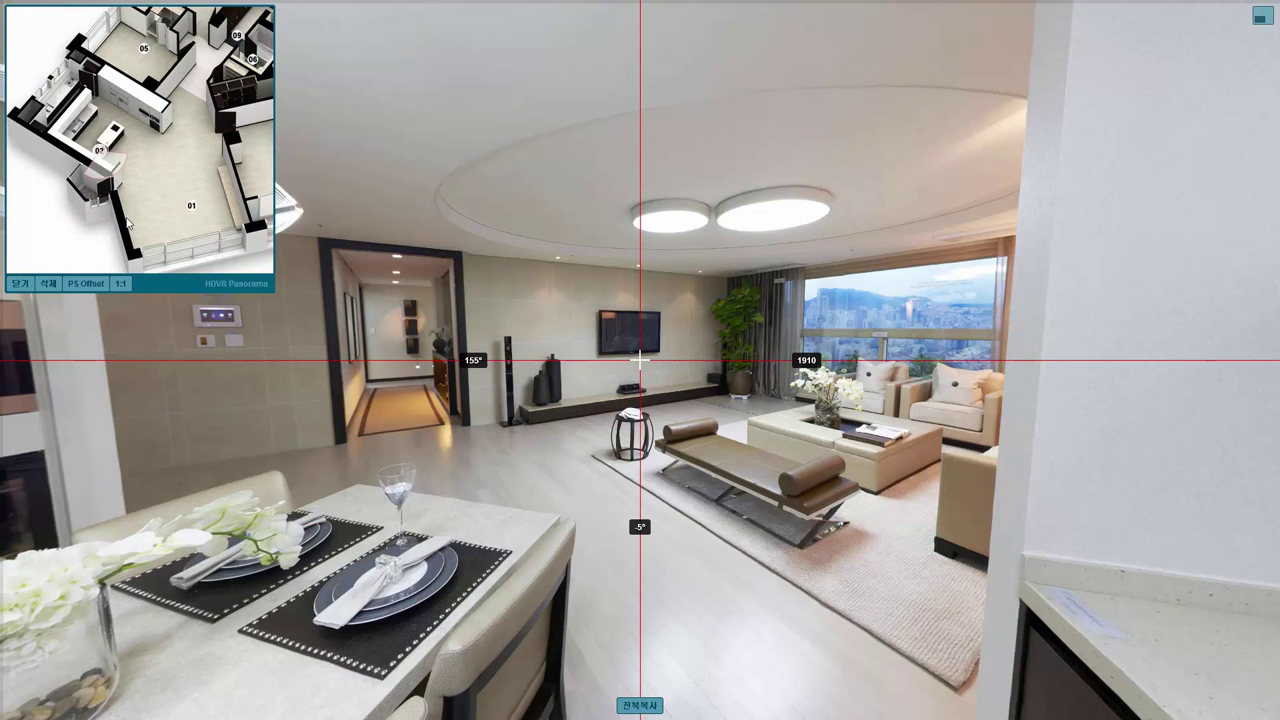
{"action": "mouse_move", "coordinate": [327, 435]}
{"action": "left_mouse_down"}
{"action": "mouse_move", "coordinate": [404, 479]}
{"action": "mouse_move", "coordinate": [698, 320]}
{"action": "left_mouse_up"}
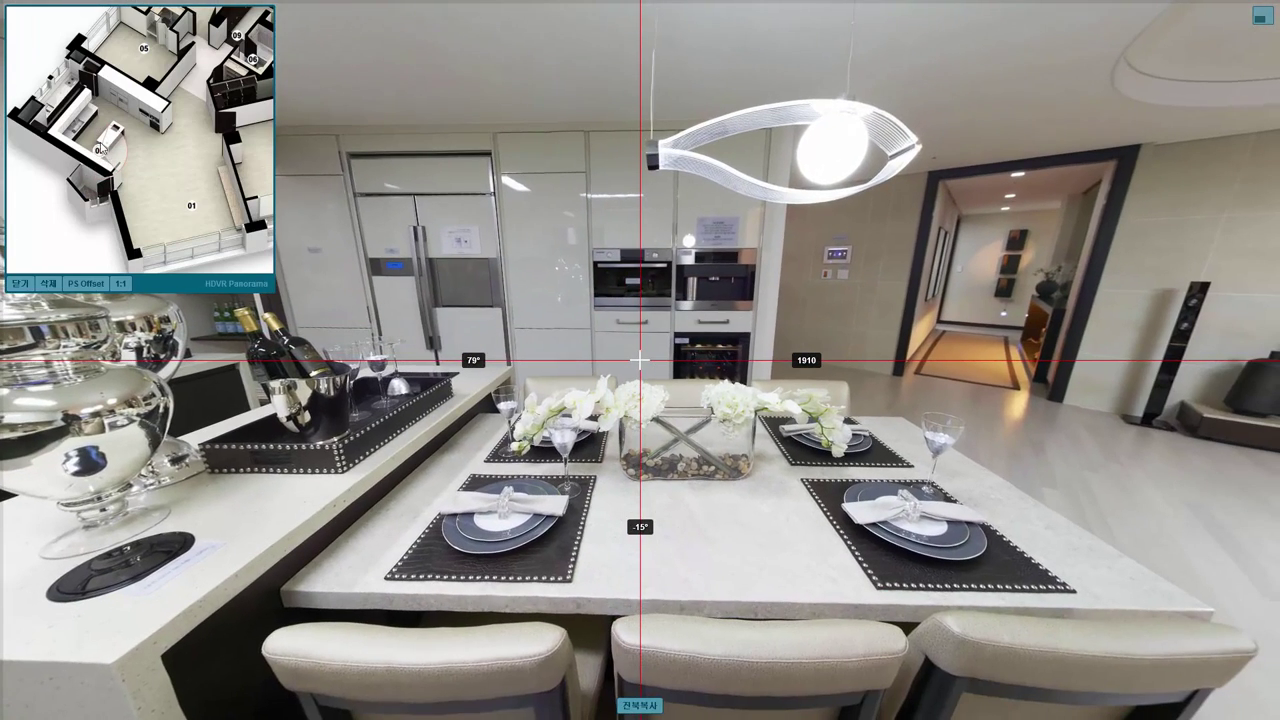
{"action": "scroll", "coordinate": [165, 245], "scroll_direction": "up", "scroll_amount": 1}
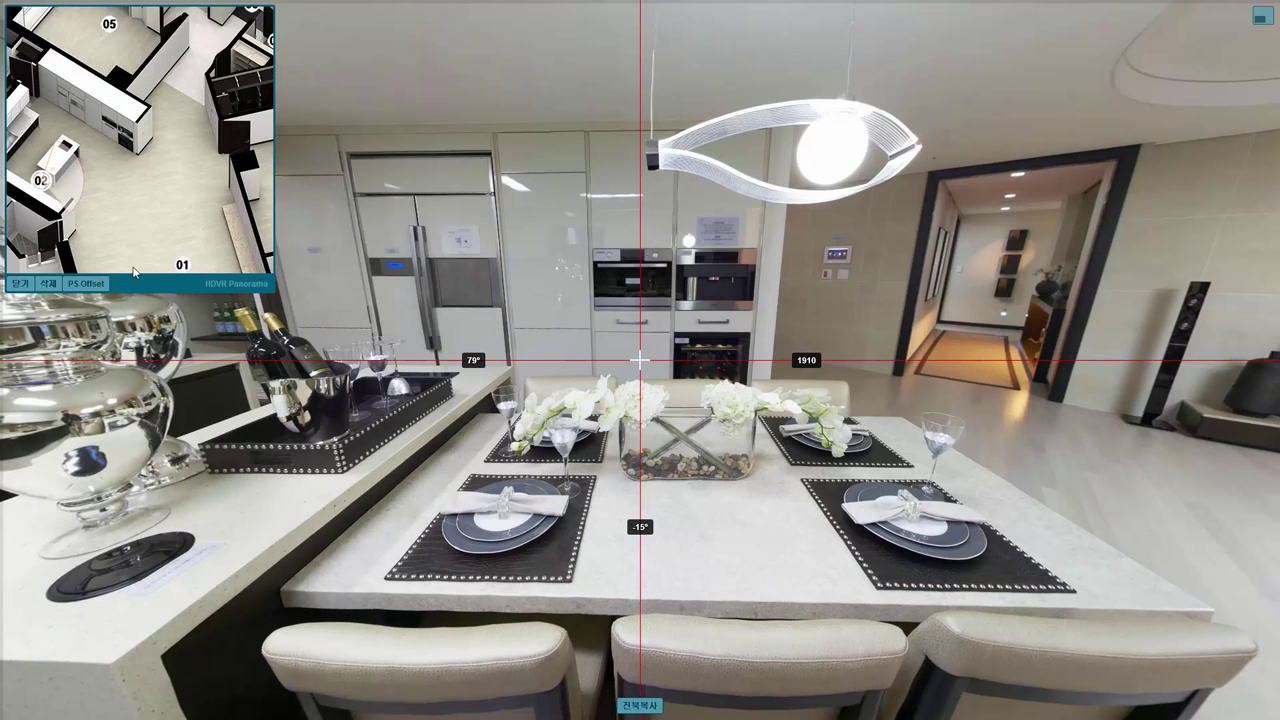
{"action": "scroll", "coordinate": [183, 220], "scroll_direction": "up", "scroll_amount": 1}
{"action": "scroll", "coordinate": [197, 234], "scroll_direction": "up", "scroll_amount": 2}
{"action": "left_click_drag", "start_coordinate": [197, 234], "coordinate": [211, 233]}
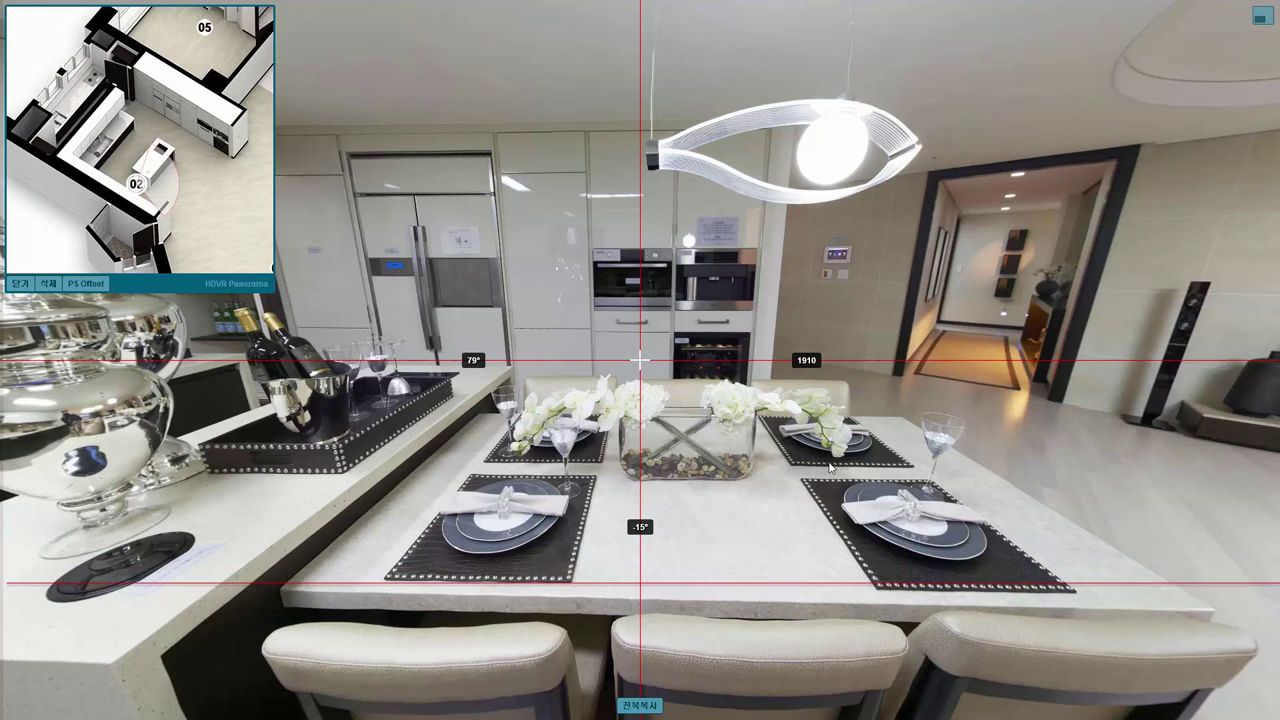
{"action": "left_click_drag", "start_coordinate": [864, 584], "coordinate": [817, 455]}
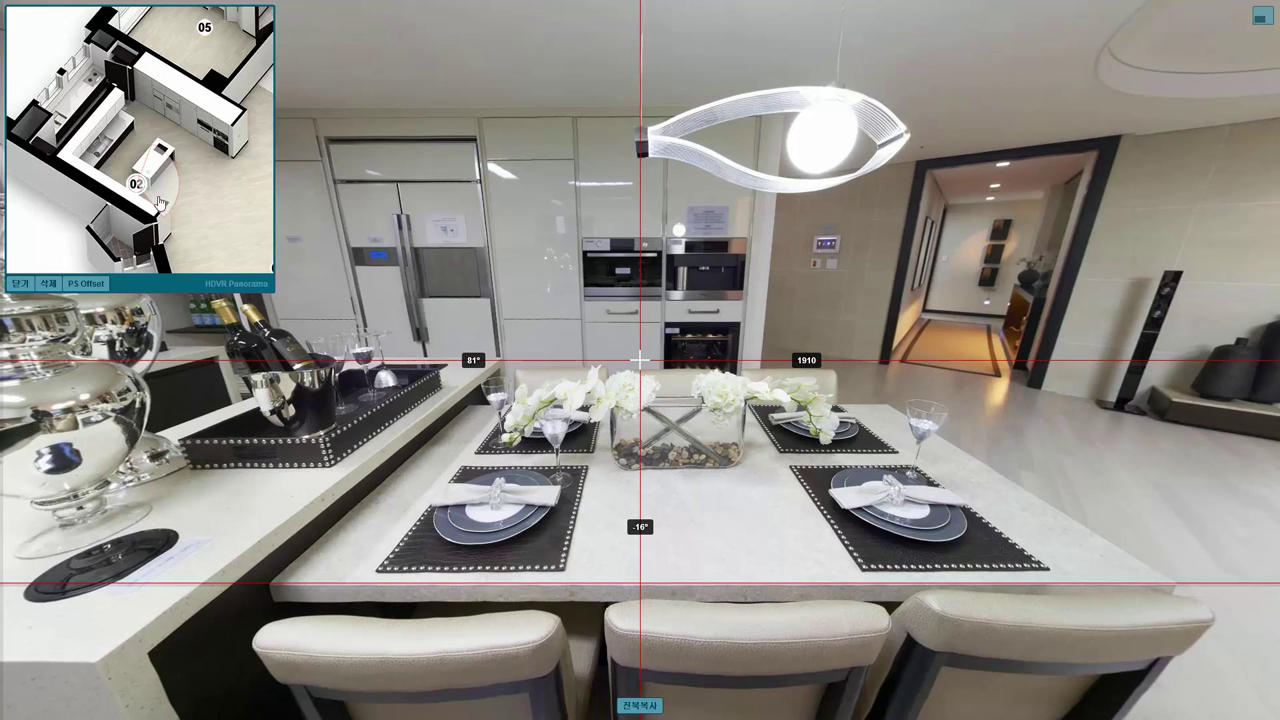
- Set marker 02's radar heading to -43.32, copy the PS offset, and exit fullscreen
{"action": "right_click", "coordinate": [158, 186]}
{"action": "left_click", "coordinate": [205, 241]}
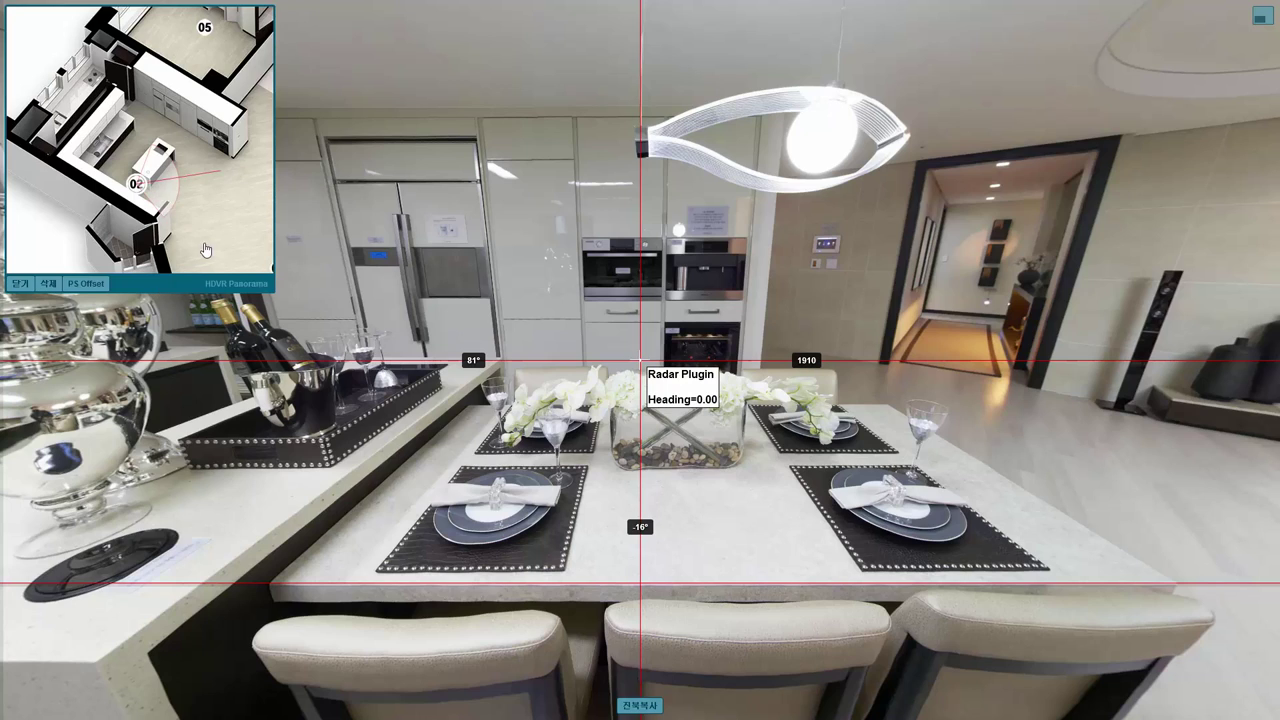
{"action": "left_click_drag", "start_coordinate": [166, 200], "coordinate": [188, 170]}
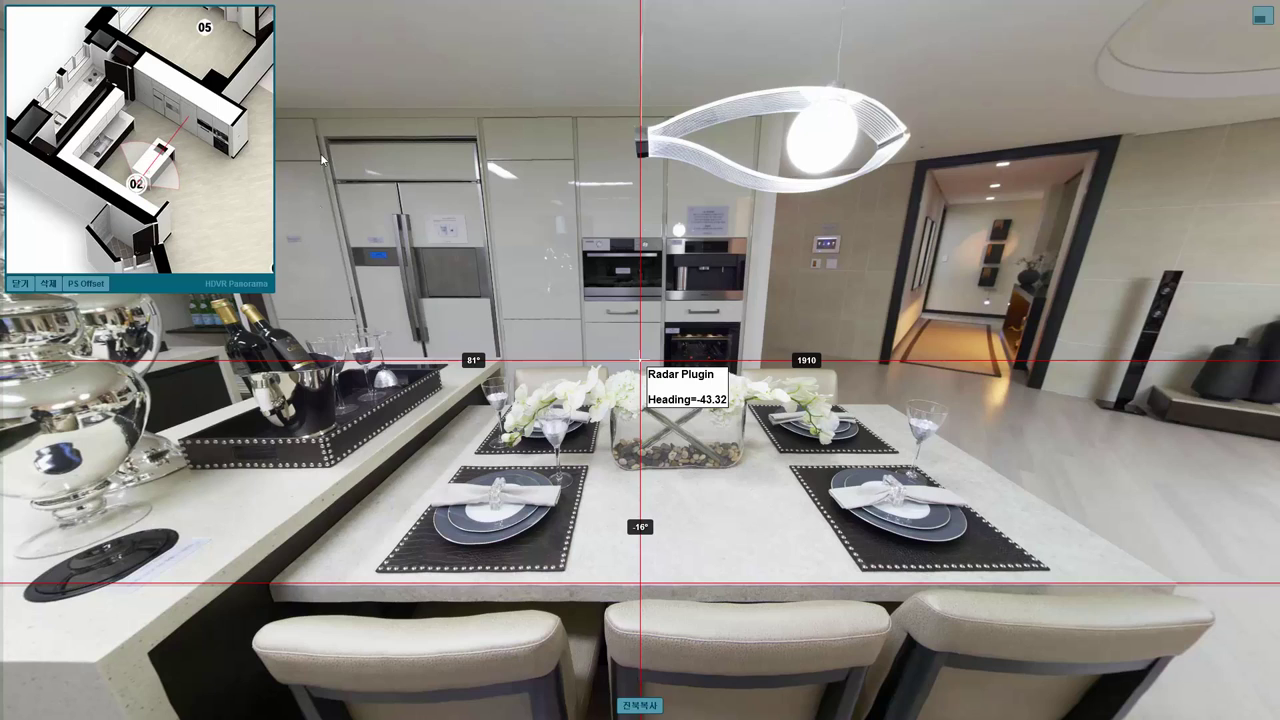
{"action": "left_click", "coordinate": [96, 290]}
{"action": "left_click", "coordinate": [1252, 16]}
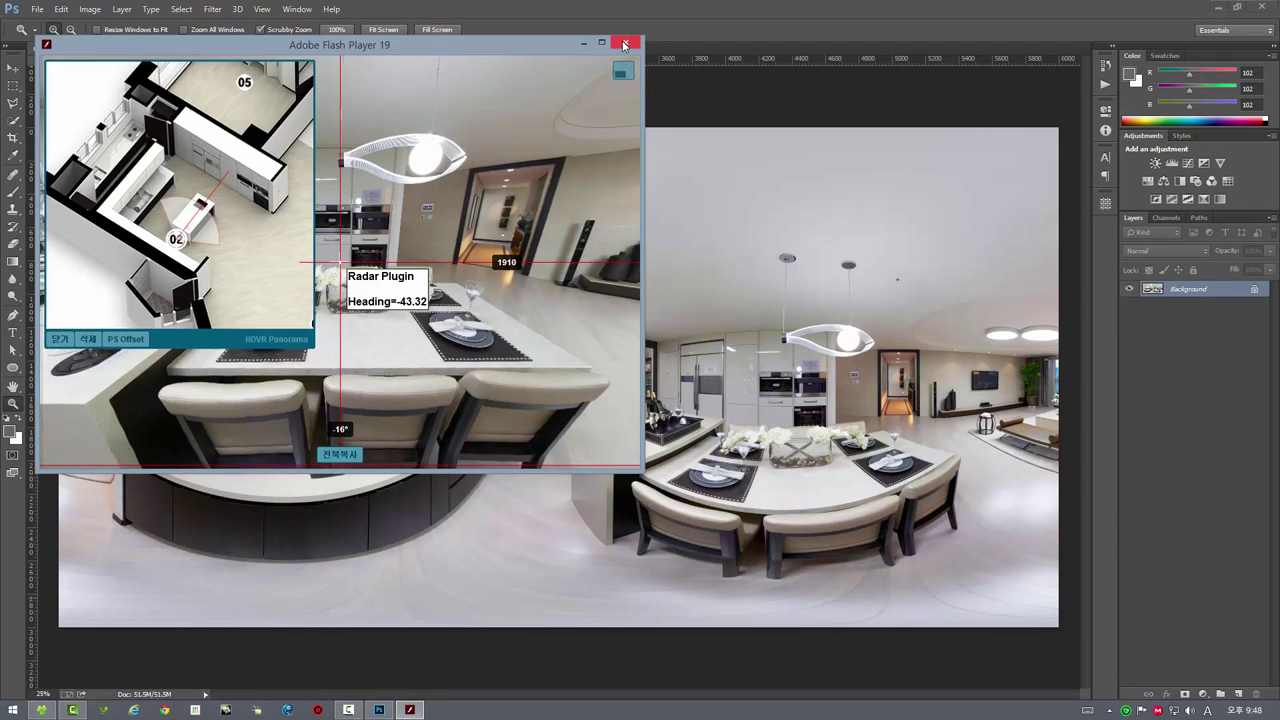
- Close the viewer and offset 011.jpg horizontally by -717 pixels with Wrap Around
{"action": "left_click", "coordinate": [624, 42]}
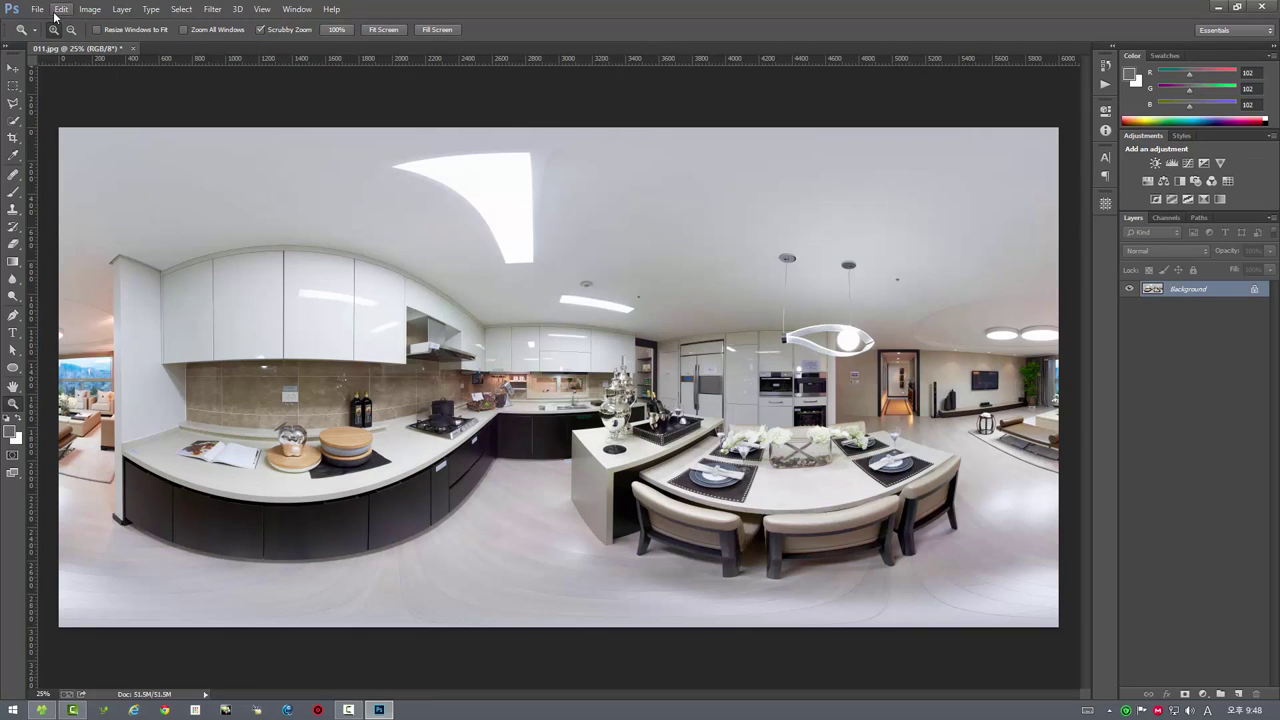
{"action": "left_click", "coordinate": [212, 9]}
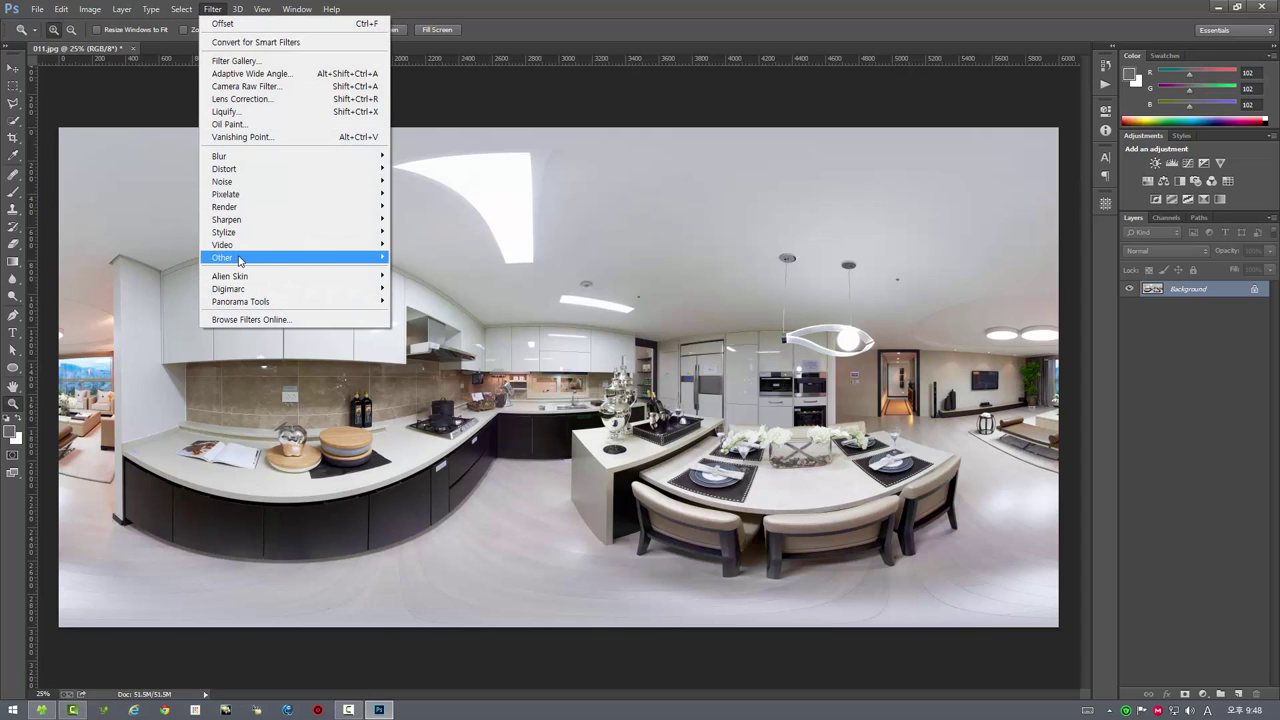
{"action": "mouse_move", "coordinate": [222, 257]}
{"action": "left_click", "coordinate": [414, 308]}
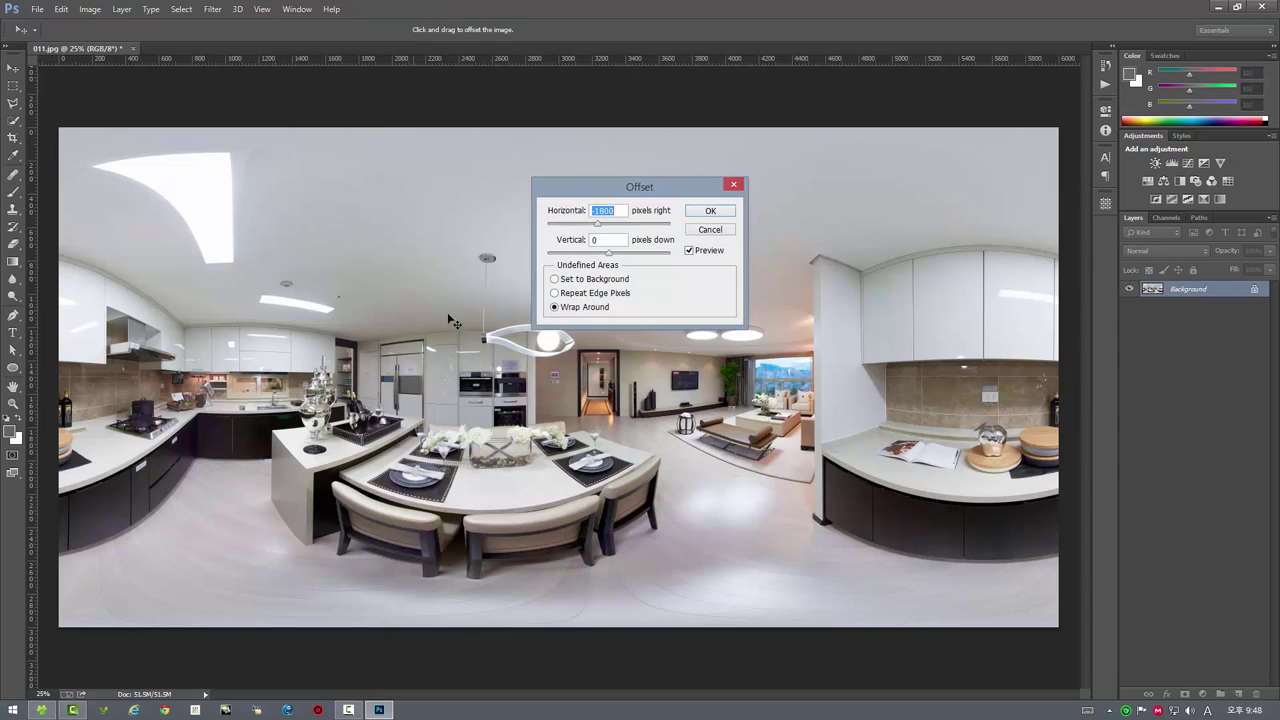
{"action": "right_click", "coordinate": [609, 213]}
{"action": "left_click", "coordinate": [632, 268]}
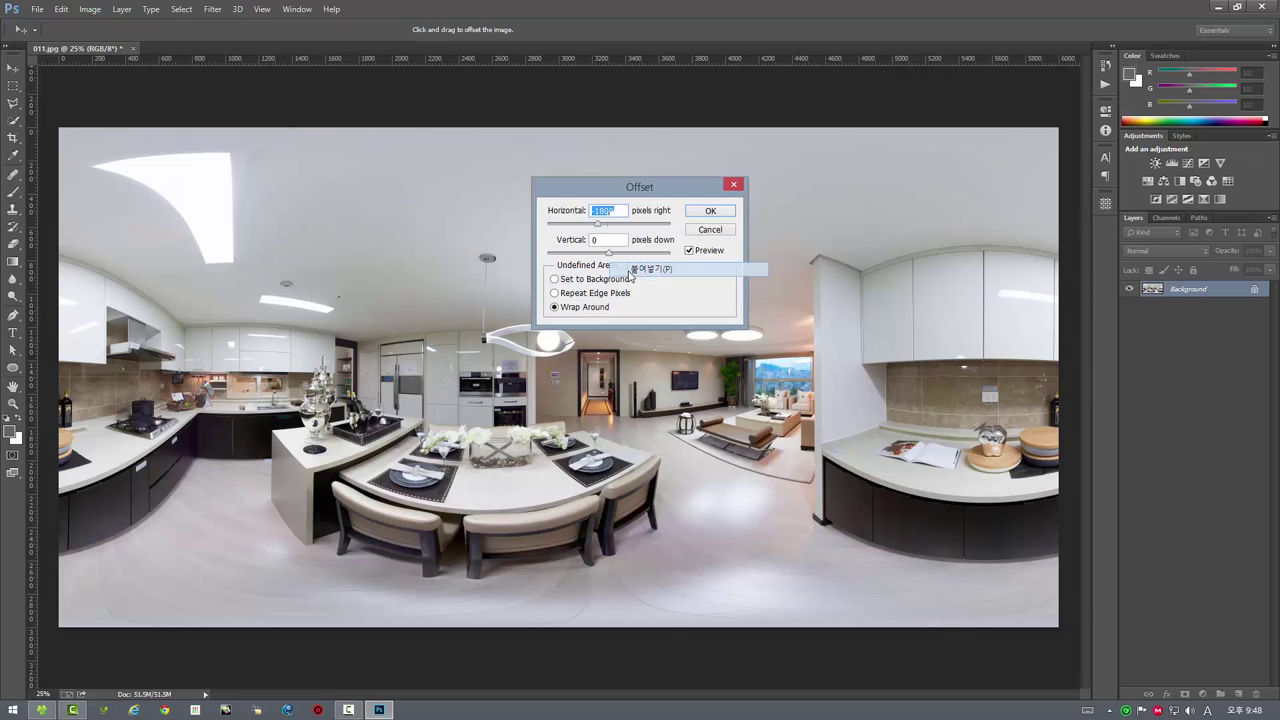
{"action": "left_click", "coordinate": [713, 211]}
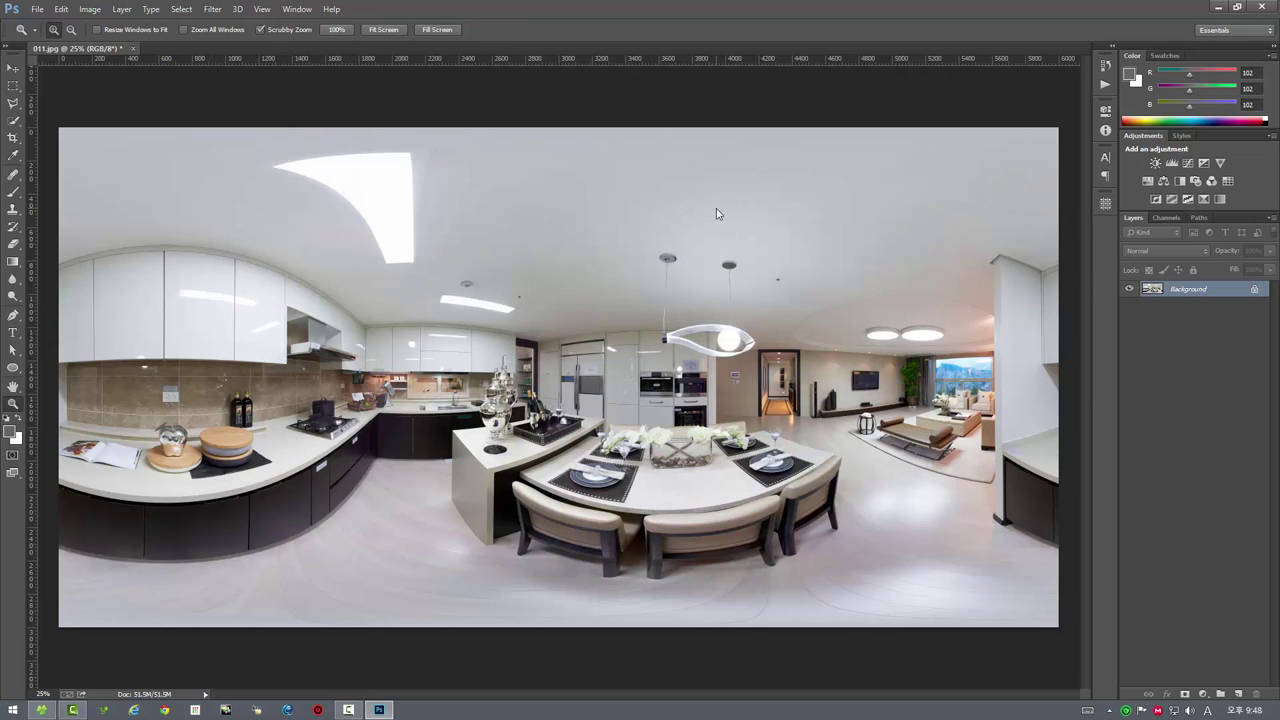
- Reopen the shifted 011.jpg in the panorama viewer and click marker 02 on the minimap
{"action": "left_click", "coordinate": [40, 10]}
{"action": "mouse_move", "coordinate": [52, 327]}
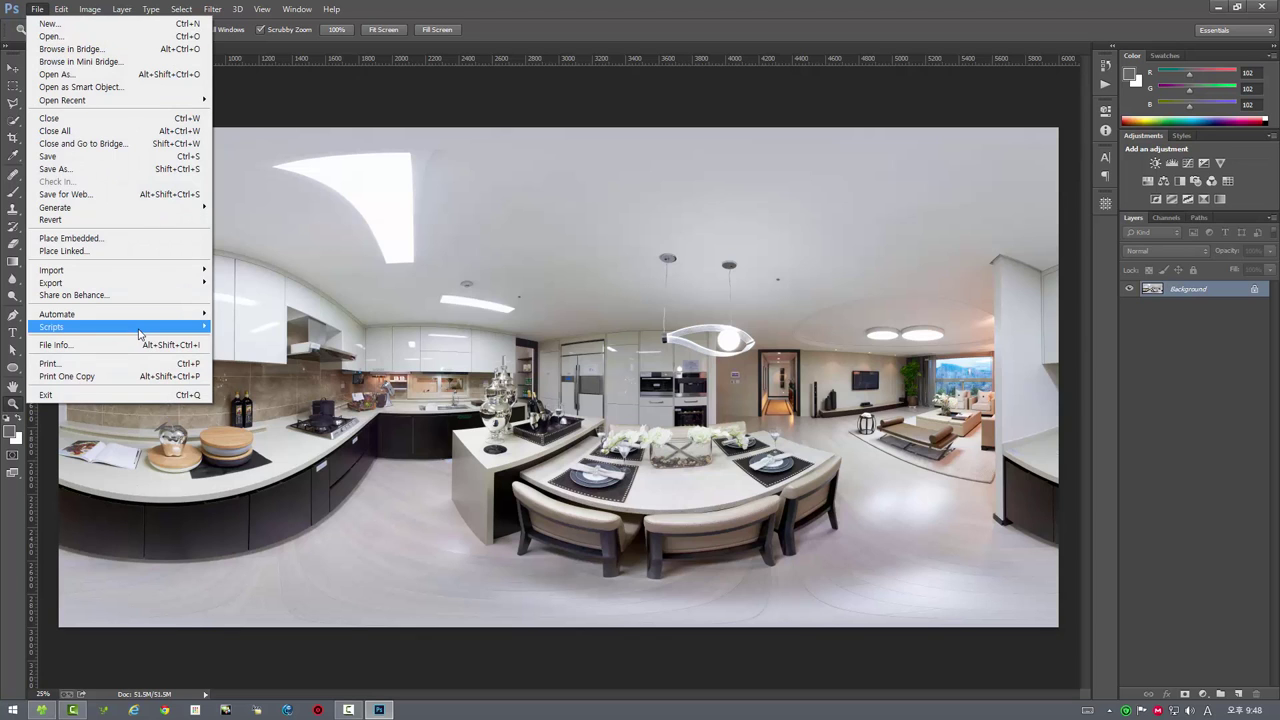
{"action": "left_click", "coordinate": [273, 607]}
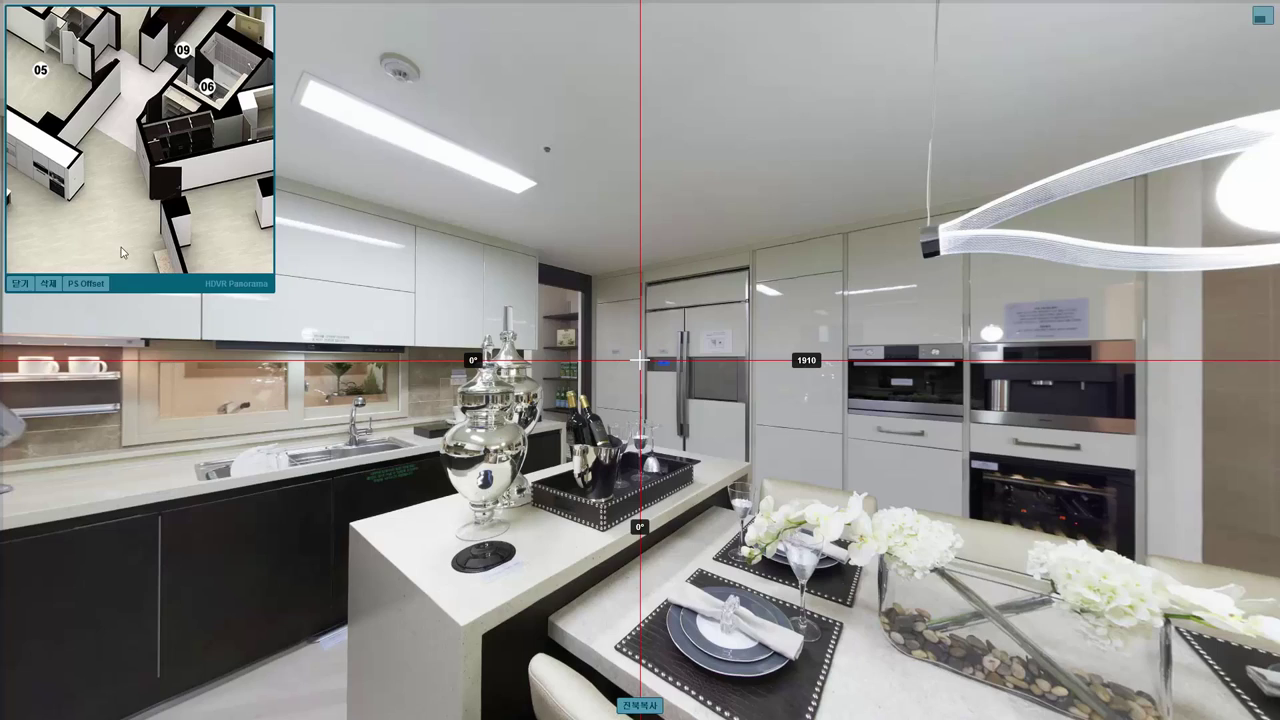
{"action": "left_click_drag", "start_coordinate": [59, 225], "coordinate": [97, 196]}
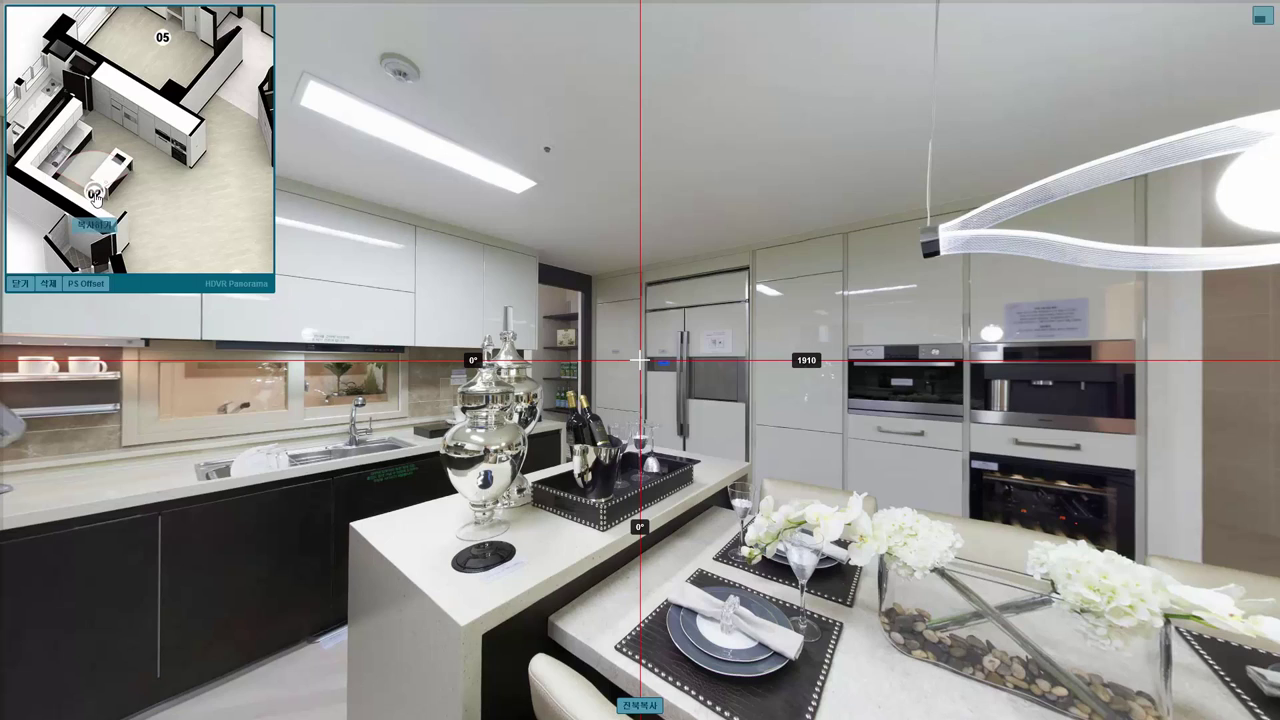
{"action": "left_click", "coordinate": [96, 200]}
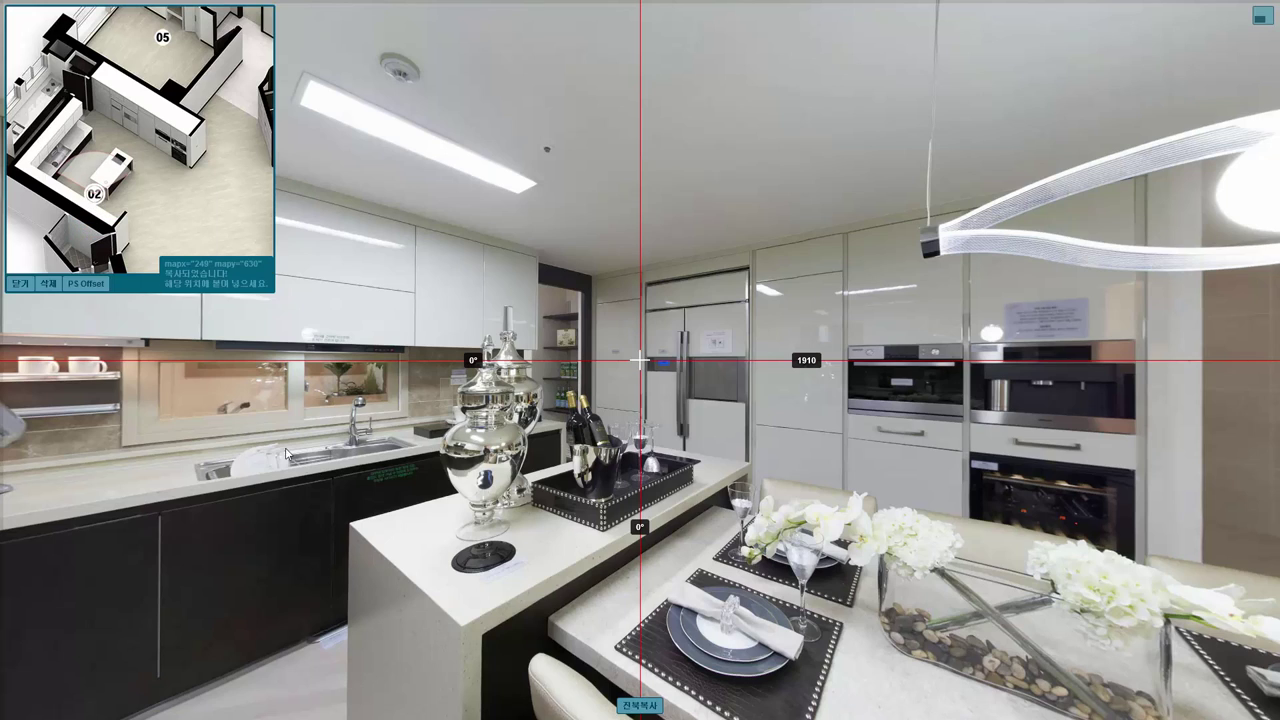
- Rotate the kitchen view toward the living room to check the new alignment
{"action": "mouse_move", "coordinate": [468, 518]}
{"action": "left_mouse_down"}
{"action": "mouse_move", "coordinate": [553, 502]}
{"action": "mouse_move", "coordinate": [428, 491]}
{"action": "left_mouse_up"}
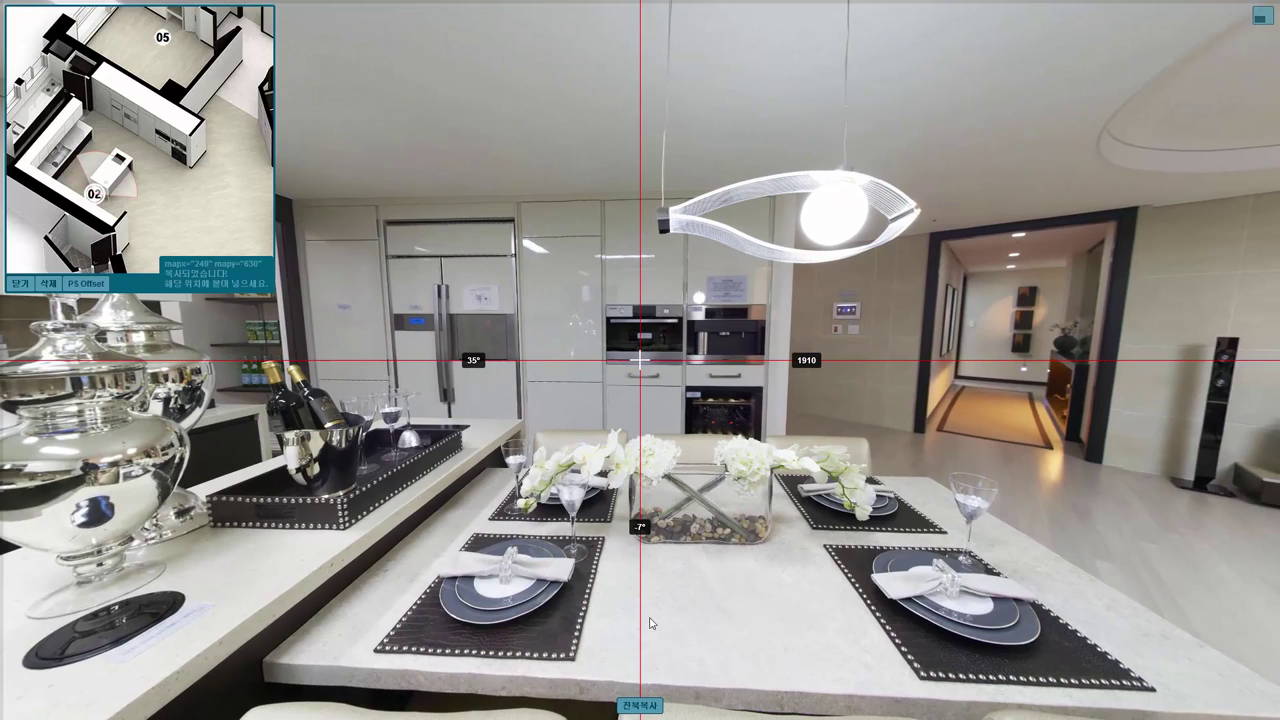
{"action": "left_click_drag", "start_coordinate": [880, 547], "coordinate": [260, 540]}
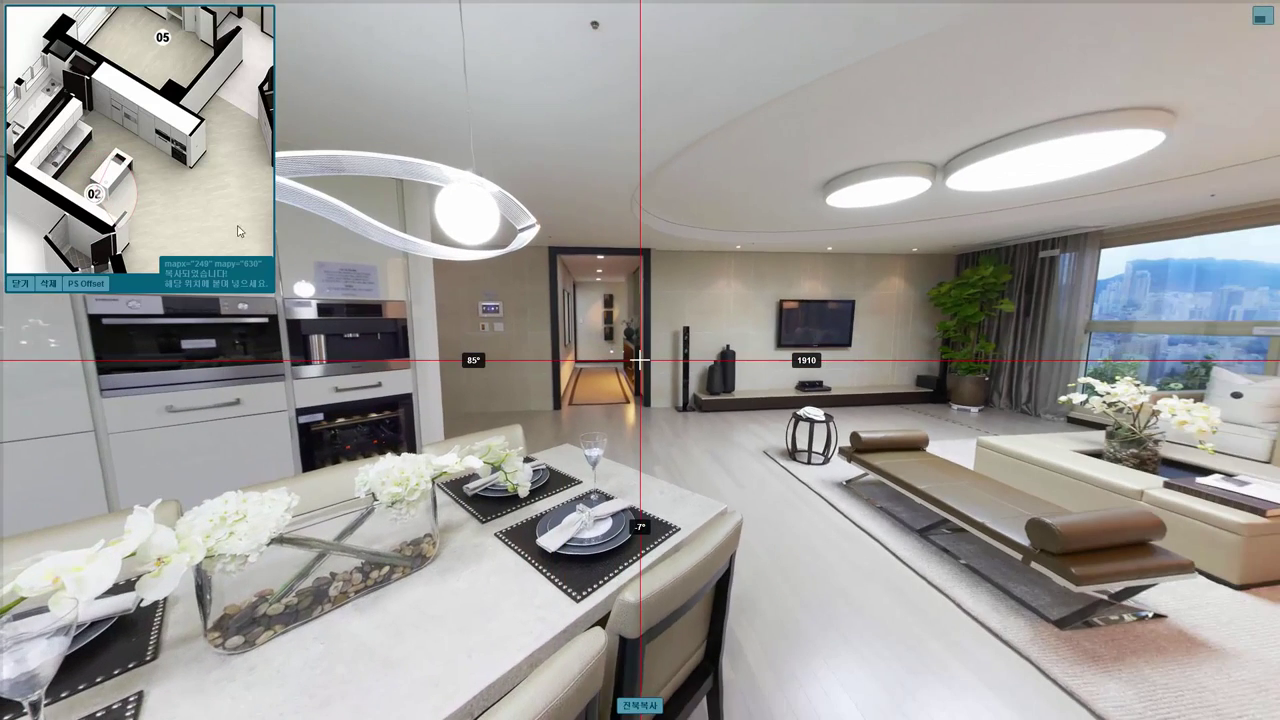
{"action": "scroll", "coordinate": [238, 231], "scroll_direction": "down", "scroll_amount": 3}
{"action": "scroll", "coordinate": [172, 179], "scroll_direction": "down", "scroll_amount": 2}
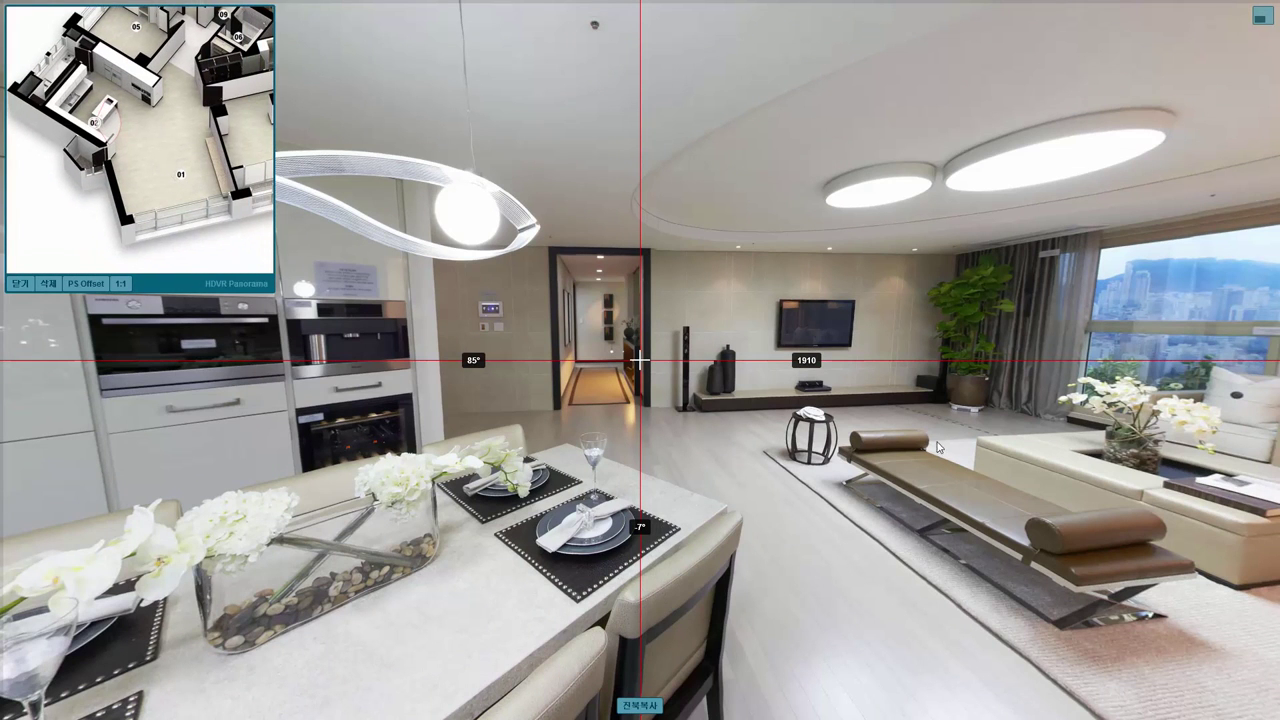
{"action": "left_click_drag", "start_coordinate": [938, 447], "coordinate": [268, 281]}
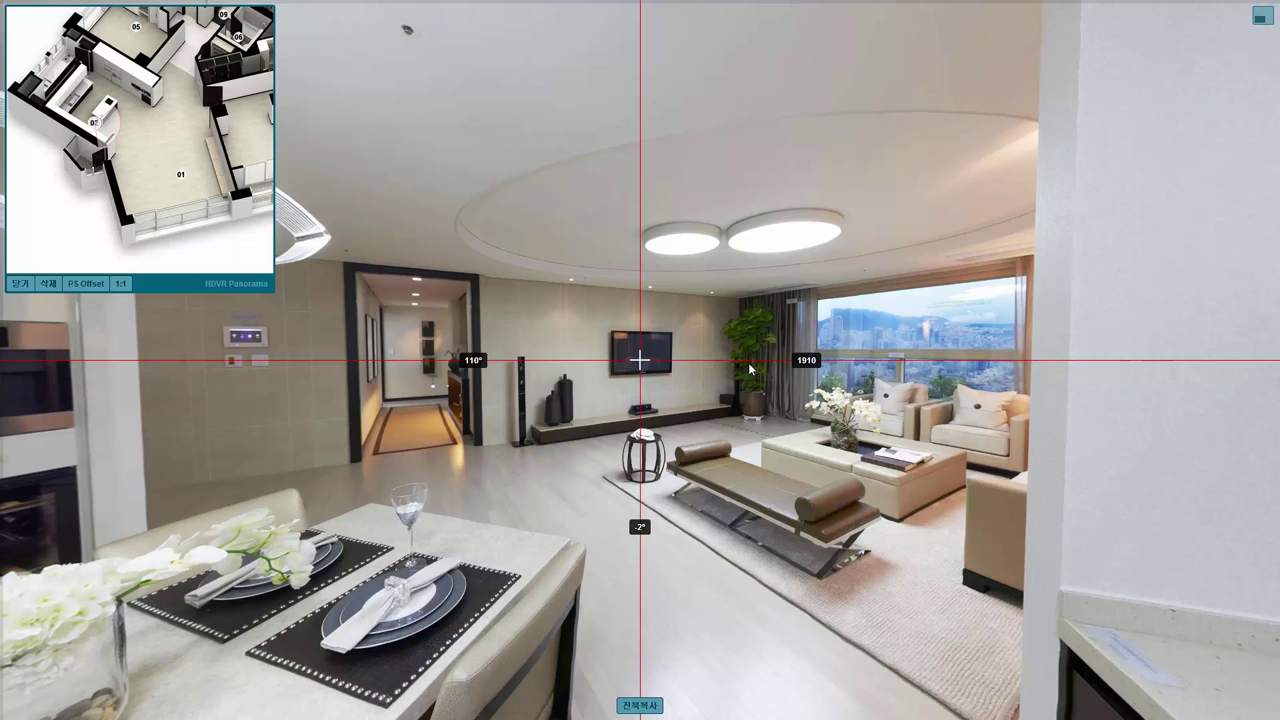
{"action": "left_click_drag", "start_coordinate": [538, 271], "coordinate": [548, 280]}
- Set the minimap to 1:1 and copy marker 02's coordinates, mapx 249 and mapy 630
{"action": "scroll", "coordinate": [548, 274], "scroll_direction": "up", "scroll_amount": 2}
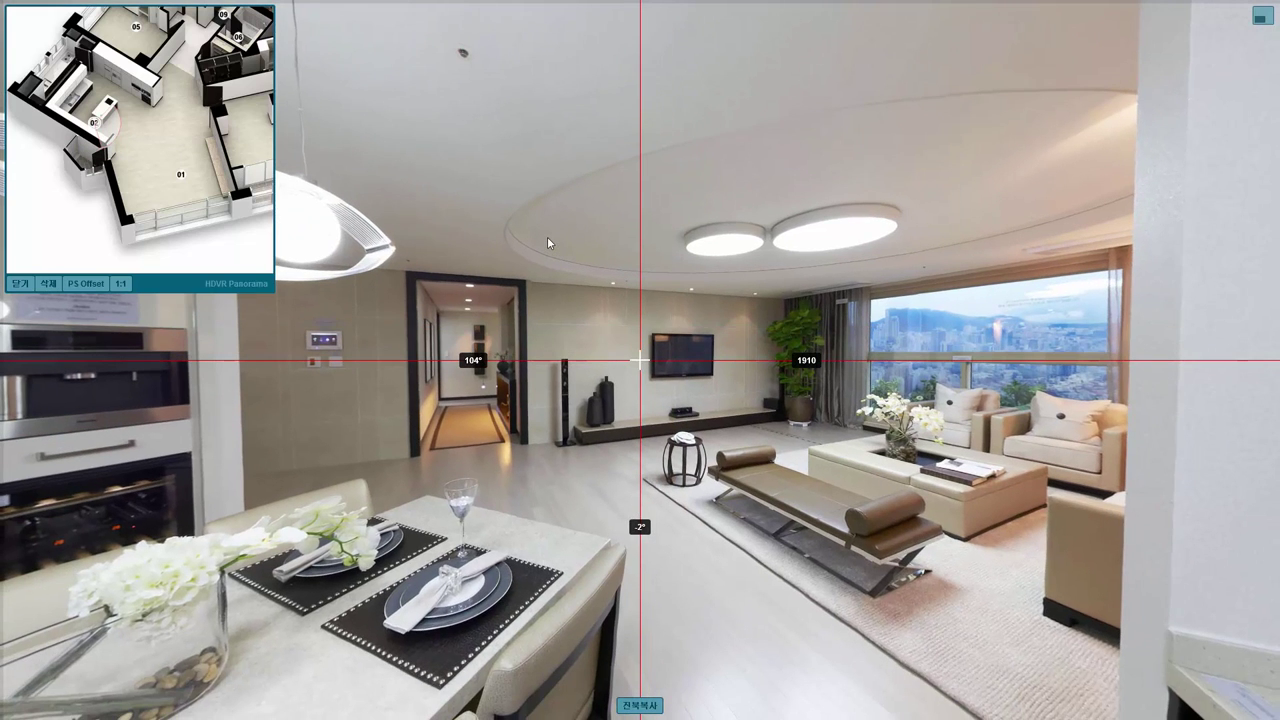
{"action": "scroll", "coordinate": [547, 236], "scroll_direction": "down", "scroll_amount": 1}
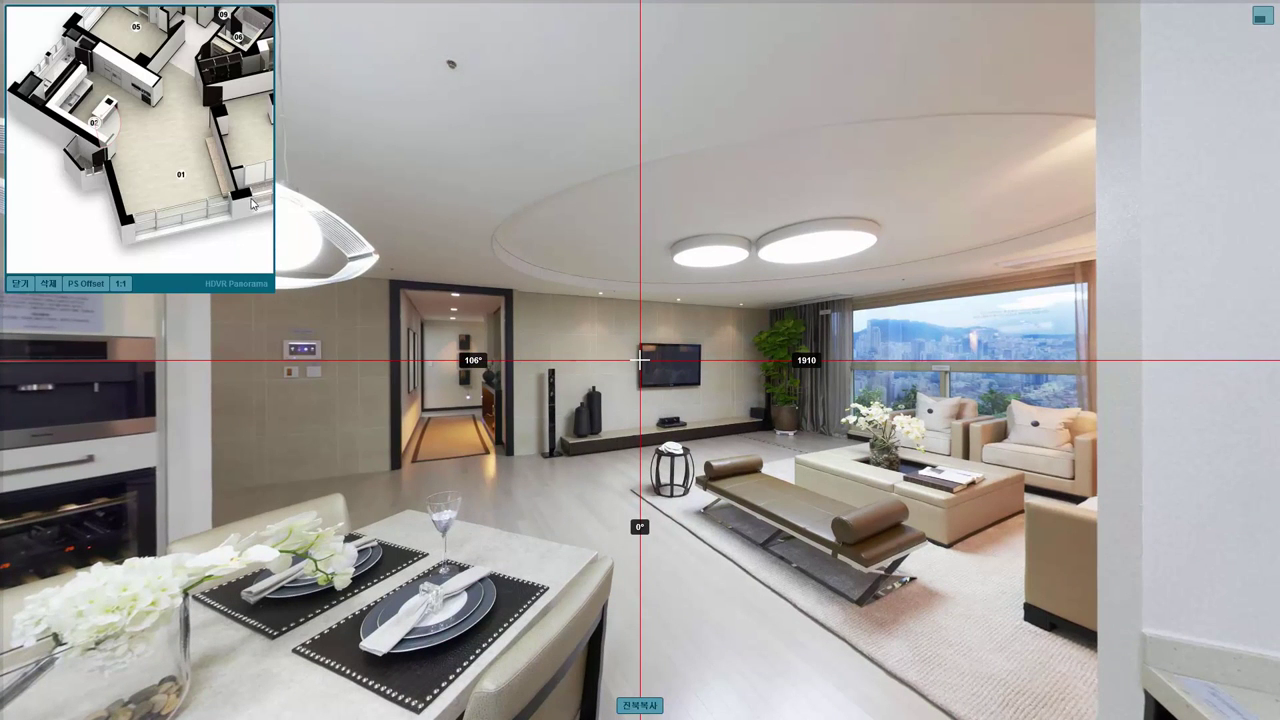
{"action": "left_click", "coordinate": [120, 284]}
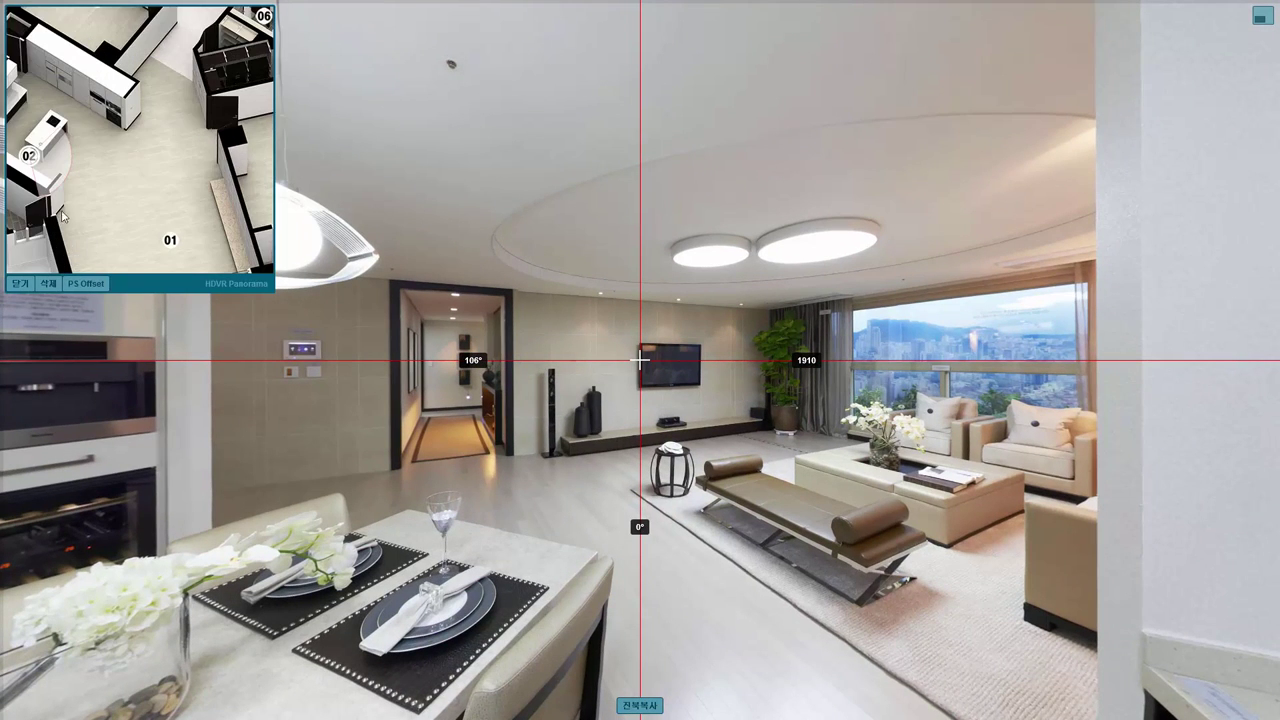
{"action": "left_click_drag", "start_coordinate": [61, 213], "coordinate": [137, 188]}
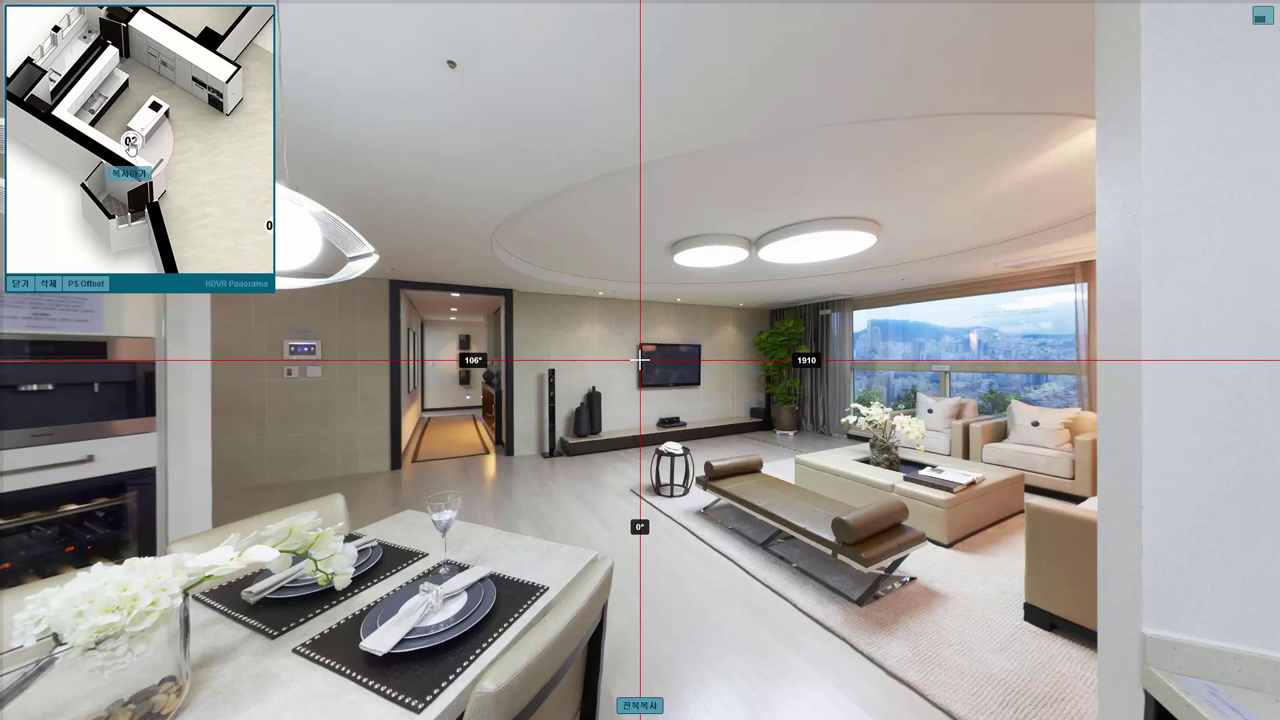
{"action": "left_click", "coordinate": [131, 143]}
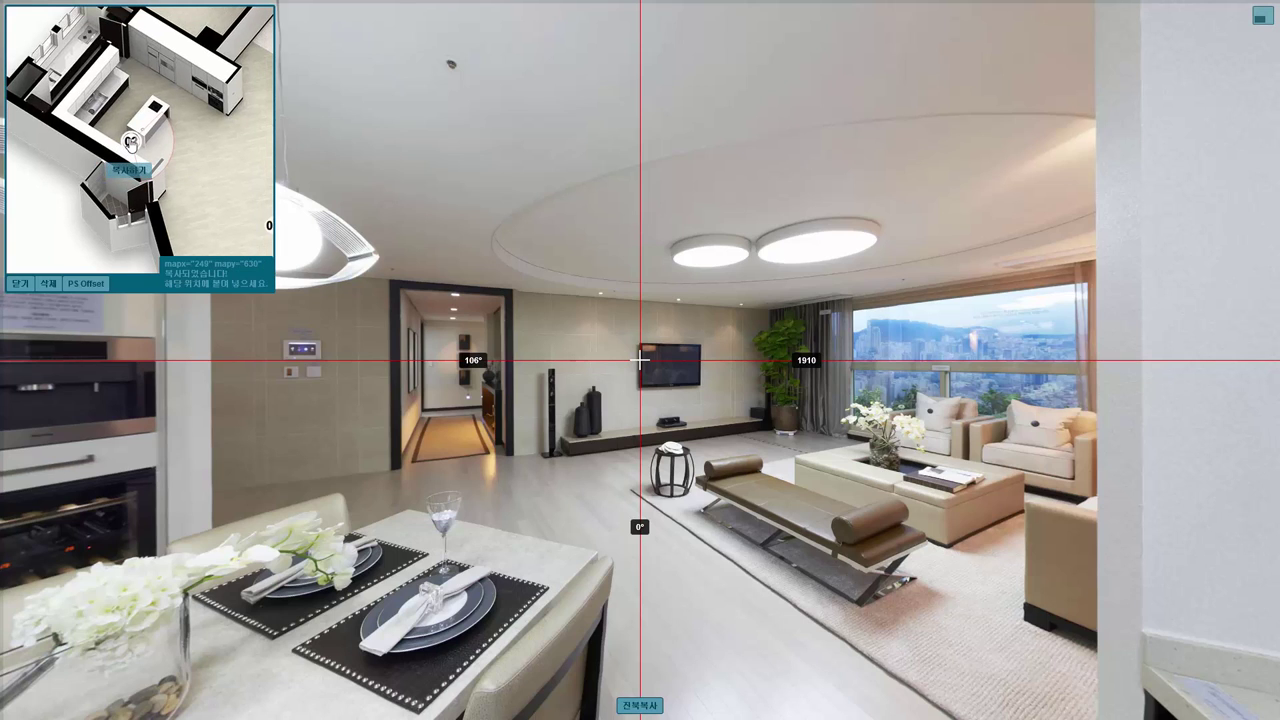
- Paste map="m1" mapx="249" mapy="630" mapheading="0.00" into a new Notepad note
{"action": "key", "text": "alt+space"}
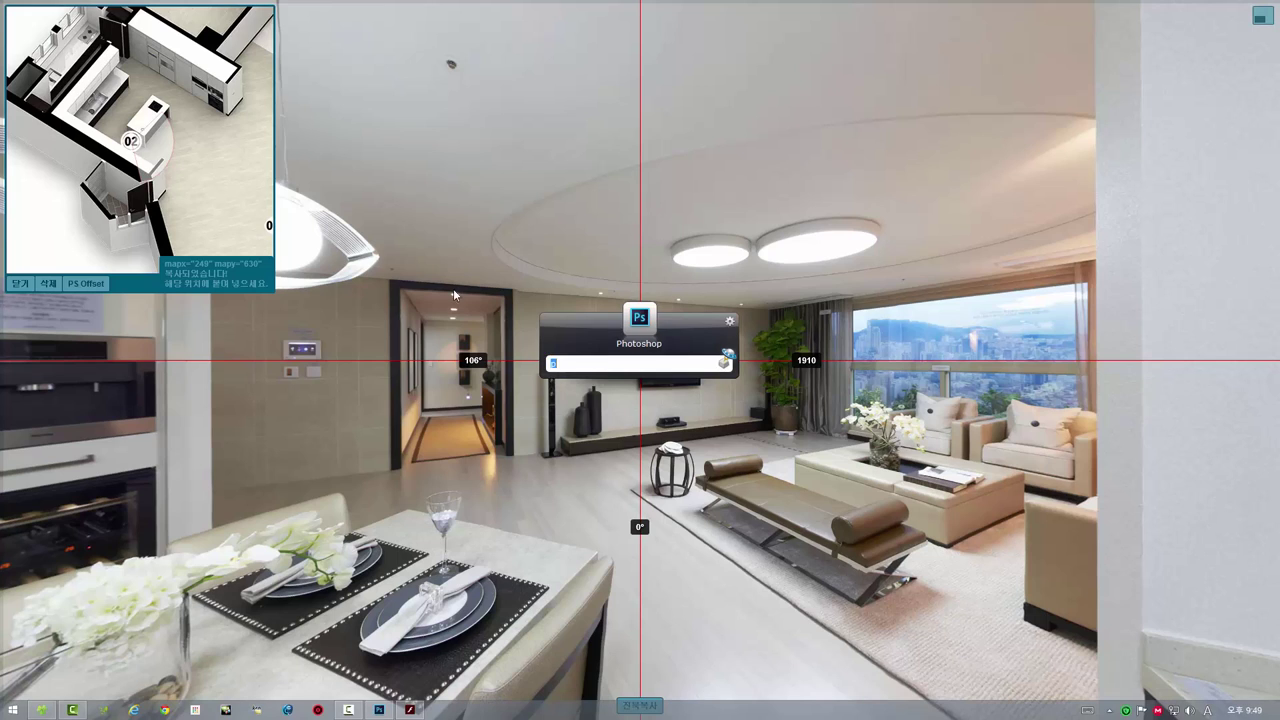
{"action": "key", "text": "Return"}
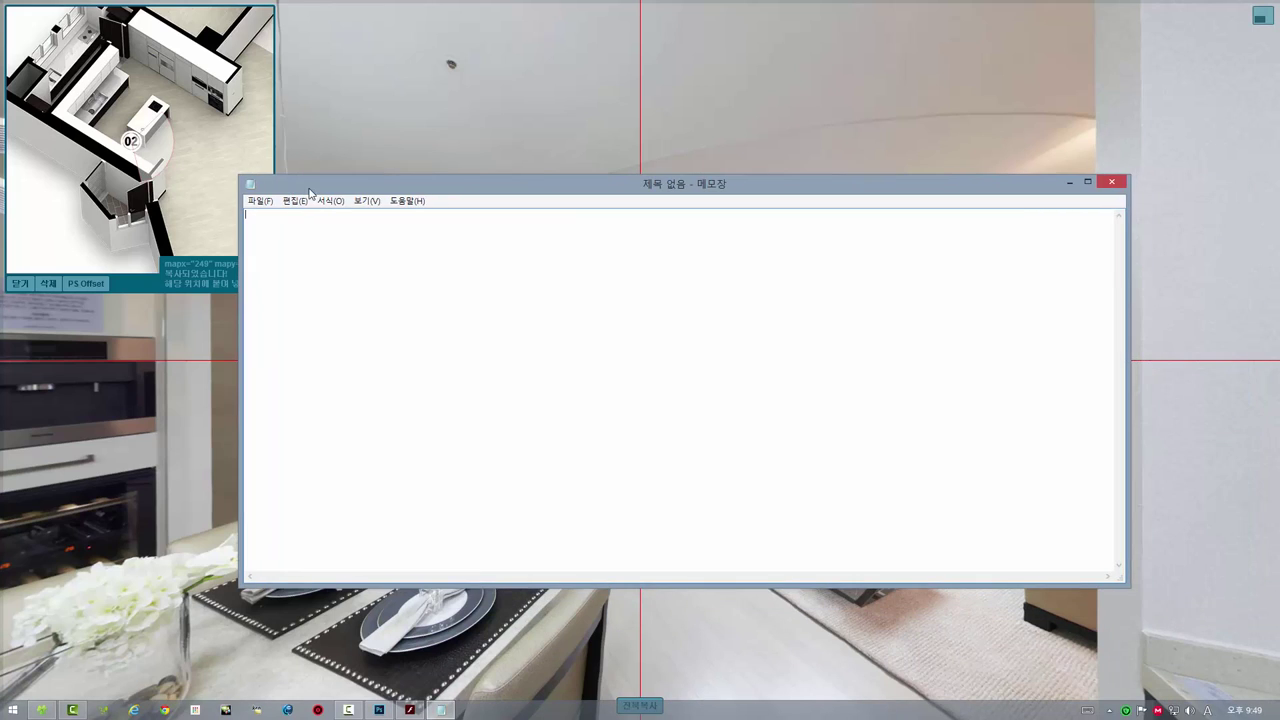
{"action": "right_click", "coordinate": [349, 276]}
{"action": "left_click", "coordinate": [370, 334]}
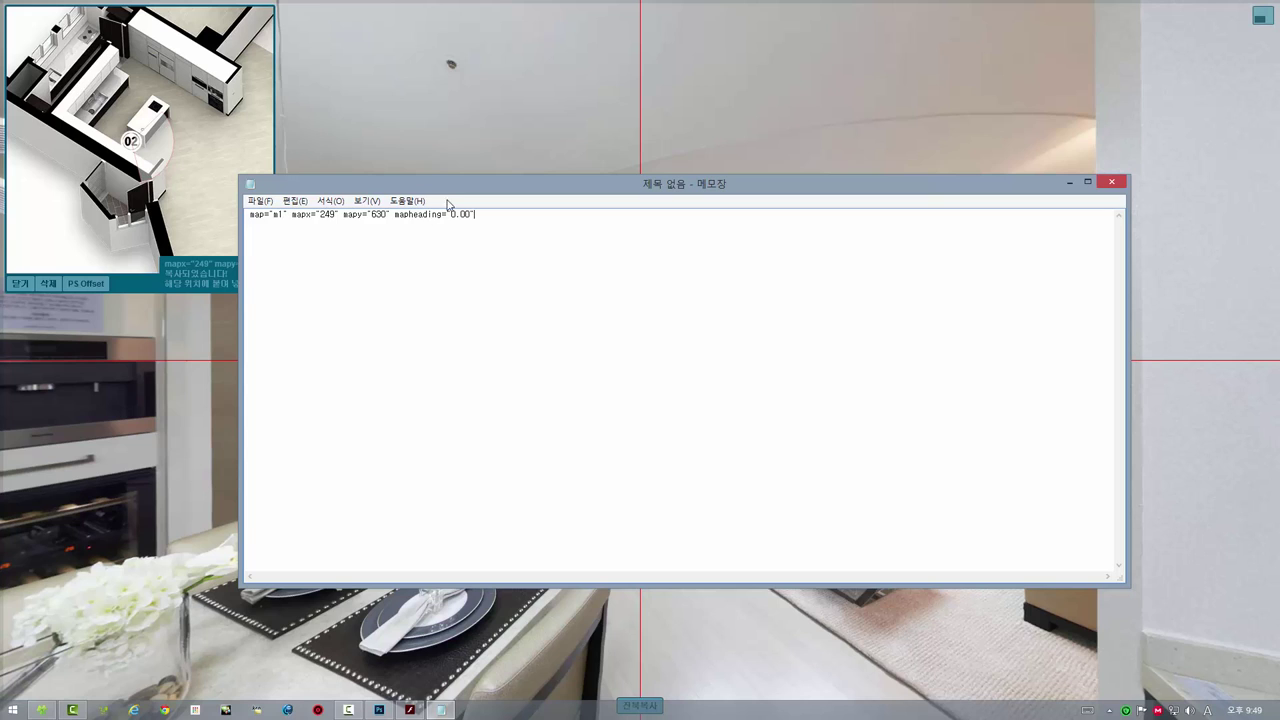
{"action": "left_click_drag", "start_coordinate": [458, 195], "coordinate": [508, 287]}
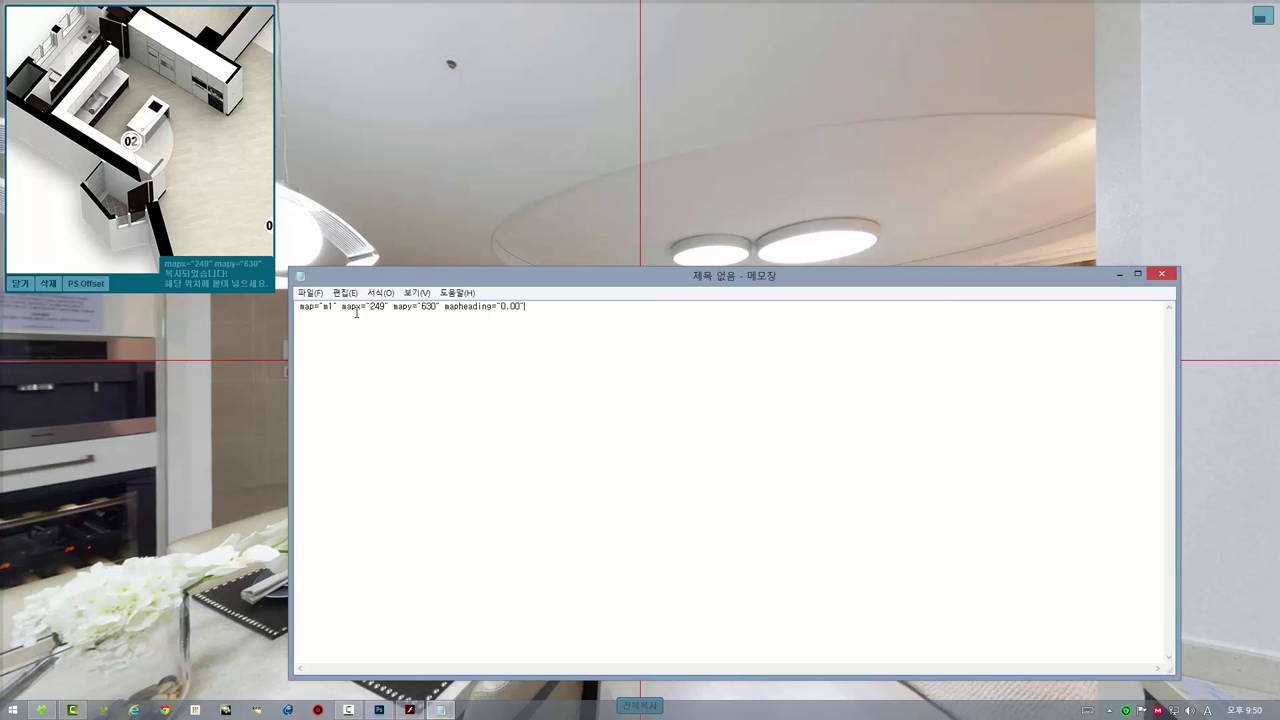
- Check the mapx 249 and mapy 630 values, then close the map-attributes note
{"action": "left_click_drag", "start_coordinate": [339, 308], "coordinate": [437, 313]}
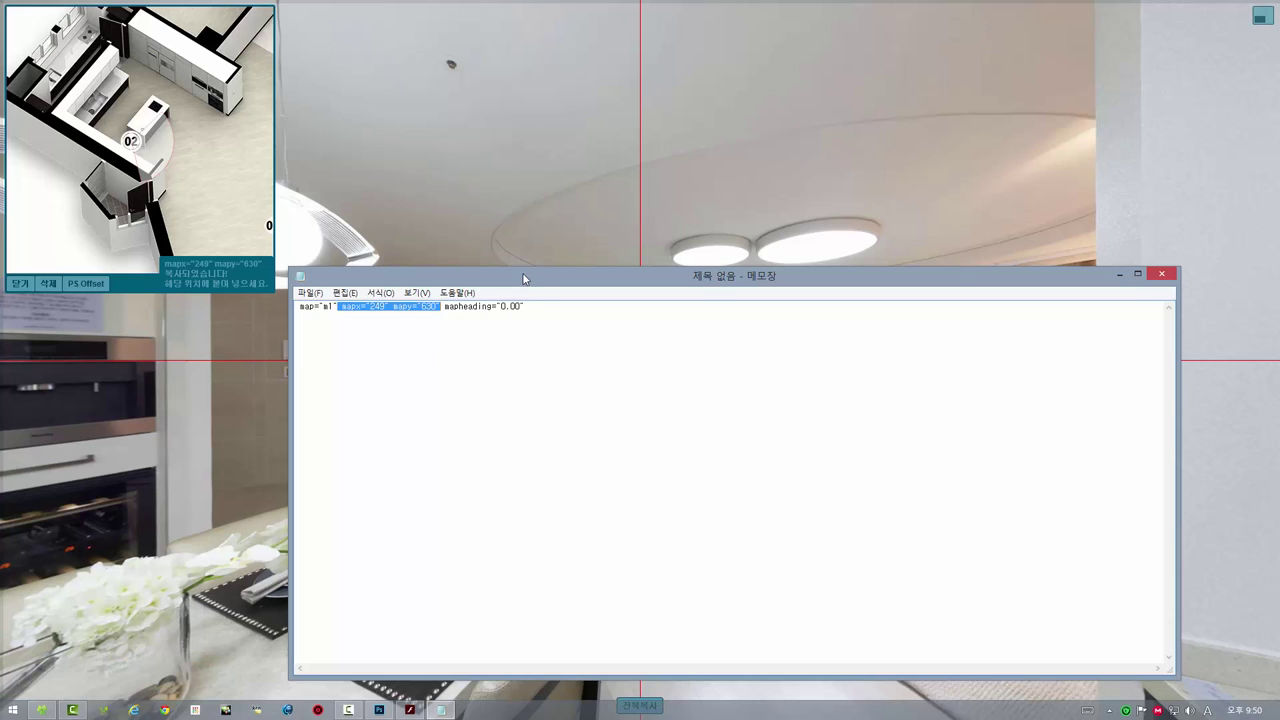
{"action": "left_click_drag", "start_coordinate": [523, 278], "coordinate": [523, 300]}
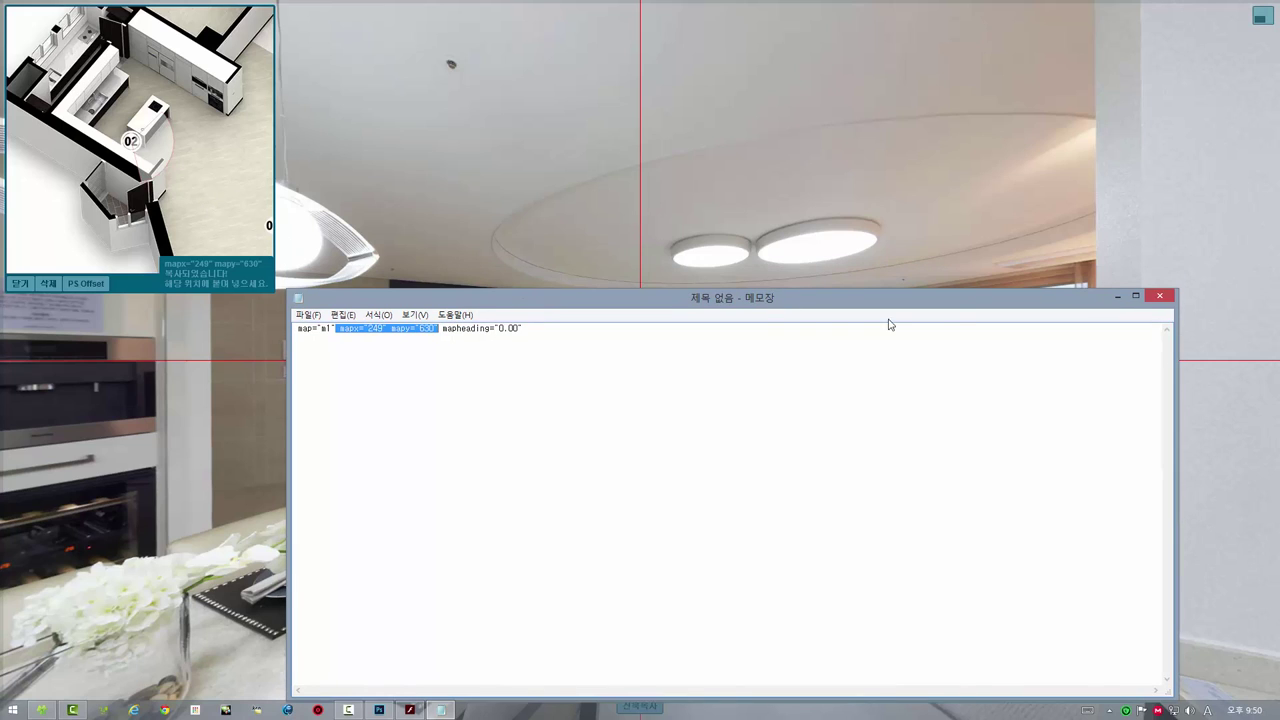
{"action": "left_click", "coordinate": [1161, 297]}
- Discard the note without saving and close the fullscreen panorama viewer
{"action": "left_click", "coordinate": [672, 357]}
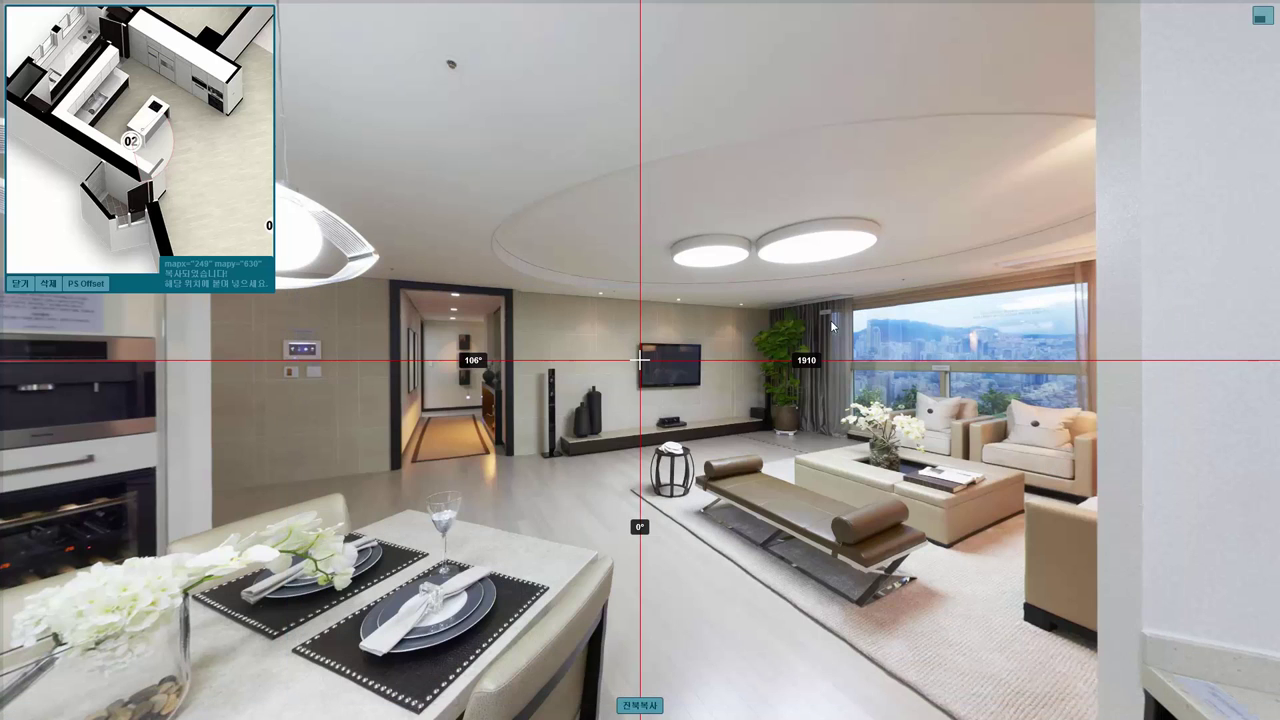
{"action": "left_click", "coordinate": [1260, 17]}
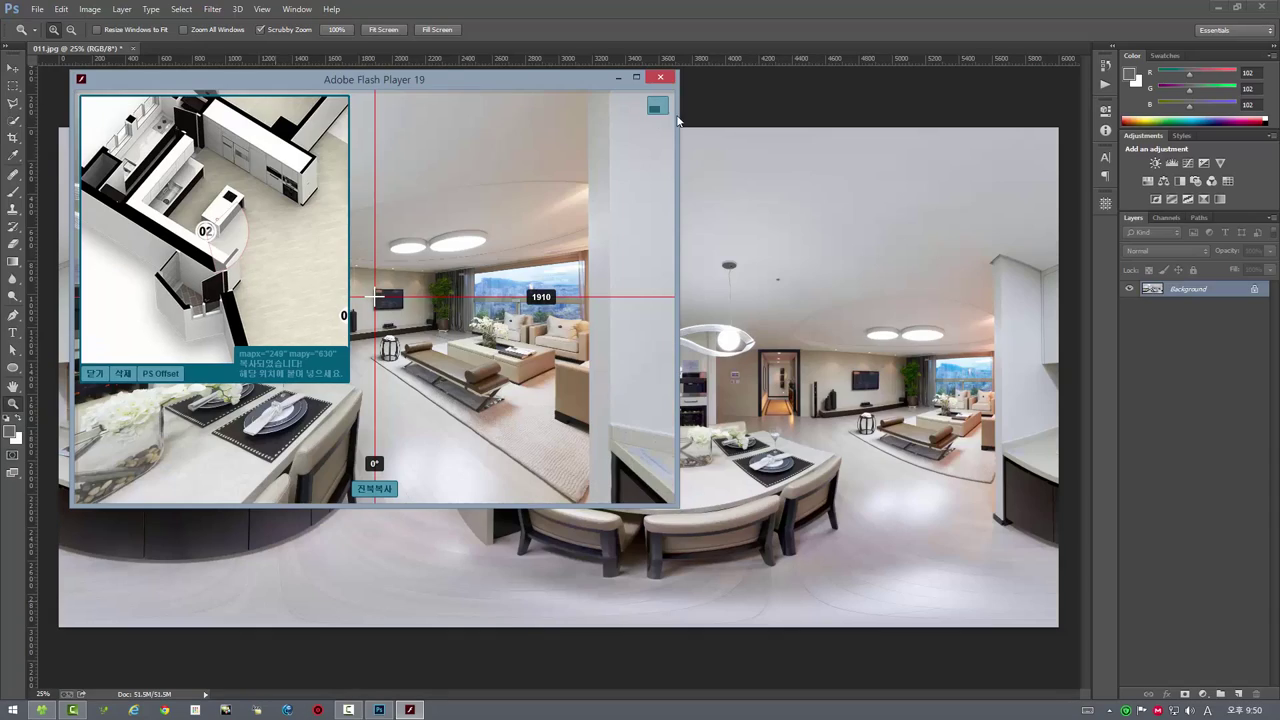
{"action": "left_click", "coordinate": [655, 77]}
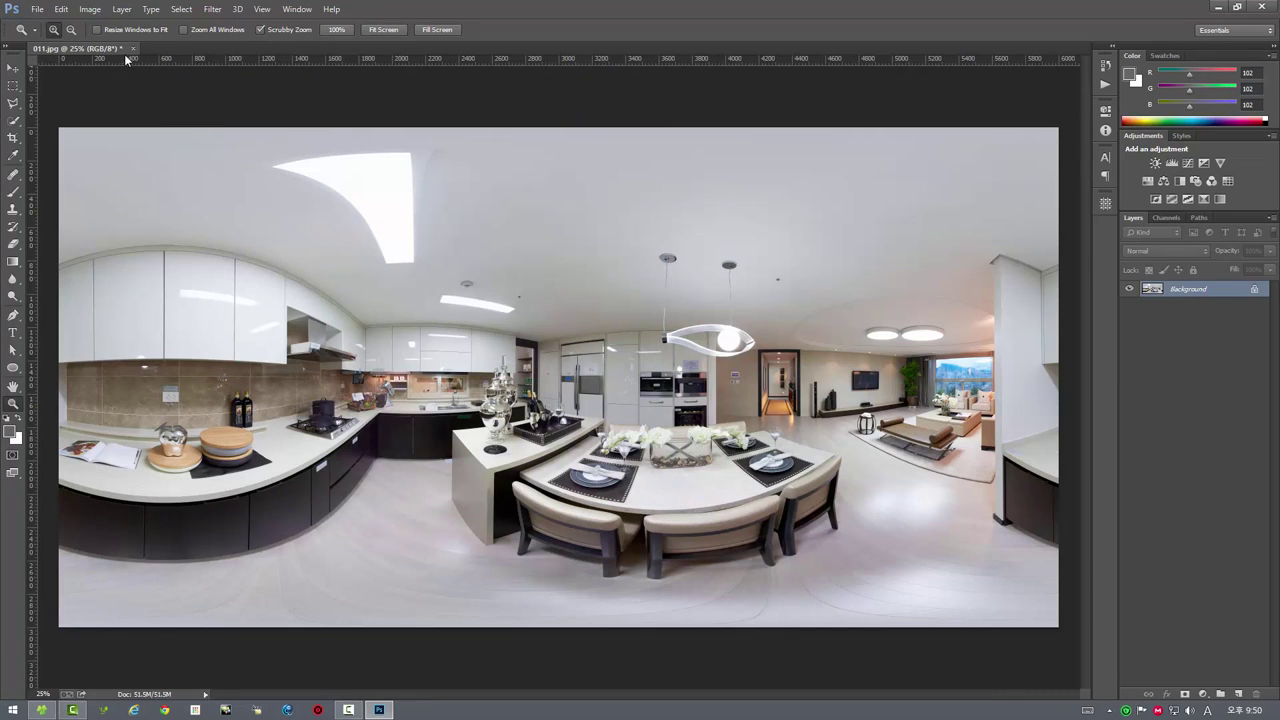
- Save and close 011.jpg, then open bedroom panorama 013.jpg in the panorama viewer
{"action": "left_click", "coordinate": [132, 47]}
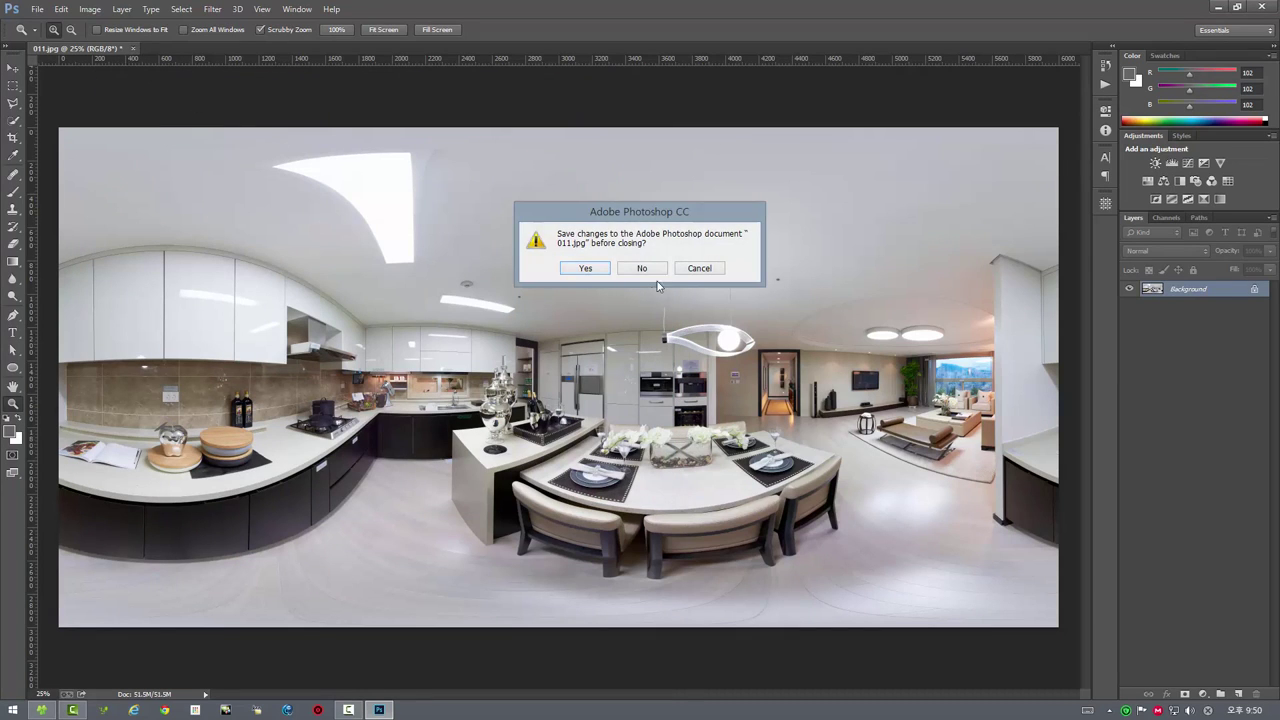
{"action": "left_click", "coordinate": [585, 268]}
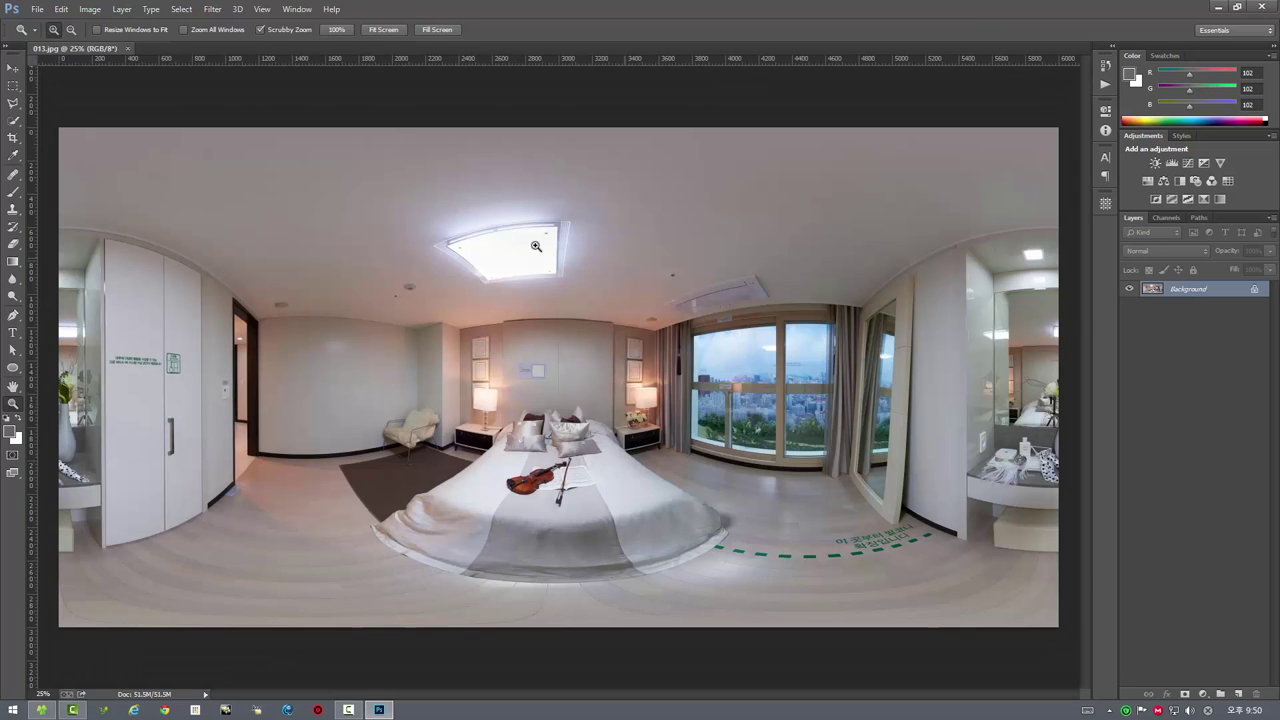
{"action": "left_click", "coordinate": [37, 9]}
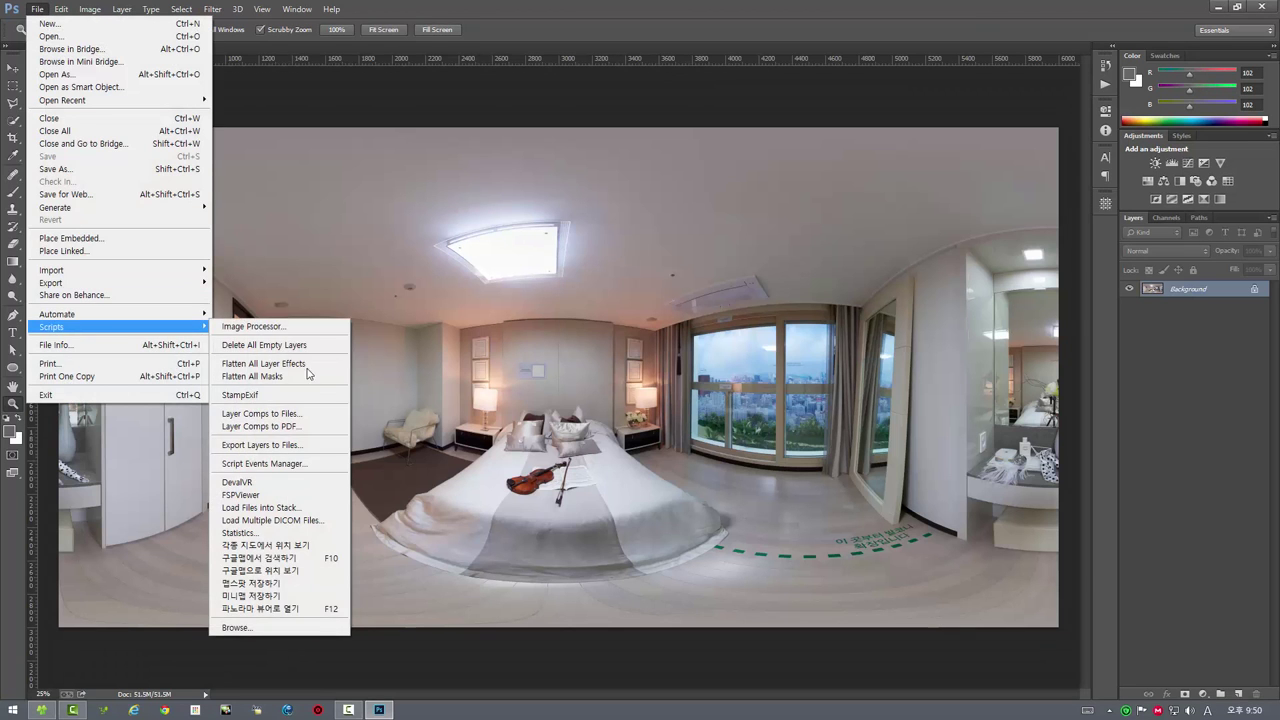
{"action": "left_click", "coordinate": [300, 608]}
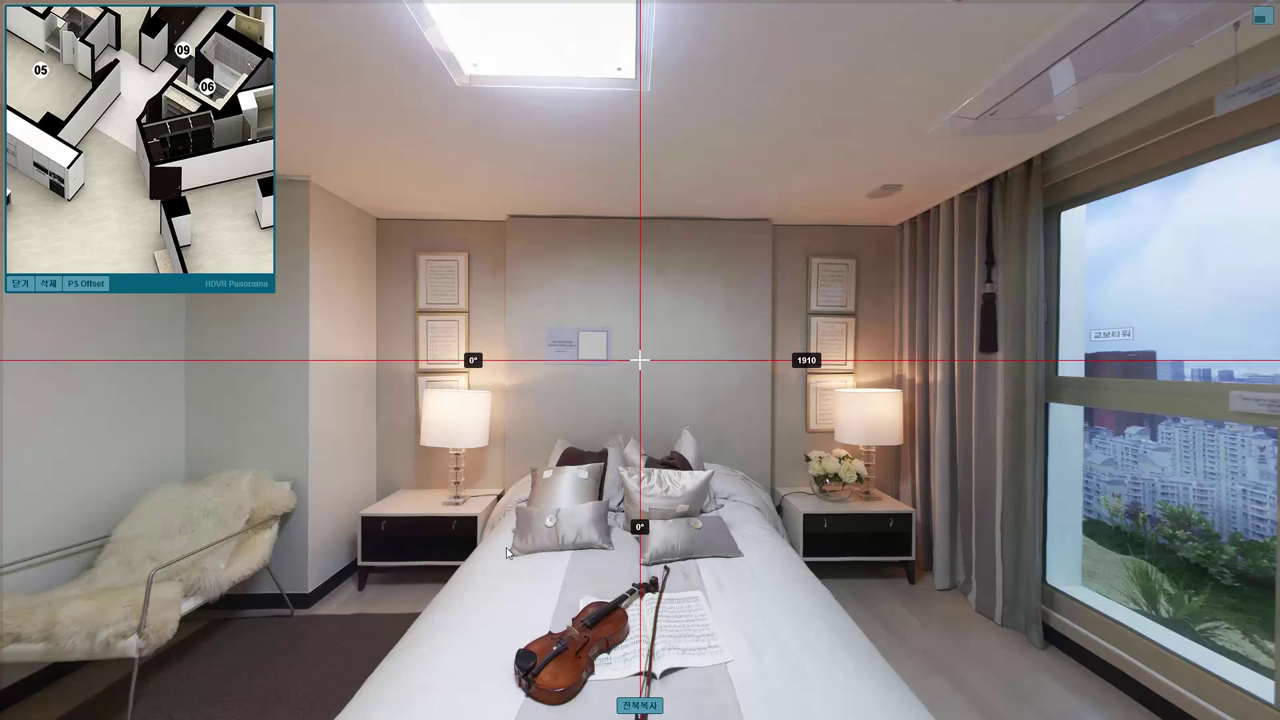
{"action": "left_click_drag", "start_coordinate": [106, 55], "coordinate": [133, 112]}
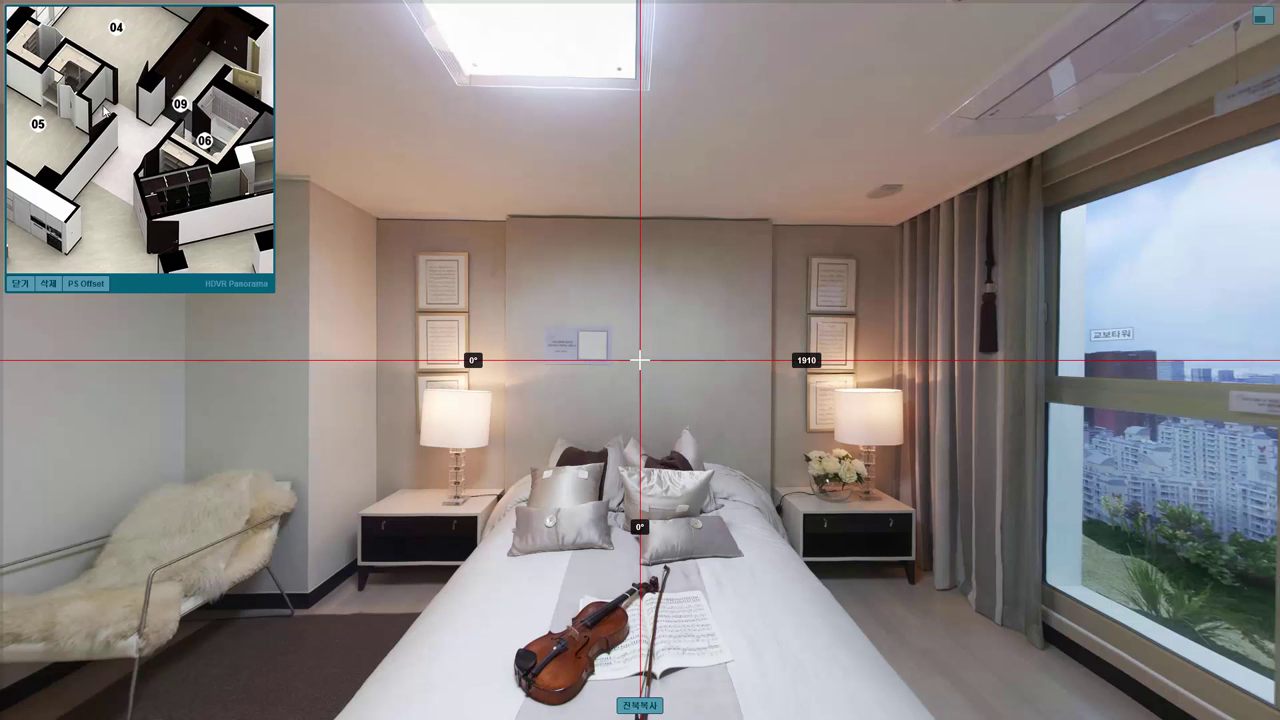
{"action": "scroll", "coordinate": [70, 150], "scroll_direction": "up", "scroll_amount": 2}
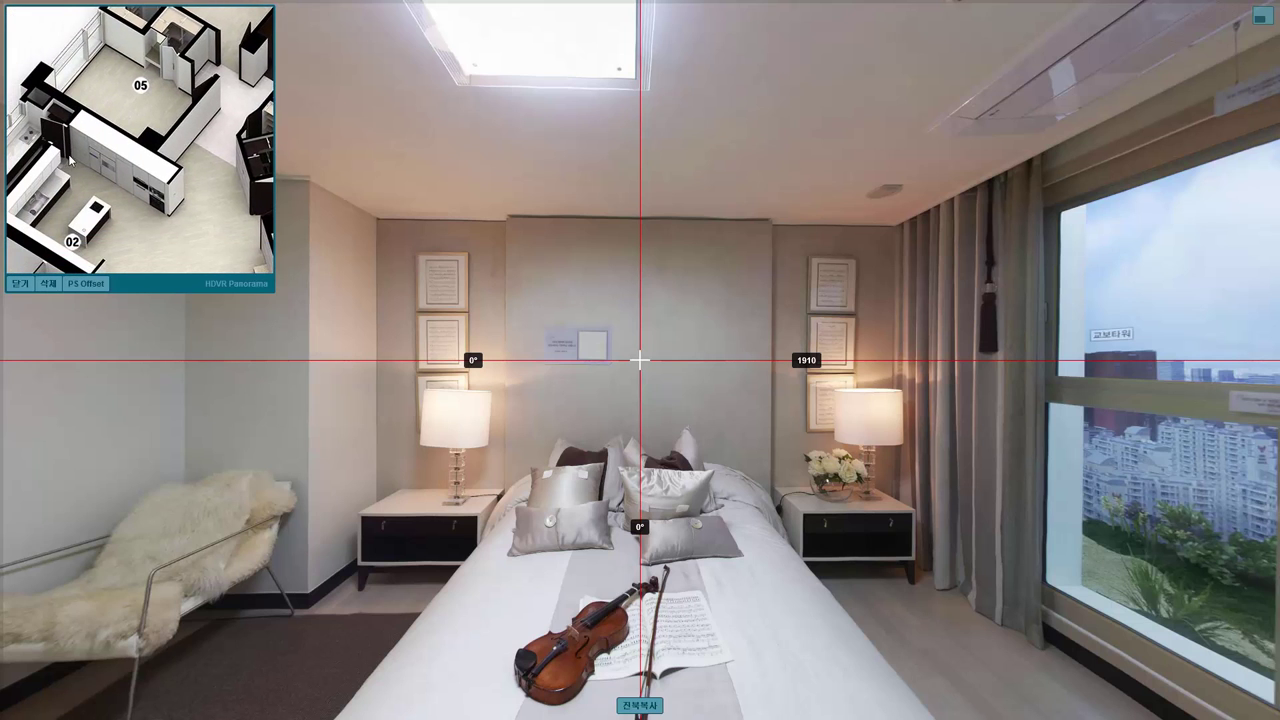
{"action": "scroll", "coordinate": [60, 140], "scroll_direction": "up", "scroll_amount": 2}
{"action": "mouse_move", "coordinate": [57, 137]}
{"action": "left_mouse_down"}
{"action": "mouse_move", "coordinate": [153, 122]}
{"action": "mouse_move", "coordinate": [83, 180]}
{"action": "mouse_move", "coordinate": [117, 167]}
{"action": "left_mouse_up"}
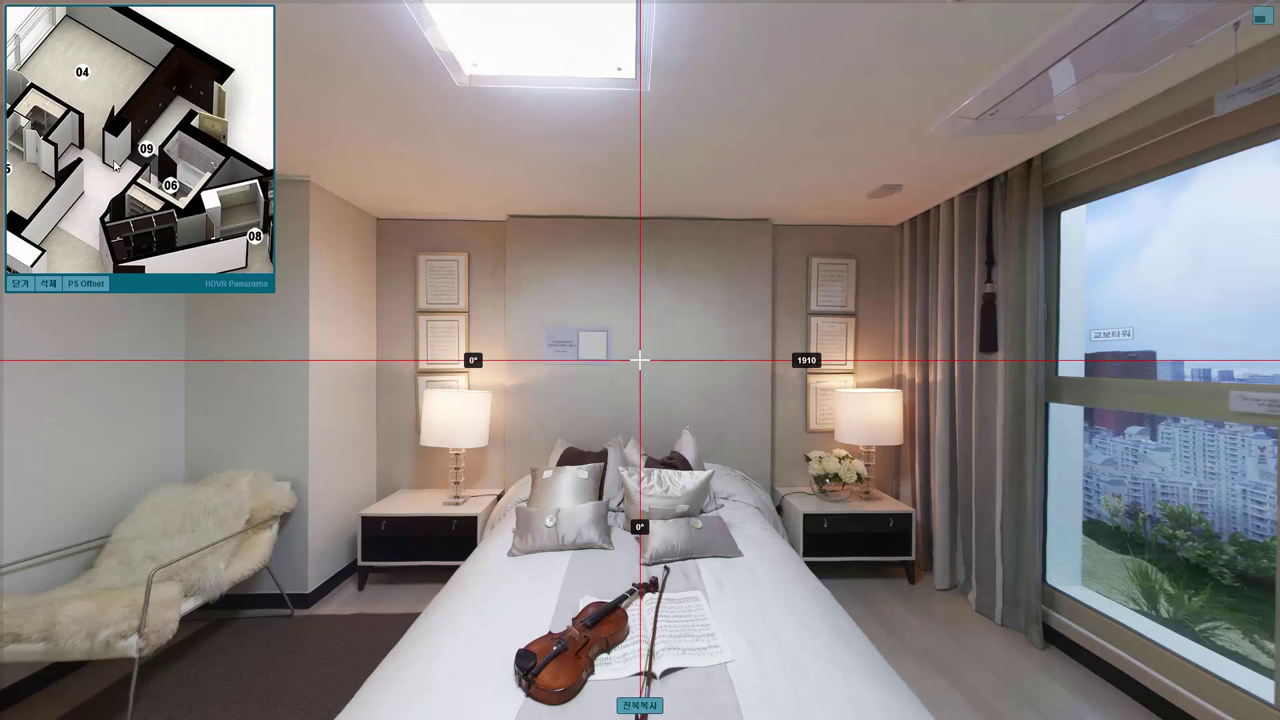
{"action": "left_click_drag", "start_coordinate": [187, 126], "coordinate": [145, 88]}
{"action": "left_click_drag", "start_coordinate": [149, 239], "coordinate": [152, 137]}
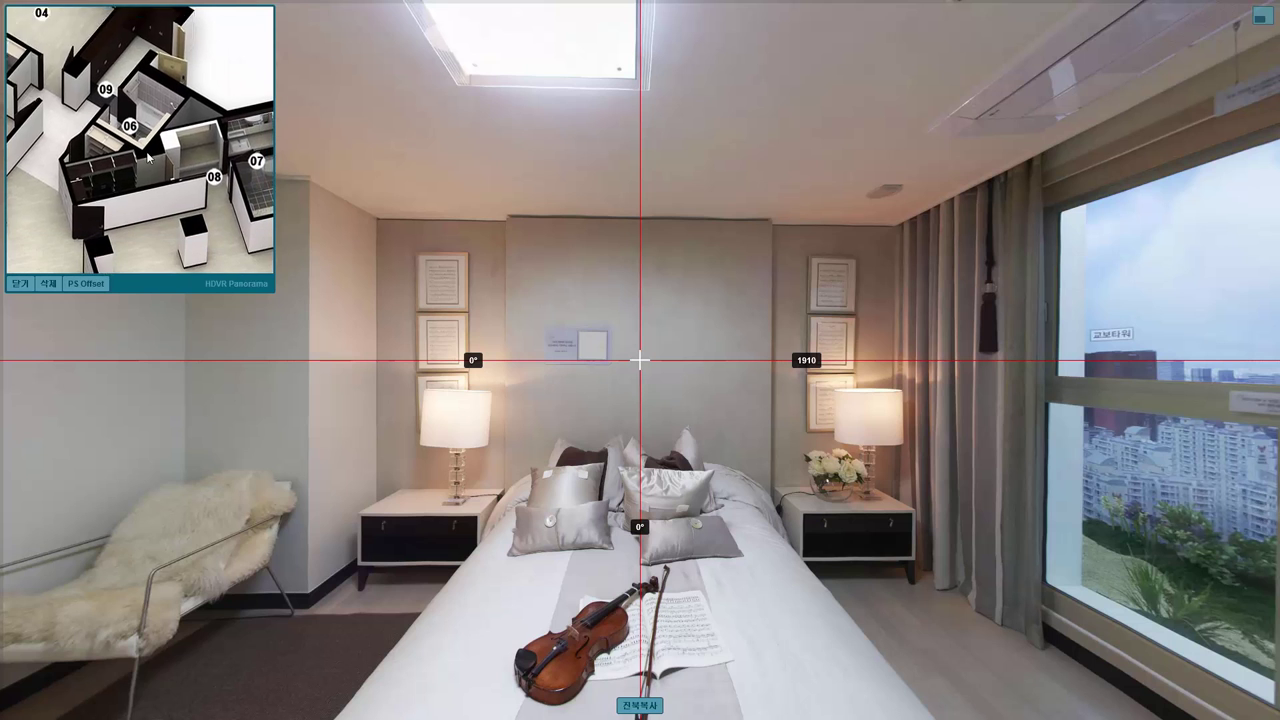
{"action": "scroll", "coordinate": [140, 132], "scroll_direction": "down", "scroll_amount": 2}
{"action": "scroll", "coordinate": [170, 165], "scroll_direction": "up", "scroll_amount": 2}
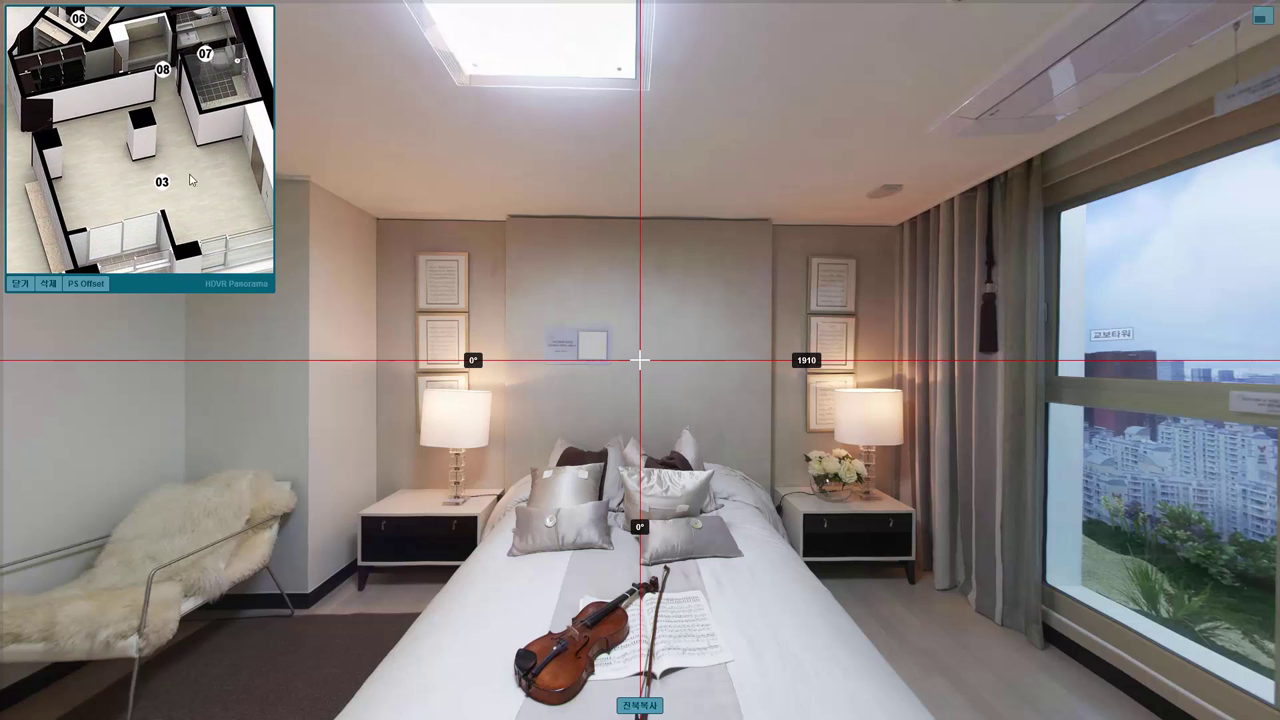
{"action": "left_click_drag", "start_coordinate": [371, 256], "coordinate": [938, 247]}
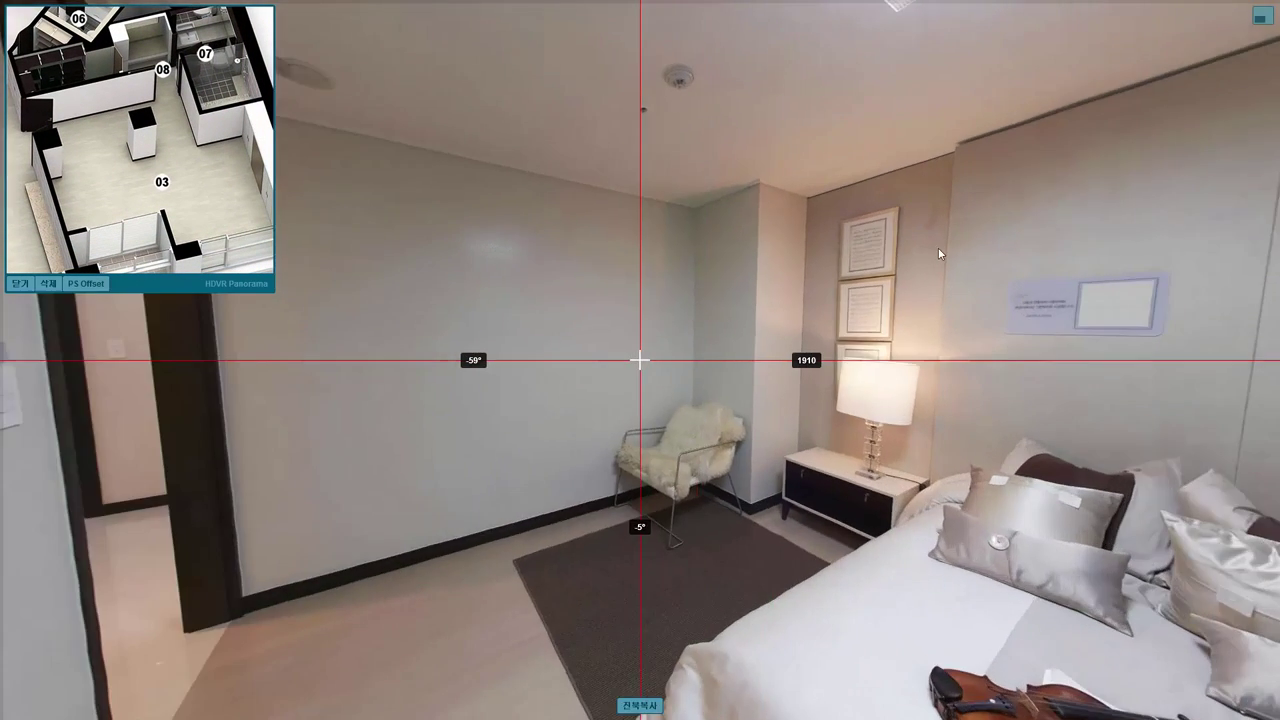
{"action": "left_click_drag", "start_coordinate": [548, 246], "coordinate": [997, 277]}
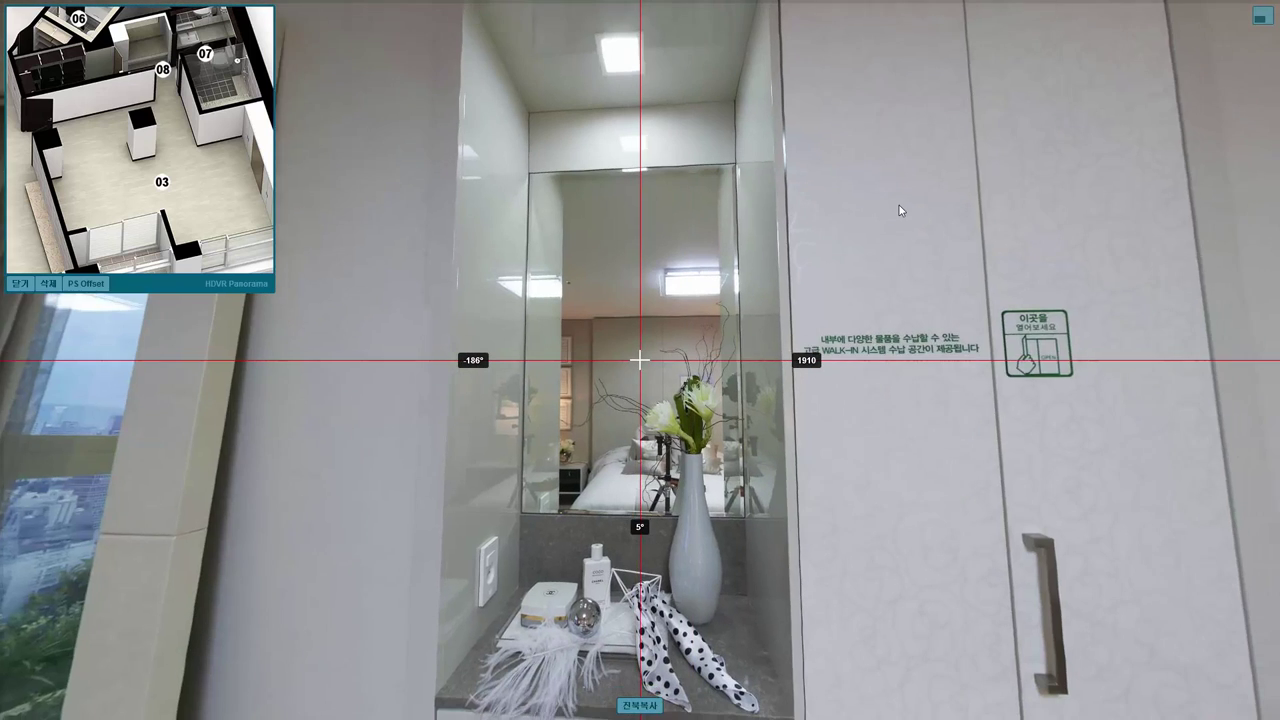
{"action": "mouse_move", "coordinate": [893, 187]}
{"action": "left_mouse_down"}
{"action": "mouse_move", "coordinate": [880, 157]}
{"action": "mouse_move", "coordinate": [587, 226]}
{"action": "left_mouse_up"}
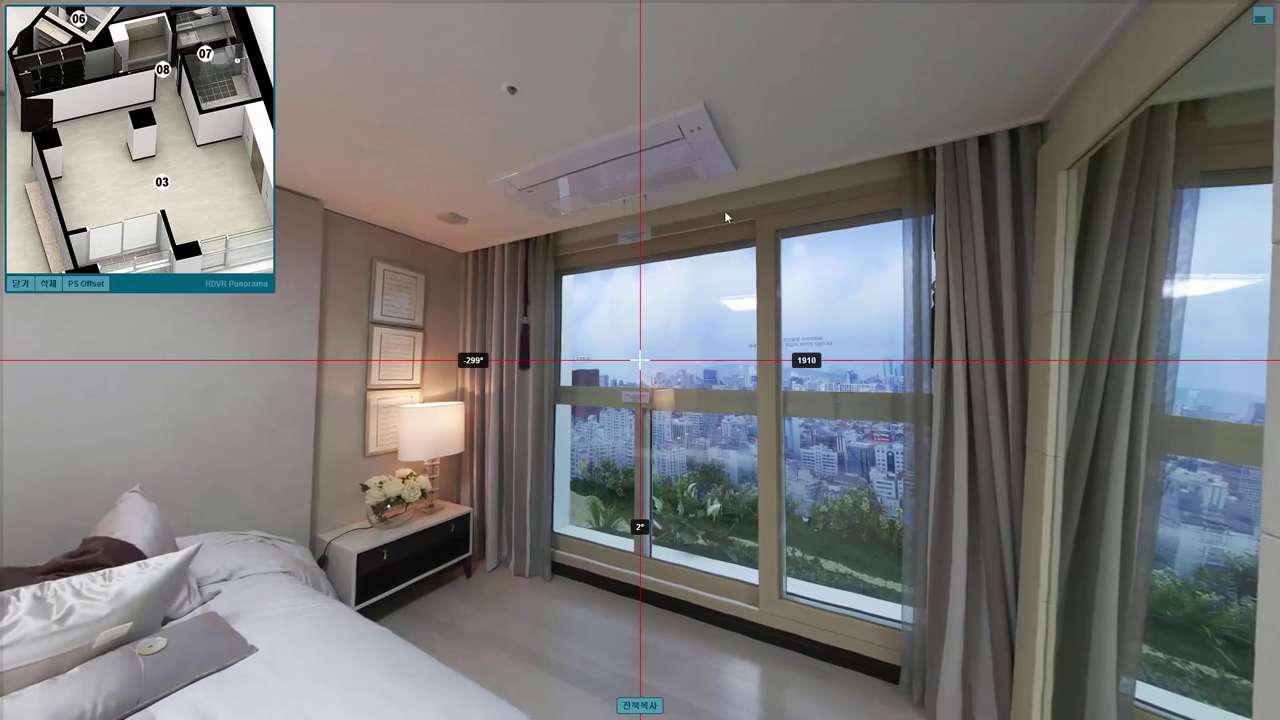
{"action": "left_click_drag", "start_coordinate": [587, 226], "coordinate": [999, 208]}
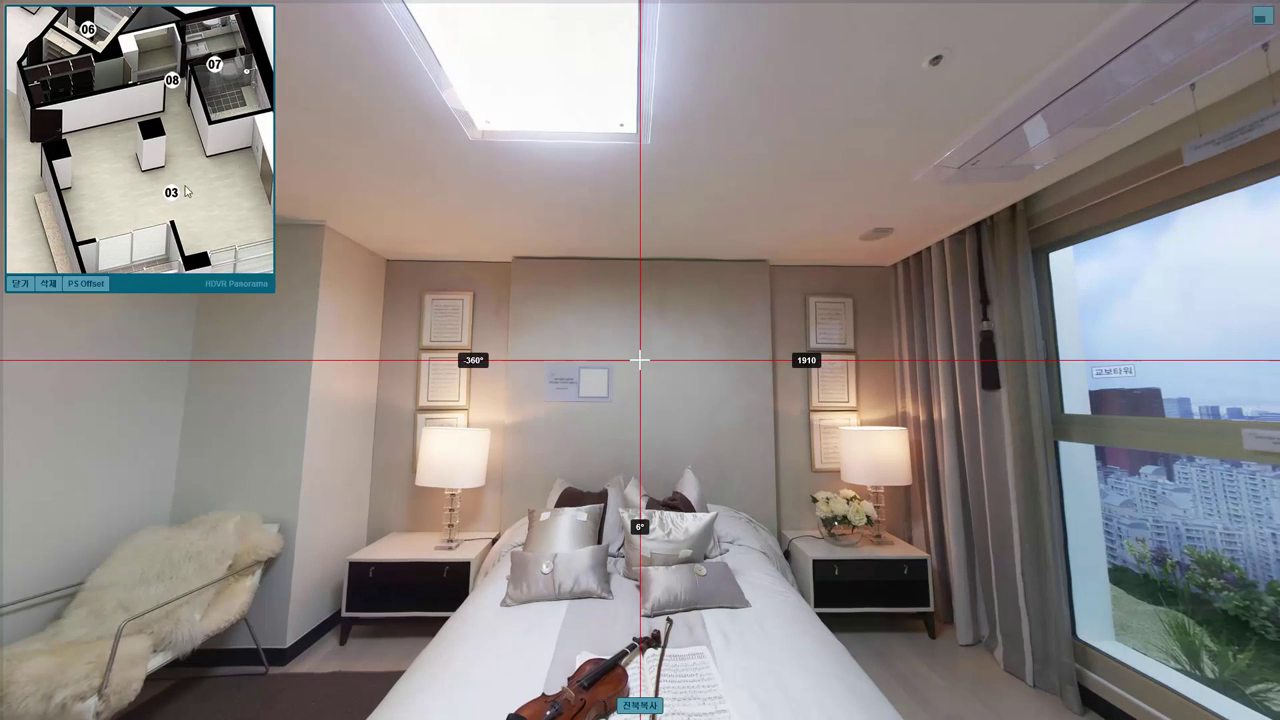
{"action": "mouse_move", "coordinate": [57, 167]}
{"action": "left_mouse_down"}
{"action": "mouse_move", "coordinate": [157, 193]}
{"action": "mouse_move", "coordinate": [246, 261]}
{"action": "left_mouse_up"}
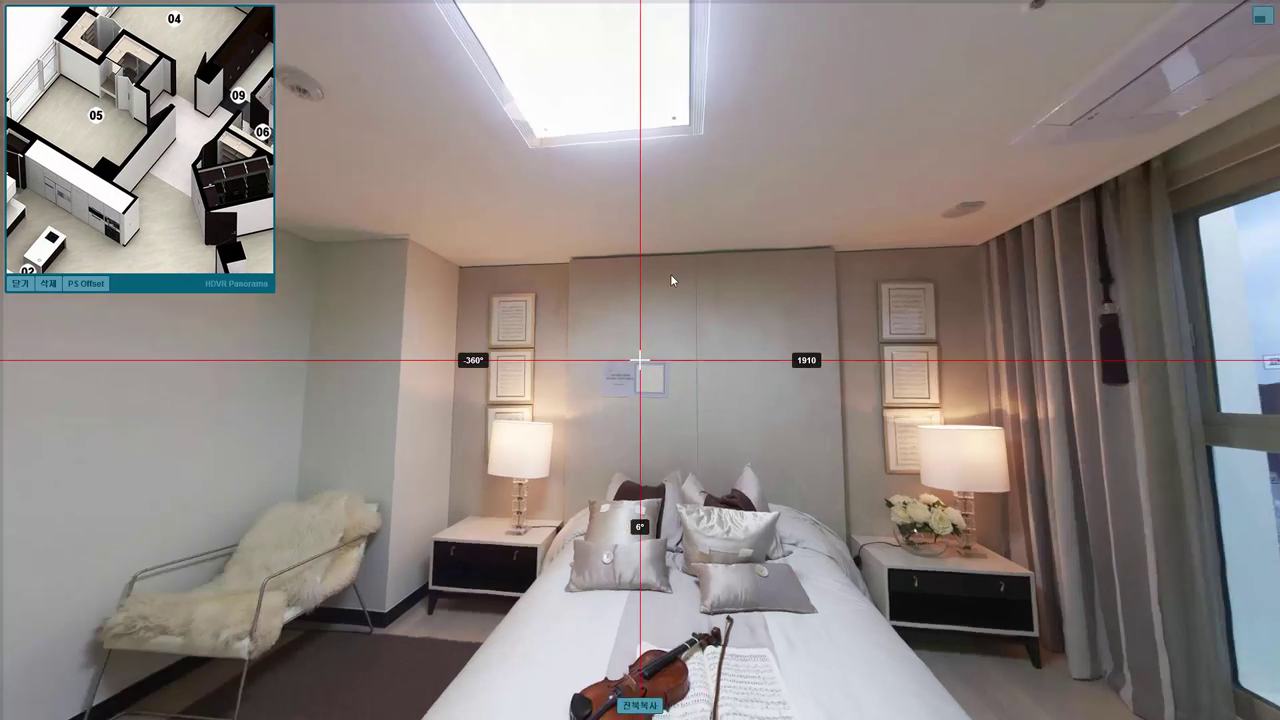
{"action": "left_click_drag", "start_coordinate": [670, 276], "coordinate": [386, 345]}
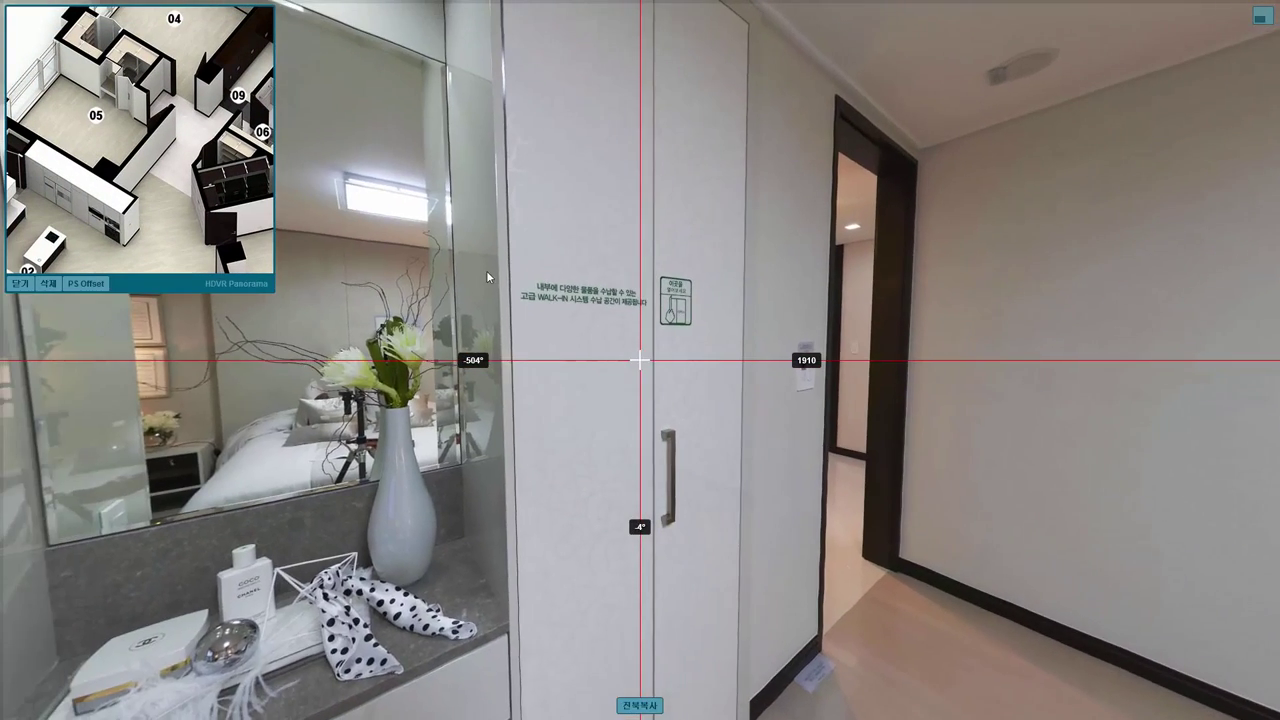
- Look between the mirror niche and closet door, and move the floor-plan minimap over the view
{"action": "left_click_drag", "start_coordinate": [486, 270], "coordinate": [763, 279]}
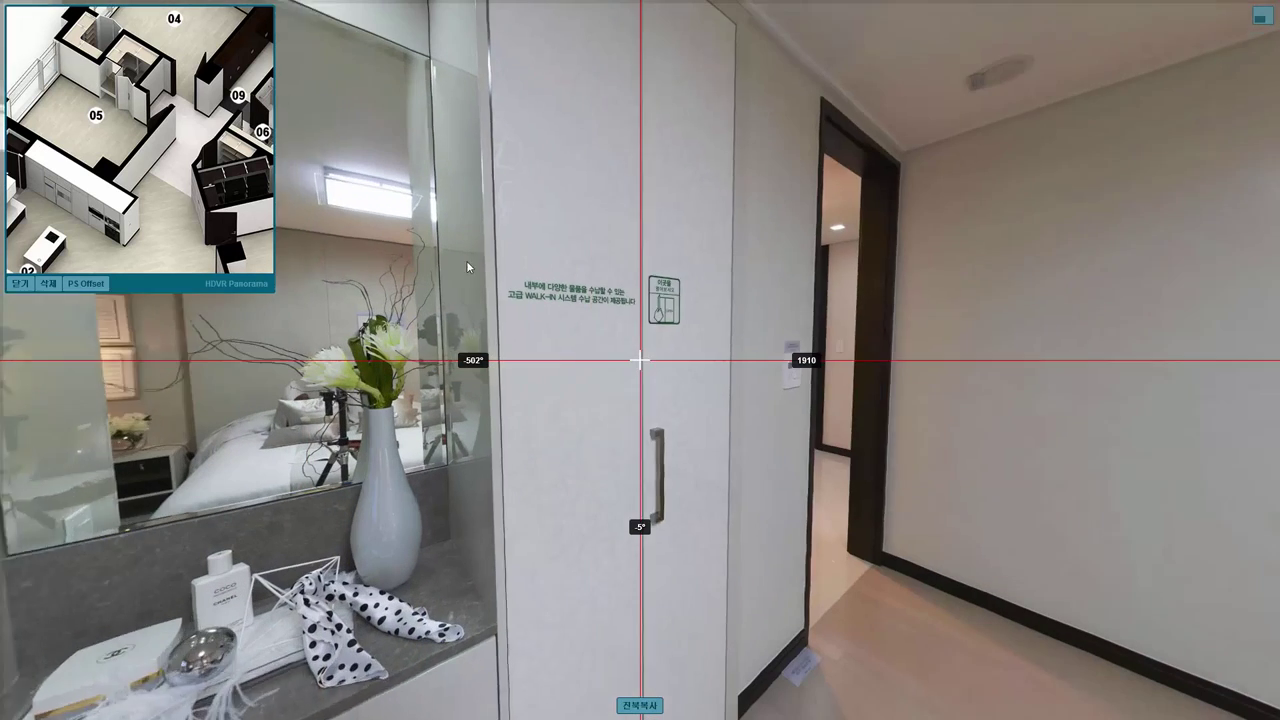
{"action": "left_click_drag", "start_coordinate": [760, 265], "coordinate": [466, 260]}
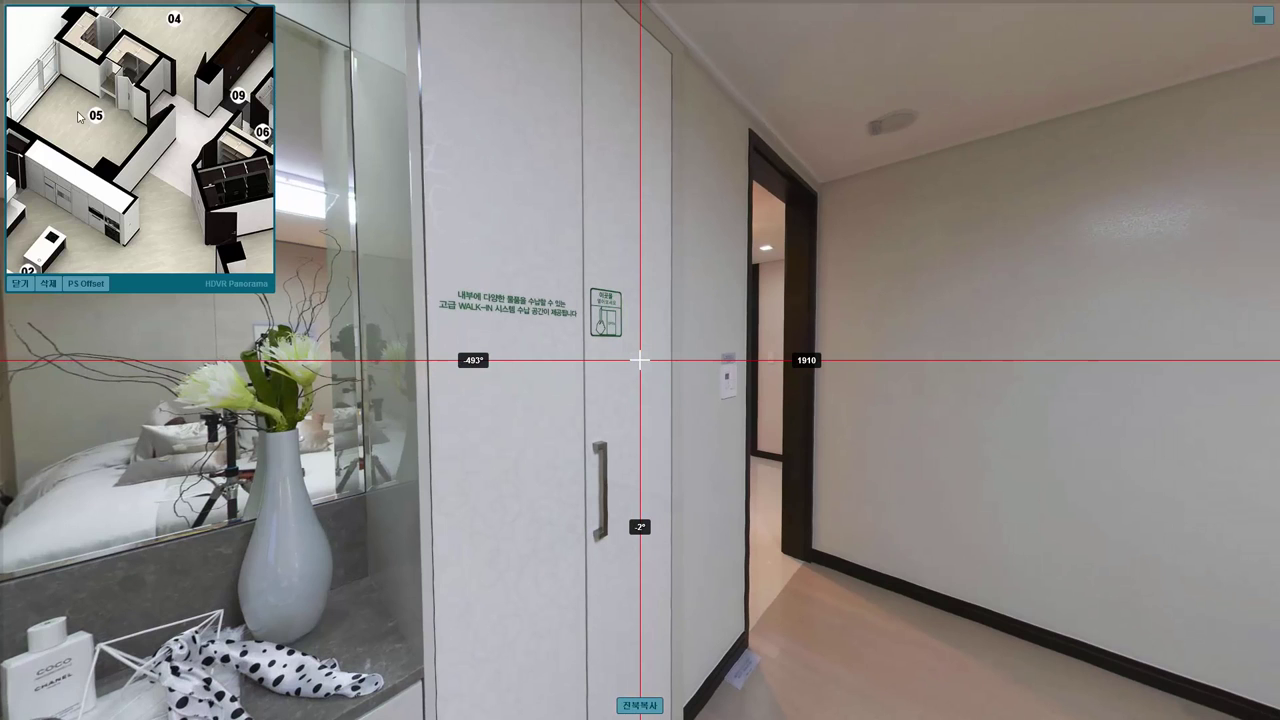
{"action": "left_click_drag", "start_coordinate": [486, 165], "coordinate": [677, 149]}
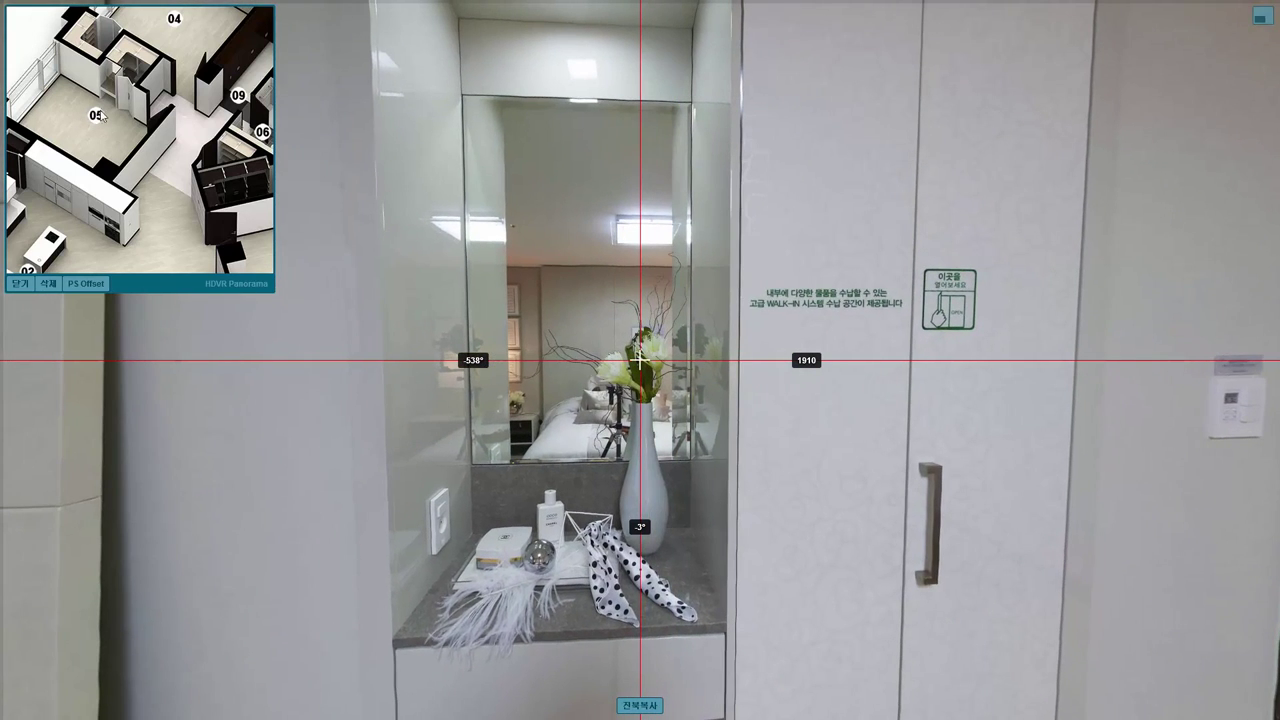
{"action": "left_click_drag", "start_coordinate": [210, 285], "coordinate": [366, 458]}
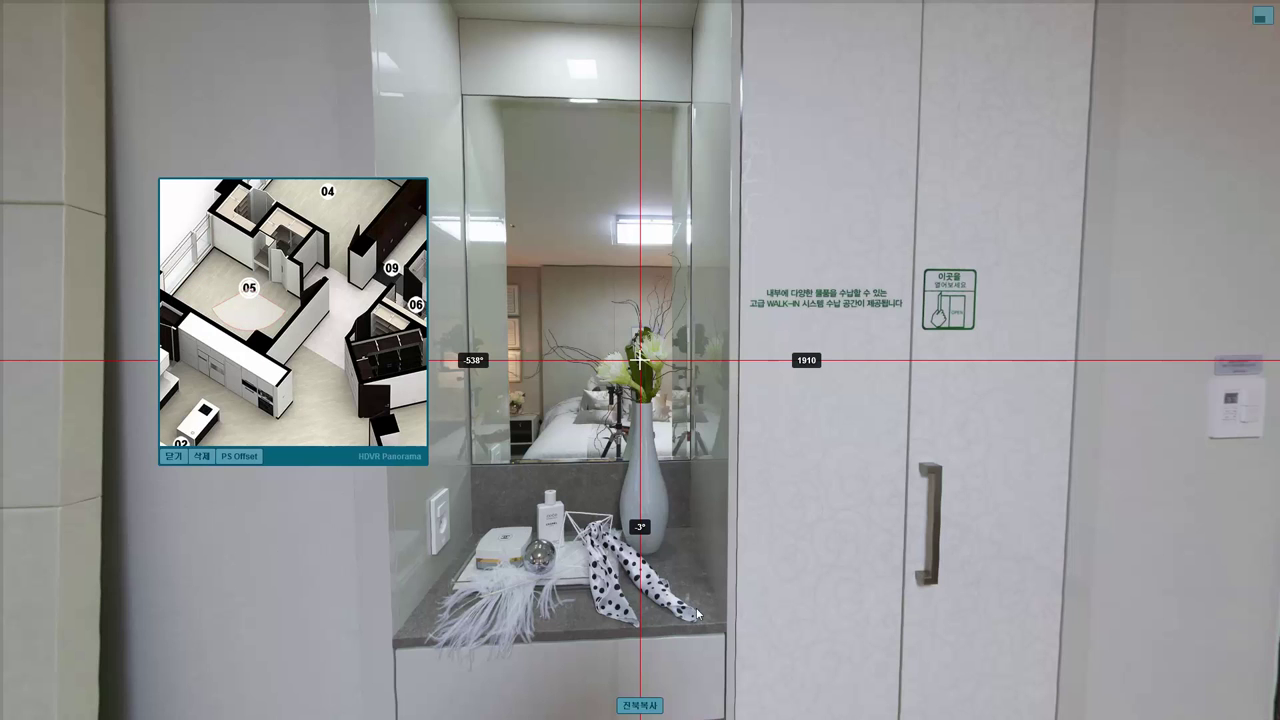
- Aim at the mirrored vanity (yaw -542°, pitch 0°) with a horizontal guide at its base
{"action": "scroll", "coordinate": [553, 597], "scroll_direction": "up", "scroll_amount": 2}
{"action": "left_click_drag", "start_coordinate": [553, 597], "coordinate": [878, 556]}
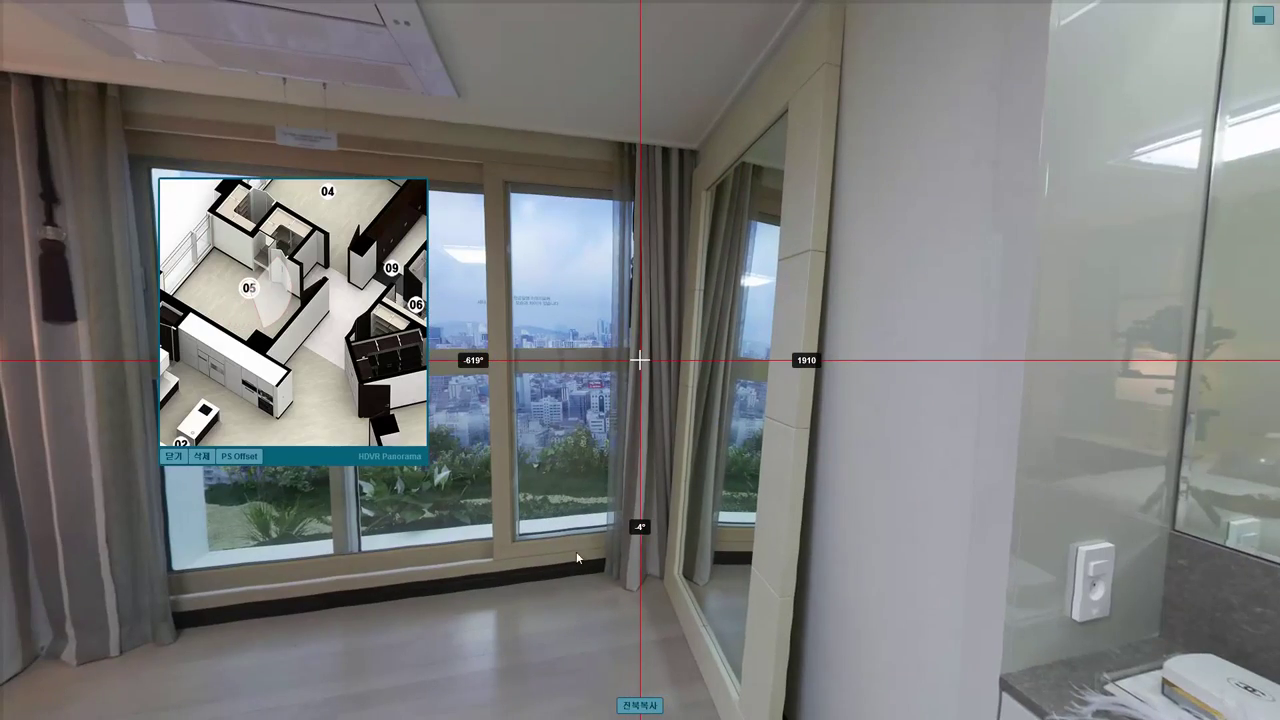
{"action": "mouse_move", "coordinate": [576, 551]}
{"action": "left_mouse_down"}
{"action": "mouse_move", "coordinate": [884, 593]}
{"action": "mouse_move", "coordinate": [257, 566]}
{"action": "left_mouse_up"}
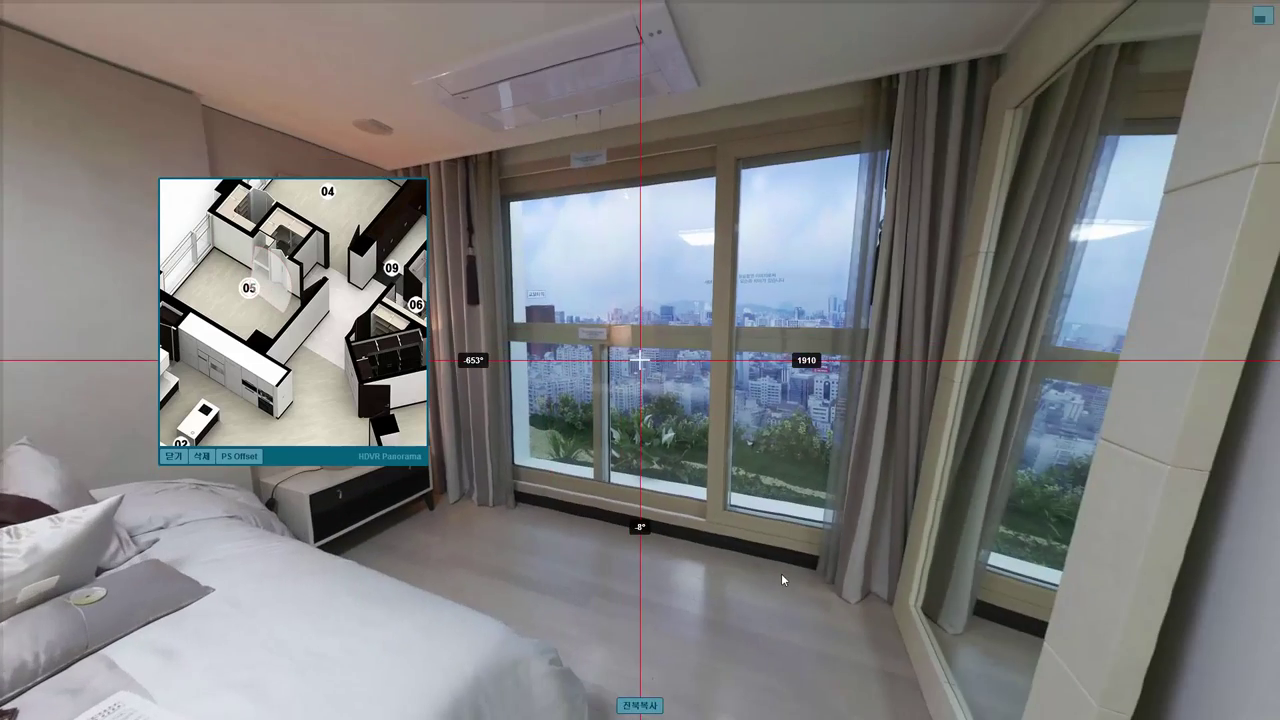
{"action": "left_click_drag", "start_coordinate": [783, 586], "coordinate": [323, 569]}
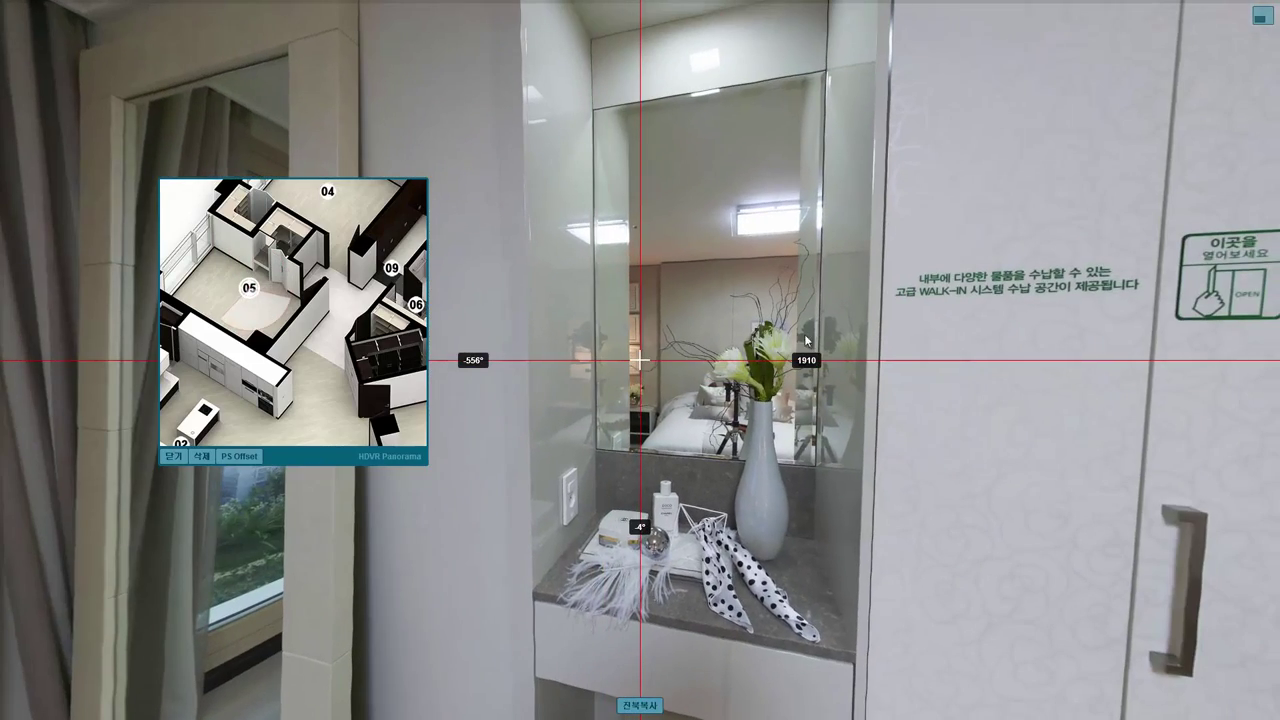
{"action": "left_click_drag", "start_coordinate": [916, 441], "coordinate": [813, 466]}
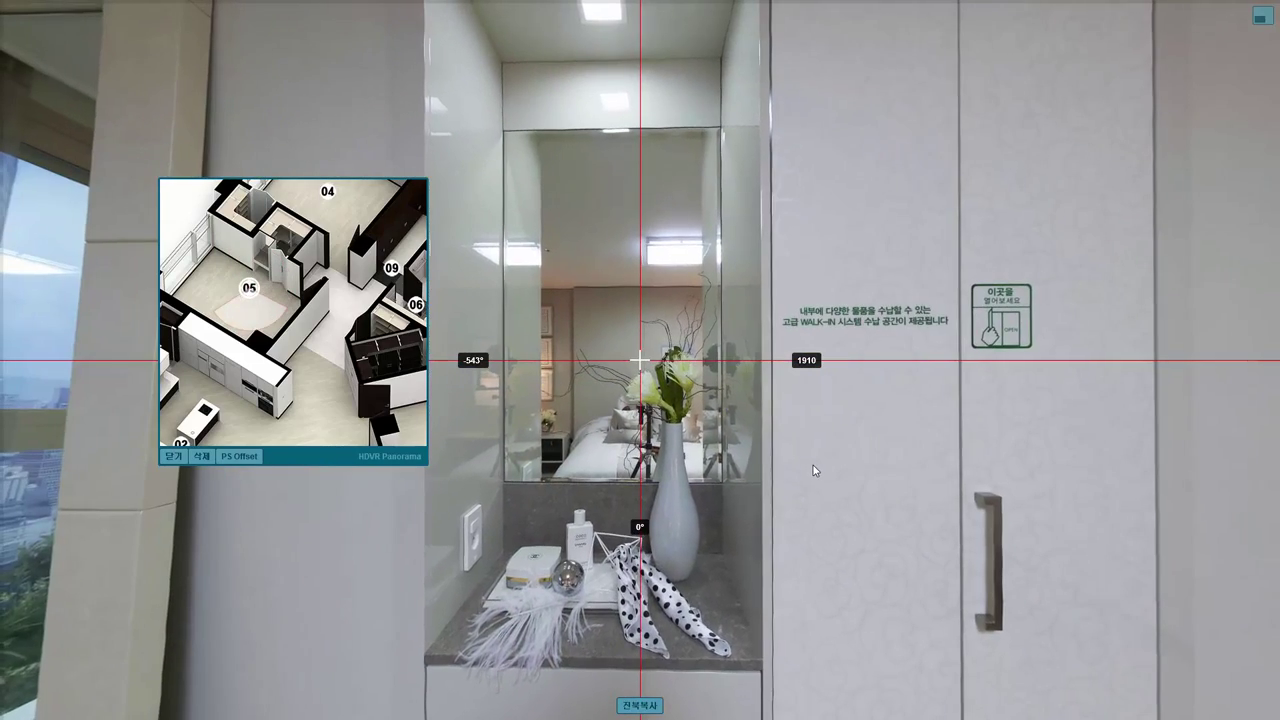
{"action": "left_click_drag", "start_coordinate": [778, 6], "coordinate": [873, 658]}
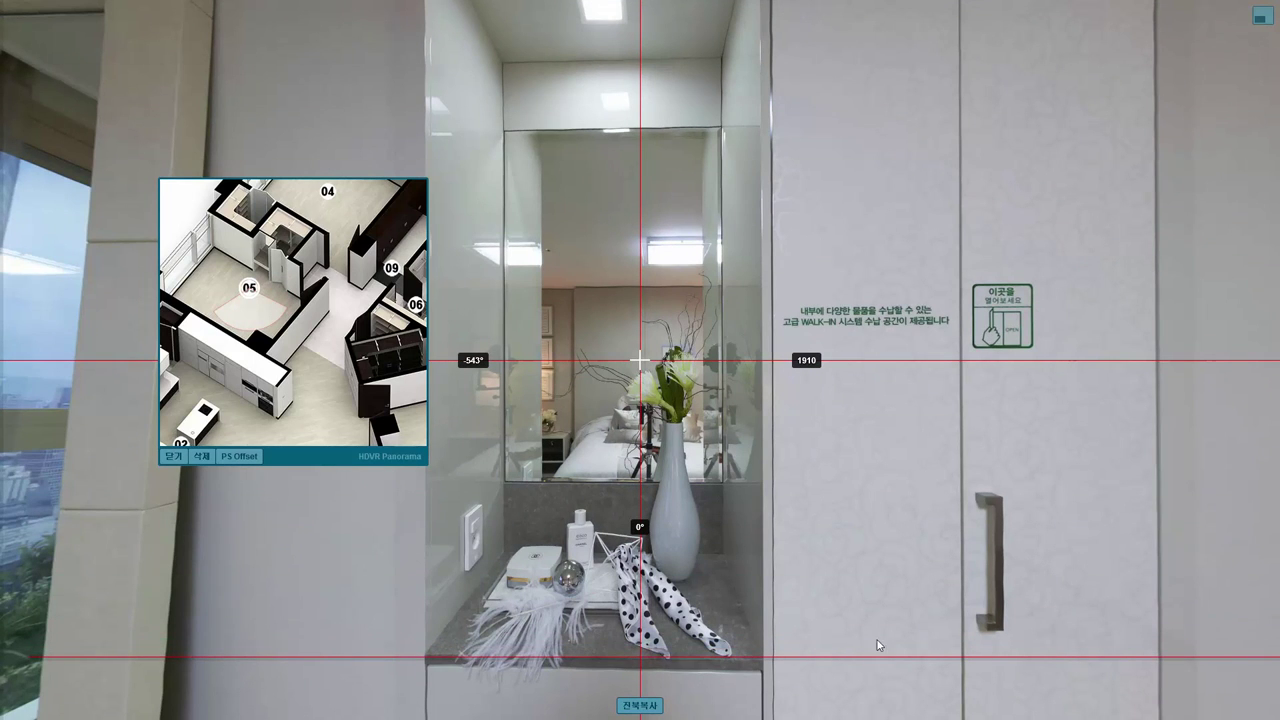
{"action": "left_click_drag", "start_coordinate": [903, 560], "coordinate": [895, 552]}
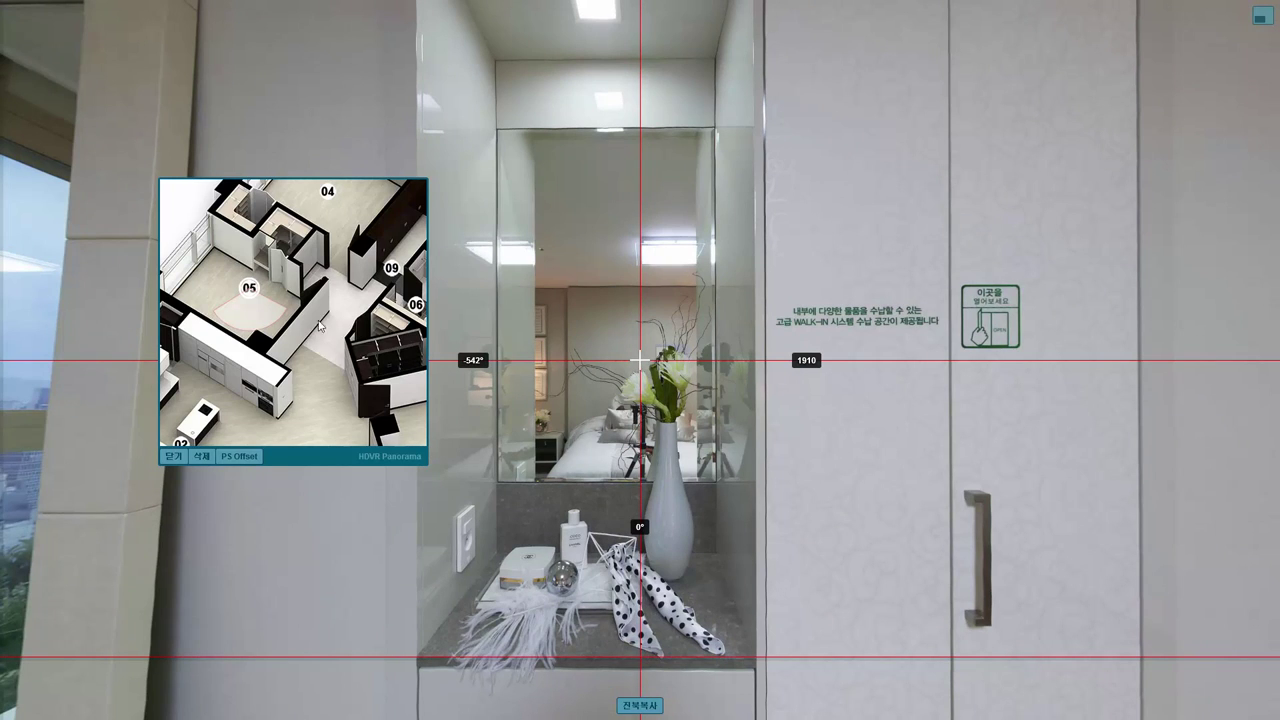
- Set the radar heading to -142.63 at room 05 and copy coordinates mapx 351, mapy 395
{"action": "right_click", "coordinate": [259, 309]}
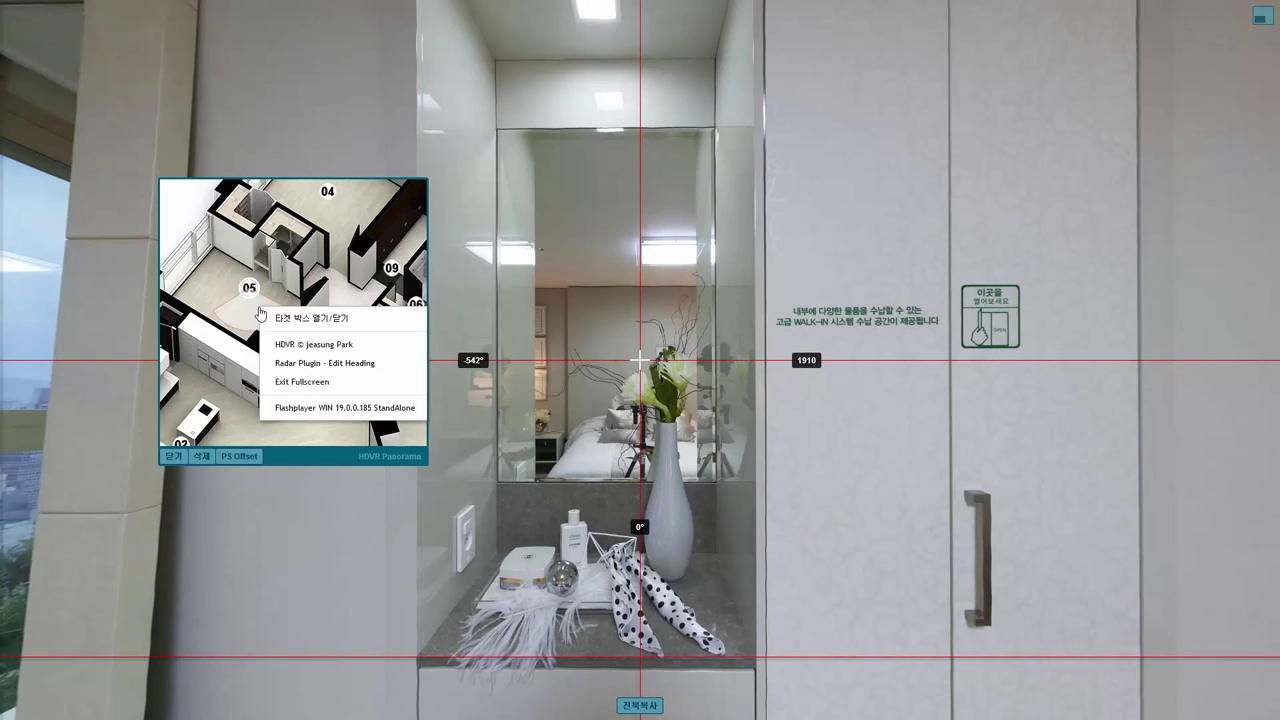
{"action": "left_click", "coordinate": [333, 363]}
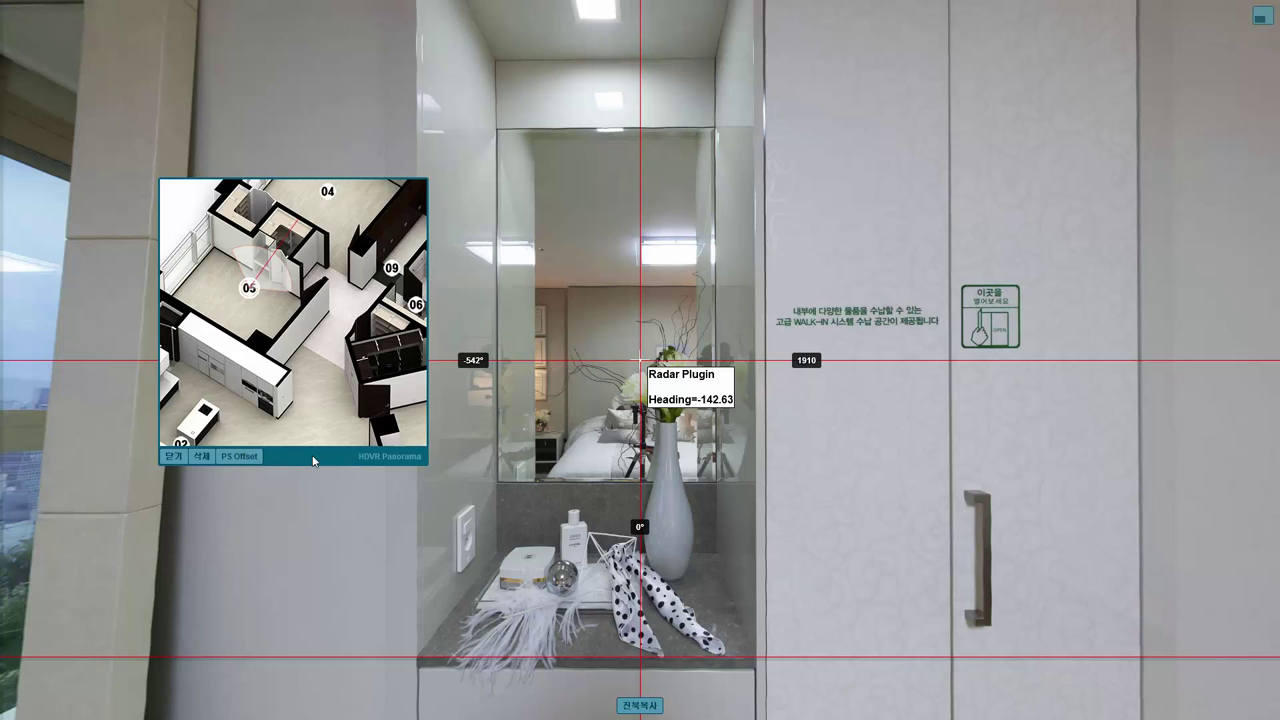
{"action": "left_click", "coordinate": [248, 291]}
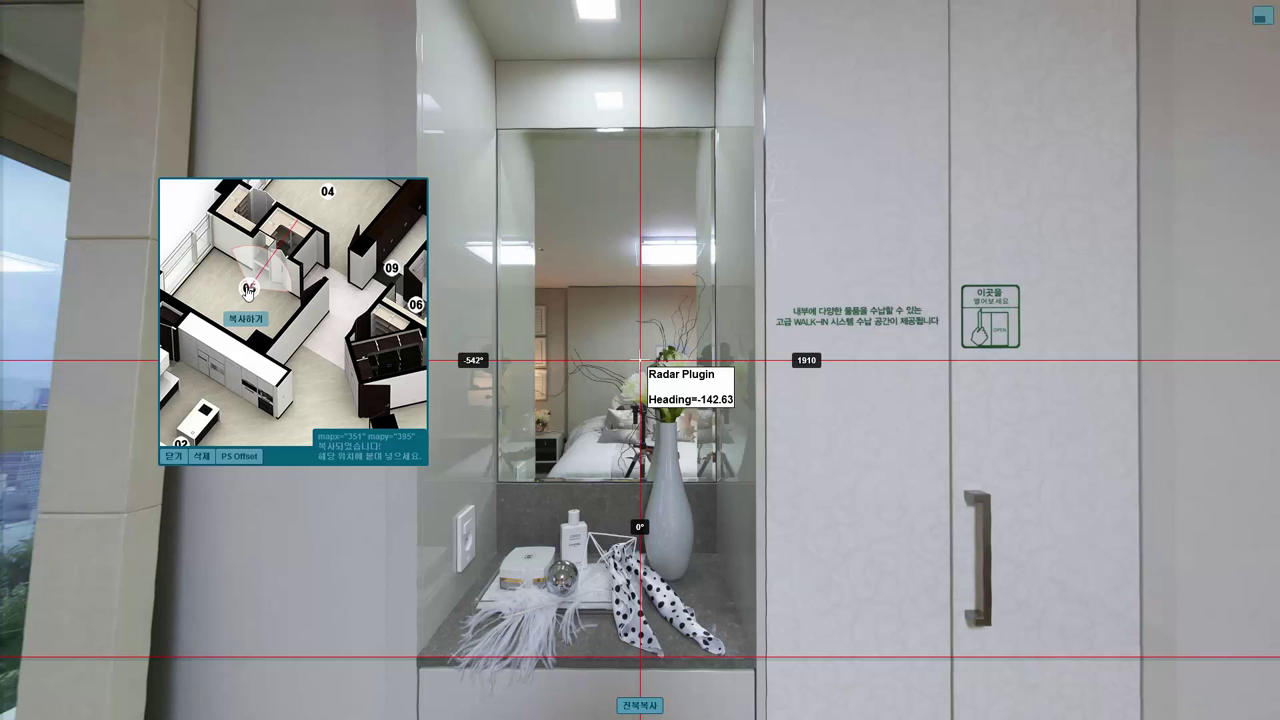
{"action": "key", "text": "alt+space"}
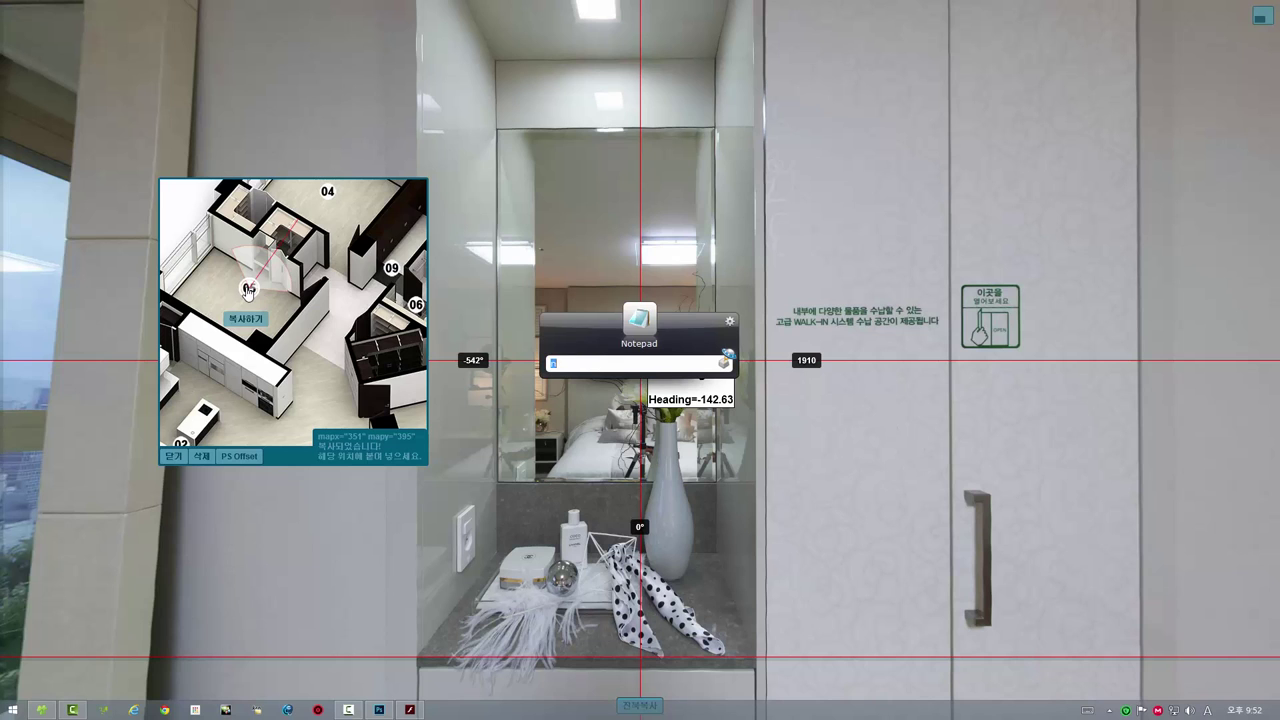
- Paste the copied map attributes line into a new Notepad note
{"action": "key", "text": "Return"}
{"action": "left_click_drag", "start_coordinate": [452, 298], "coordinate": [482, 258]}
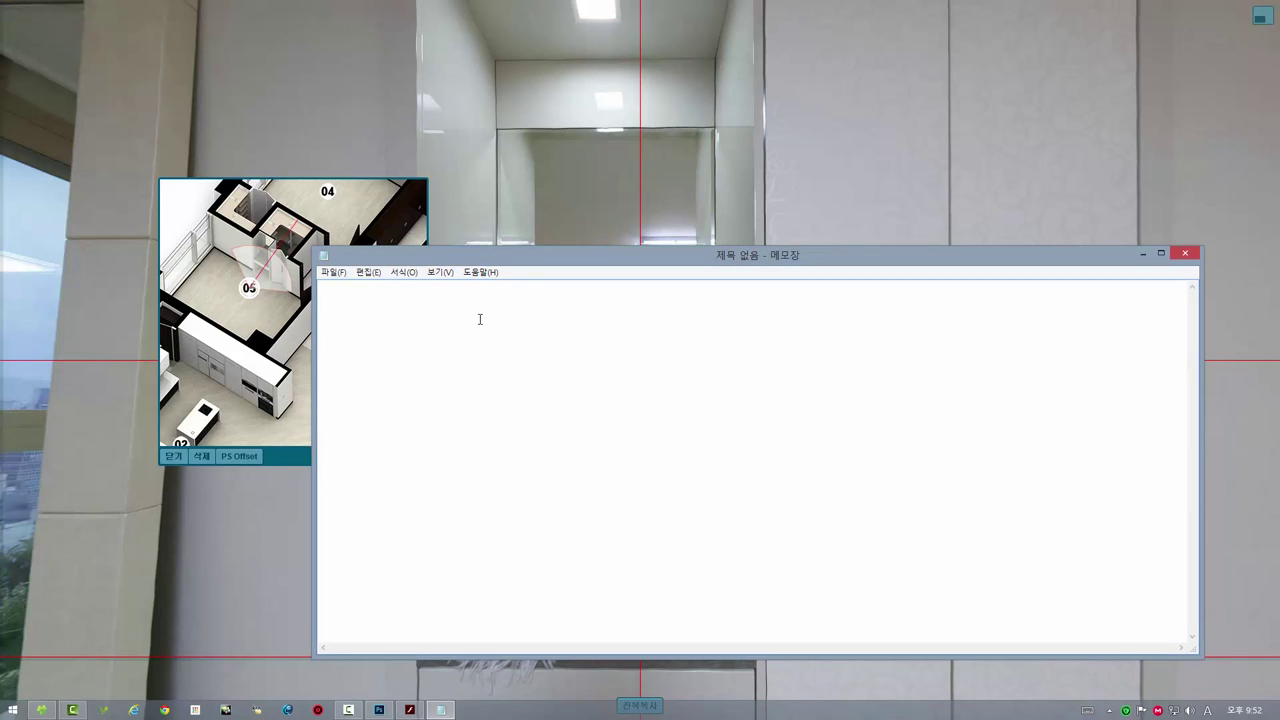
{"action": "right_click", "coordinate": [480, 318]}
{"action": "left_click", "coordinate": [512, 375]}
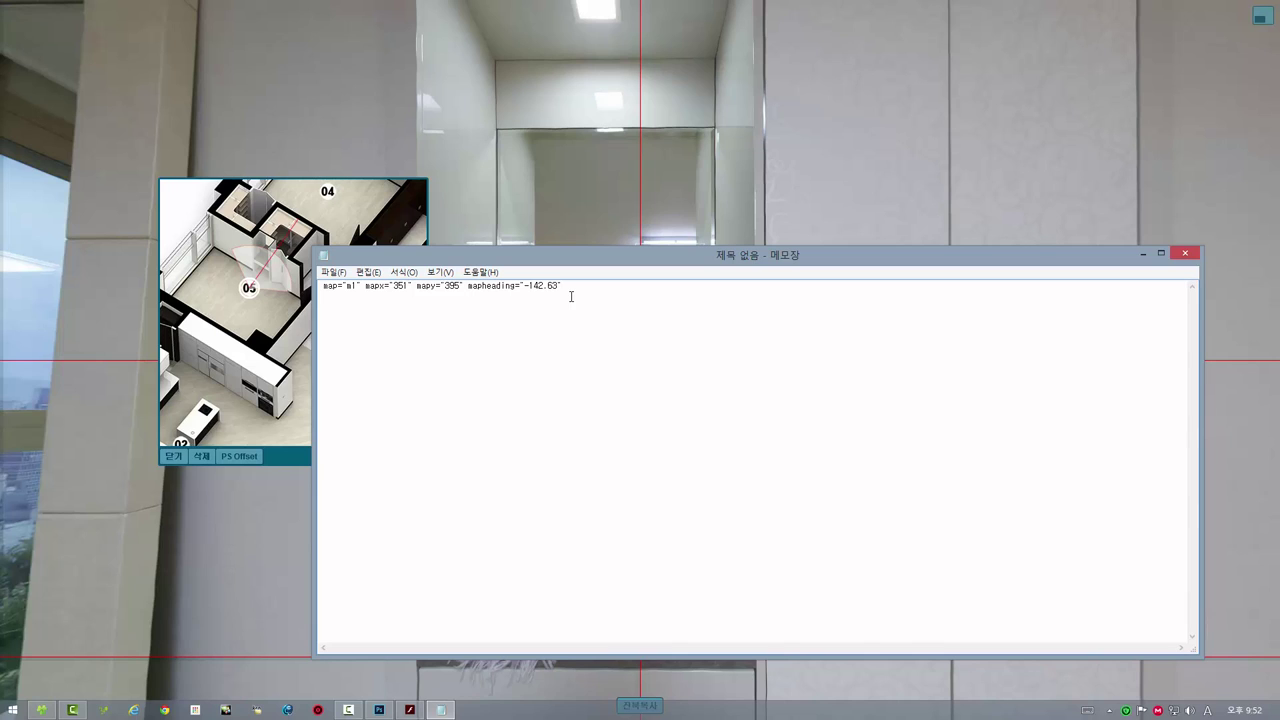
{"action": "left_click_drag", "start_coordinate": [570, 287], "coordinate": [323, 292]}
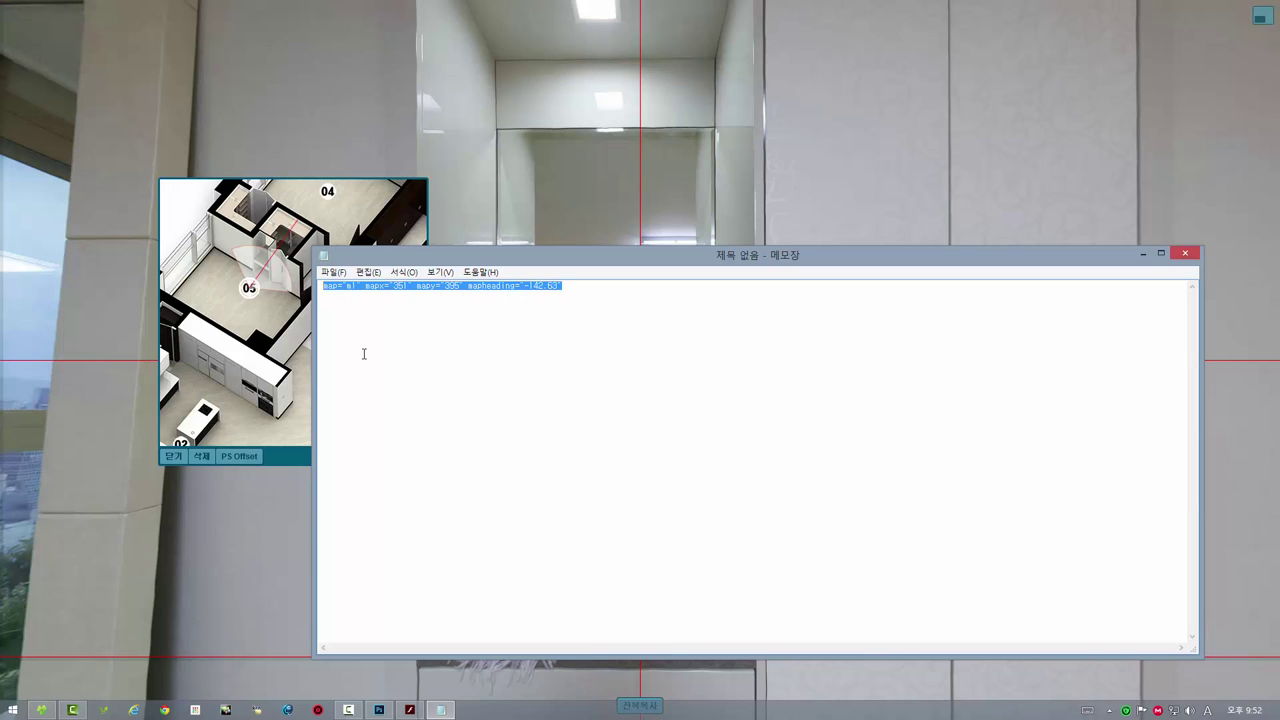
{"action": "left_click", "coordinate": [600, 287]}
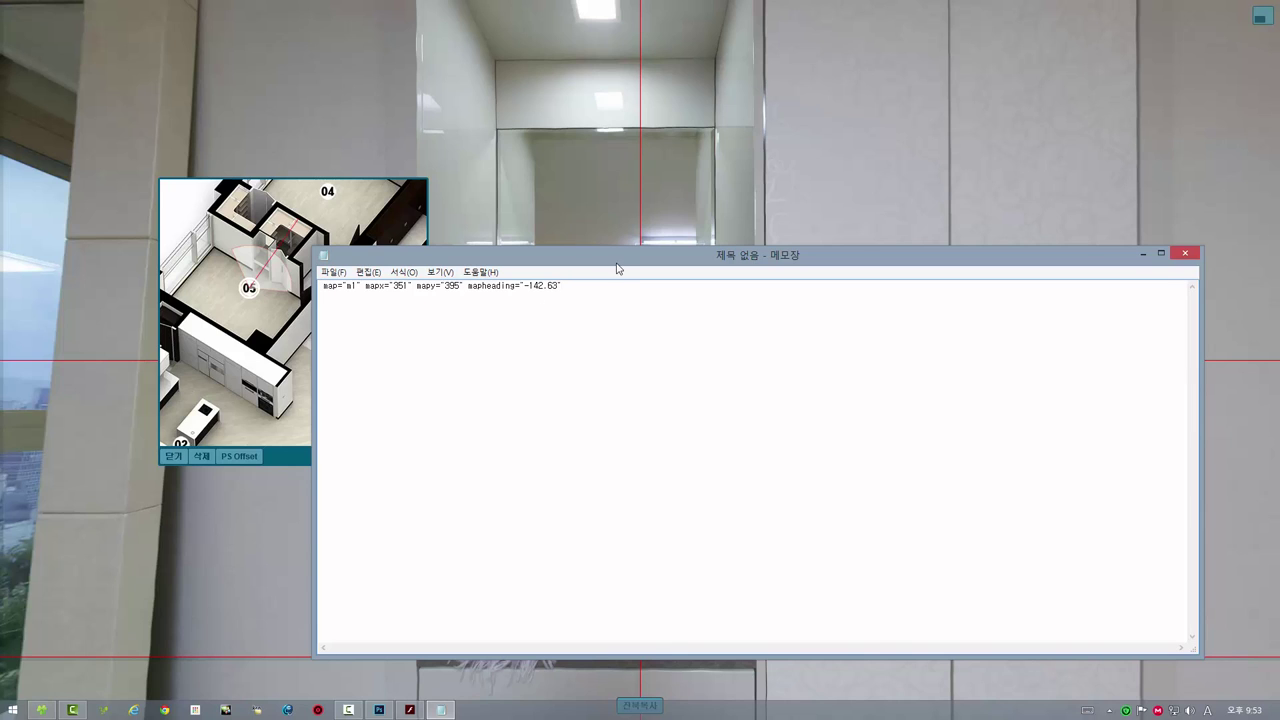
- Review mapx 351, mapy 395 and mapheading -142.63, then close the note without saving
{"action": "left_click_drag", "start_coordinate": [623, 251], "coordinate": [610, 205]}
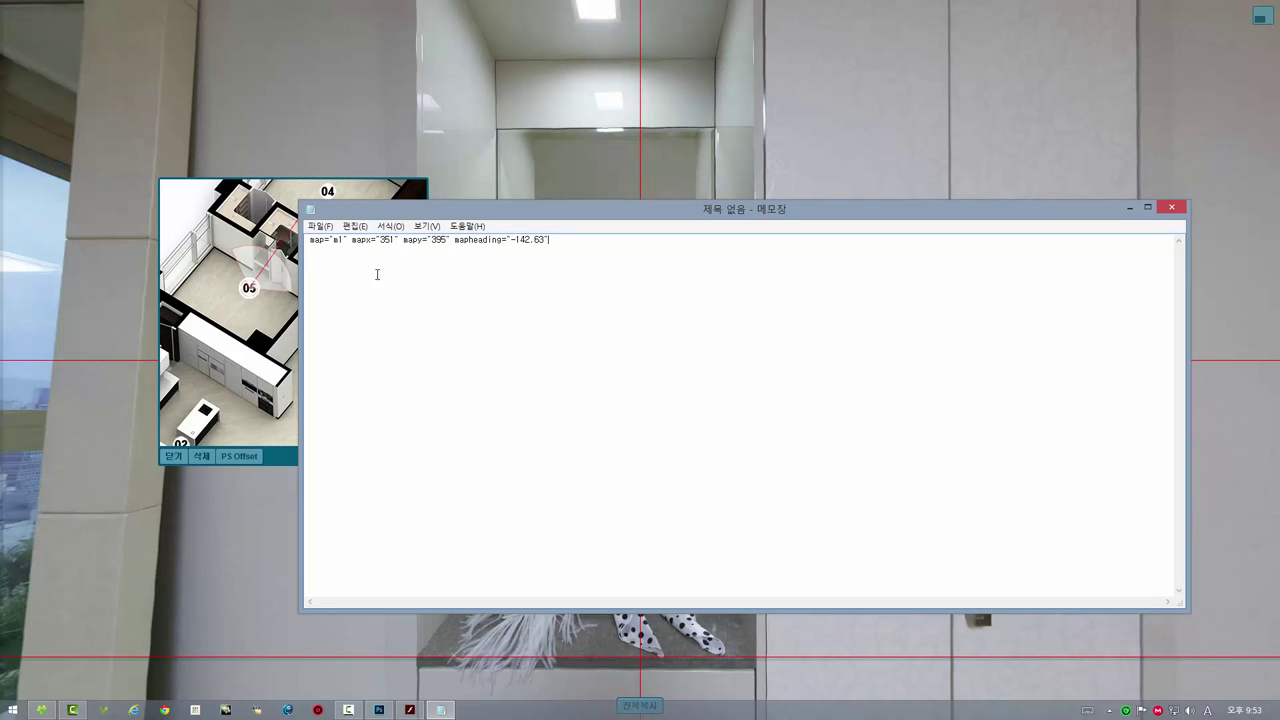
{"action": "mouse_move", "coordinate": [372, 240]}
{"action": "left_mouse_down"}
{"action": "mouse_move", "coordinate": [356, 241]}
{"action": "mouse_move", "coordinate": [443, 240]}
{"action": "left_mouse_up"}
{"action": "left_click_drag", "start_coordinate": [511, 240], "coordinate": [545, 240]}
{"action": "left_click", "coordinate": [381, 242]}
{"action": "left_click_drag", "start_coordinate": [553, 212], "coordinate": [663, 263]}
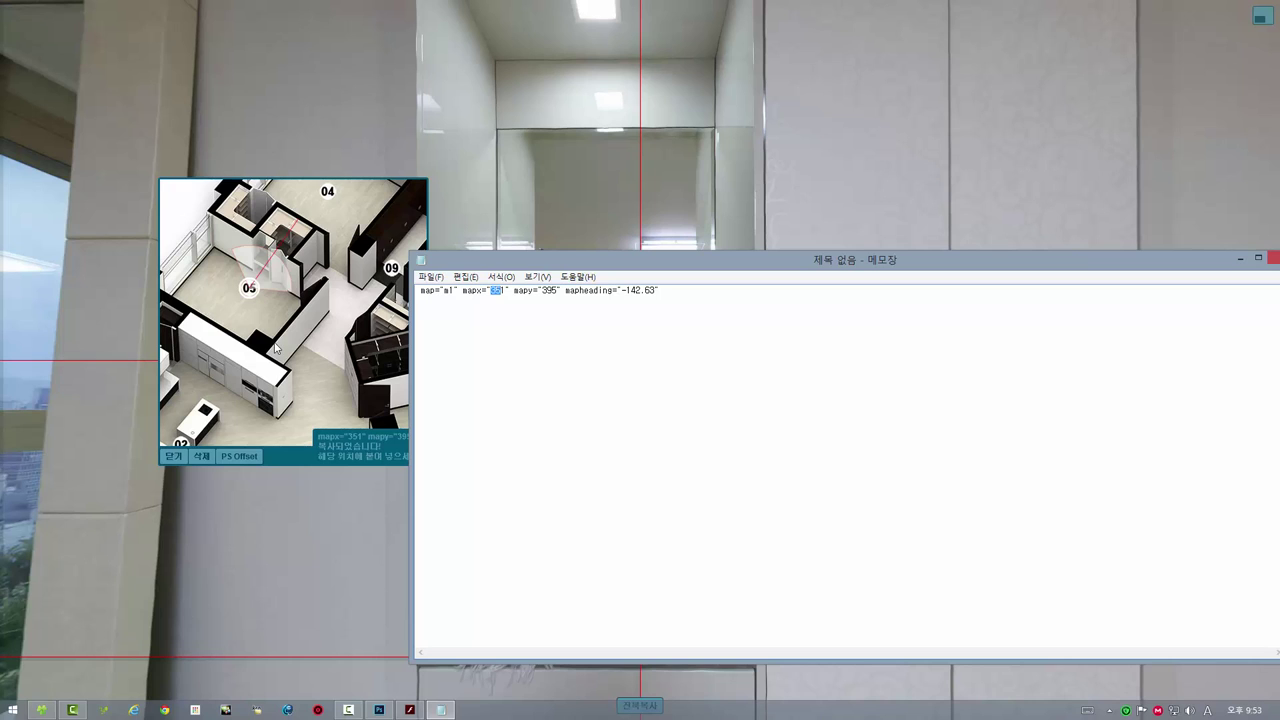
{"action": "left_click_drag", "start_coordinate": [500, 262], "coordinate": [407, 244]}
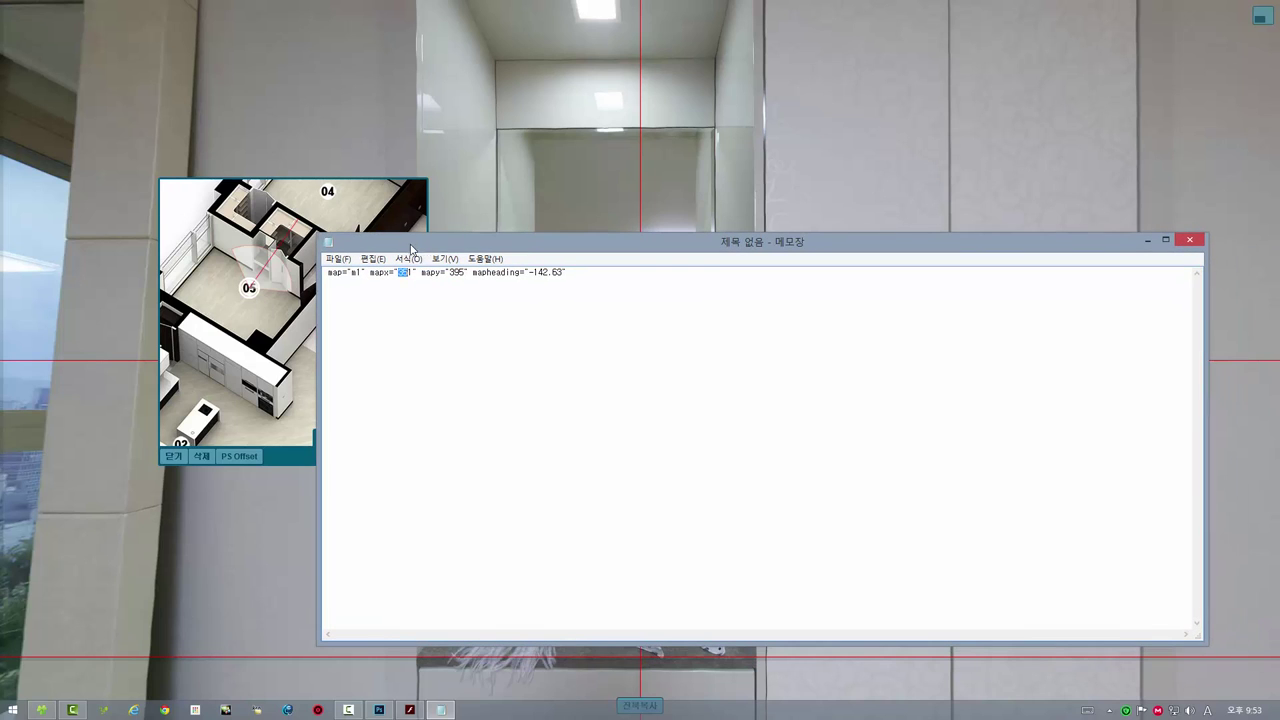
{"action": "left_click", "coordinate": [1194, 241]}
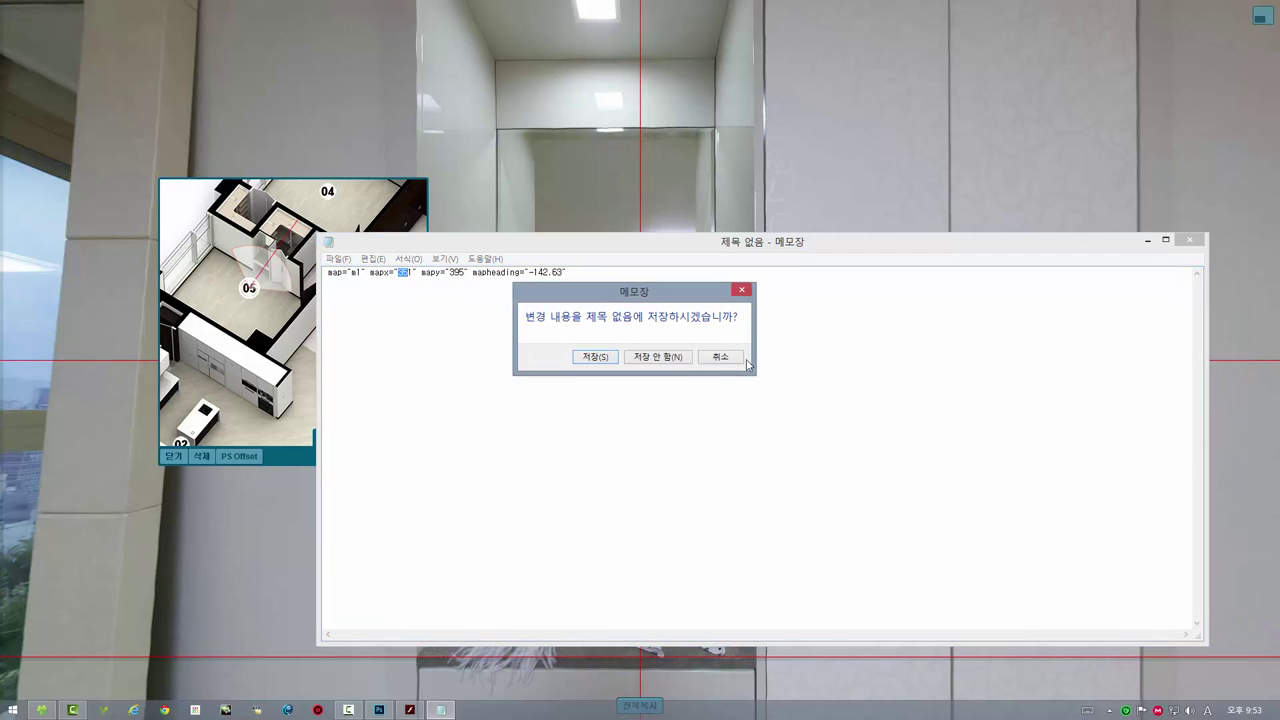
{"action": "left_click", "coordinate": [688, 364]}
- Exit fullscreen and close the Flash panorama viewer
{"action": "left_click", "coordinate": [1257, 17]}
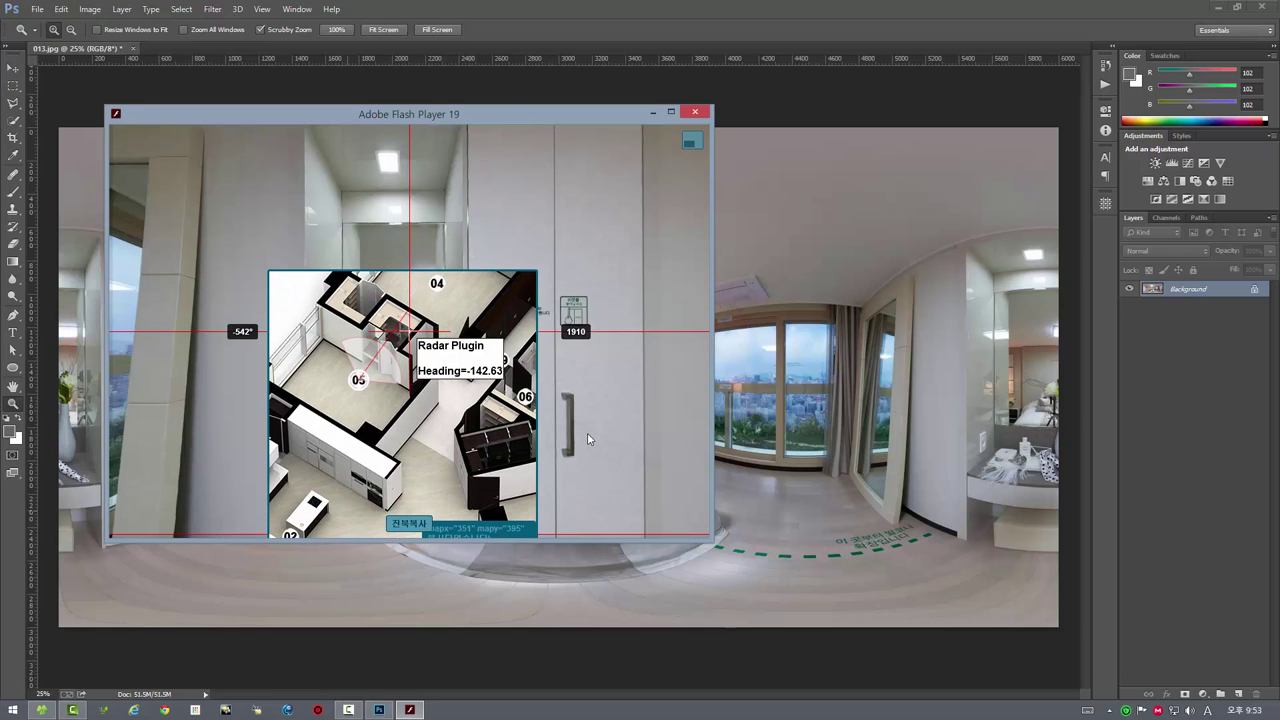
{"action": "scroll", "coordinate": [341, 418], "scroll_direction": "up", "scroll_amount": 2}
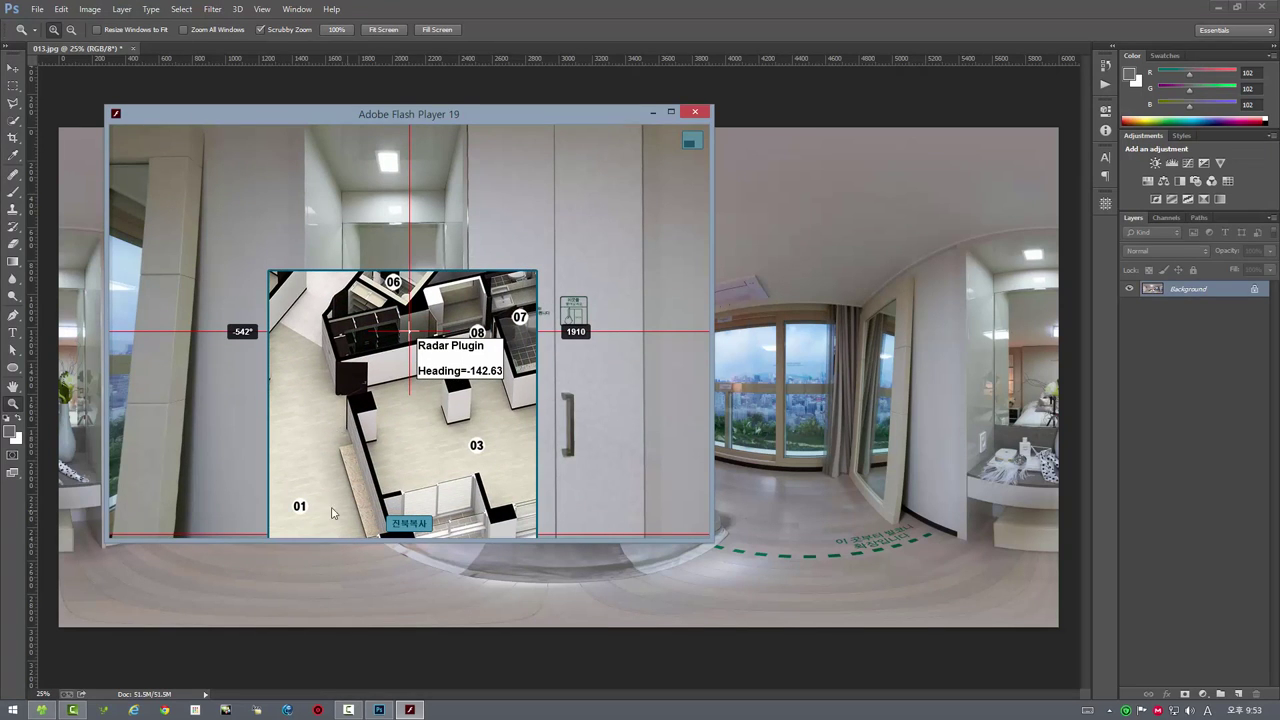
{"action": "left_click", "coordinate": [671, 111]}
{"action": "left_click_drag", "start_coordinate": [389, 445], "coordinate": [281, 349]}
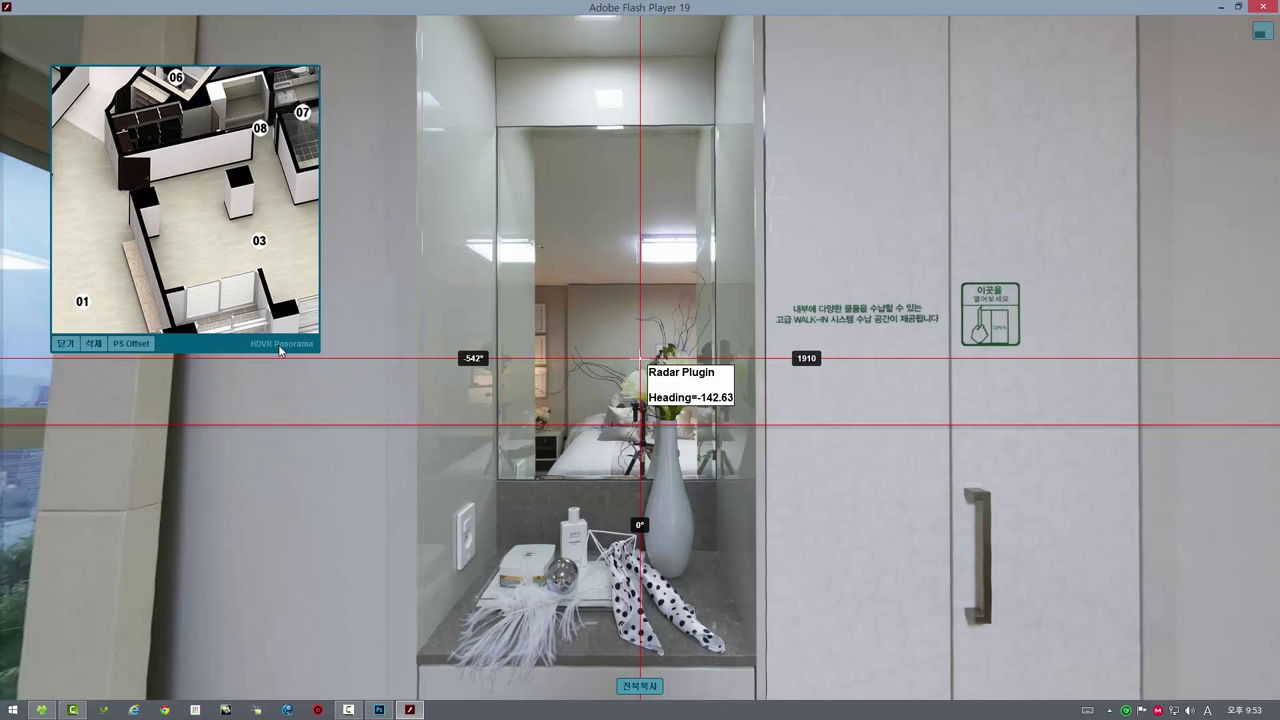
{"action": "left_click", "coordinate": [1263, 8]}
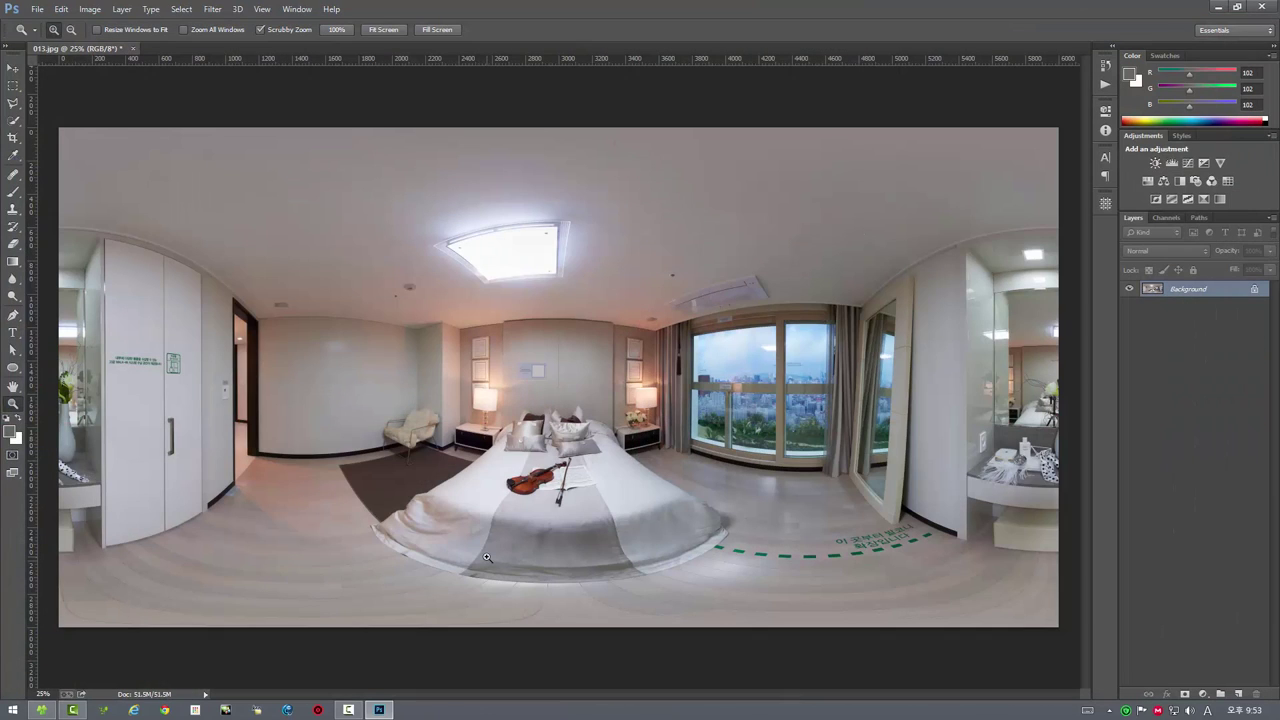
- Browse the File > Scripts list, then close 013.jpg without saving
{"action": "left_click", "coordinate": [35, 10]}
{"action": "mouse_move", "coordinate": [100, 326]}
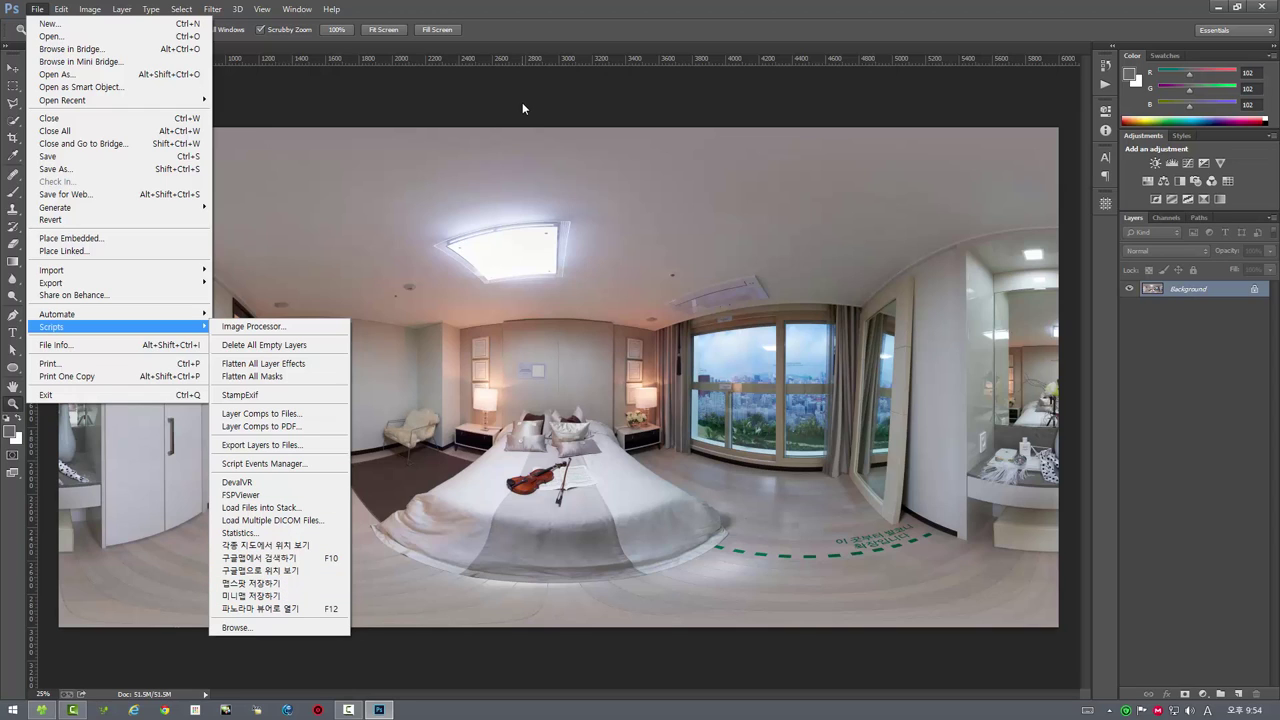
{"action": "left_click", "coordinate": [611, 13]}
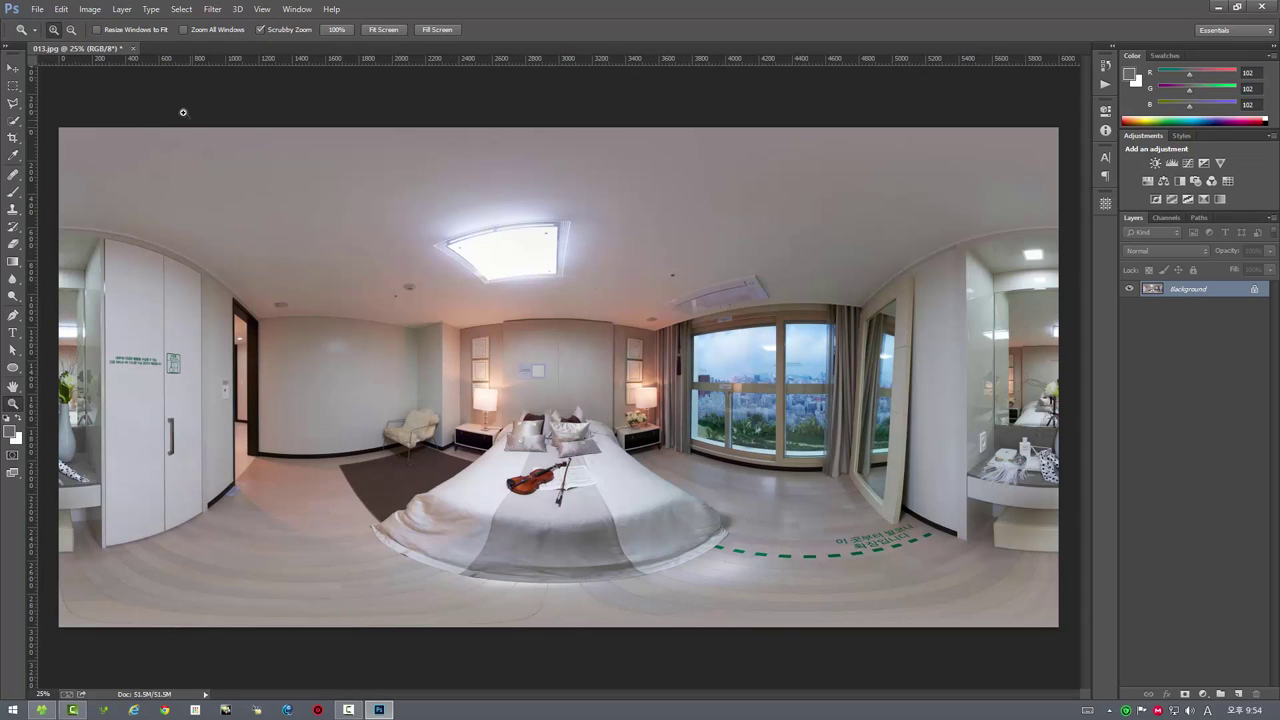
{"action": "left_click", "coordinate": [133, 48]}
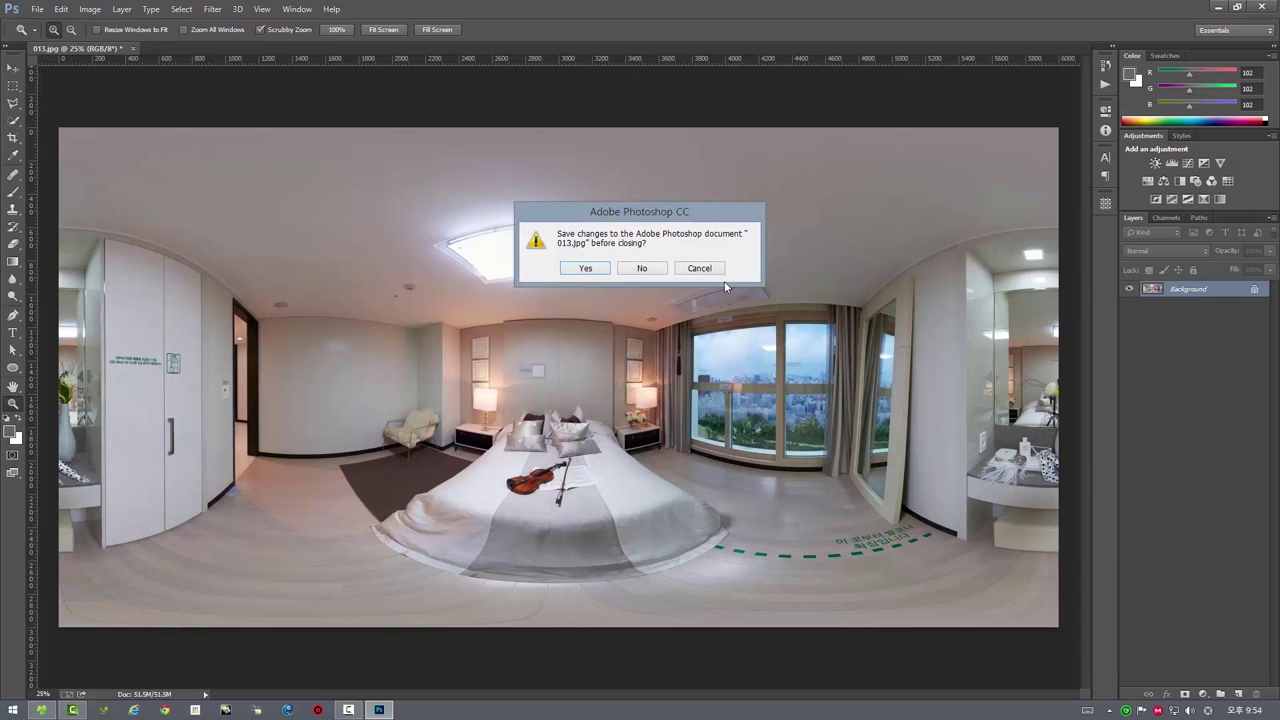
{"action": "left_click", "coordinate": [645, 268]}
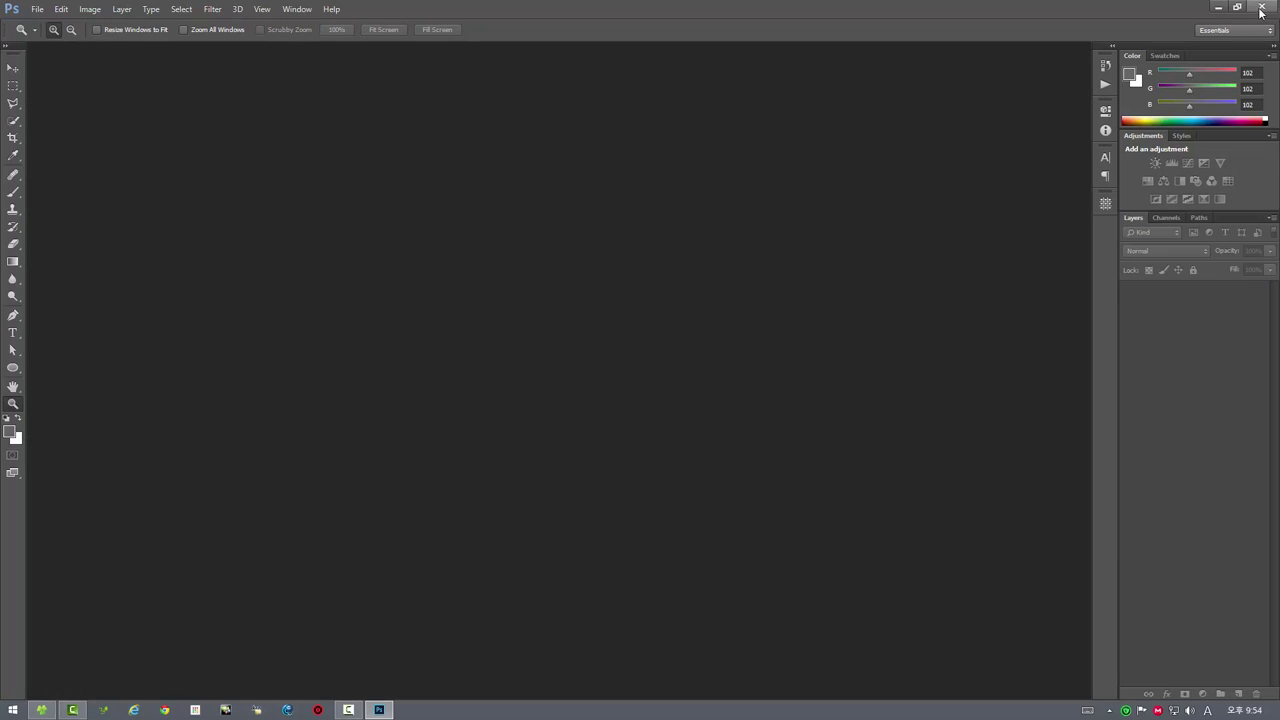